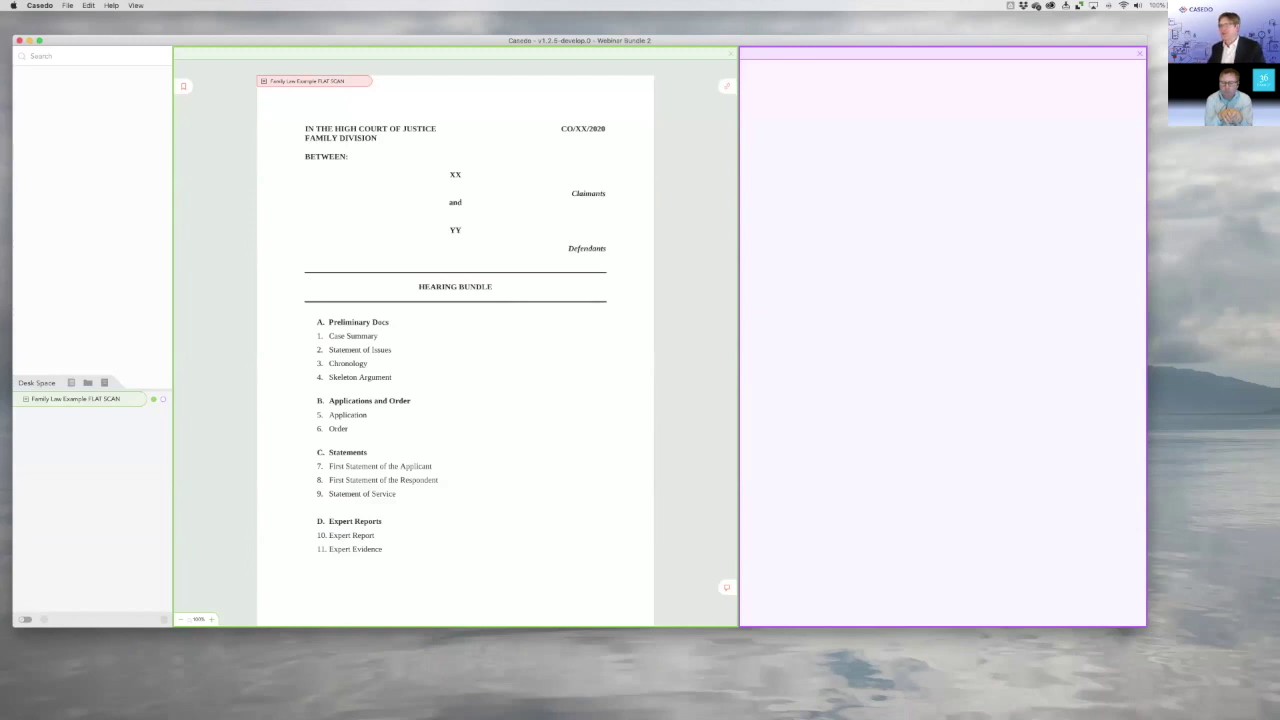
Enlarge the bundle area above the Desk Space and move the Family Law Example FLAT SCAN document from the Desk Space into the bundle.
left_click_drag(312, 44, 353, 43)
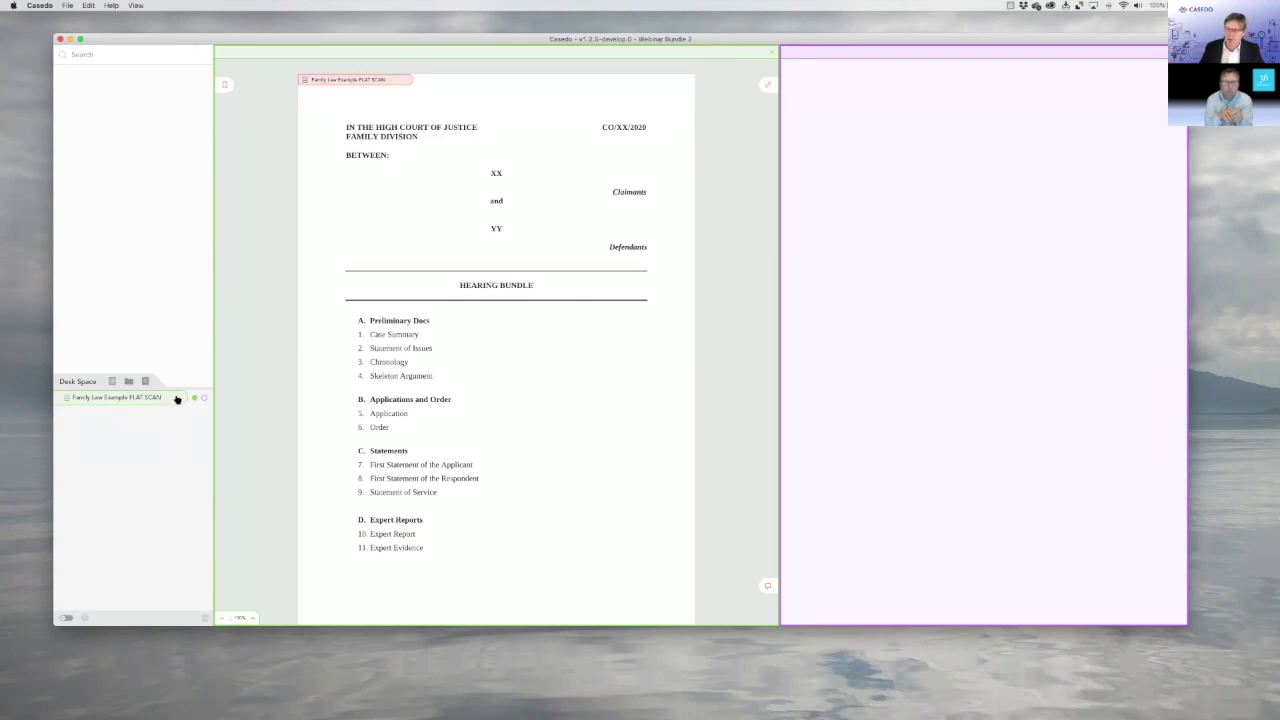
left_click_drag(177, 386, 172, 466)
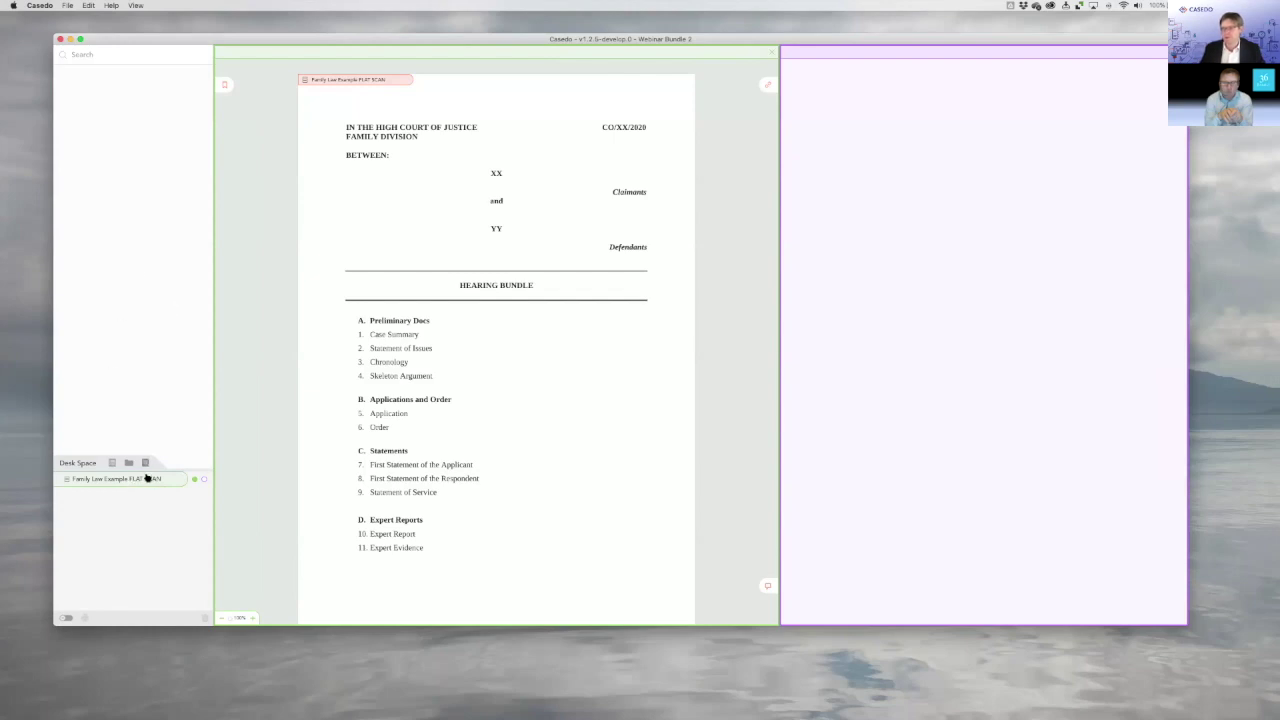
left_click_drag(145, 483, 154, 223)
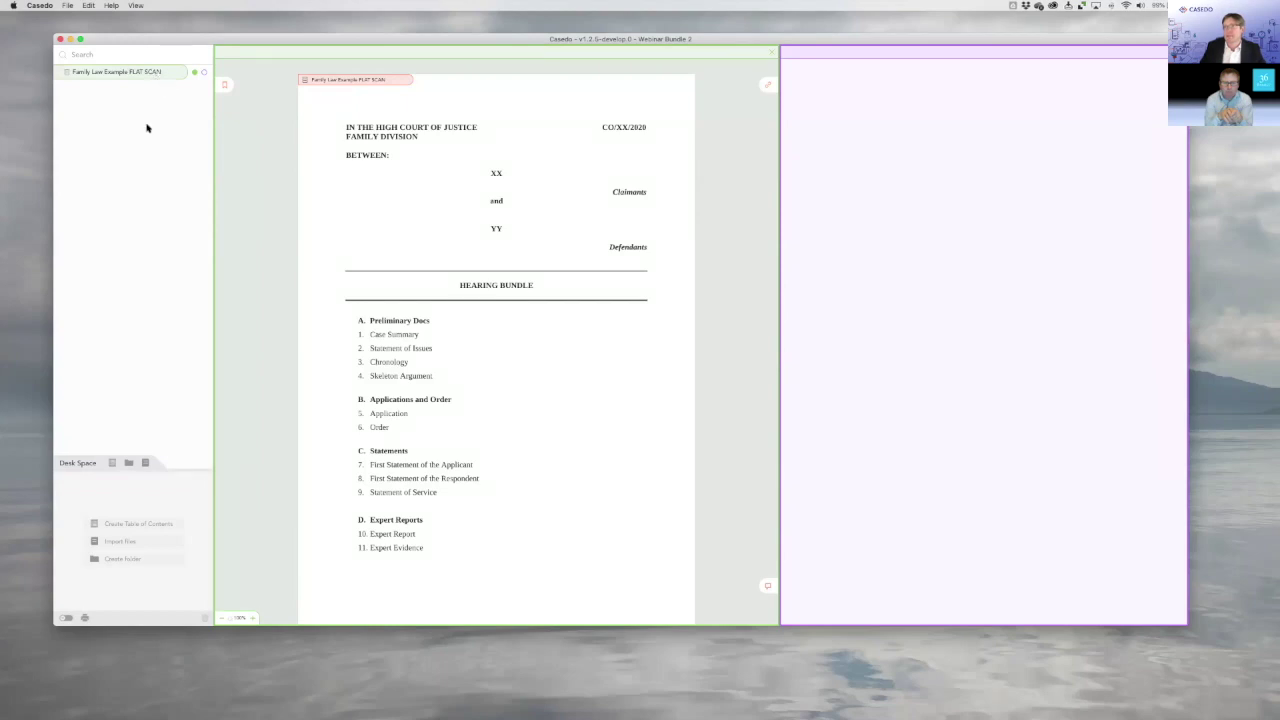
Look through the flat scanned bundle, from its index and Case Summary pages to the expert evidence, to see how its sections are arranged.
scroll(410, 287, "down", 15)
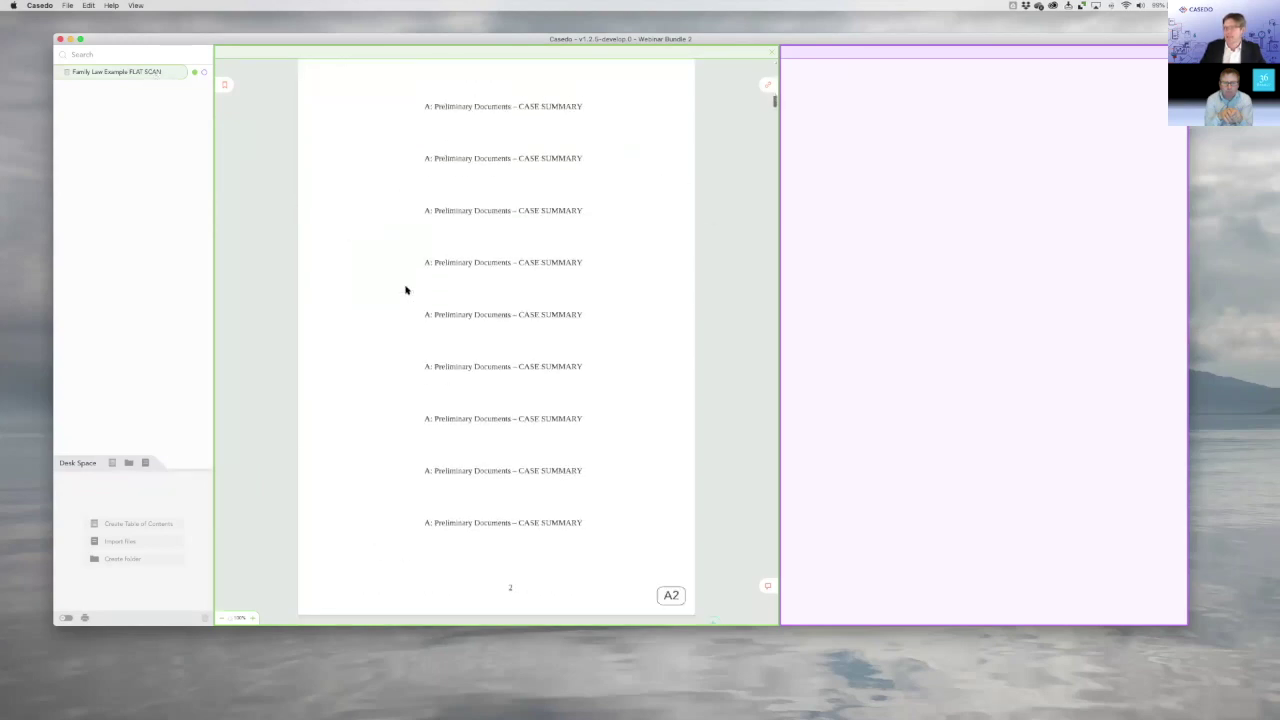
scroll(404, 289, "down", 20)
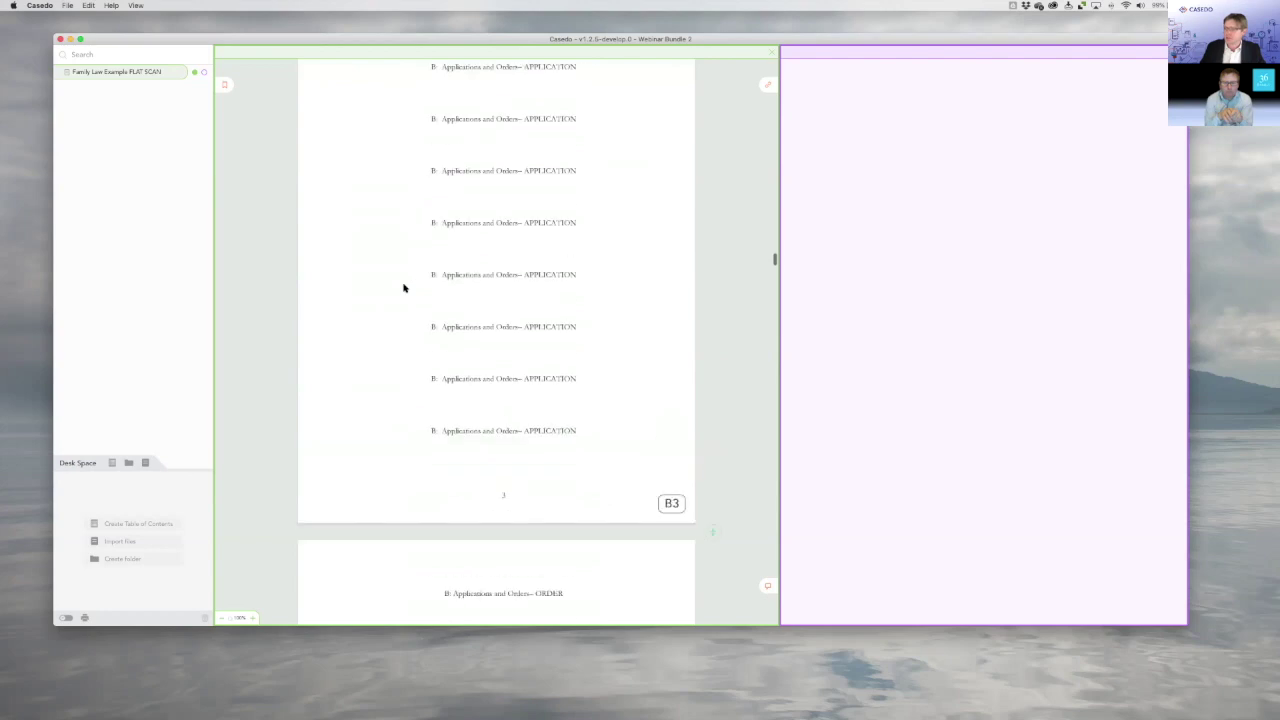
scroll(405, 287, "down", 20)
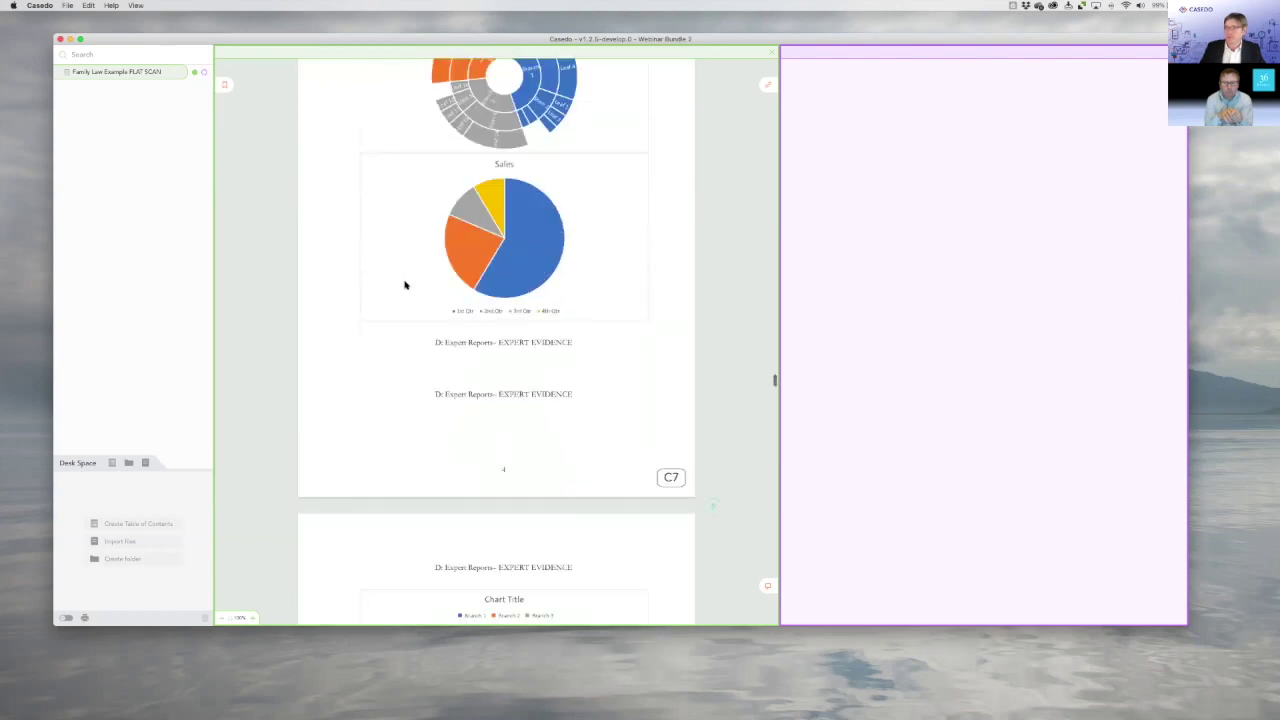
scroll(404, 280, "up", 20)
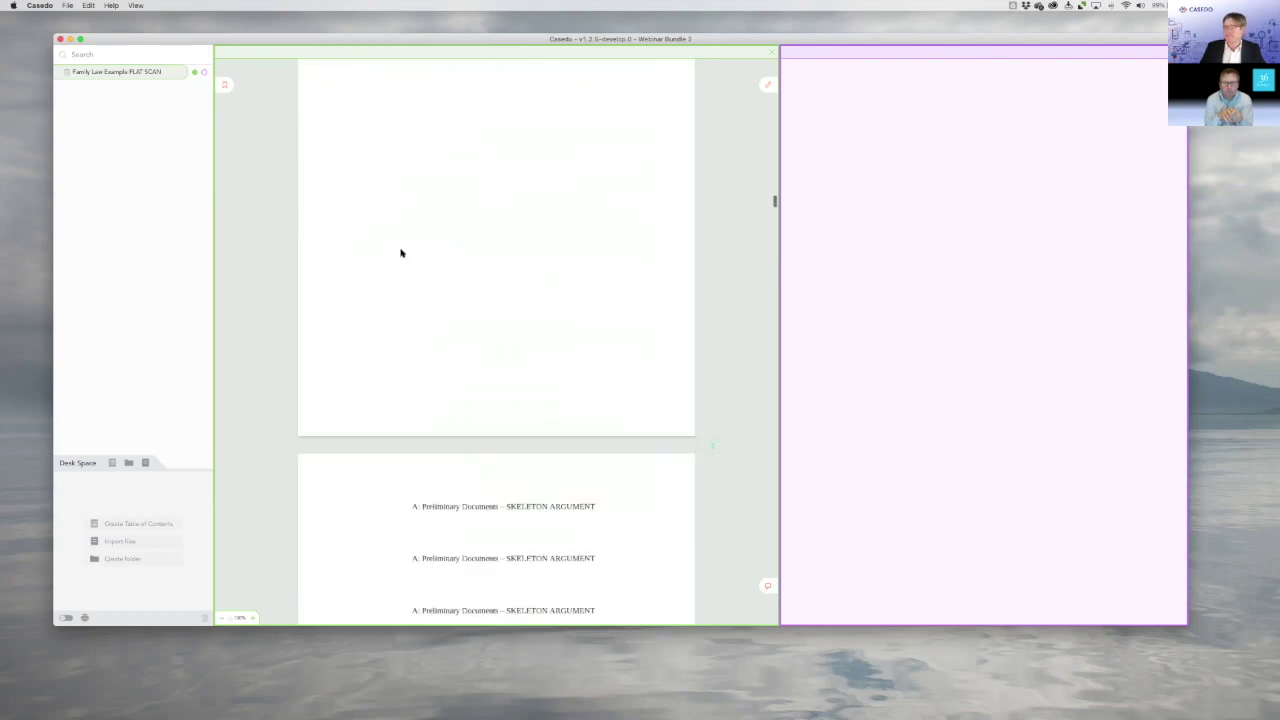
scroll(403, 253, "up", 10)
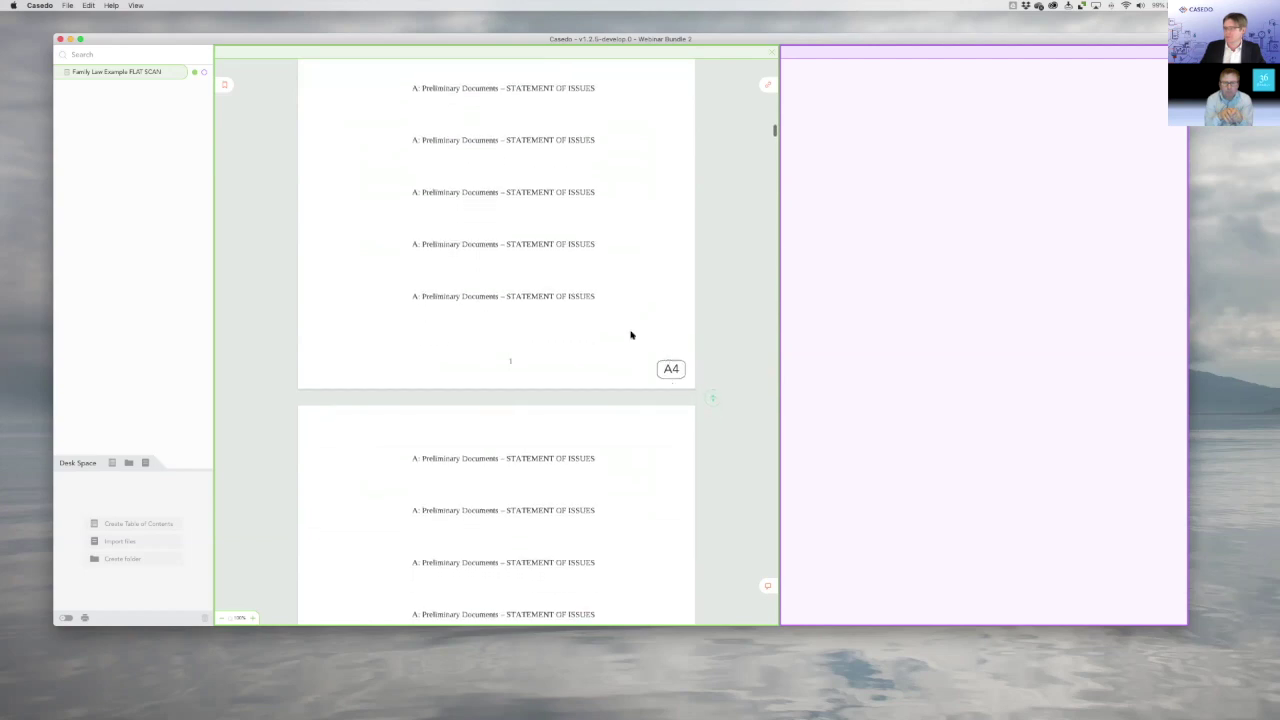
scroll(501, 312, "up", 15)
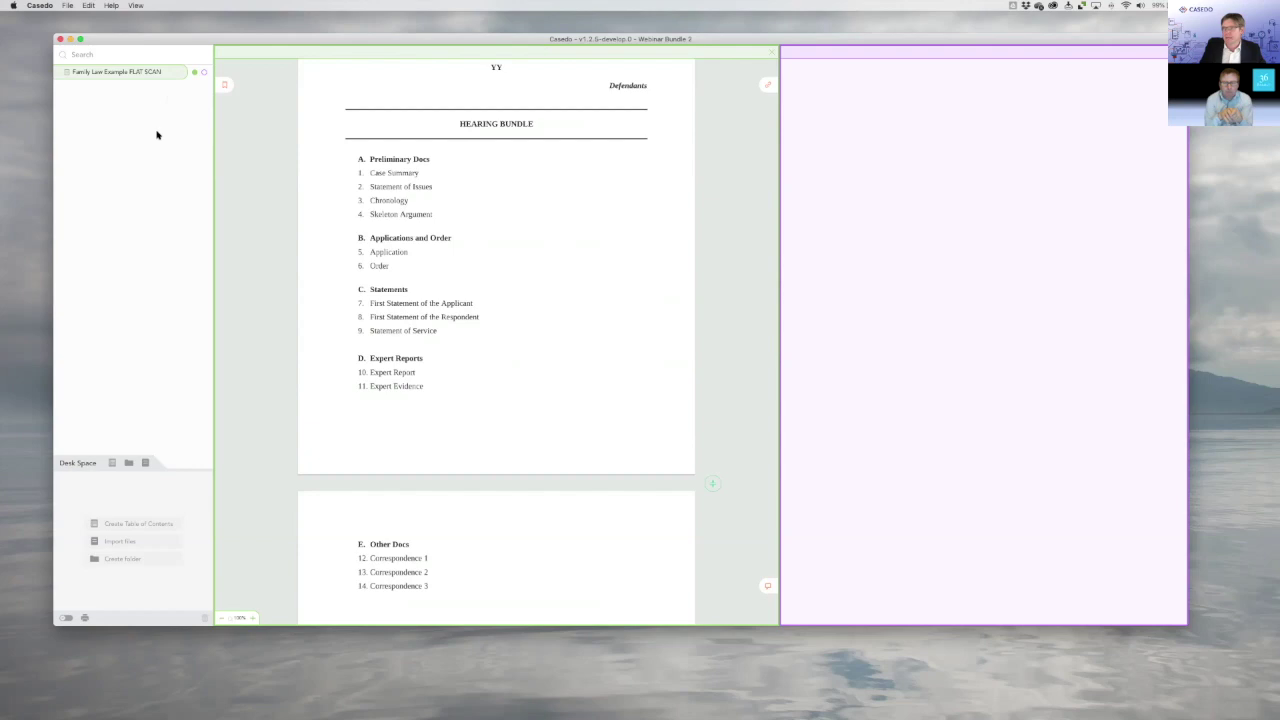
scroll(289, 194, "up", 5)
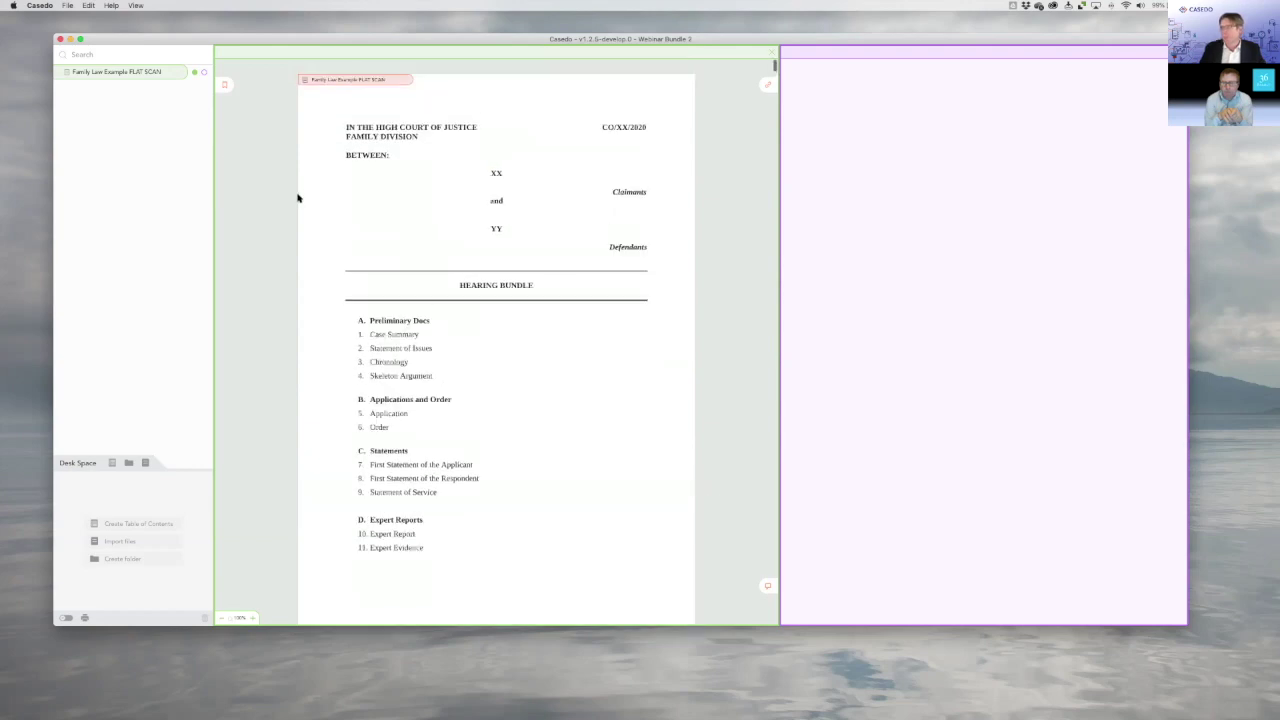
scroll(300, 200, "down", 13)
scroll(415, 216, "up", 15)
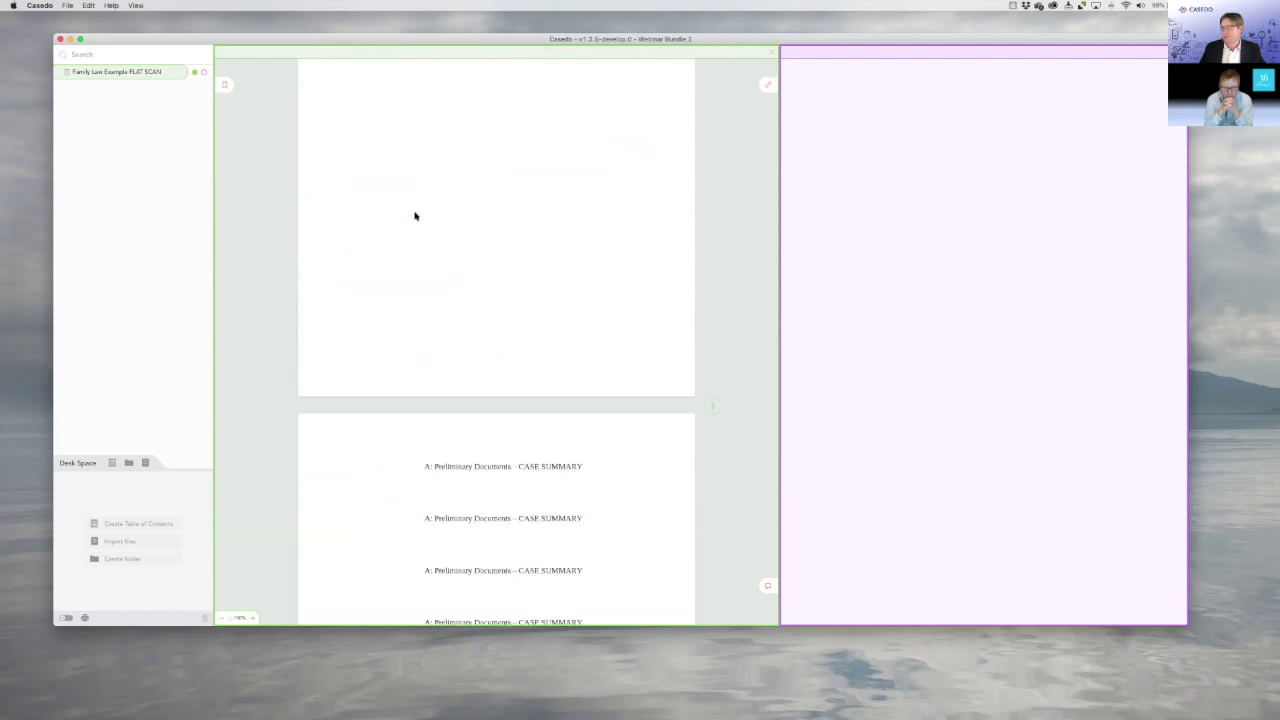
Split the scan after the index pages, naming the new document that starts at the first Case Summary page "Case Summary".
scroll(494, 236, "down", 10)
scroll(494, 240, "up", 5)
scroll(494, 240, "down", 12)
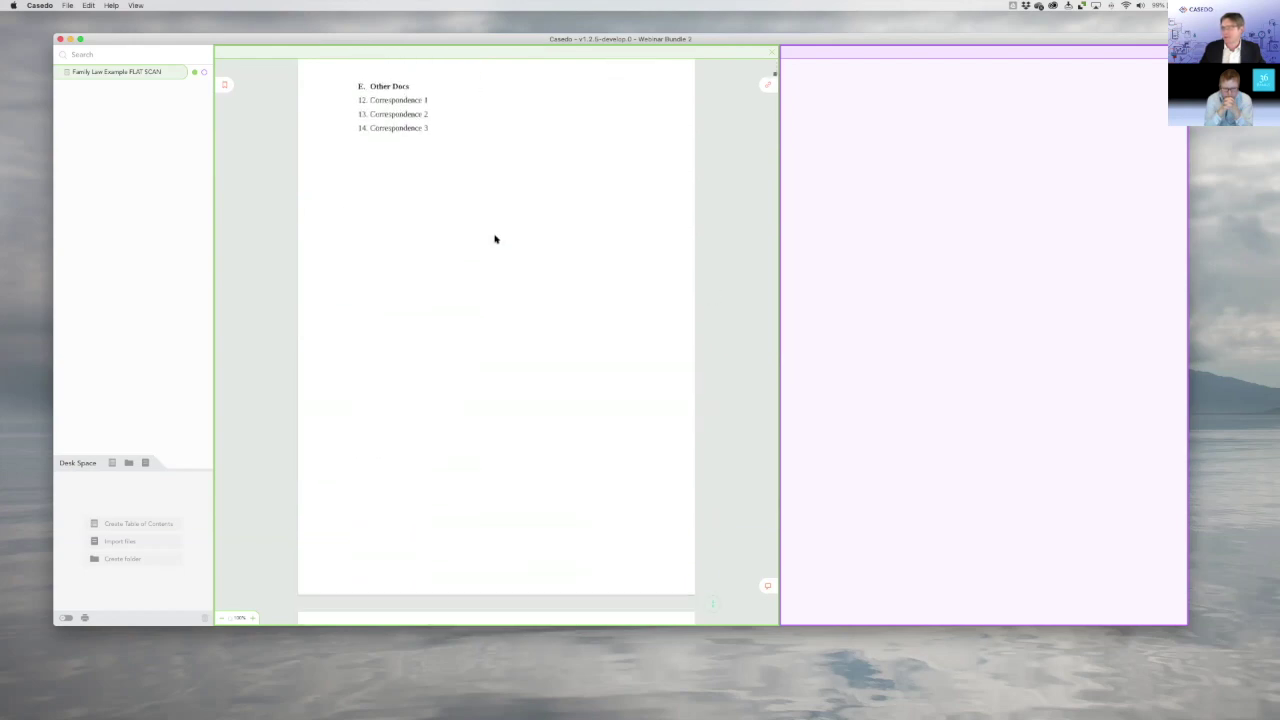
left_click(712, 507)
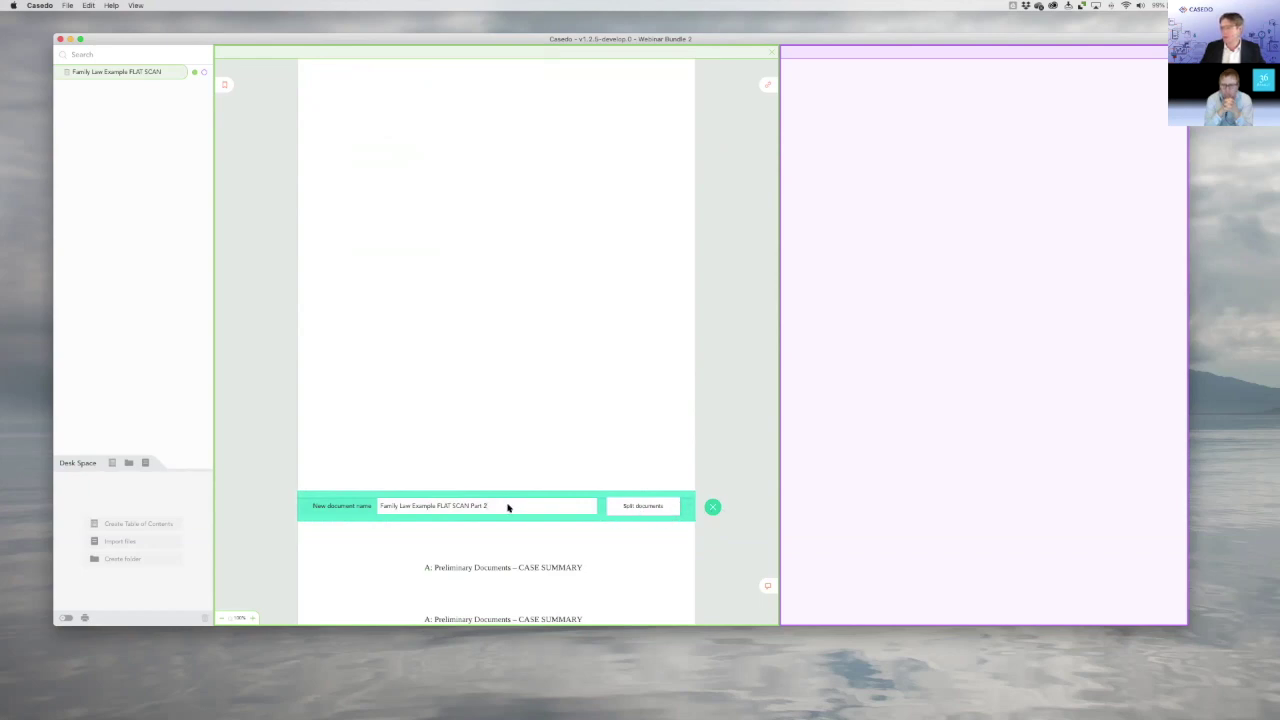
left_click_drag(509, 508, 370, 500)
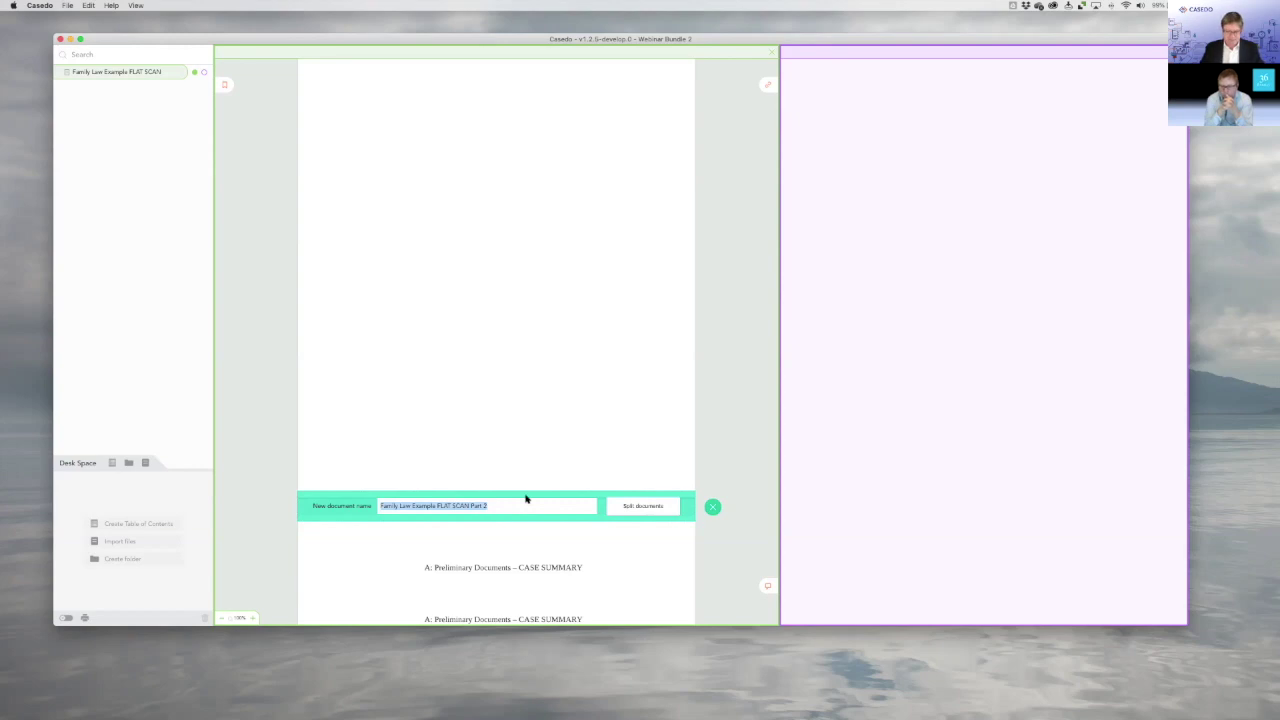
type("Case Summary")
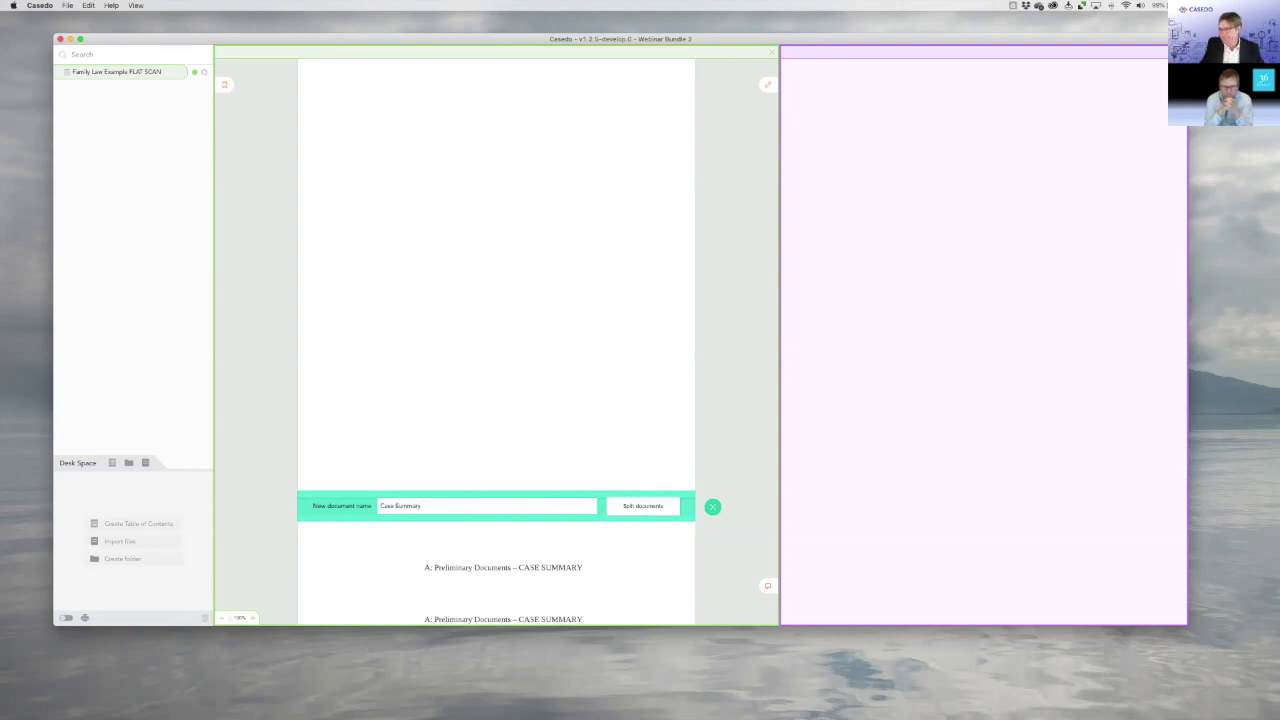
key("Return")
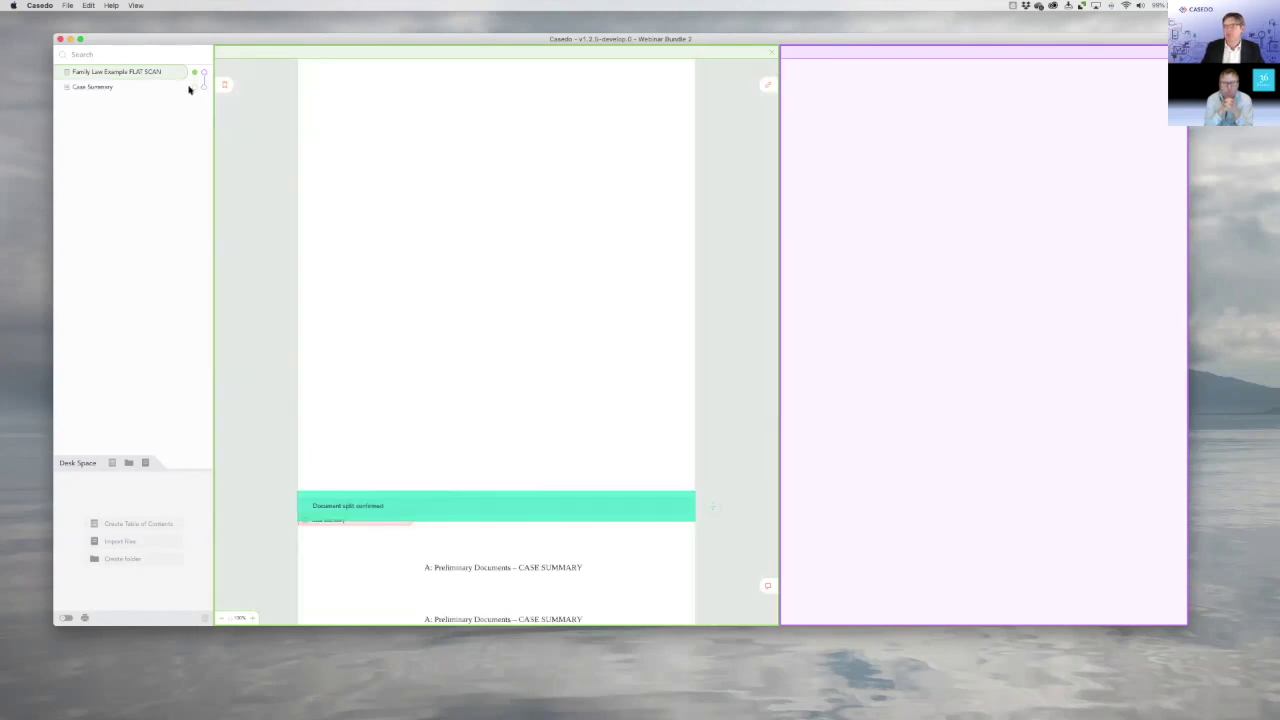
Rename the Family Law Example FLAT SCAN document, which holds the opening index pages, as "Index".
double_click(135, 77)
double_click(113, 77)
type("Inde")
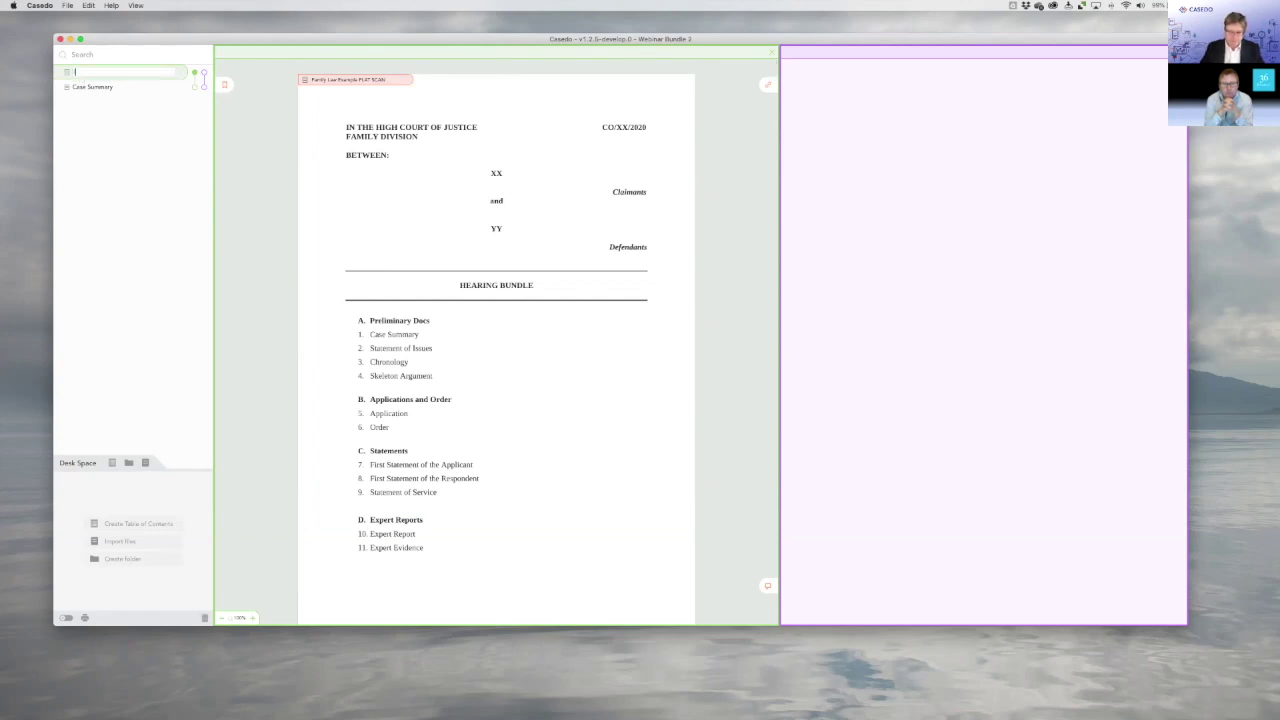
type("x")
key("Return")
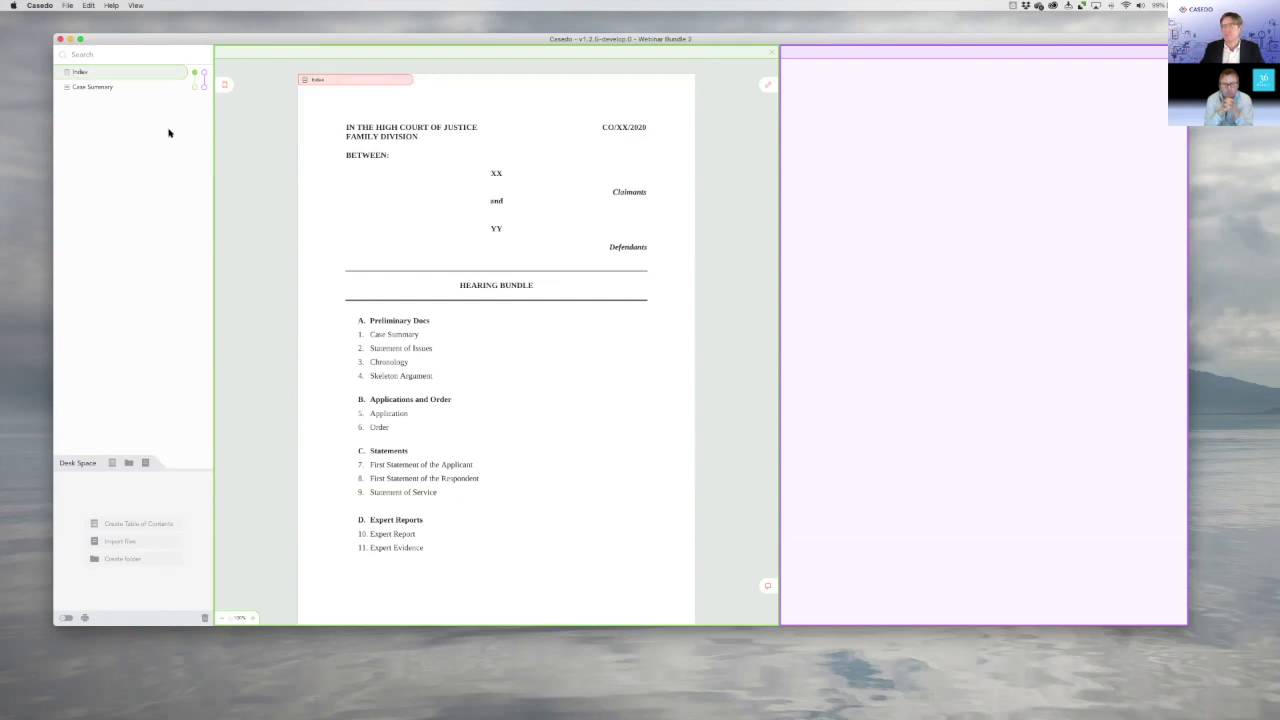
Split the Case Summary document after page A3, naming the new document "Statement of Issues".
left_click(194, 87)
scroll(404, 280, "down", 15)
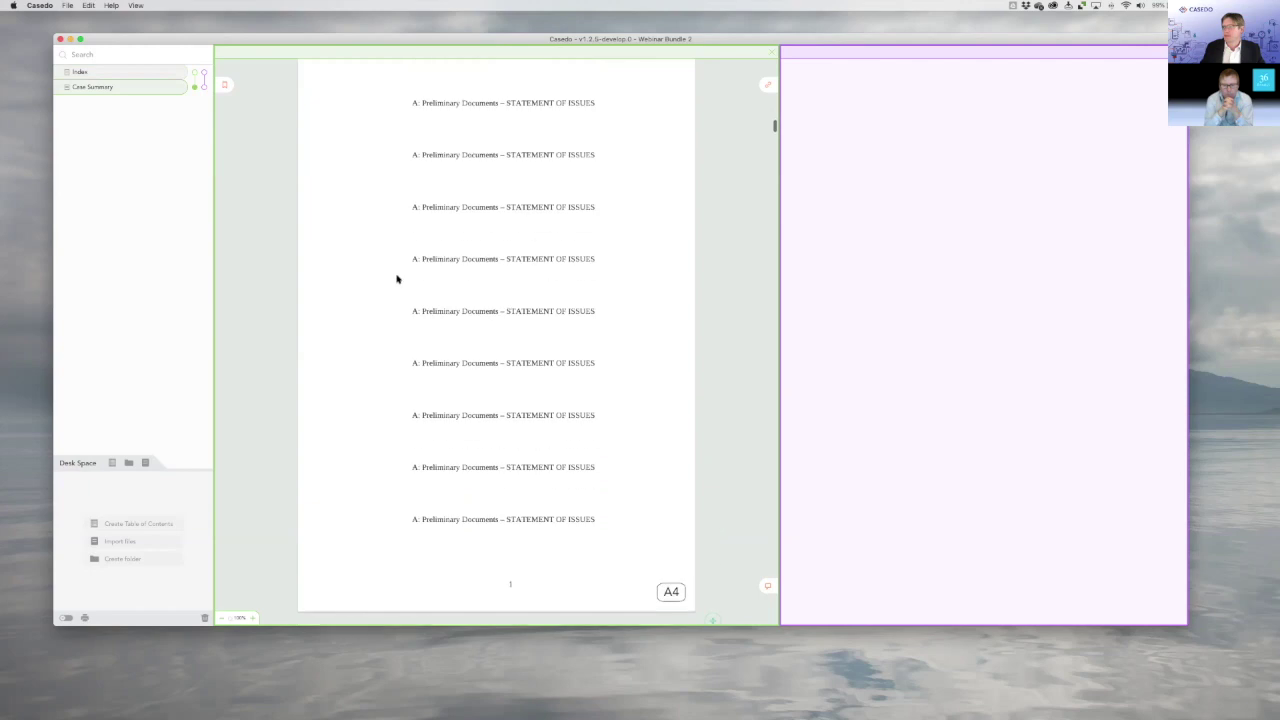
scroll(396, 279, "up", 3)
left_click(712, 204)
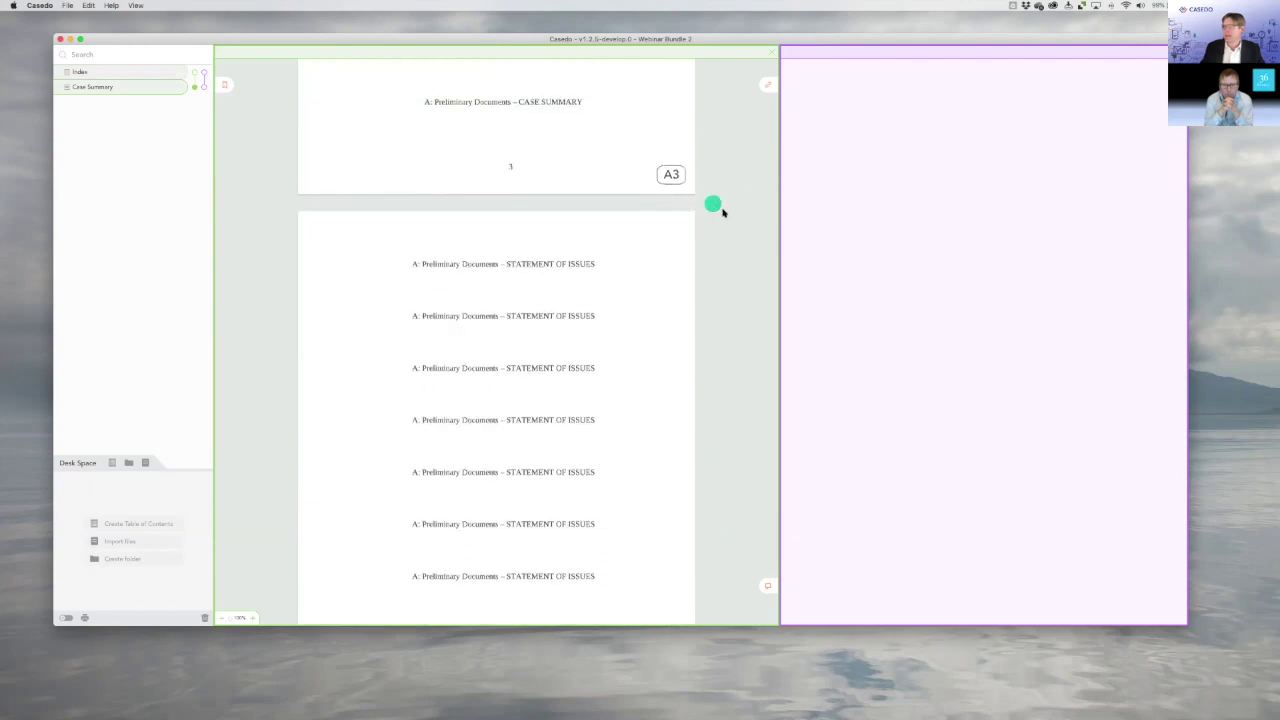
left_click(712, 204)
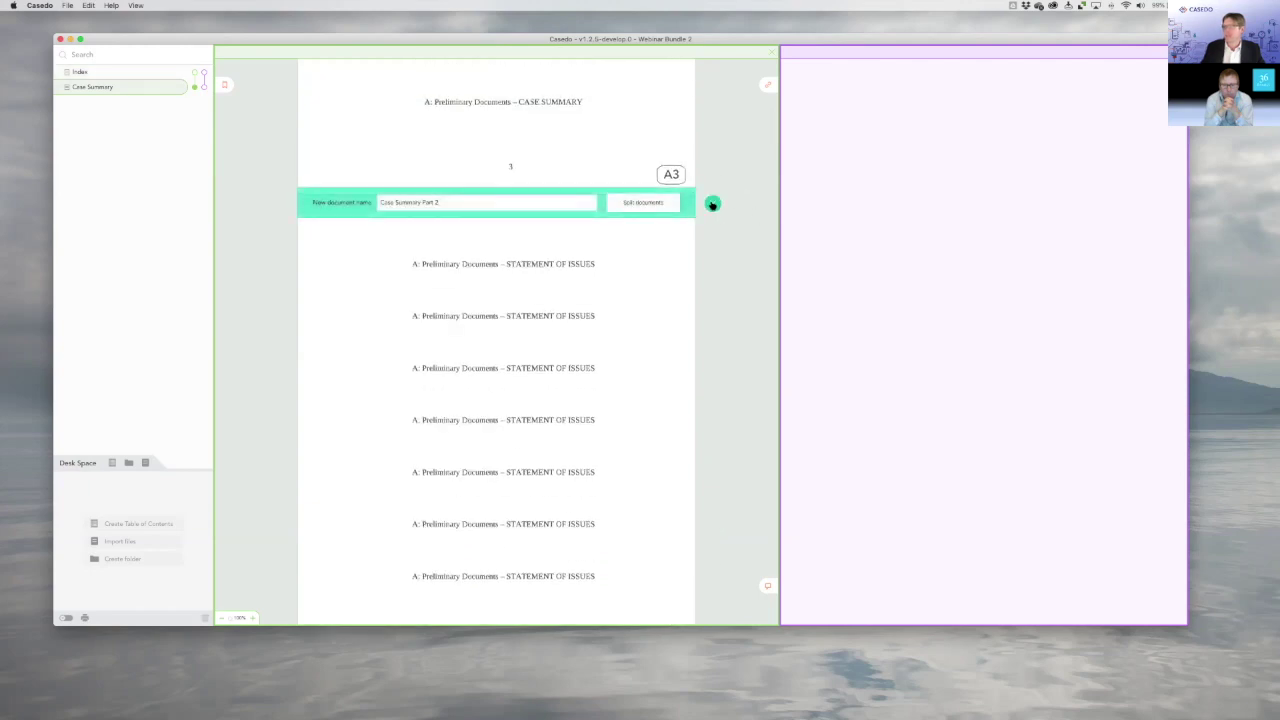
key("super+a")
type("Sta")
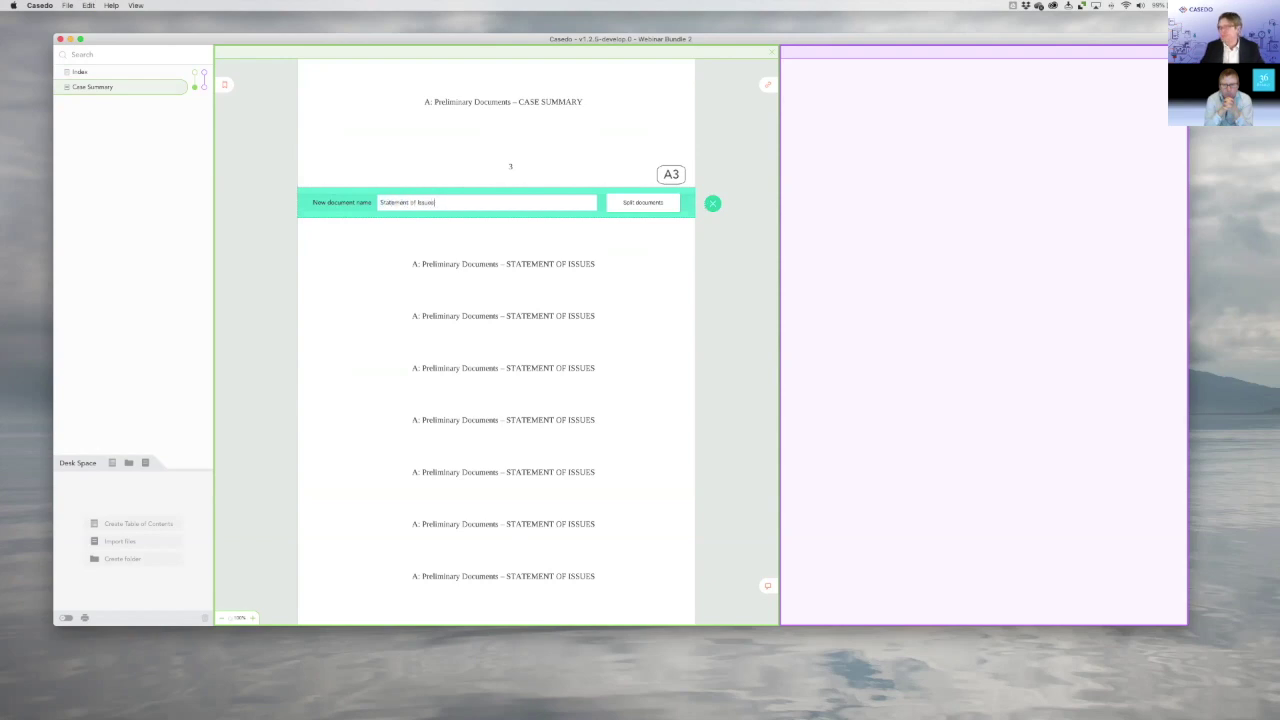
key("Return")
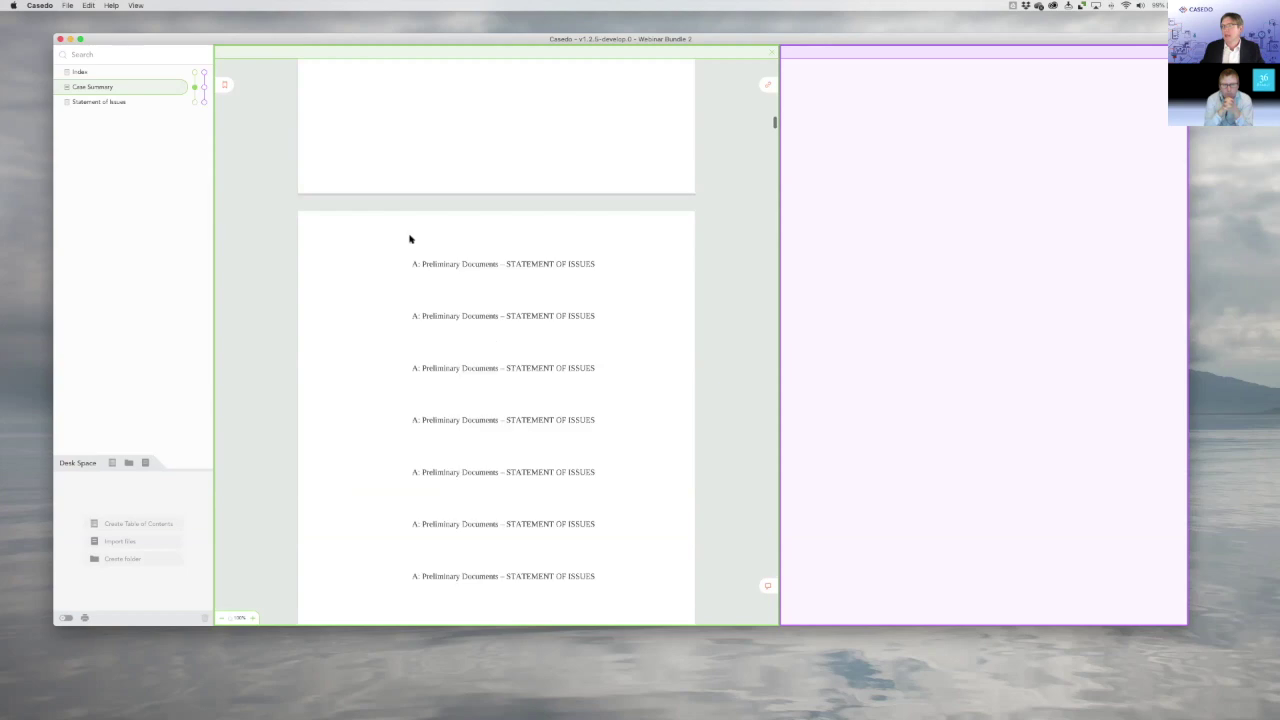
Examine the pages around the boundary between the Case Summary and Statement of Issues documents to check the split.
scroll(522, 284, "up", 10)
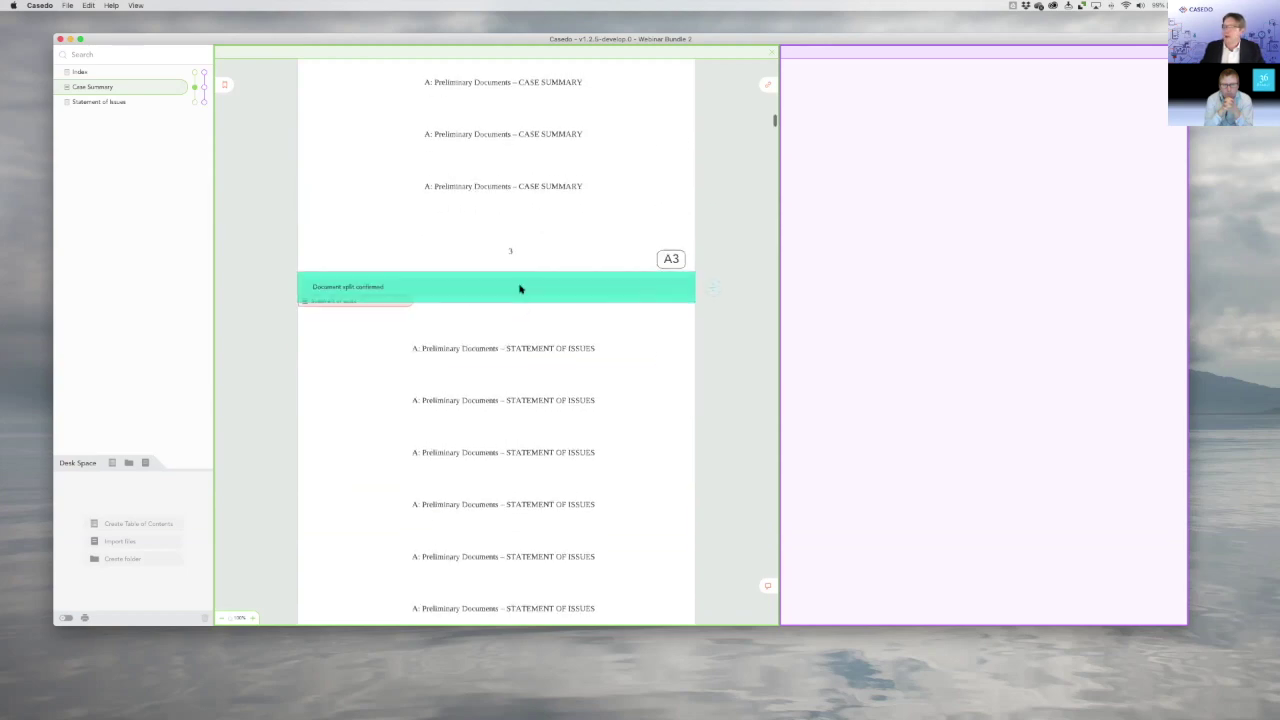
scroll(495, 289, "down", 1)
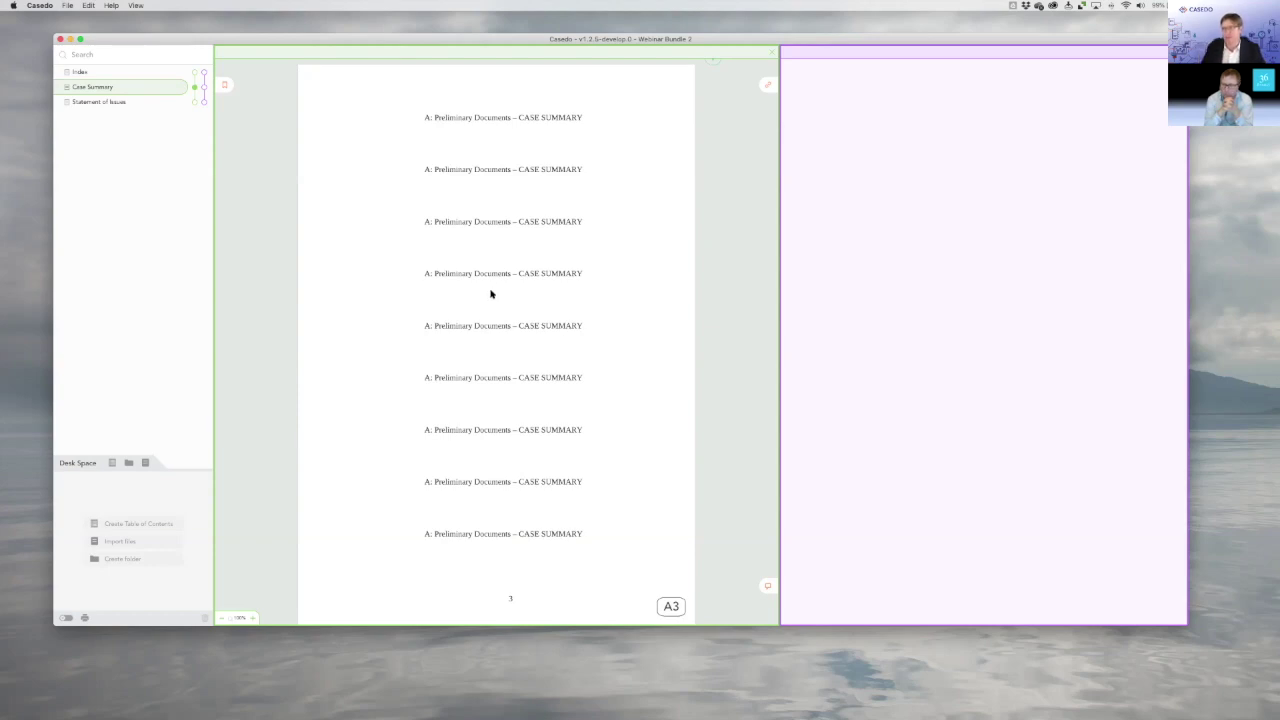
scroll(490, 304, "down", 9)
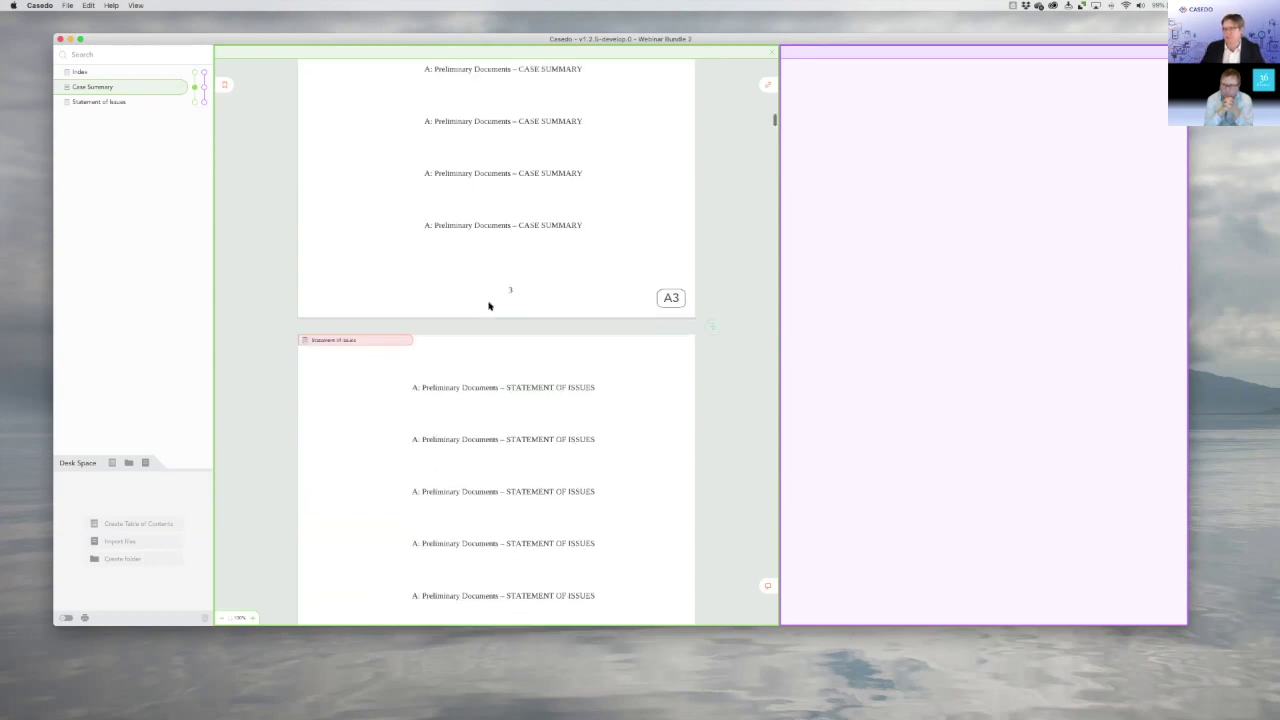
scroll(489, 307, "down", 5)
scroll(392, 203, "up", 3)
scroll(398, 206, "up", 1)
scroll(400, 206, "down", 1)
scroll(400, 208, "up", 5)
scroll(400, 211, "down", 6)
scroll(400, 215, "up", 2)
scroll(406, 217, "down", 4)
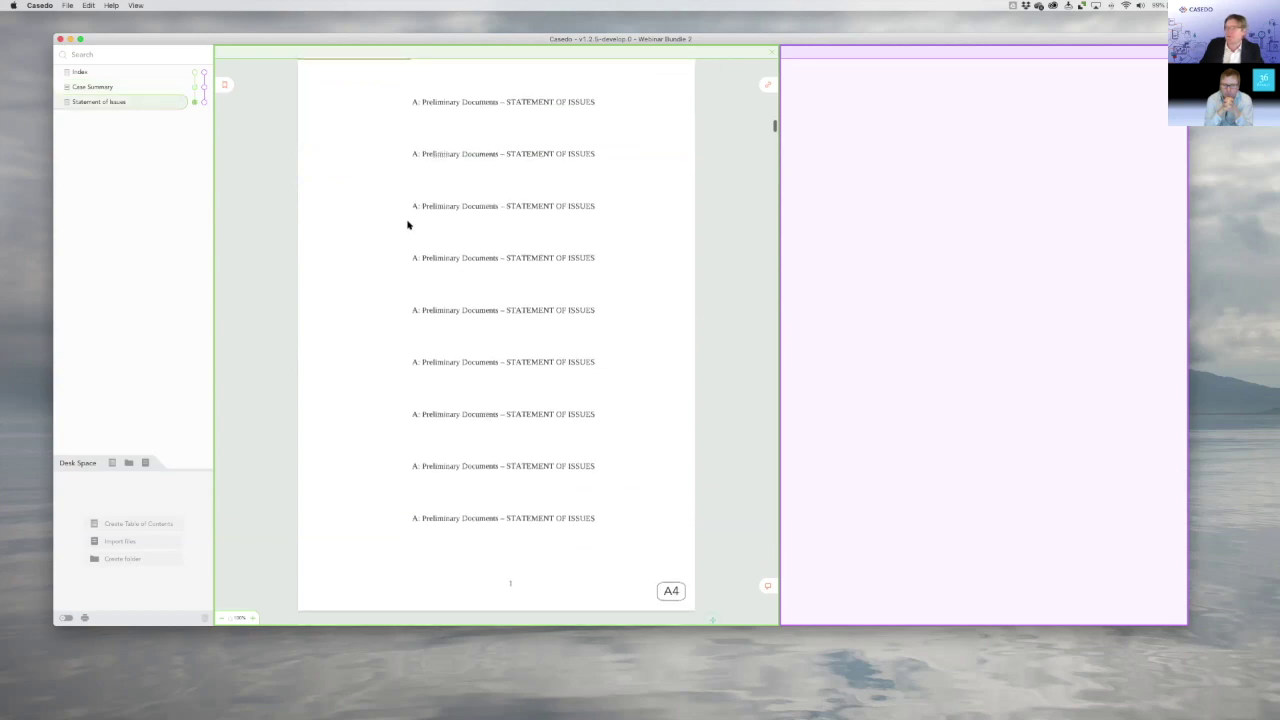
Add a bookmark named "Facts" partway down page A4 of the Statement of Issues document.
scroll(426, 202, "down", 1)
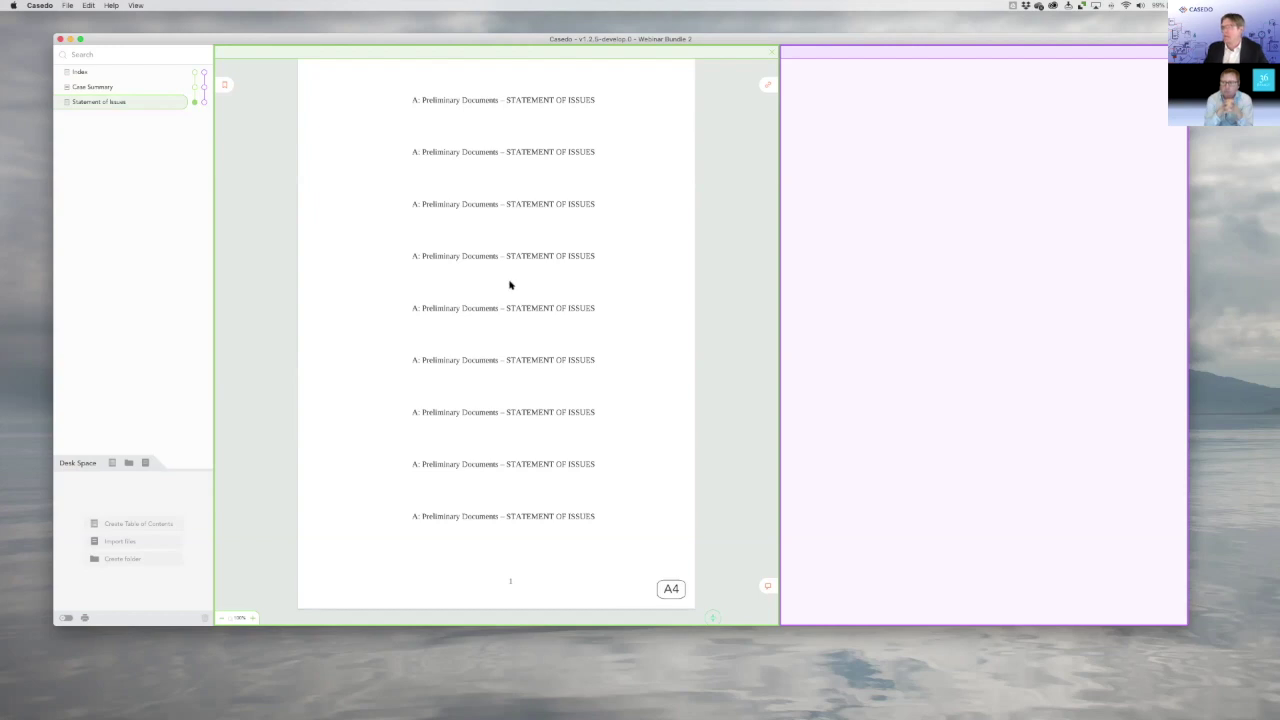
scroll(511, 283, "down", 5)
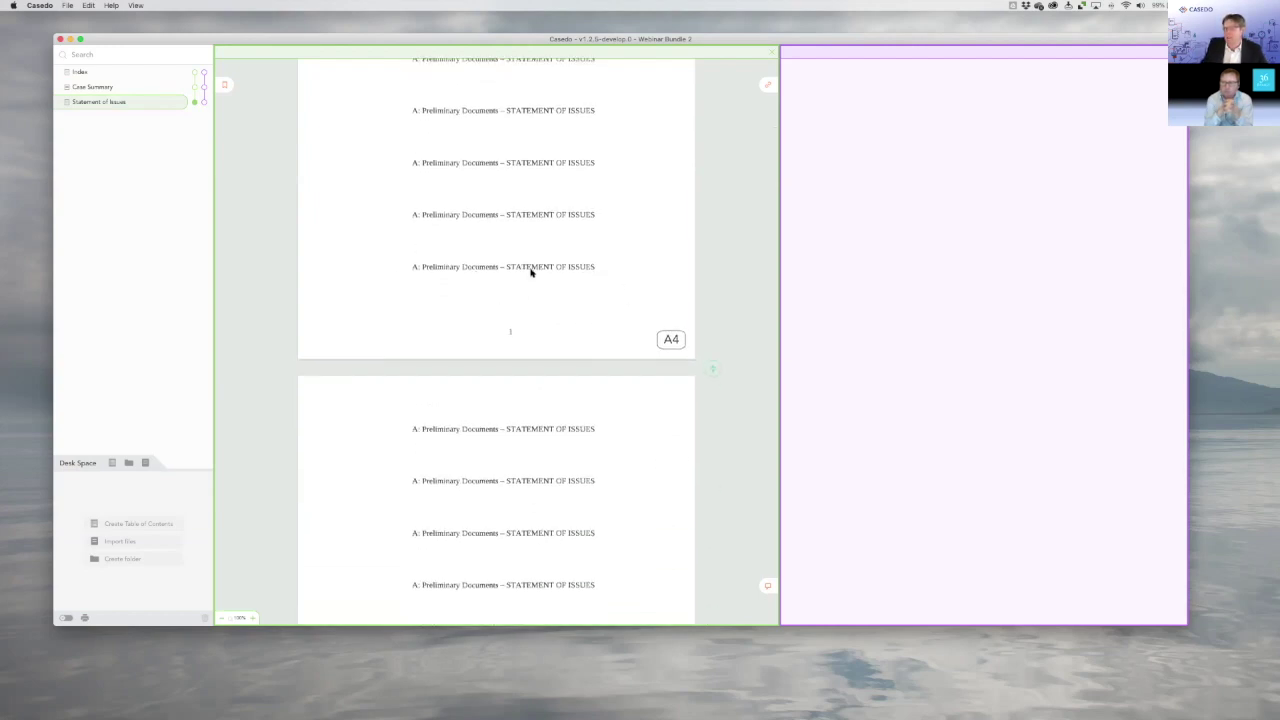
scroll(529, 271, "up", 4)
left_click_drag(227, 86, 346, 230)
type("B")
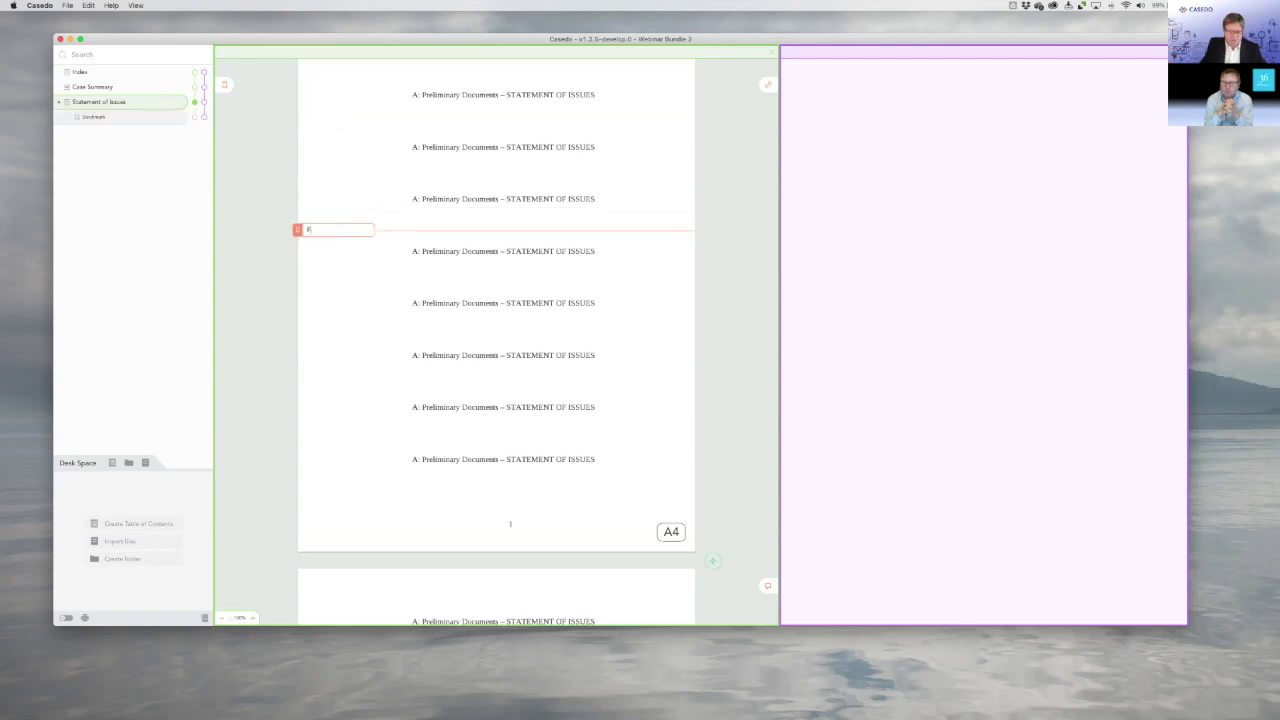
type("acts")
key("Return")
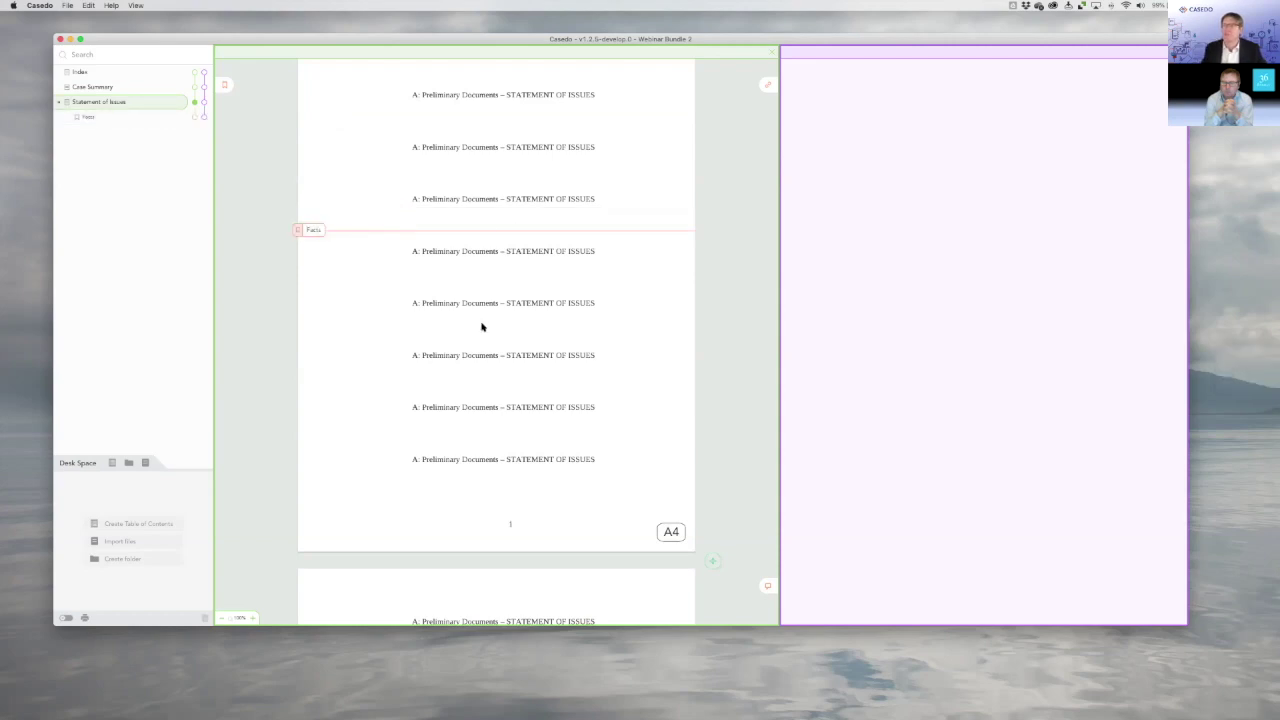
Place a blank comment beside a line of text on page A5 of the Statement of Issues document.
scroll(482, 322, "down", 6)
scroll(485, 316, "down", 8)
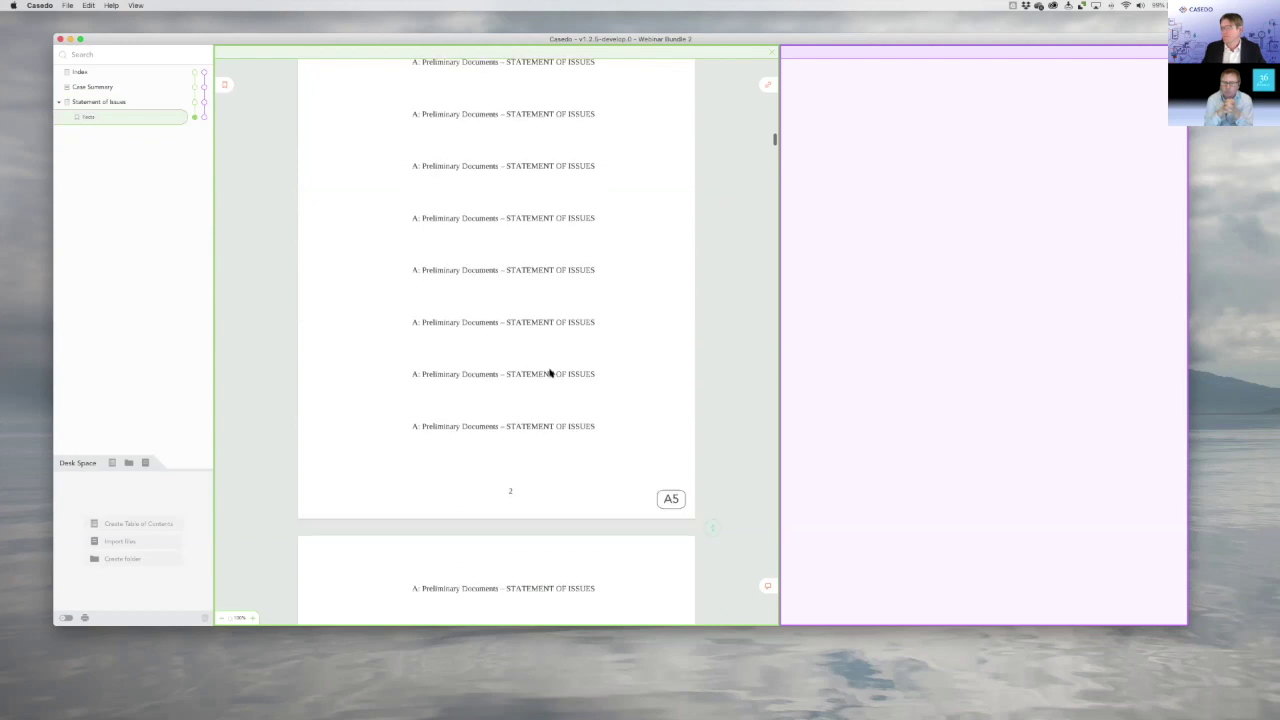
left_click(645, 169)
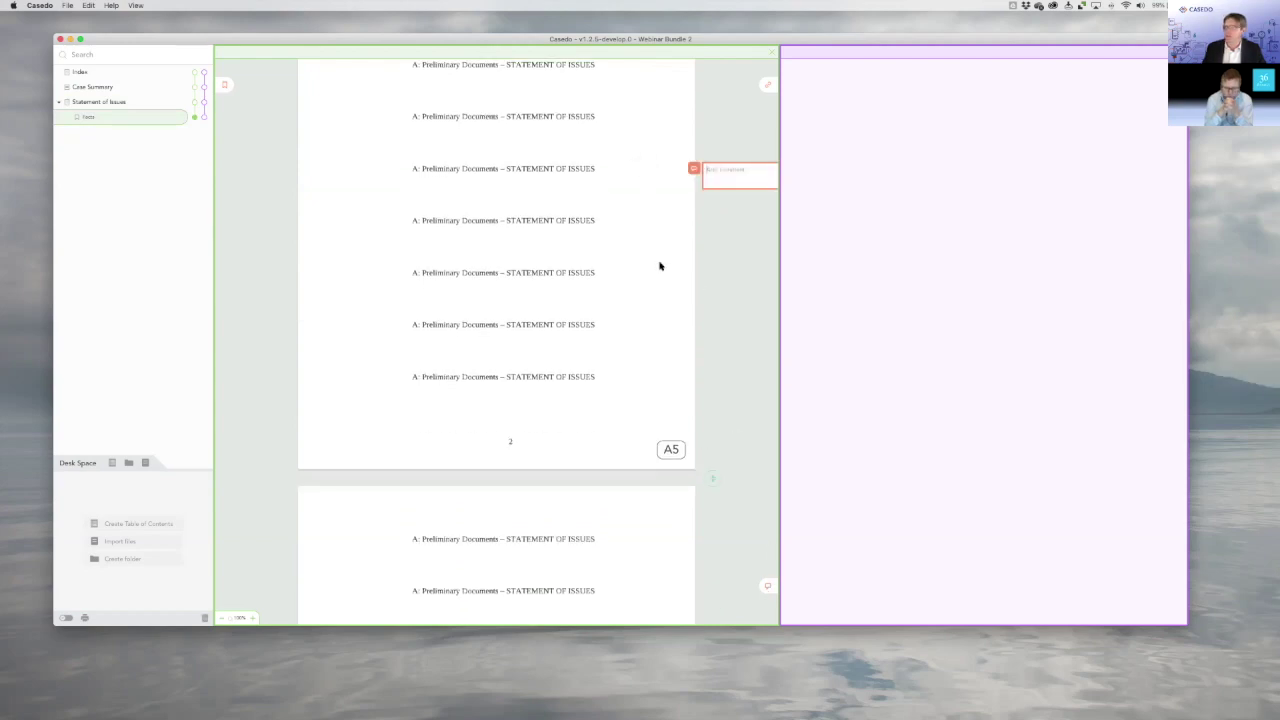
Look through the pages from the Statement of Issues back to the Case Summary, and check the Case Summary's text recognition and pagination options.
scroll(566, 270, "down", 12)
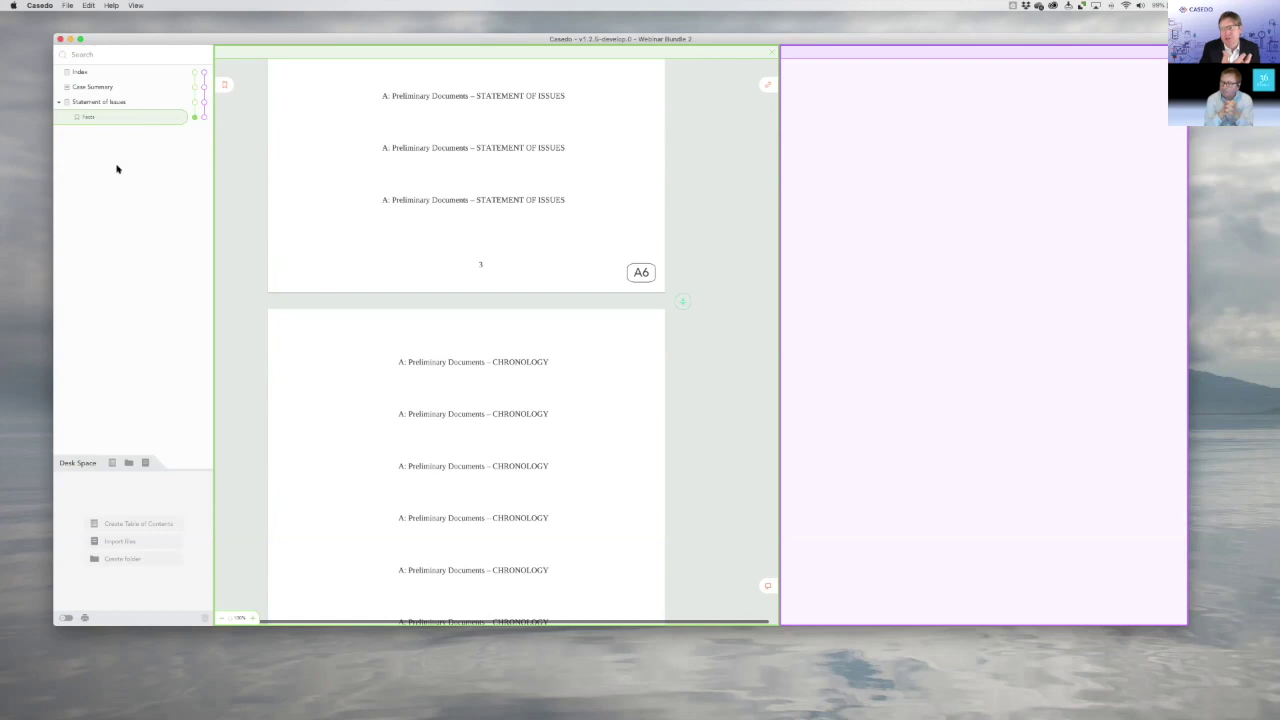
right_click(97, 89)
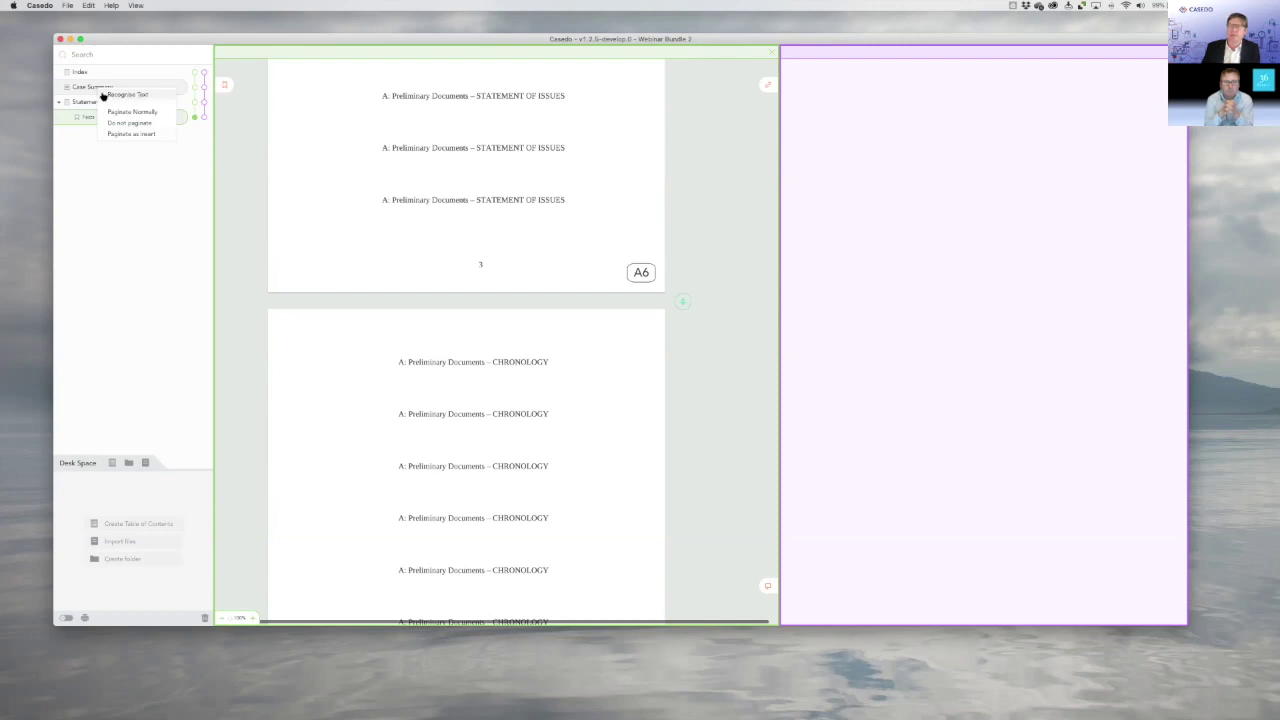
left_click(193, 89)
scroll(391, 209, "down", 5)
scroll(390, 213, "up", 10)
scroll(395, 195, "down", 4)
scroll(400, 177, "up", 4)
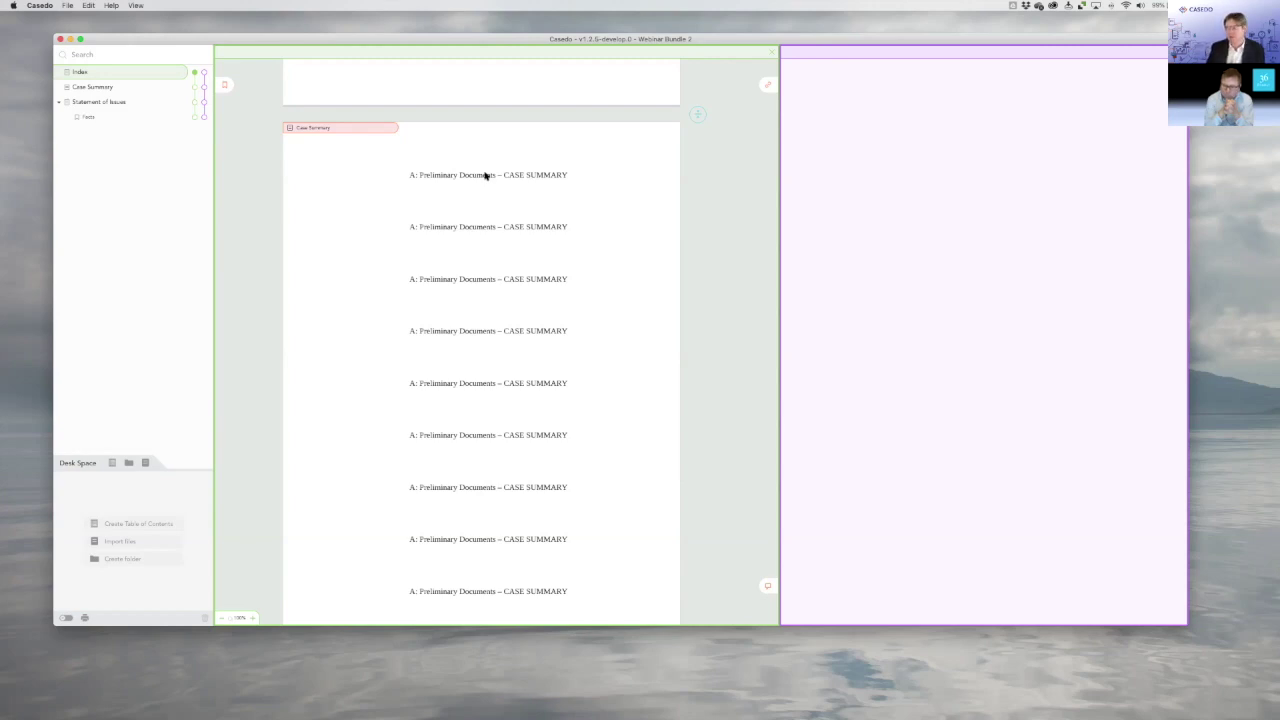
scroll(423, 257, "down", 3)
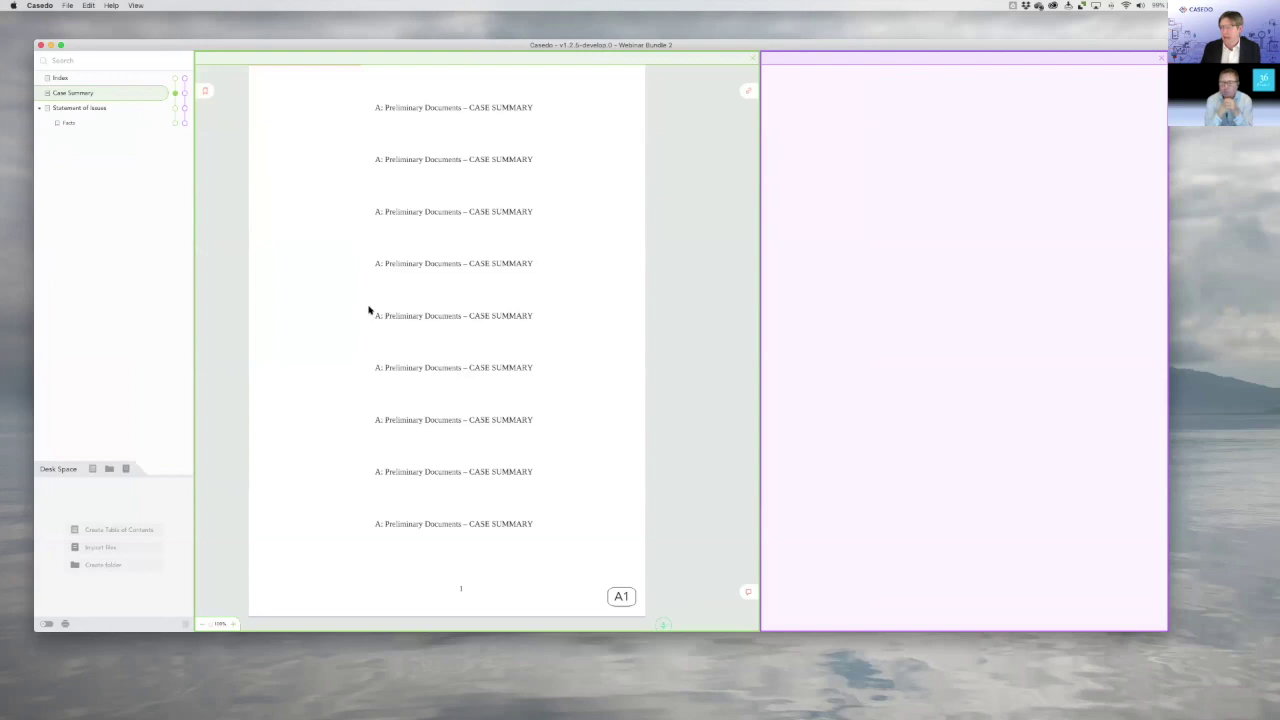
Split the Statement of Issues document after page A6, naming the new document "Chronology".
scroll(368, 310, "down", 15)
scroll(369, 311, "down", 15)
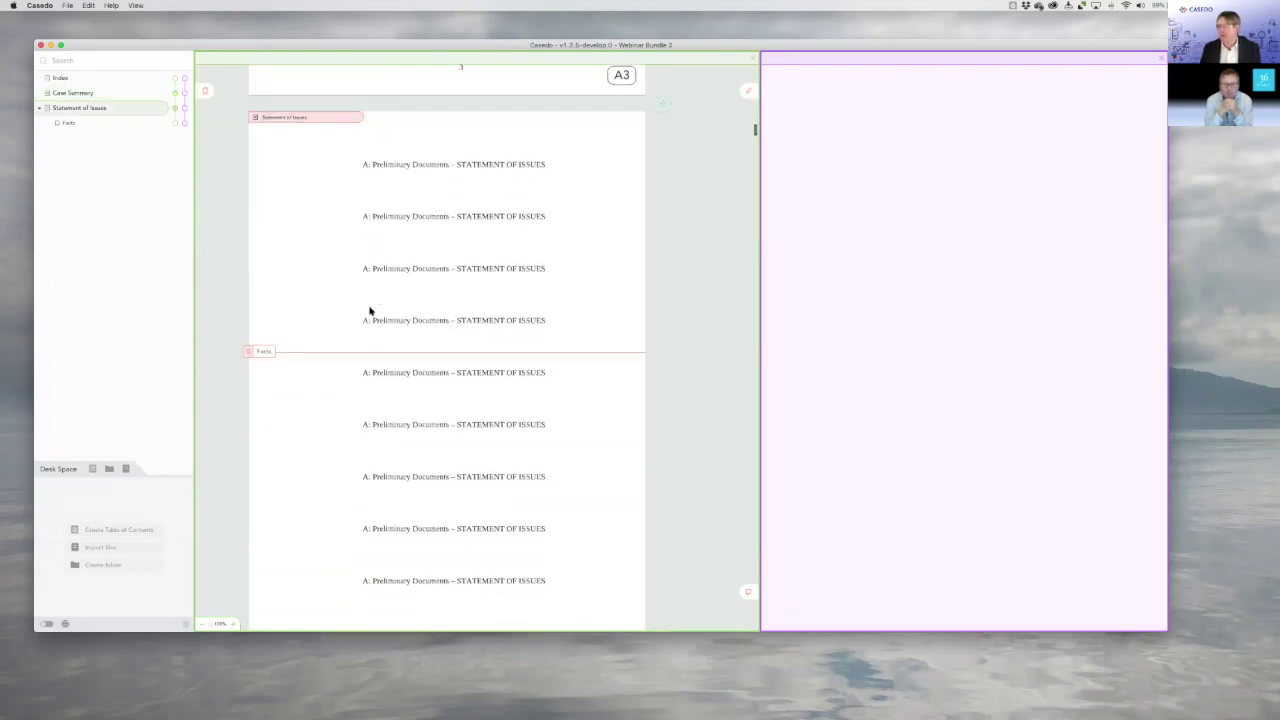
scroll(497, 305, "down", 15)
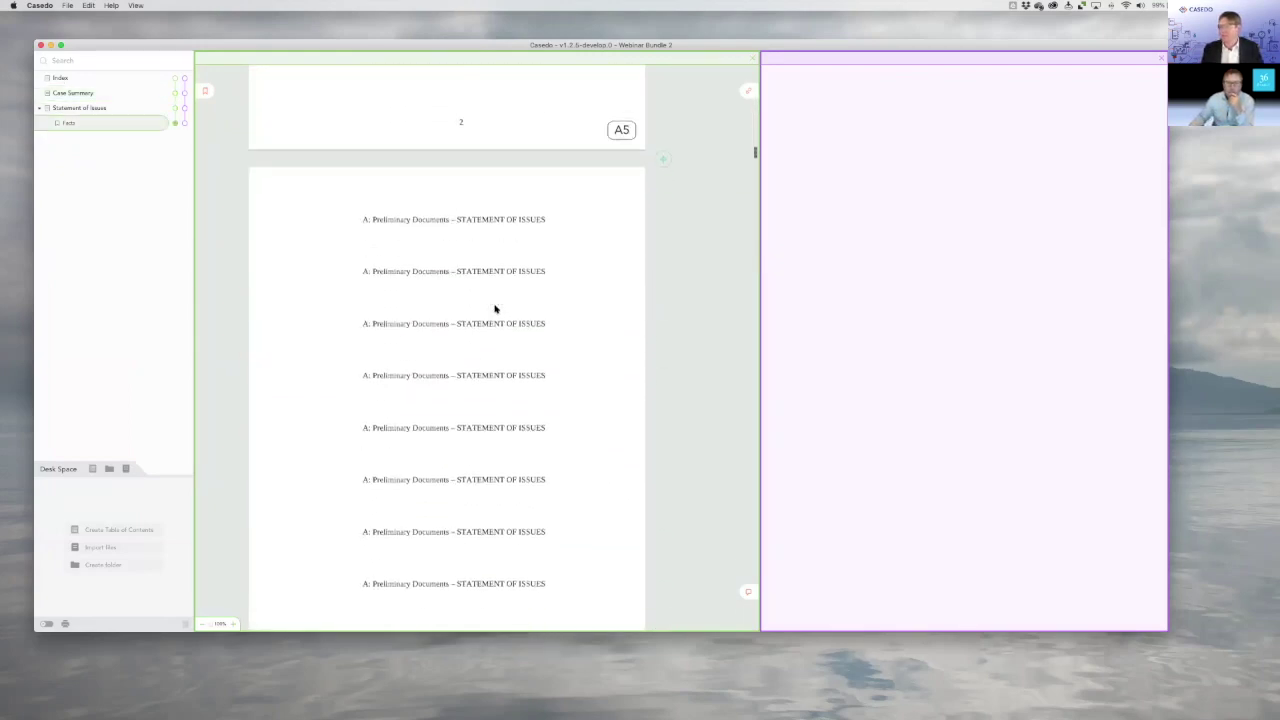
left_click(663, 165)
left_click_drag(500, 163, 240, 163)
left_click(240, 163)
key("super+a")
type("C")
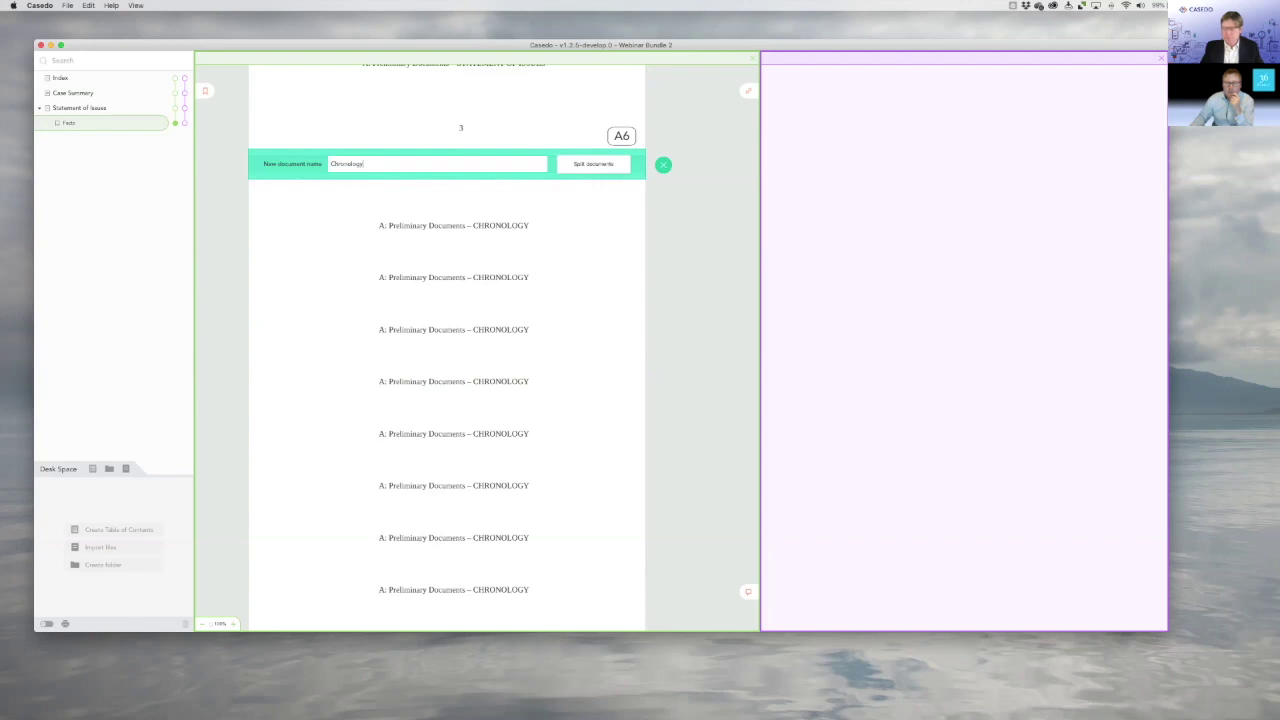
key("Return")
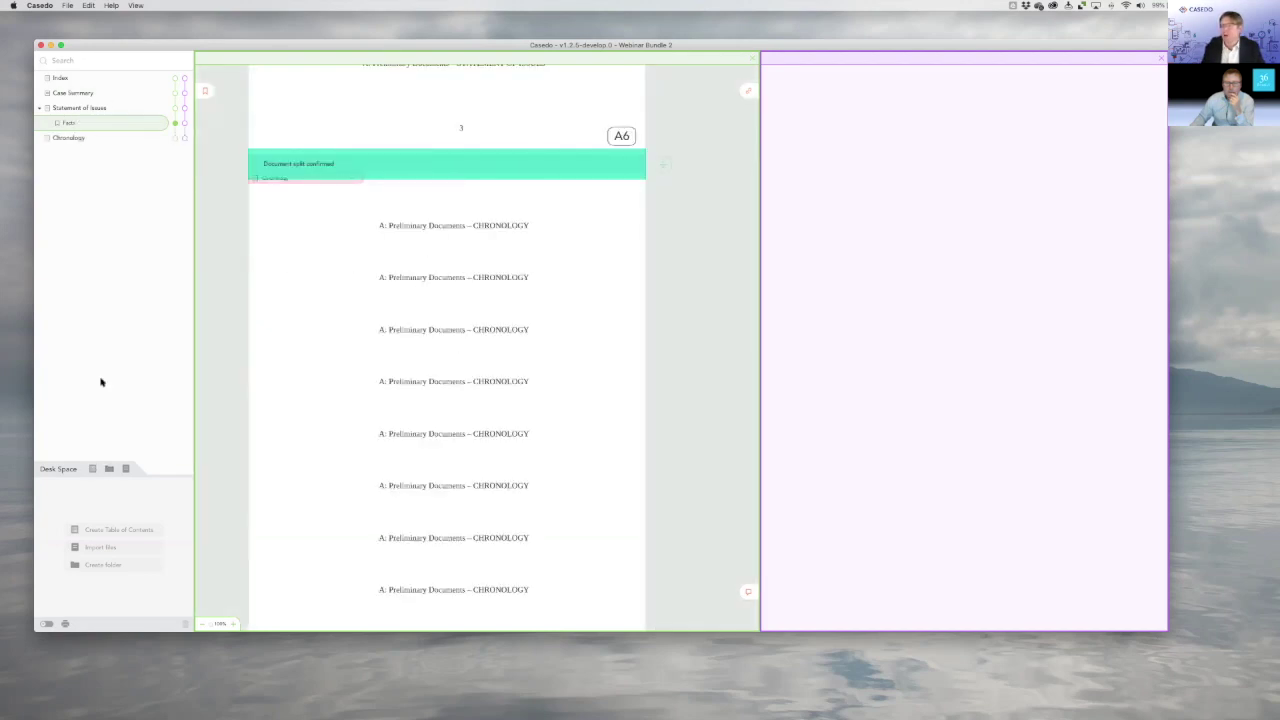
Create a folder named "Preliminary Docs" in the Desk Space.
left_click(109, 469)
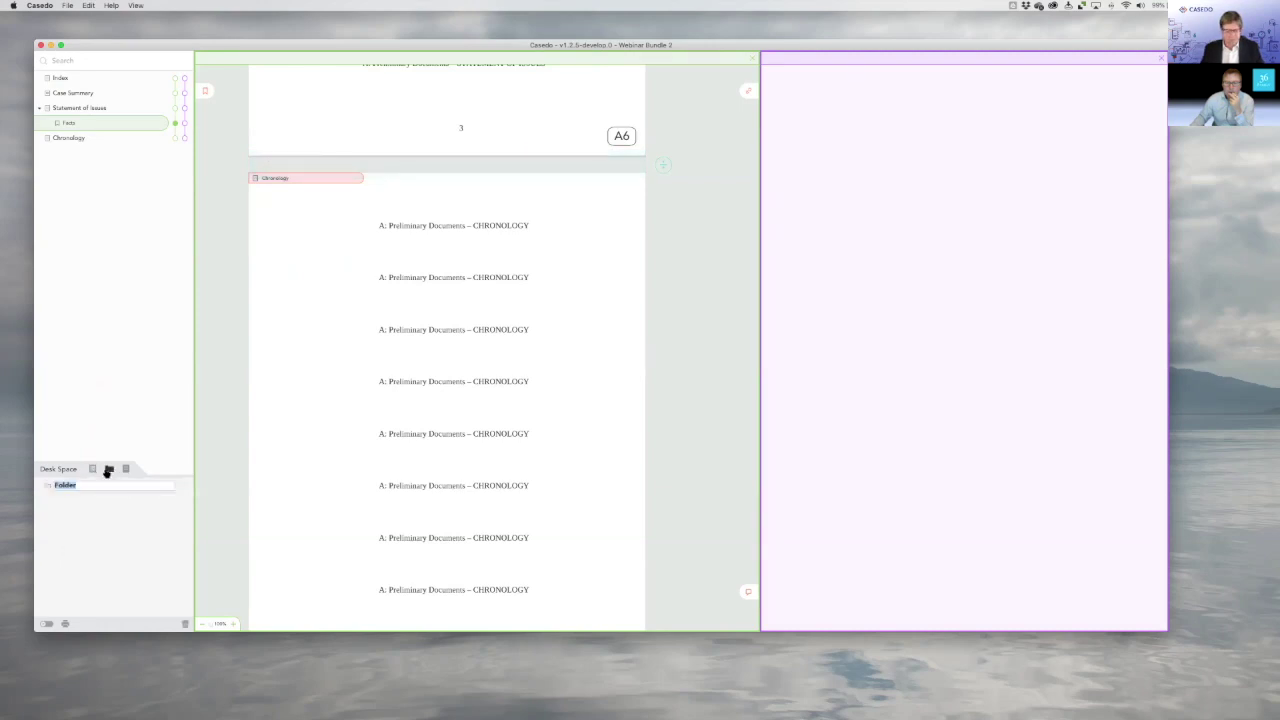
type("P")
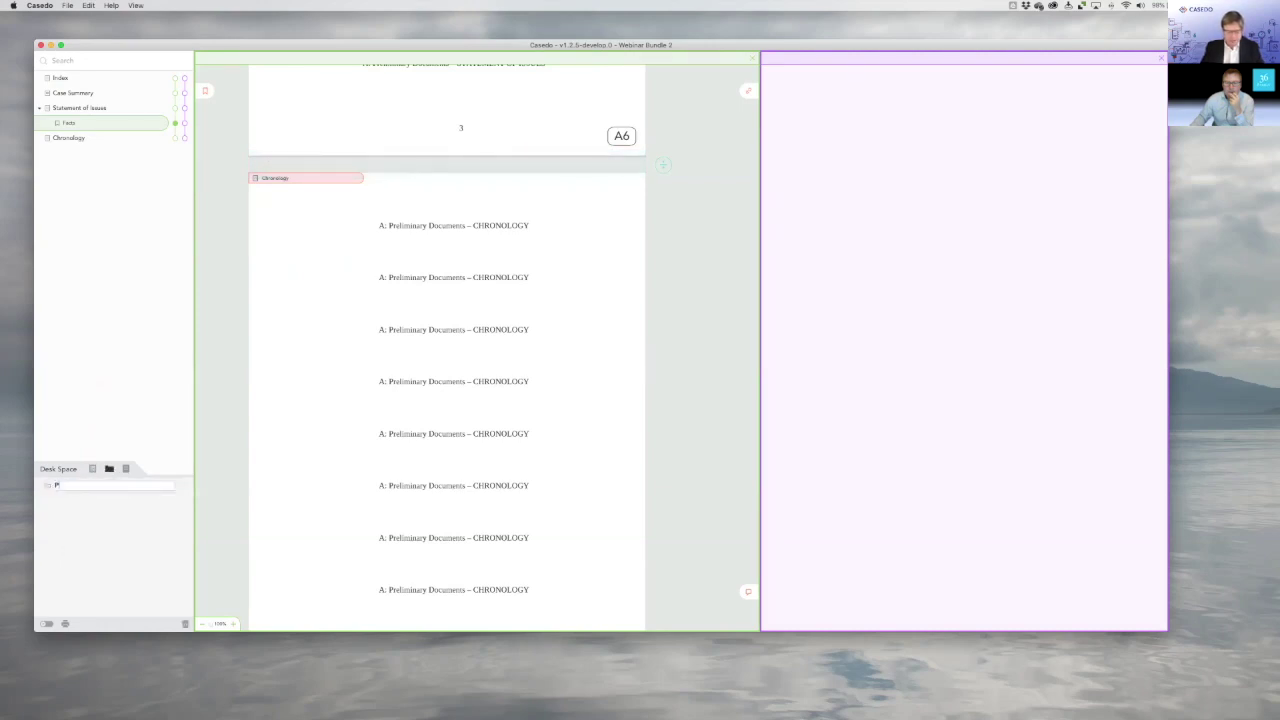
type("reliminary Docs")
key("Return")
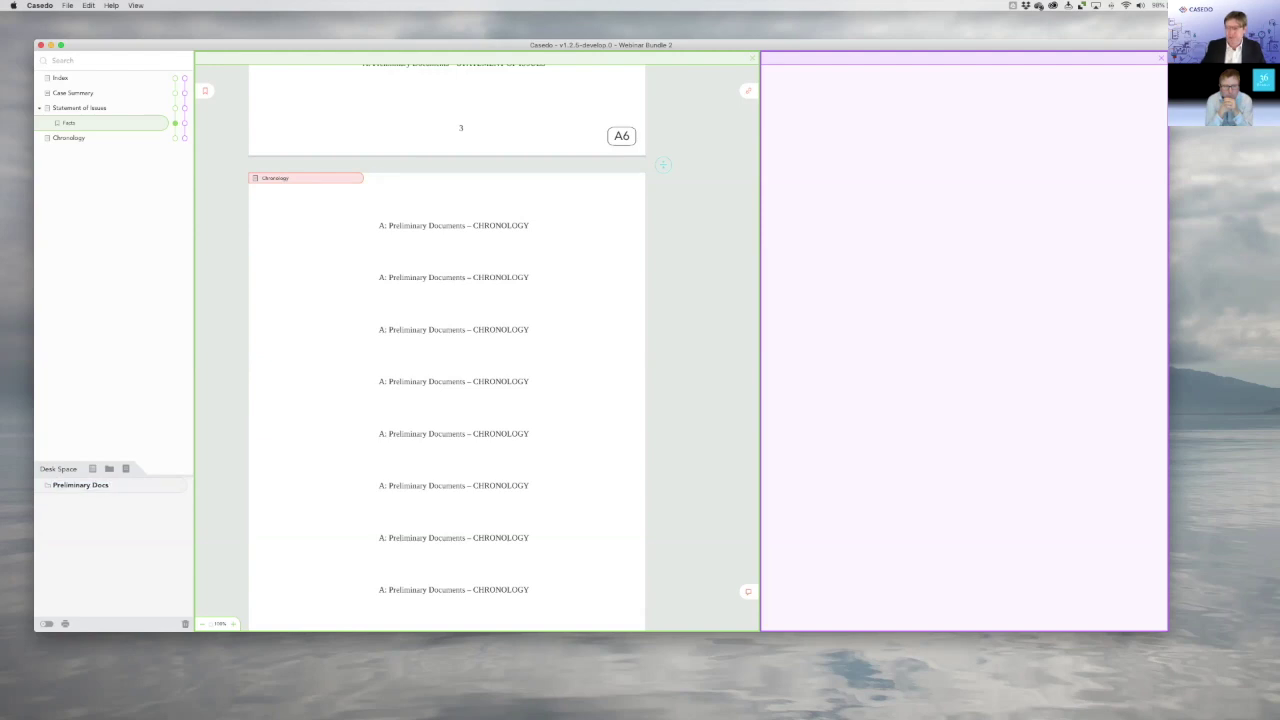
Place the Preliminary Docs folder below the Index and nest the Case Summary, Statement of Issues and Chronology documents in it.
left_click_drag(86, 489, 148, 92)
left_click_drag(63, 107, 89, 92)
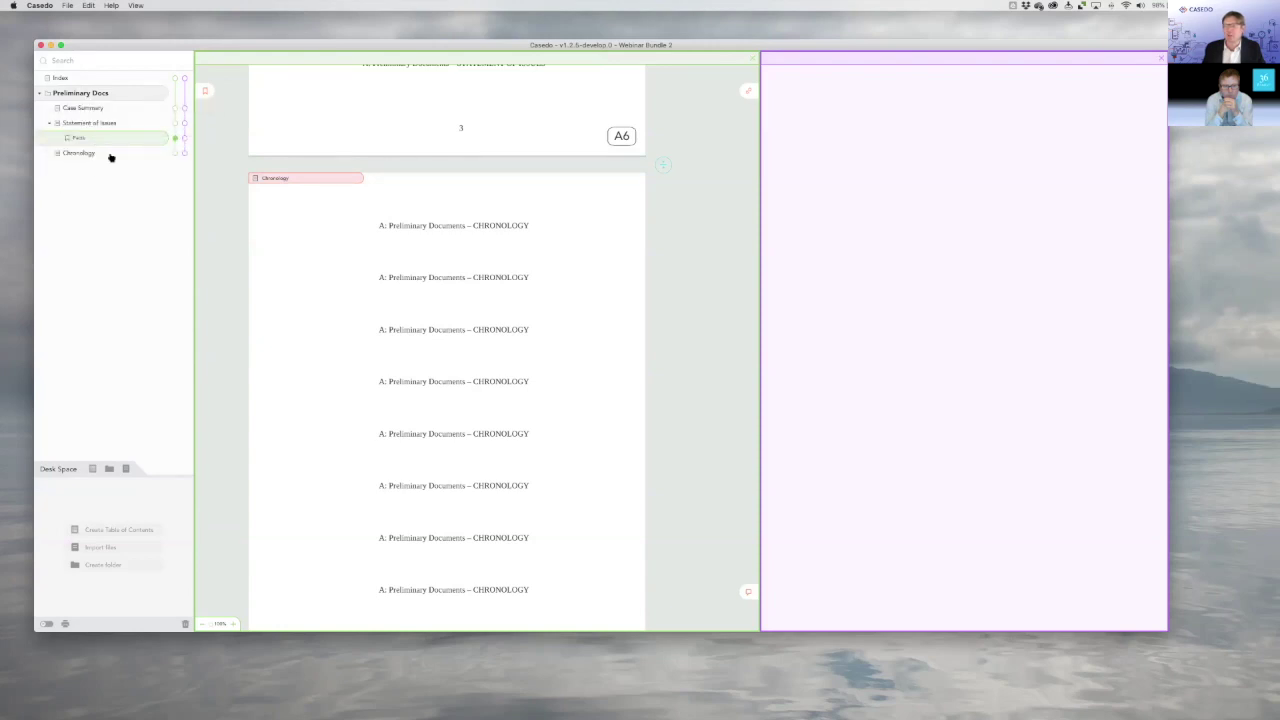
left_click(40, 94)
left_click(40, 94)
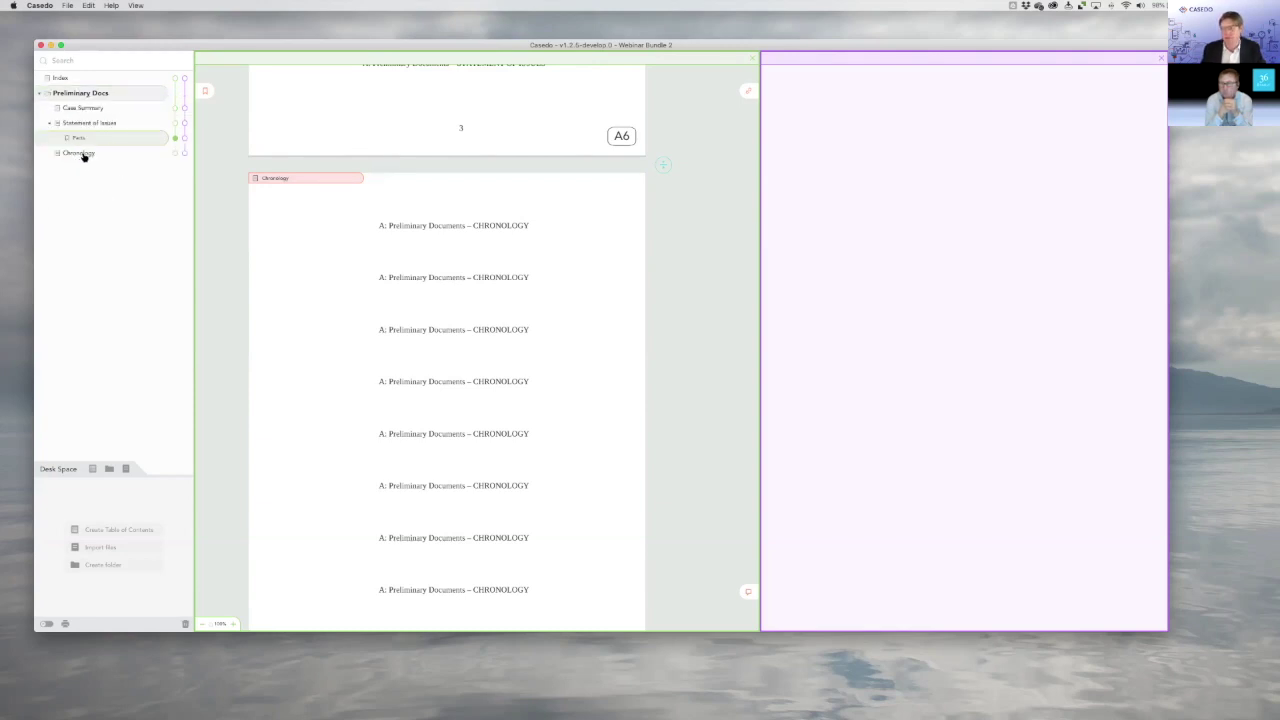
Split the Chronology document after page A9, naming the new document "Skeleton".
left_click(172, 156)
scroll(463, 319, "down", 15)
scroll(461, 322, "down", 2)
left_click(678, 302)
key("super+a")
key("BackSpace")
type("Skeleton")
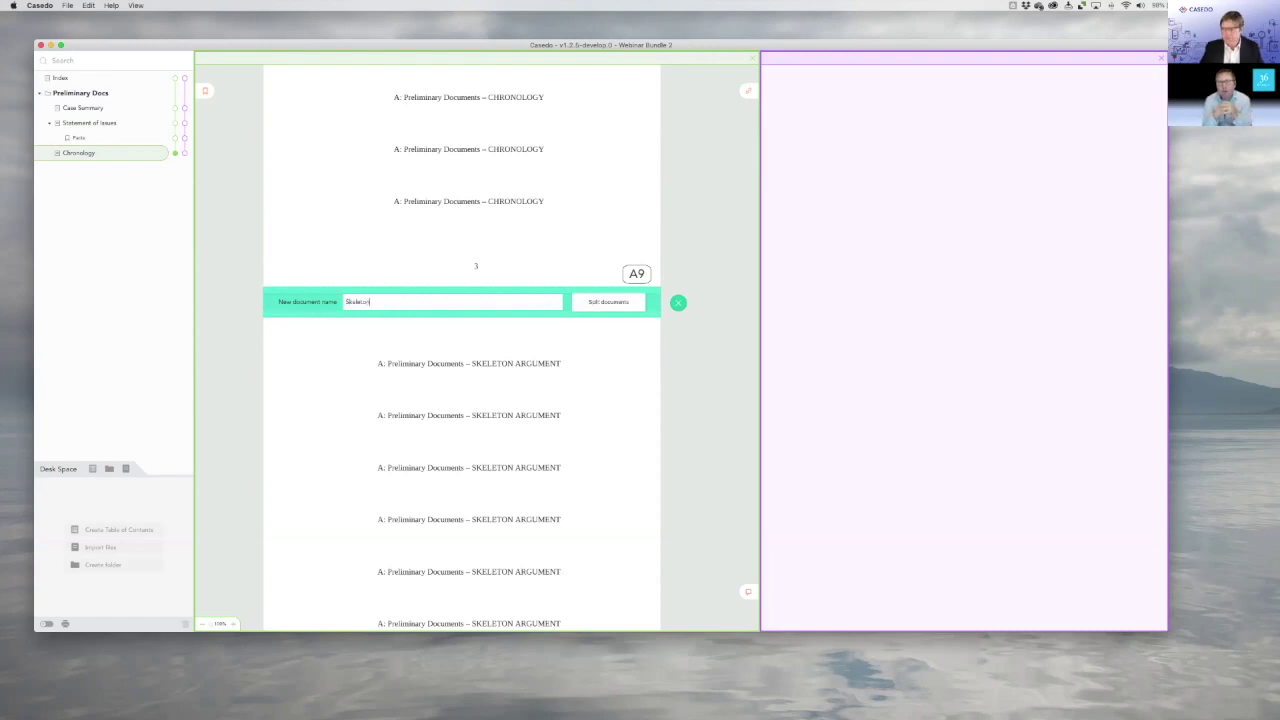
key("Return")
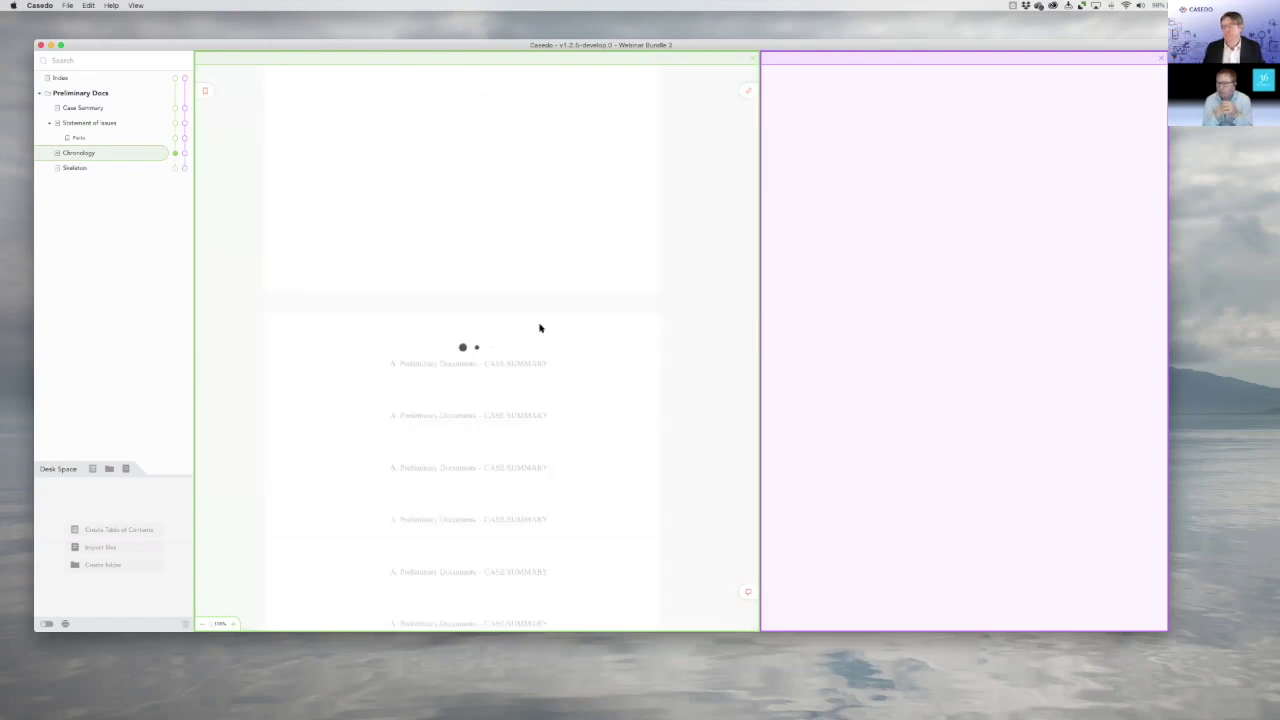
Split the Skeleton document after page A12, naming the new document "Application".
scroll(407, 327, "down", 10)
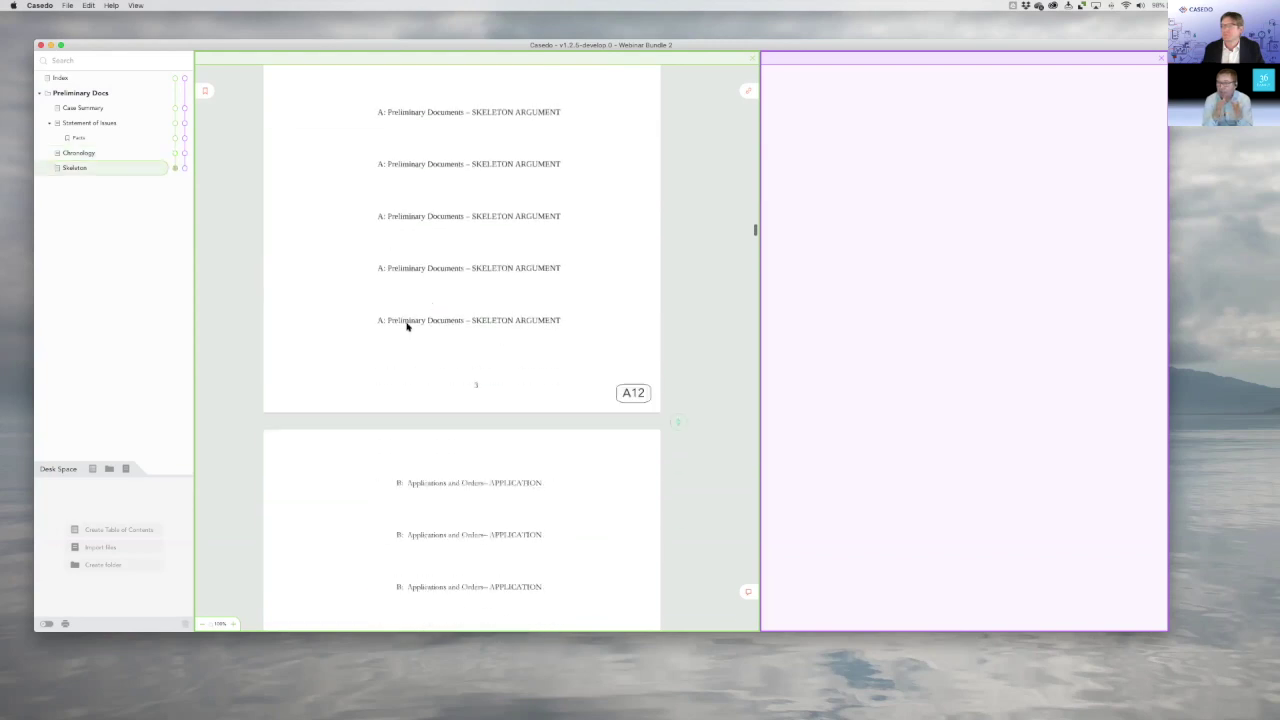
left_click(677, 281)
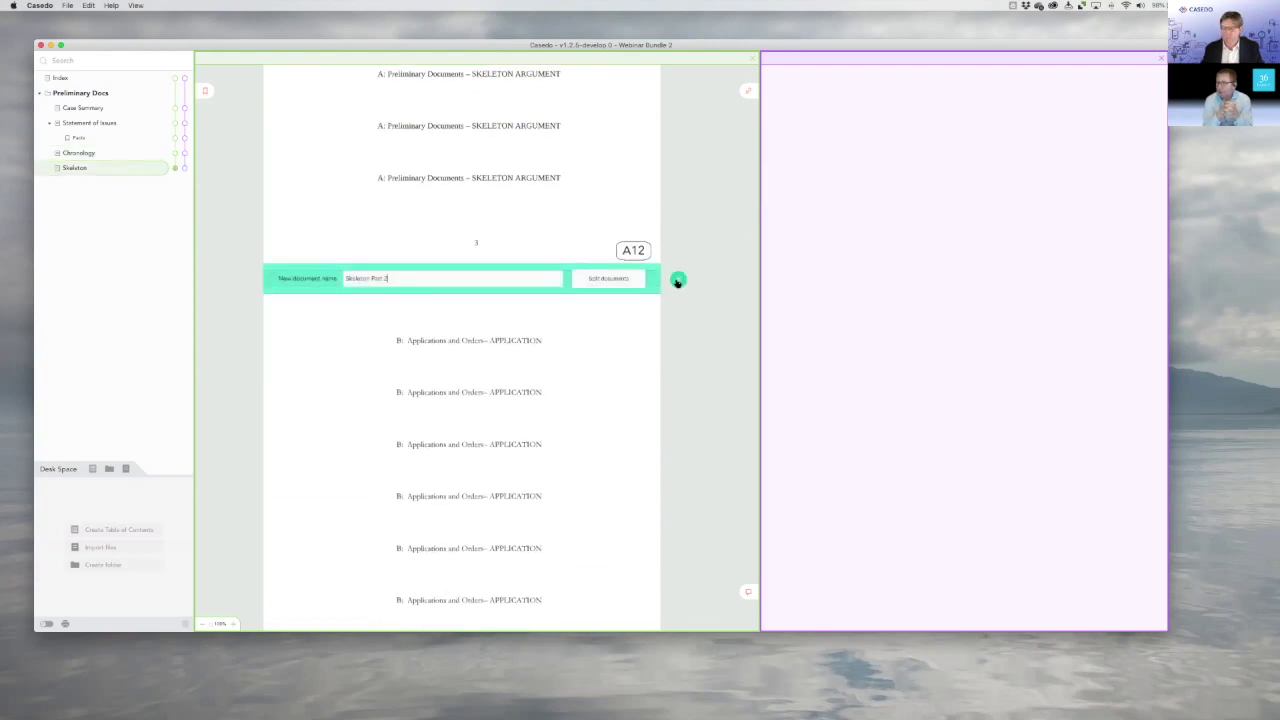
key("super+a")
type("Appl")
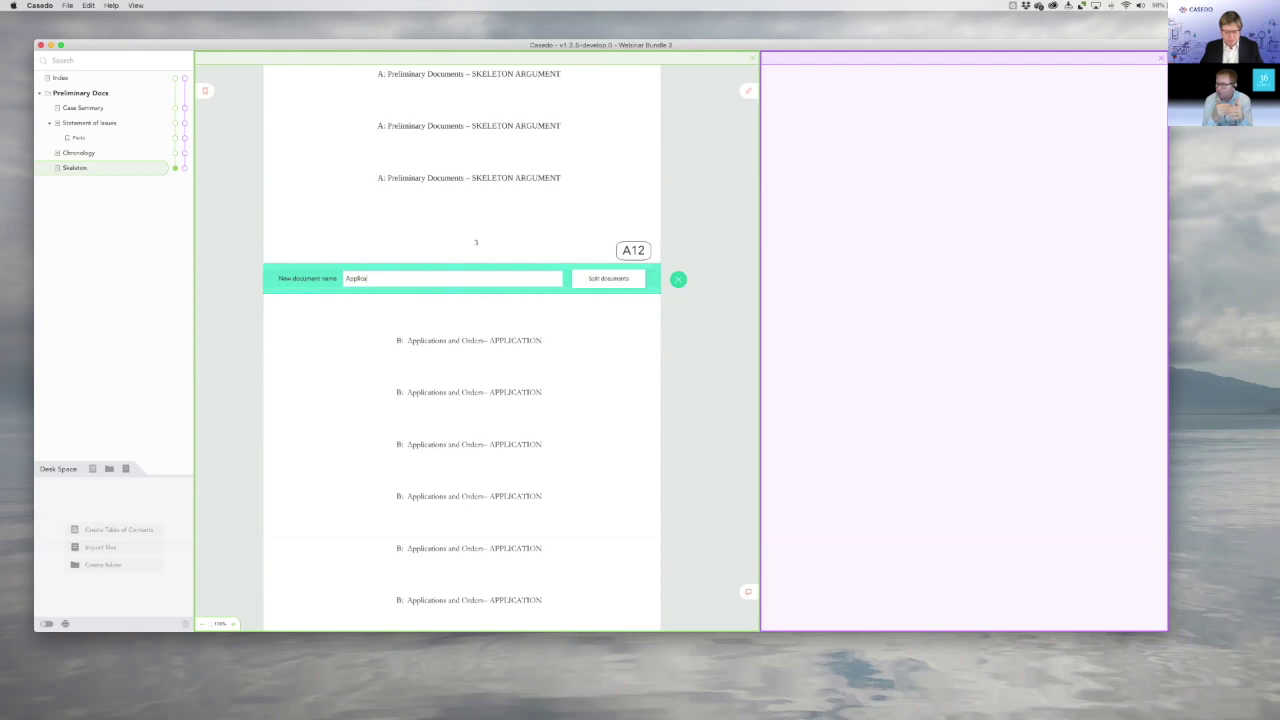
key("Return")
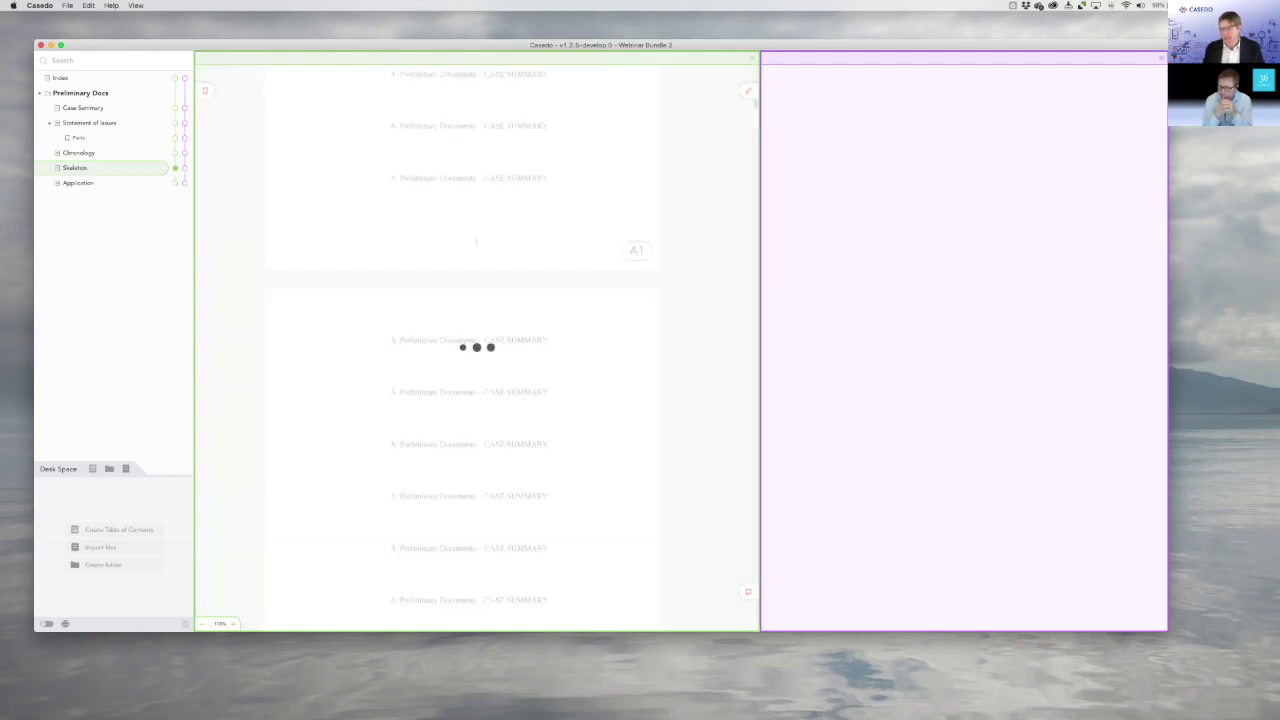
Create a folder named "Applications" and place it directly above the Application document in the bundle's document list.
left_click(109, 468)
type("Applications")
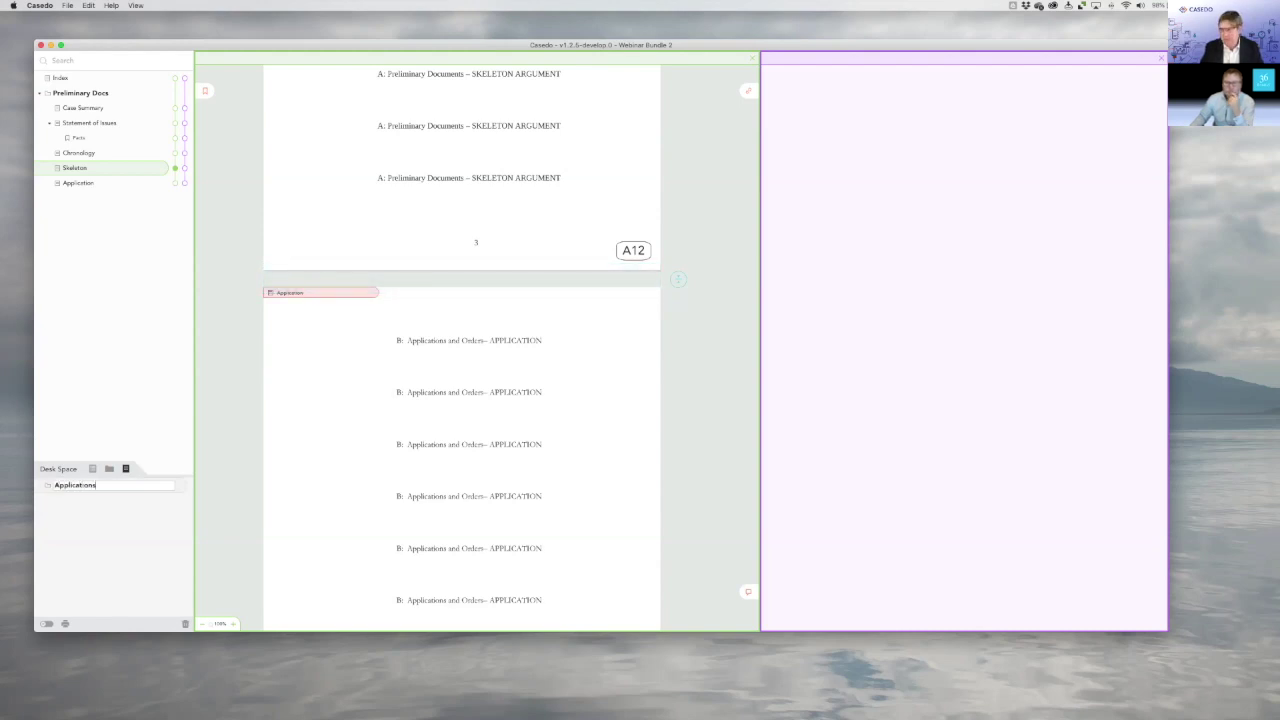
key("Return")
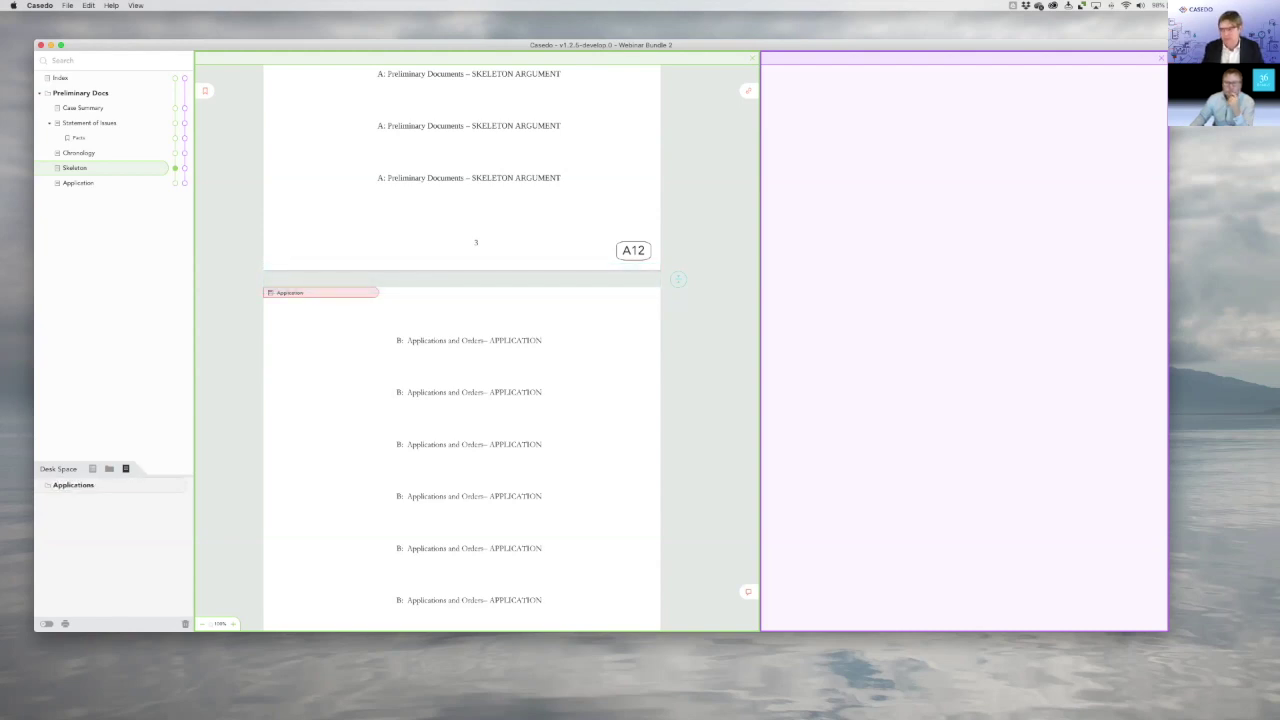
left_click_drag(85, 487, 120, 191)
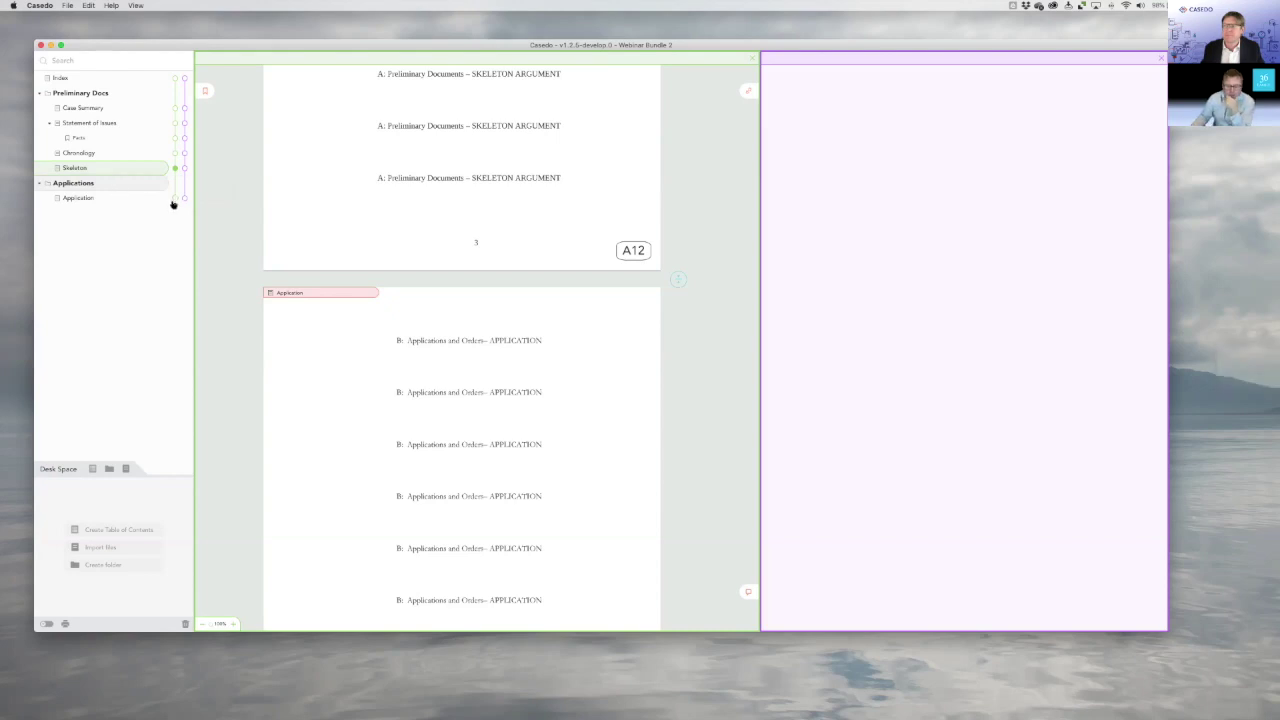
Split the Application document after page B3, naming the new document "Order".
scroll(517, 351, "down", 5)
scroll(518, 371, "down", 10)
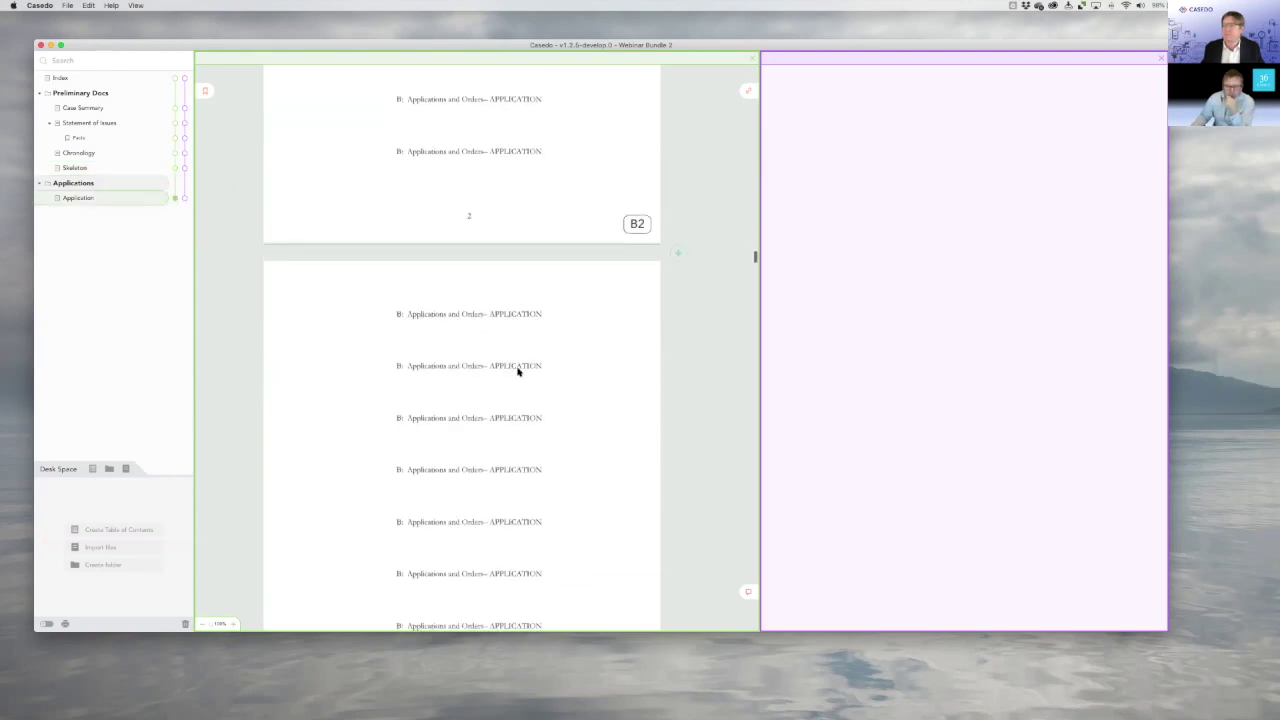
scroll(517, 372, "down", 2)
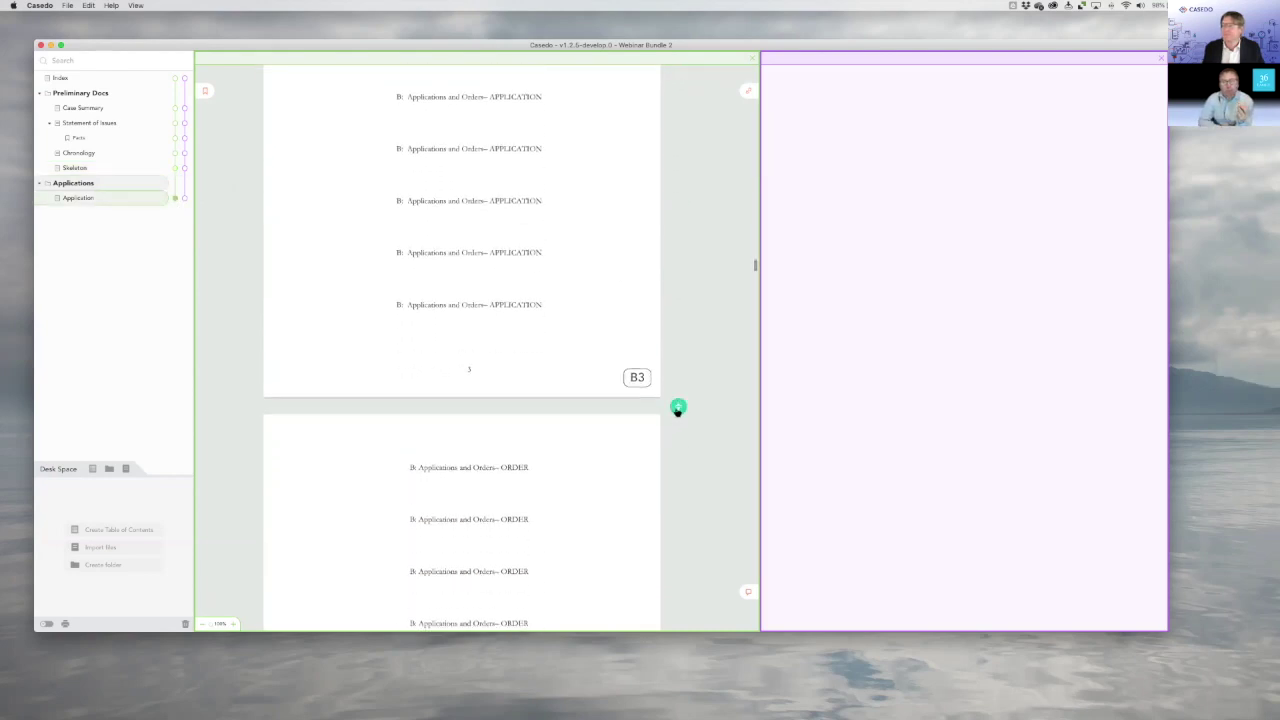
left_click(678, 406)
key("super+a")
type("Or")
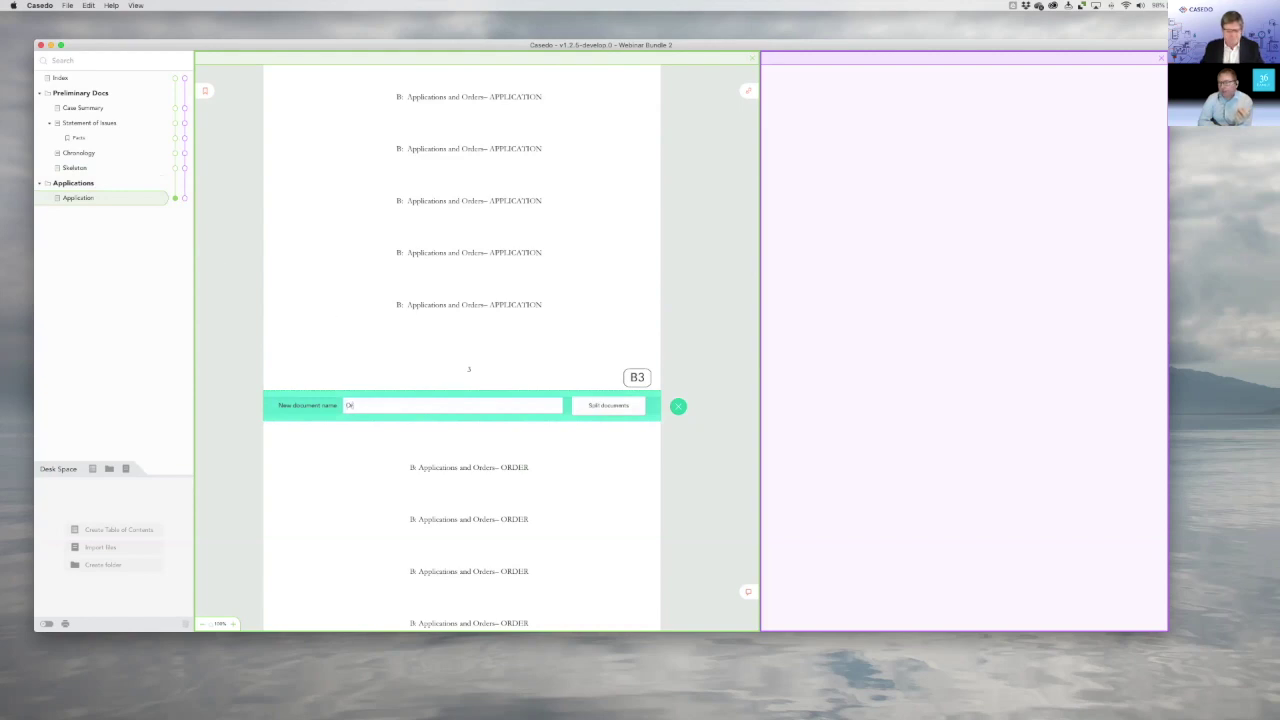
type("der")
key("Return")
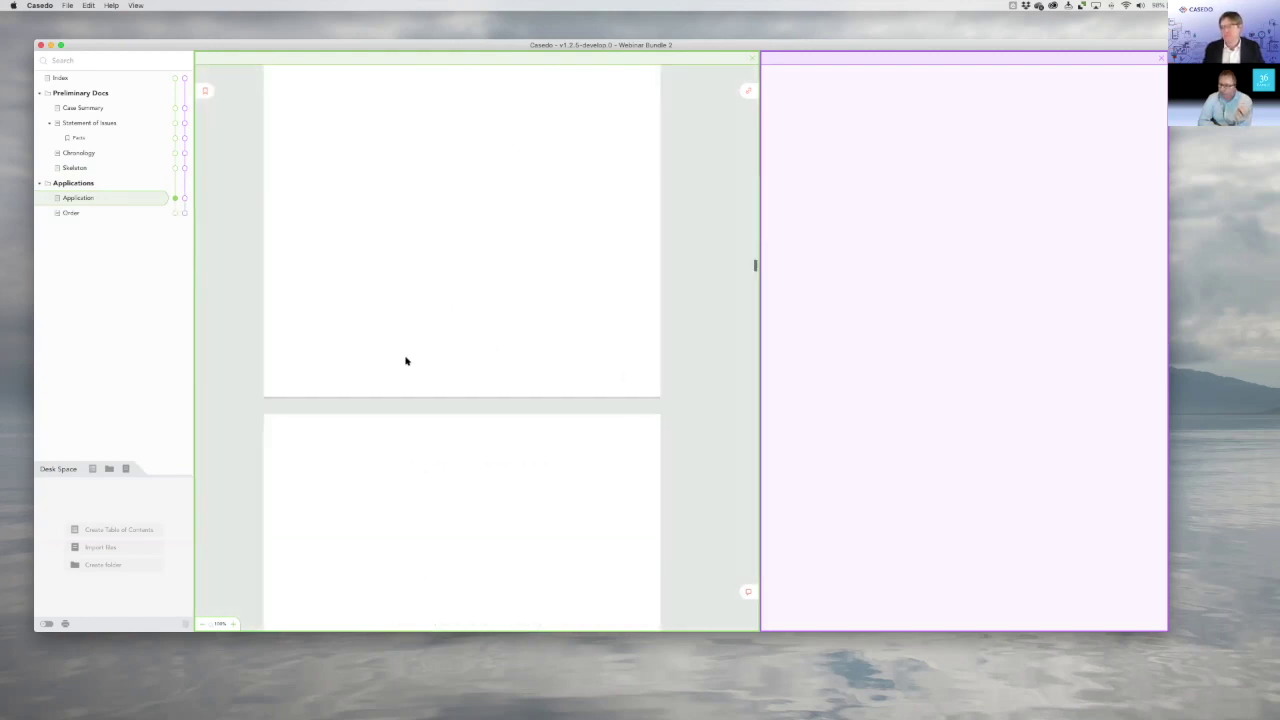
Split the Order document after page B6, naming the new document "Expert Report".
scroll(405, 362, "down", 10)
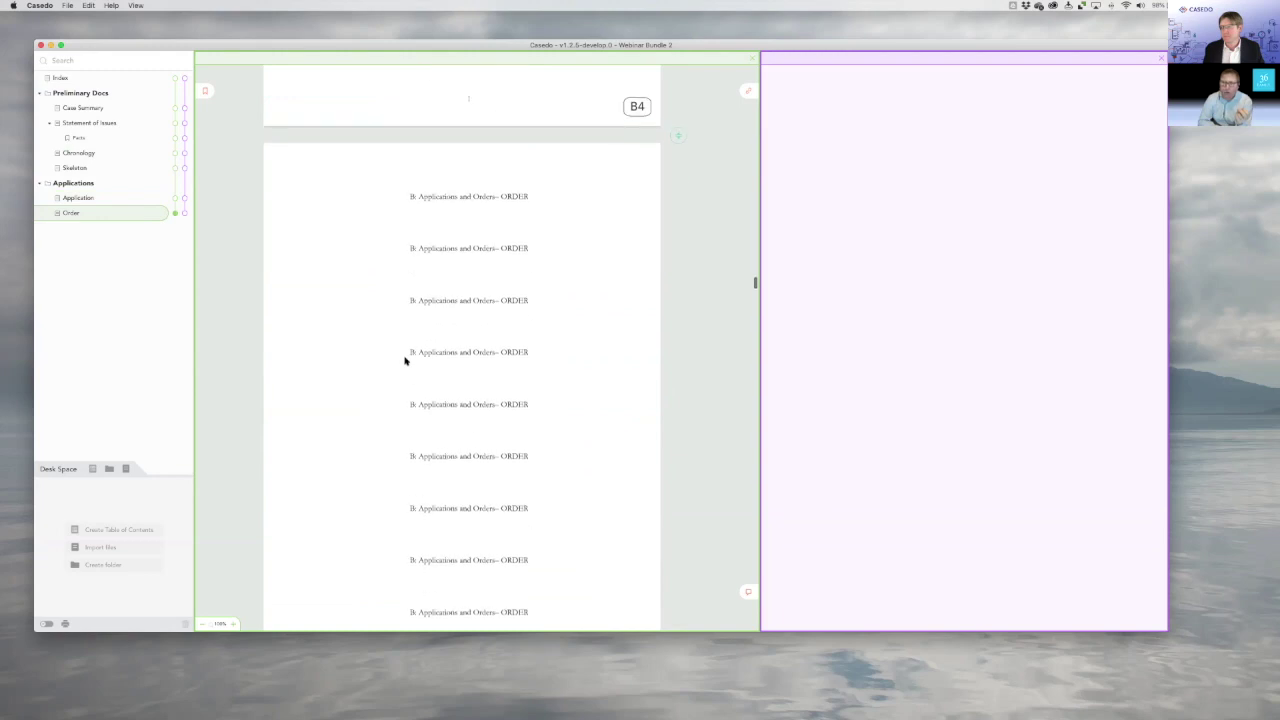
scroll(405, 362, "down", 5)
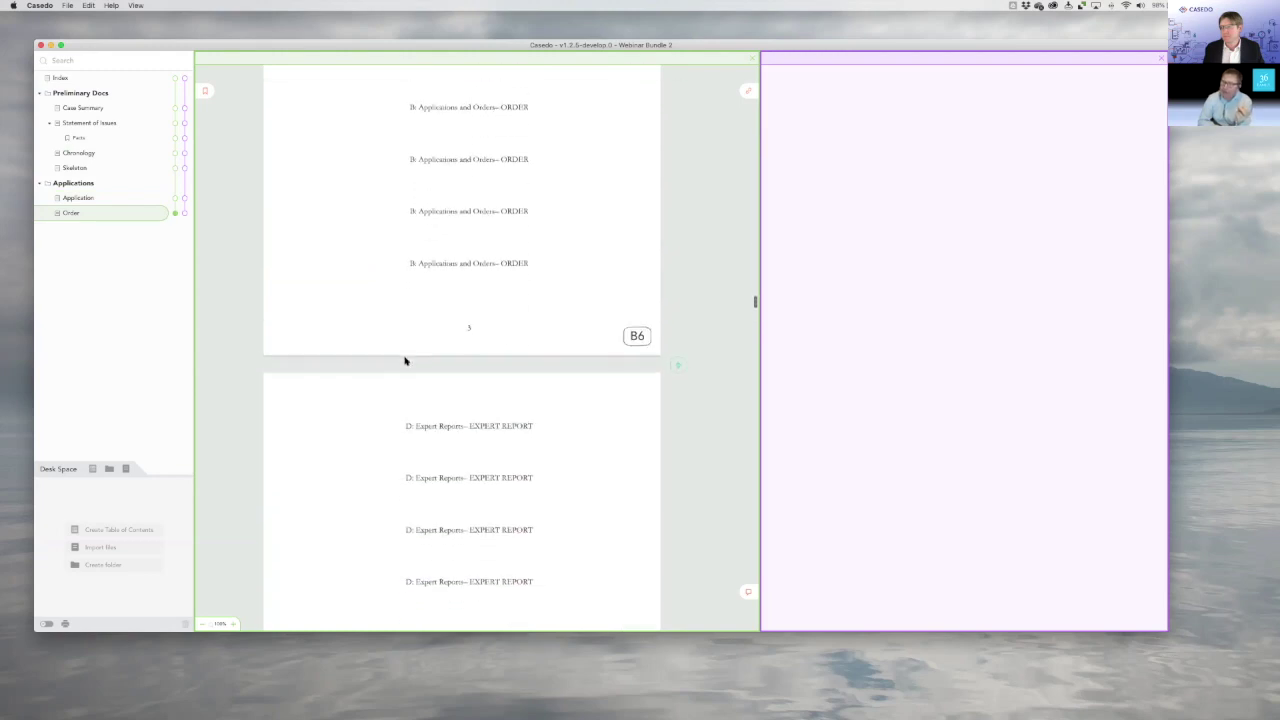
left_click(678, 365)
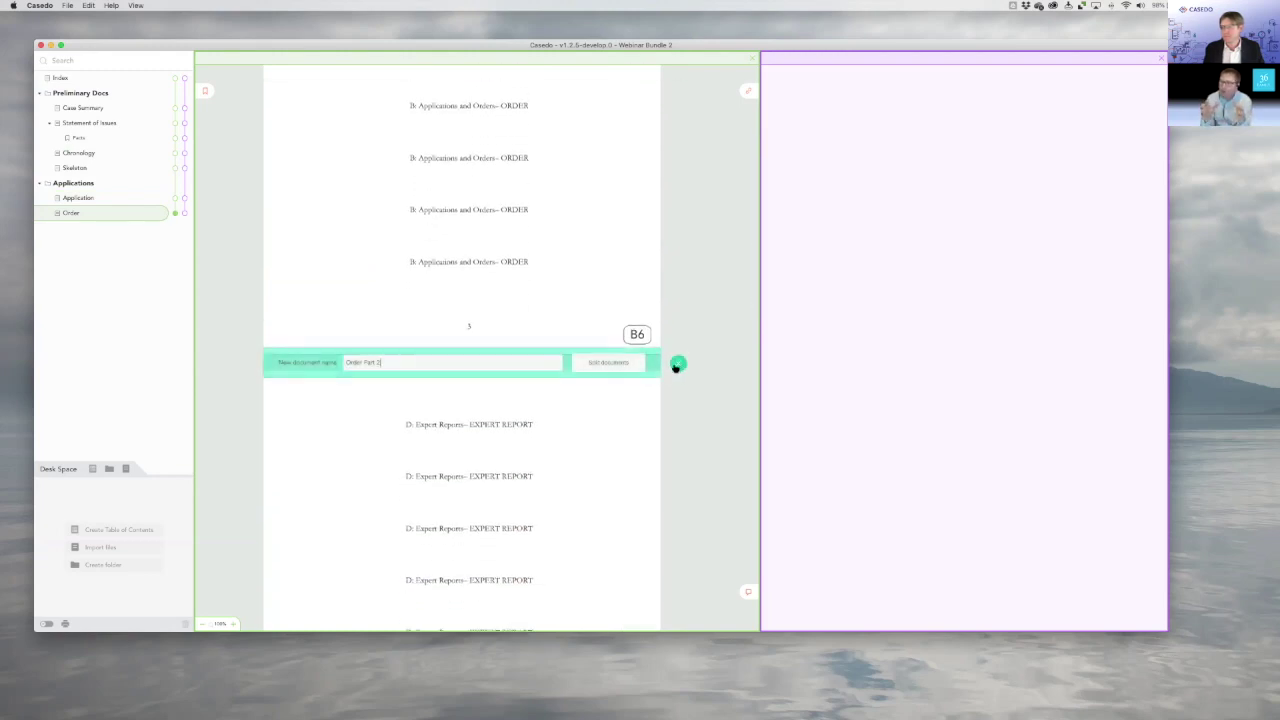
key("super+a")
type("Ex")
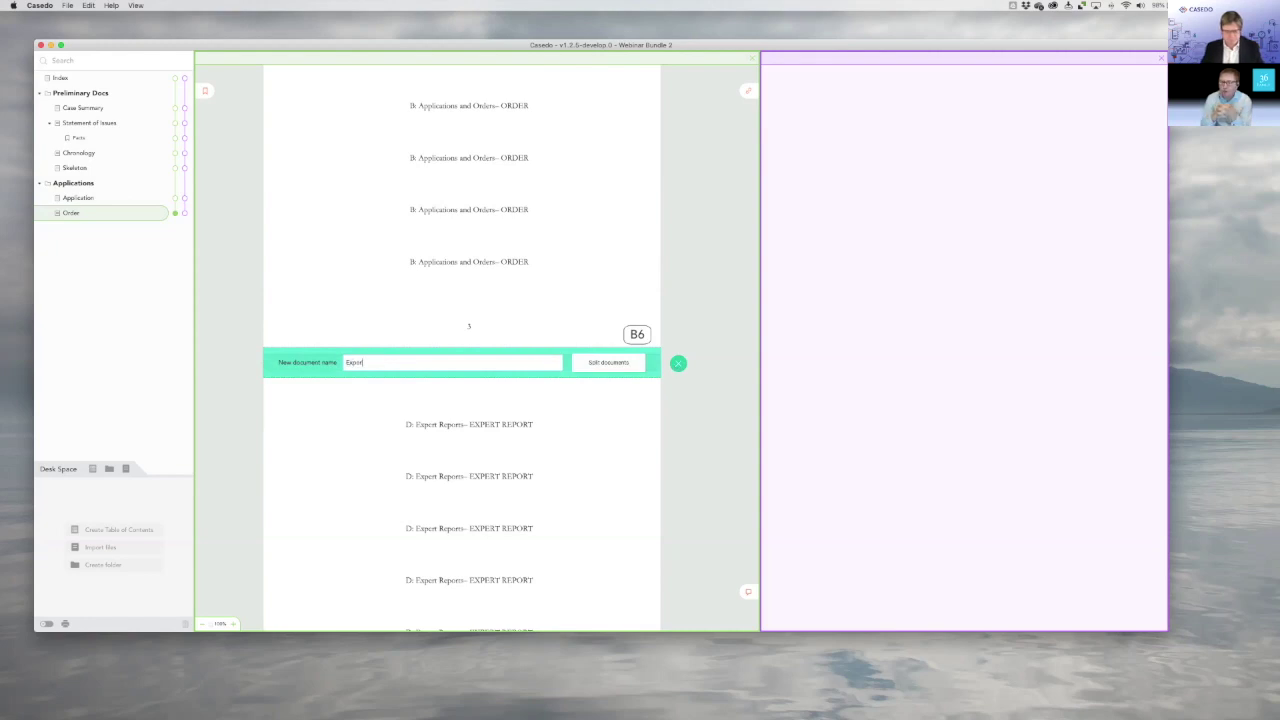
type("pert Report")
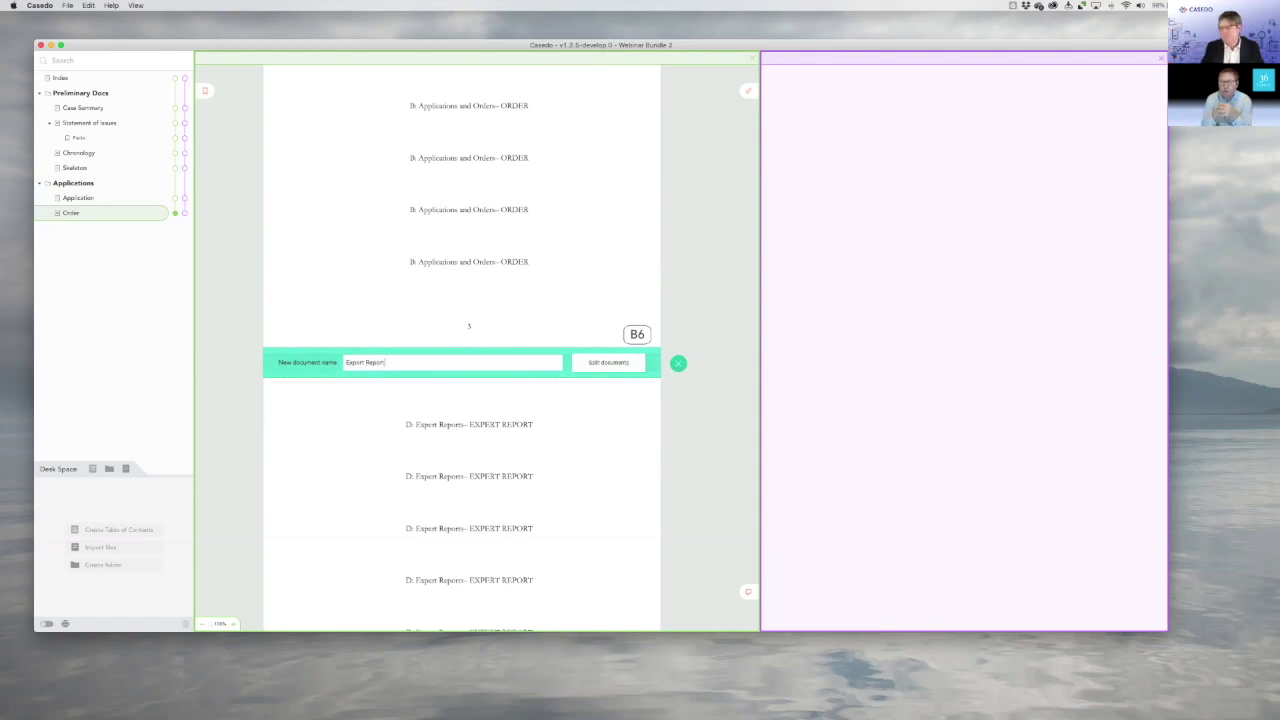
key("Return")
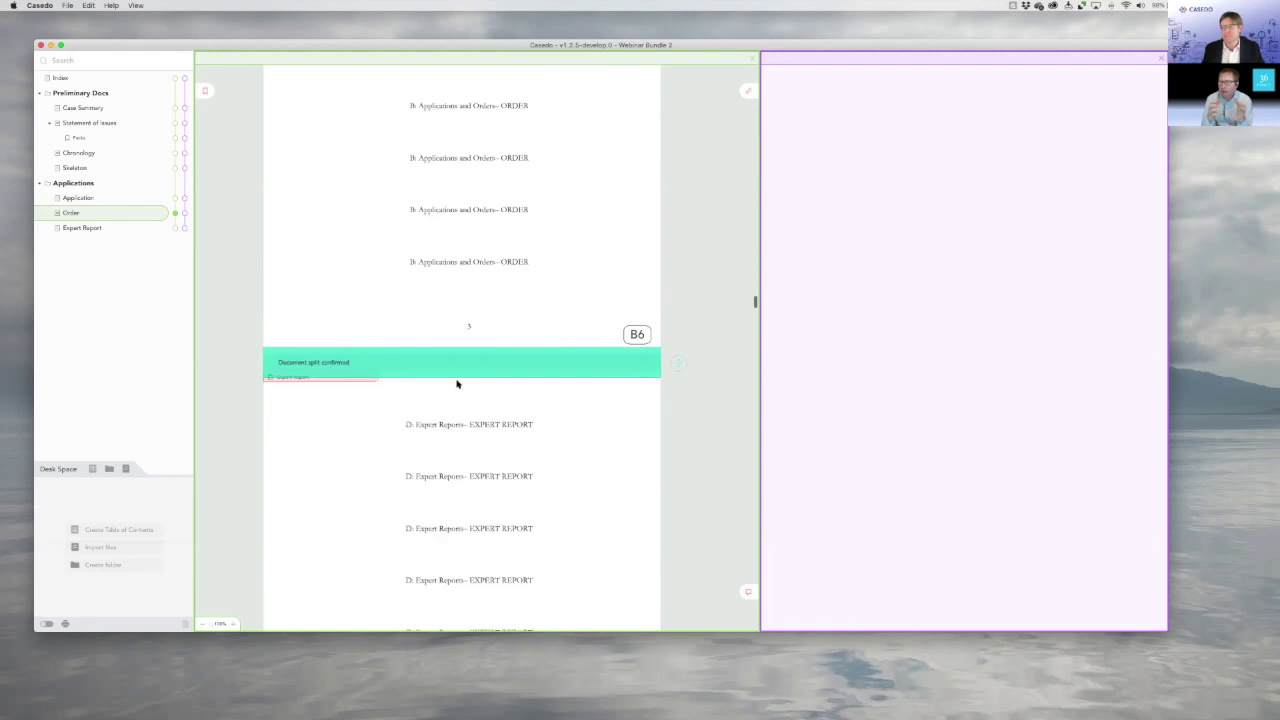
Create a folder named "Expert Reports" and place it at the end of the bundle's document list, below the Expert Report document.
left_click(109, 469)
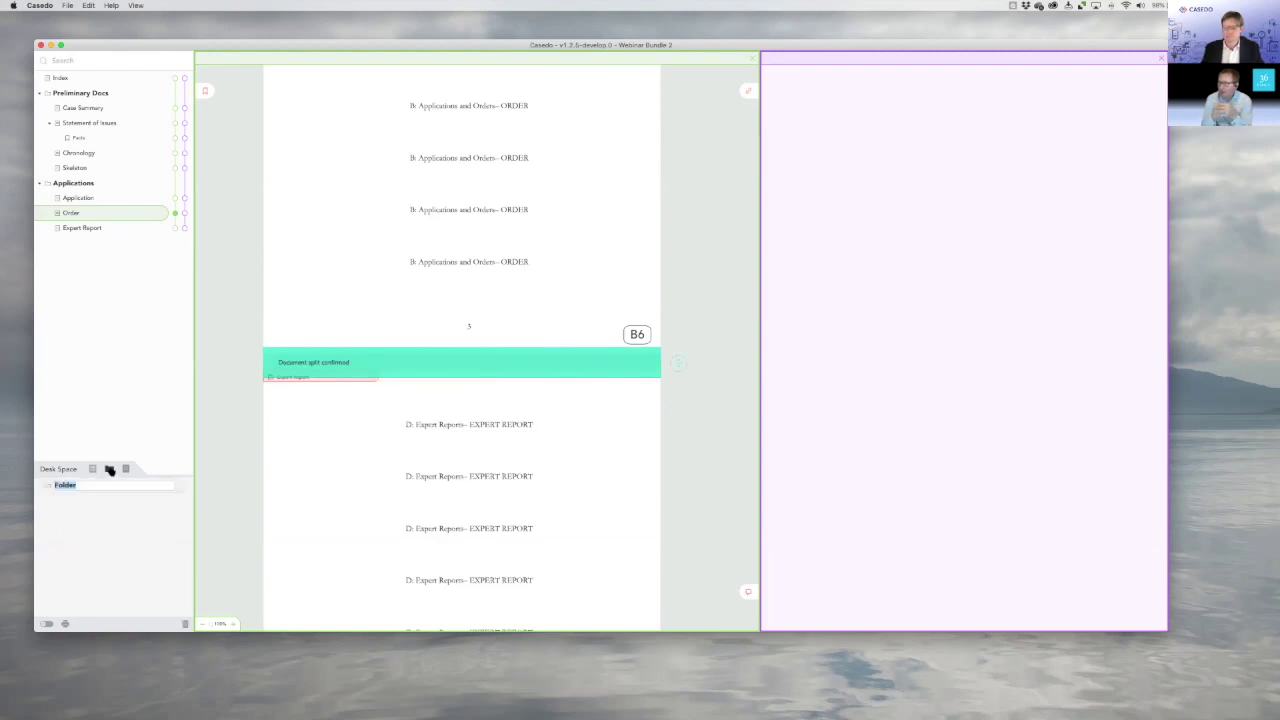
type("Expert Reports")
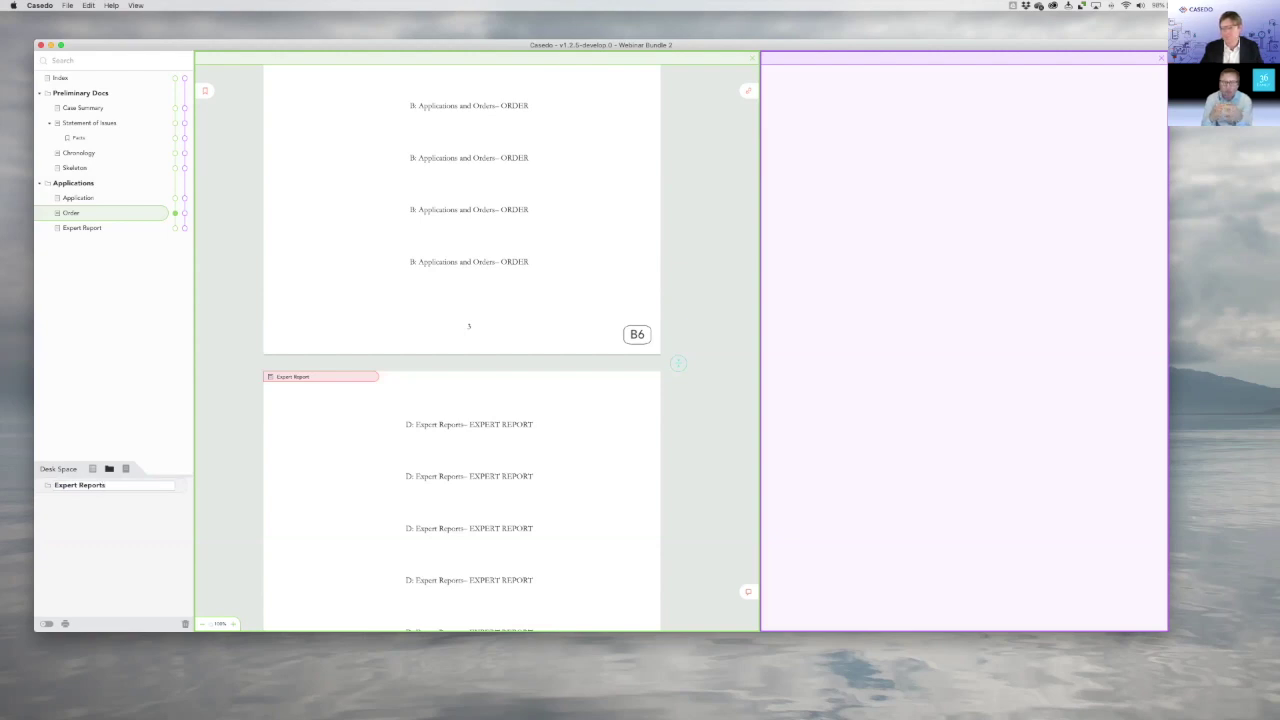
key("Return")
left_click_drag(81, 490, 71, 334)
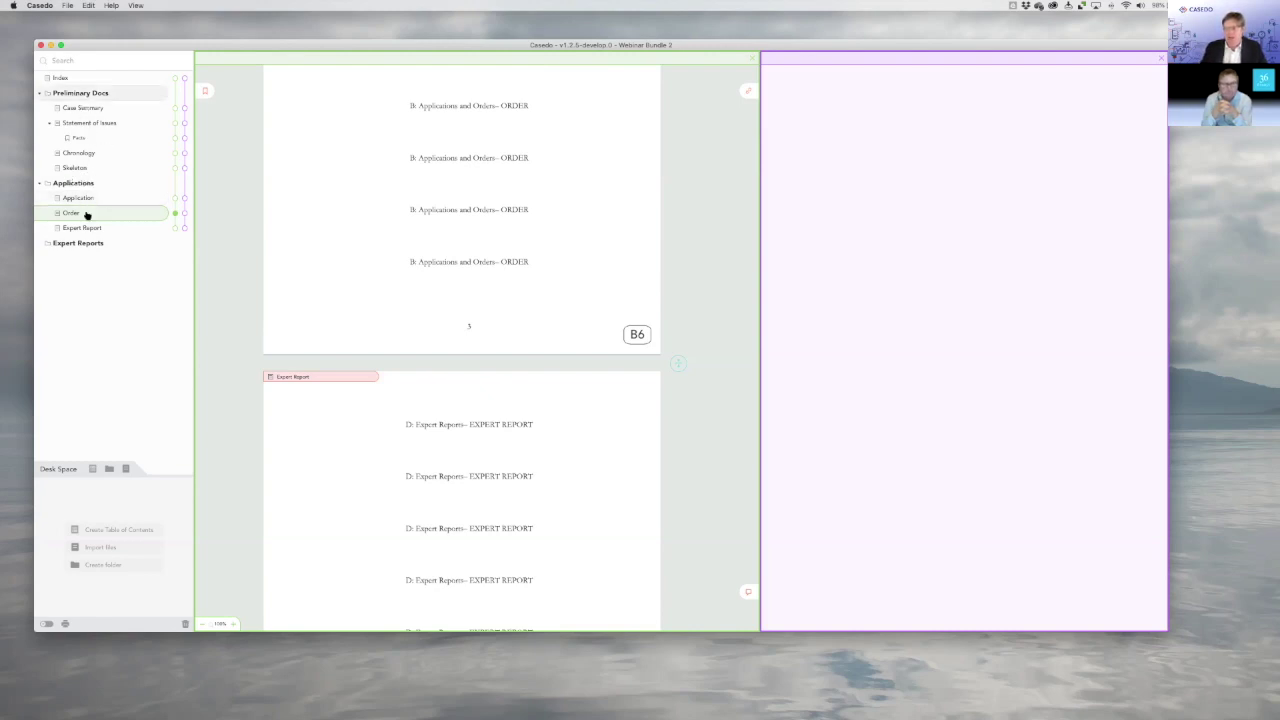
Create a Desk Space folder named "Bundle" and move the Expert Report document into the Expert Reports folder.
left_click(109, 469)
type("Illus")
key("Return")
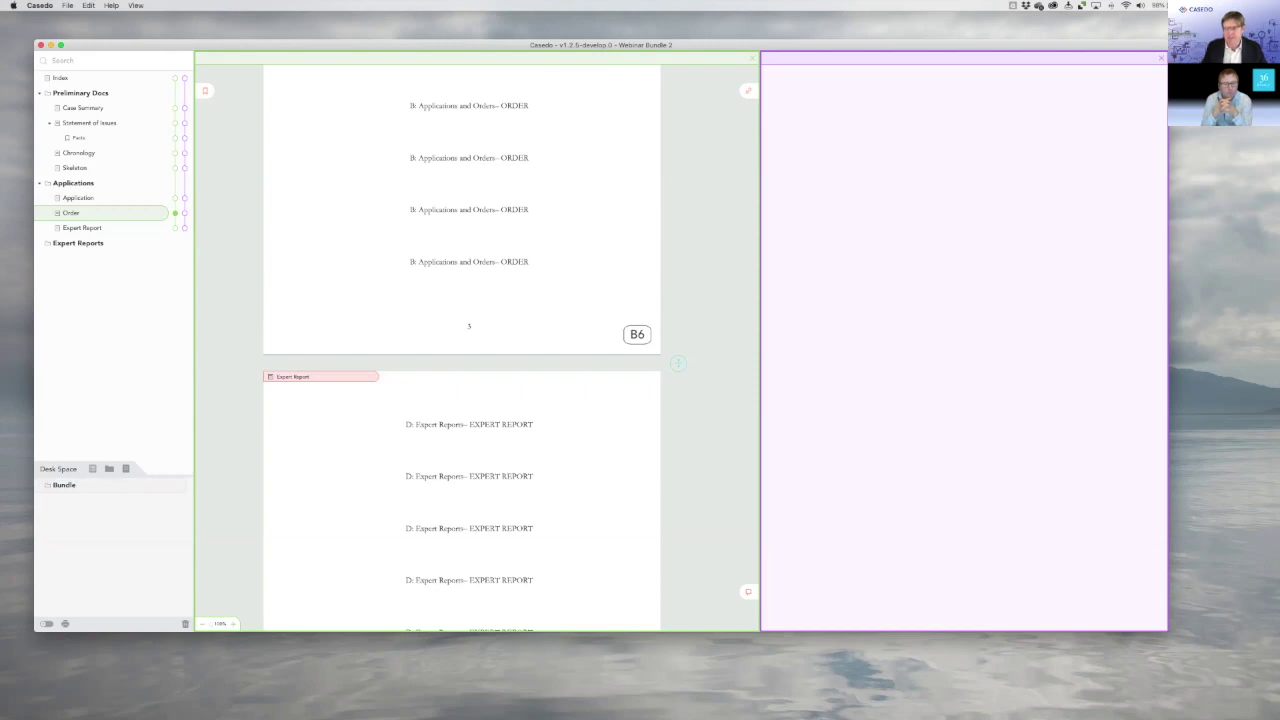
left_click_drag(64, 486, 86, 515)
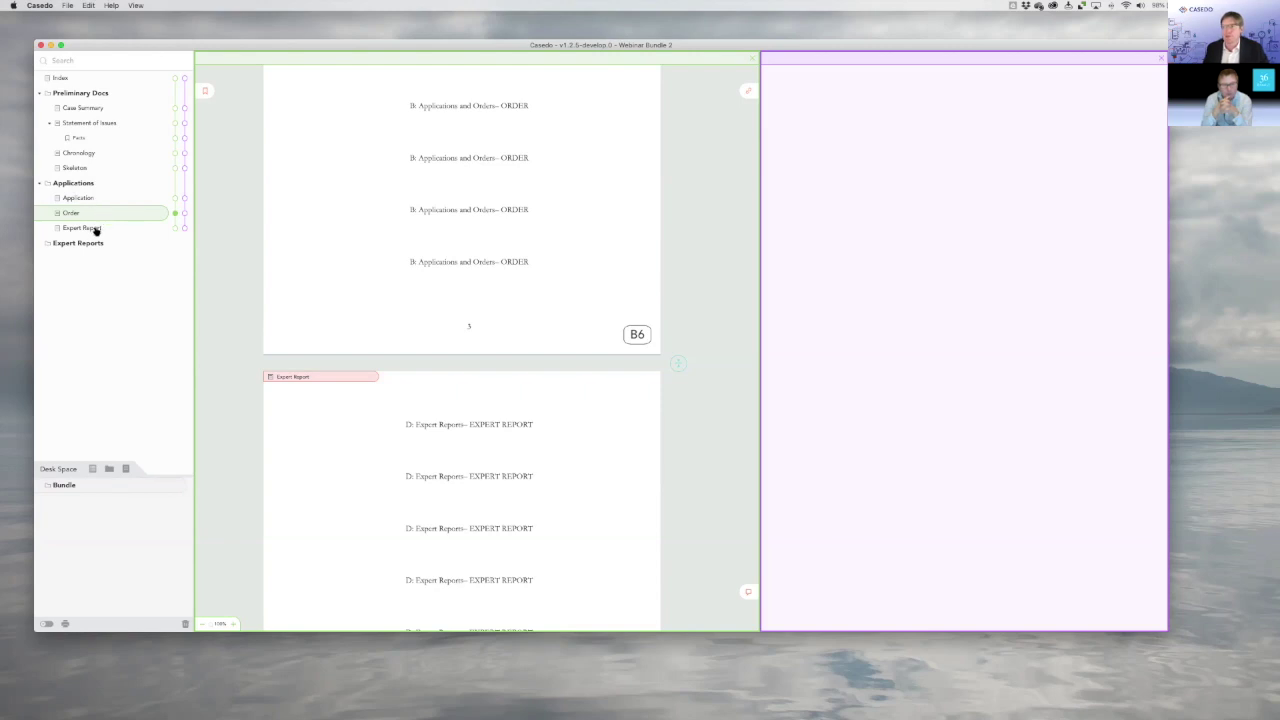
left_click_drag(94, 226, 108, 240)
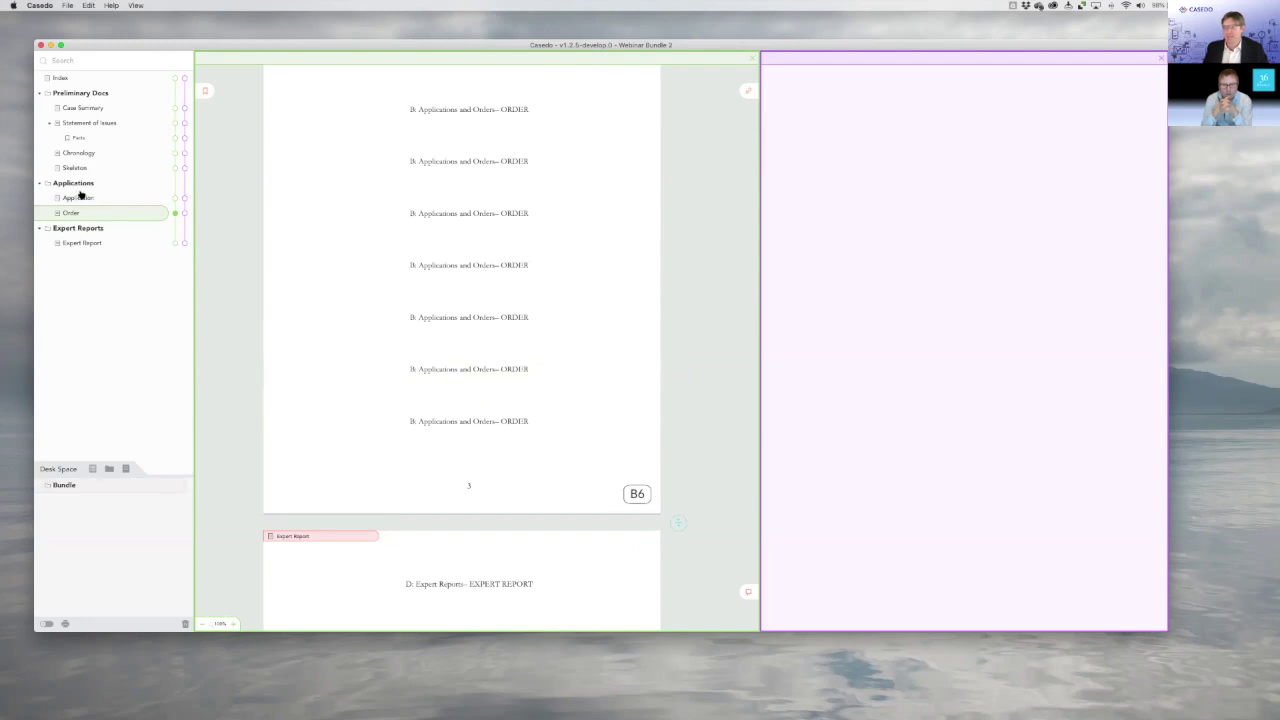
Split the Expert Report document after page C3, naming the new document "Expert Evidence".
scroll(510, 348, "down", 2)
scroll(512, 370, "down", 5)
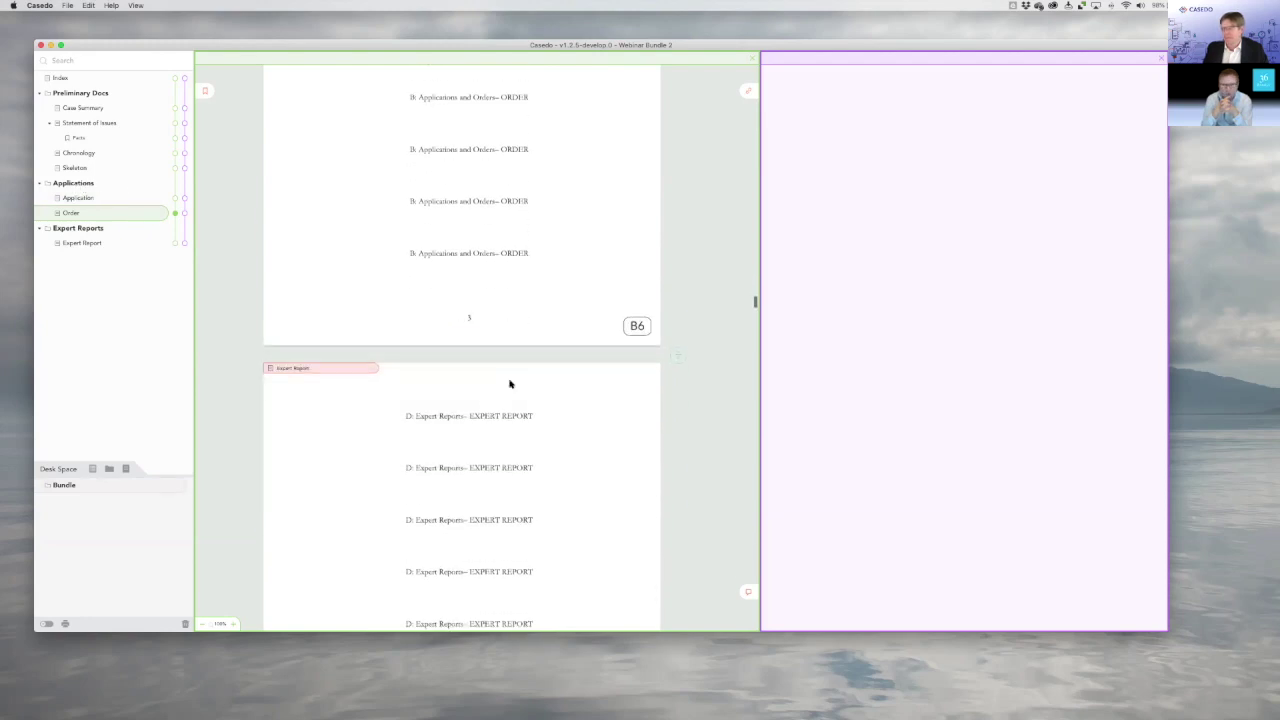
scroll(460, 443, "down", 3)
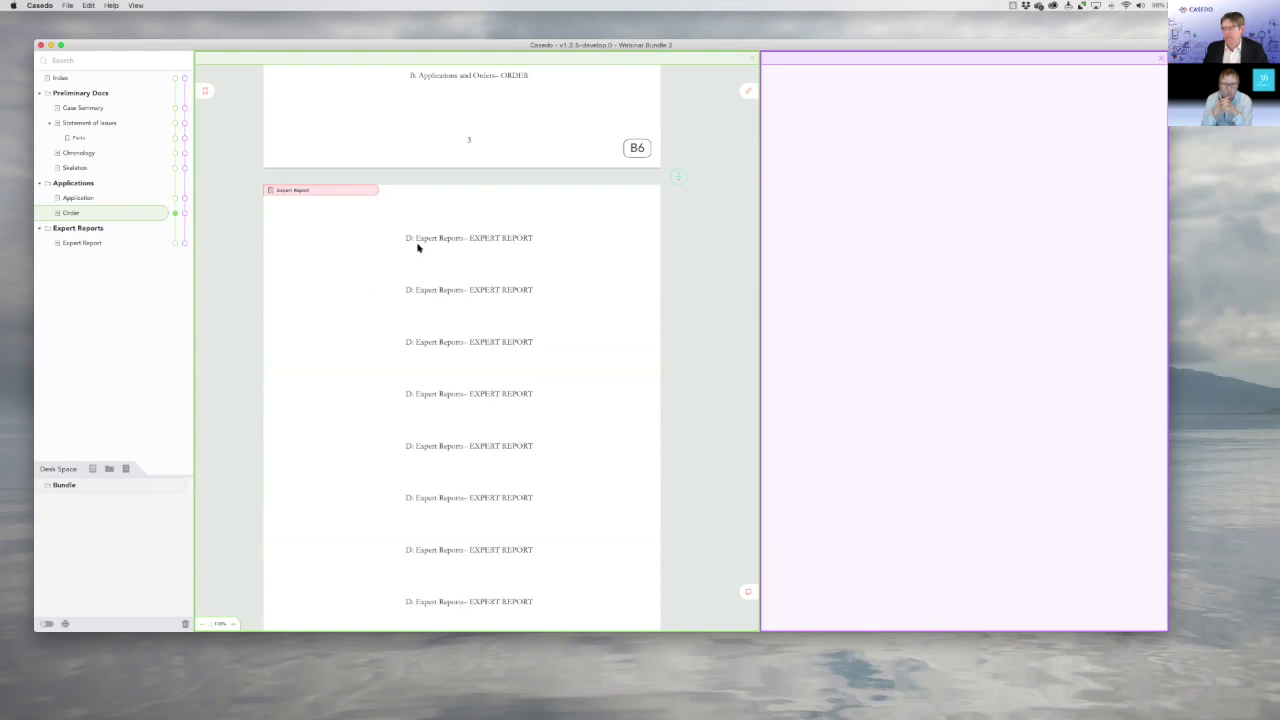
scroll(419, 263, "down", 10)
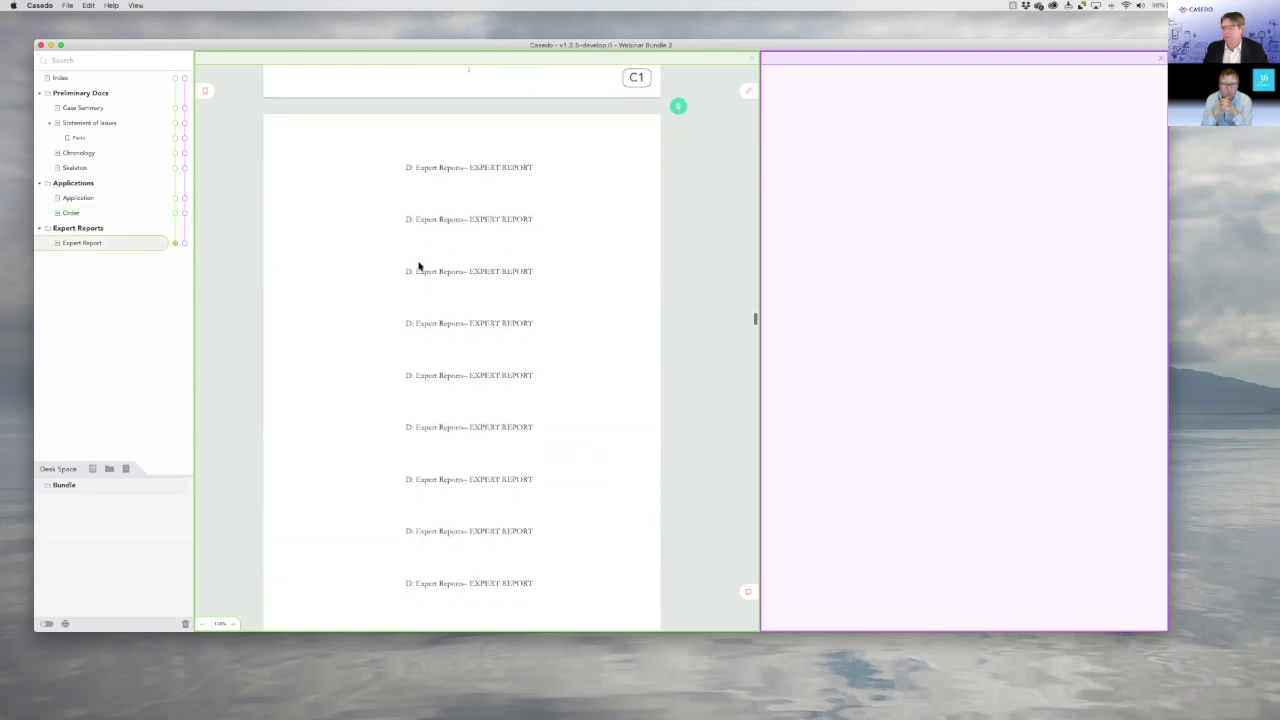
scroll(418, 268, "down", 15)
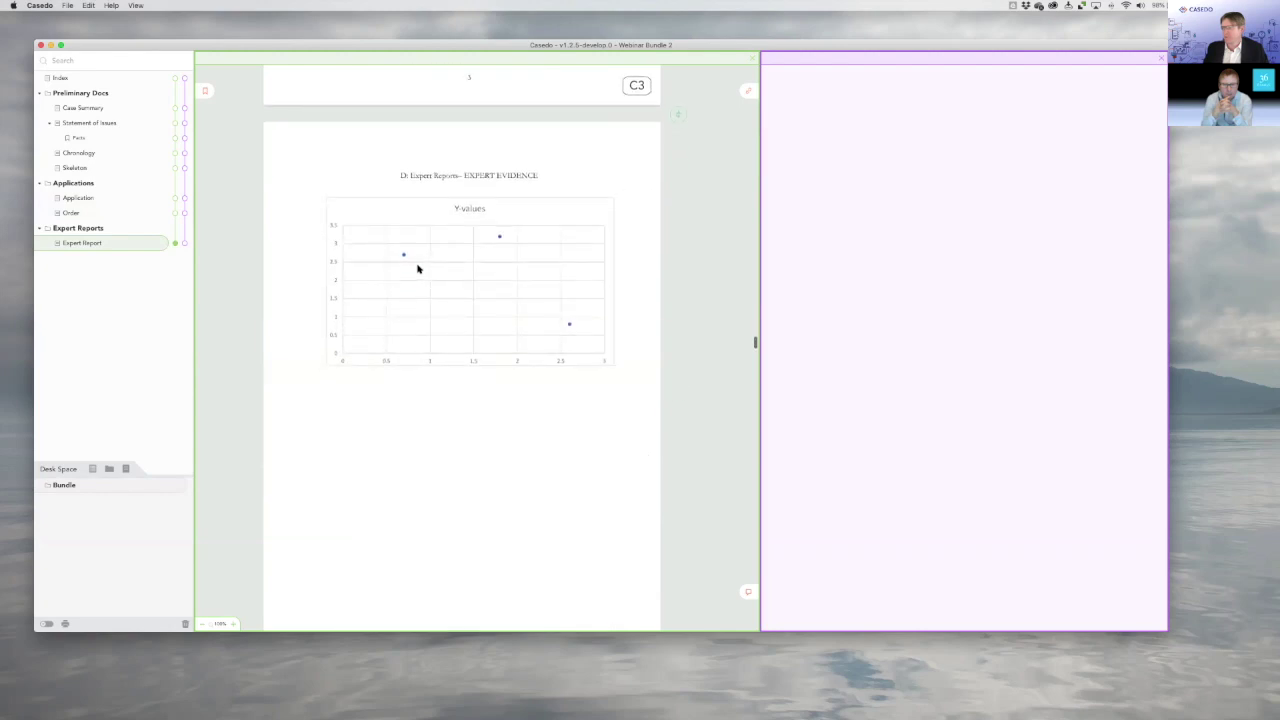
left_click(678, 220)
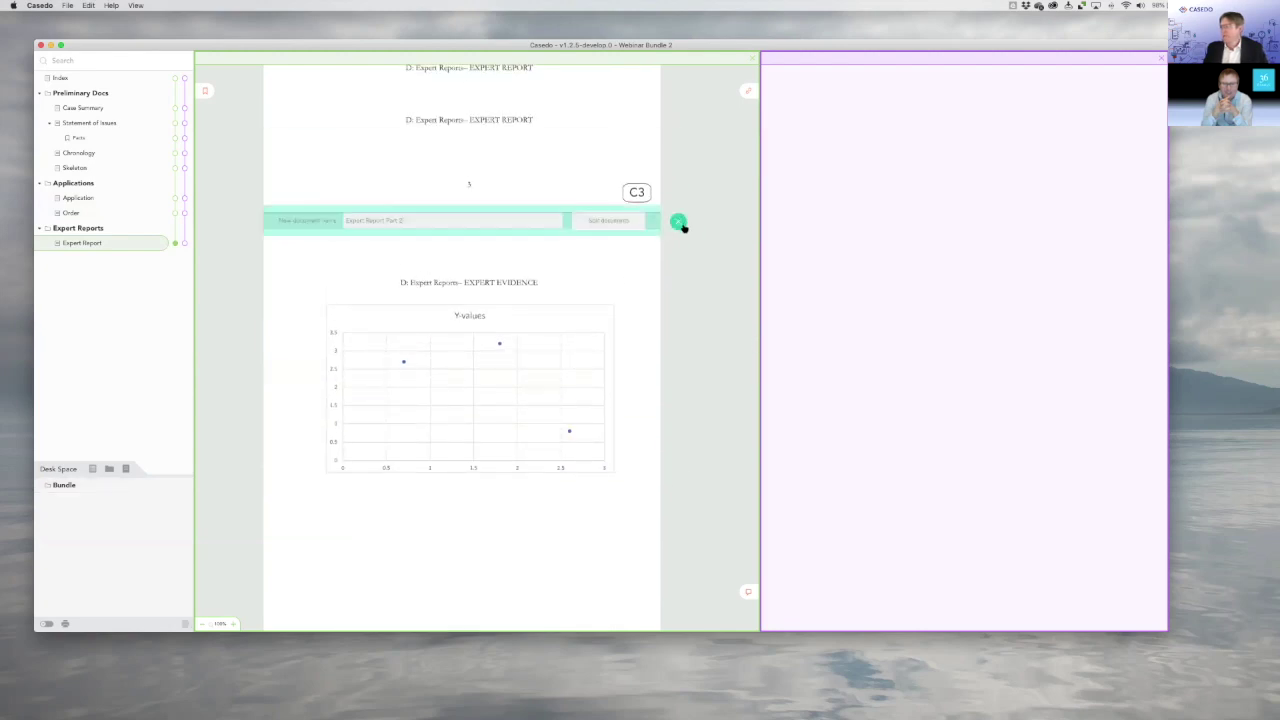
key("super+a")
type("E")
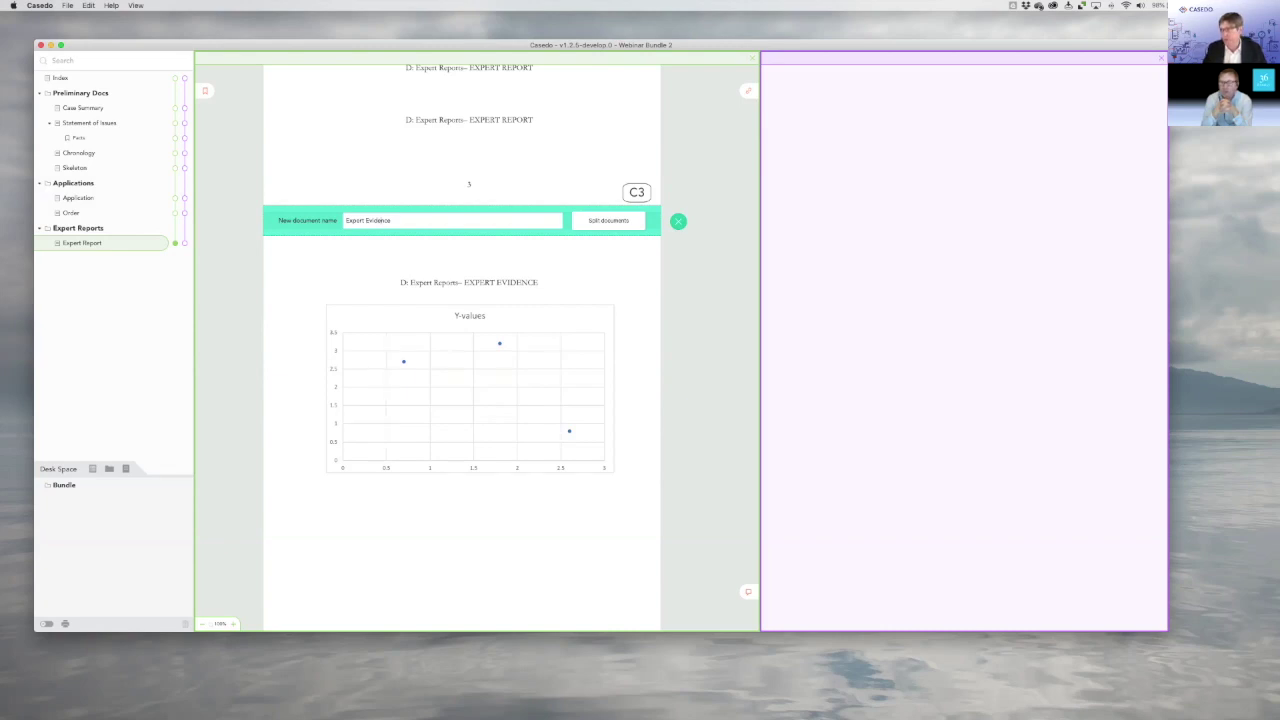
key("Return")
Split the Expert Evidence document after page C9, naming the new document "1st Statement of App".
scroll(499, 320, "down", 15)
scroll(499, 320, "down", 15)
scroll(534, 360, "down", 10)
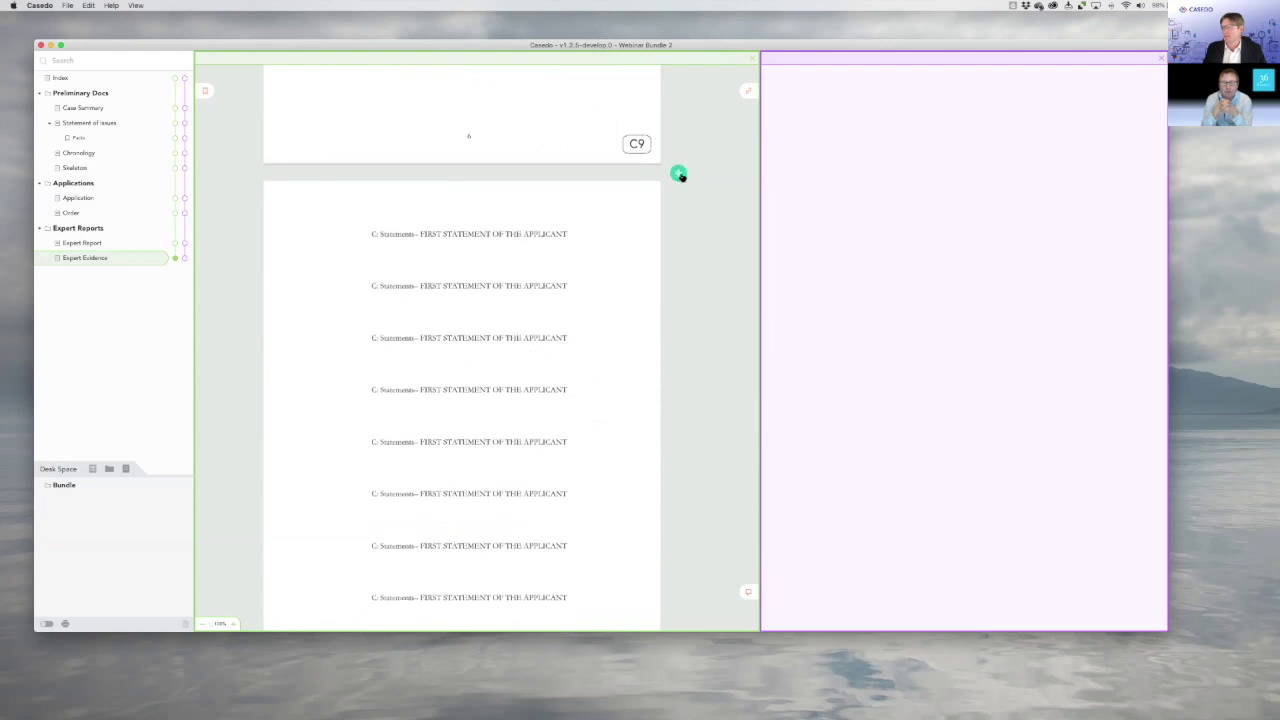
left_click(678, 174)
key("super+a")
type("1s")
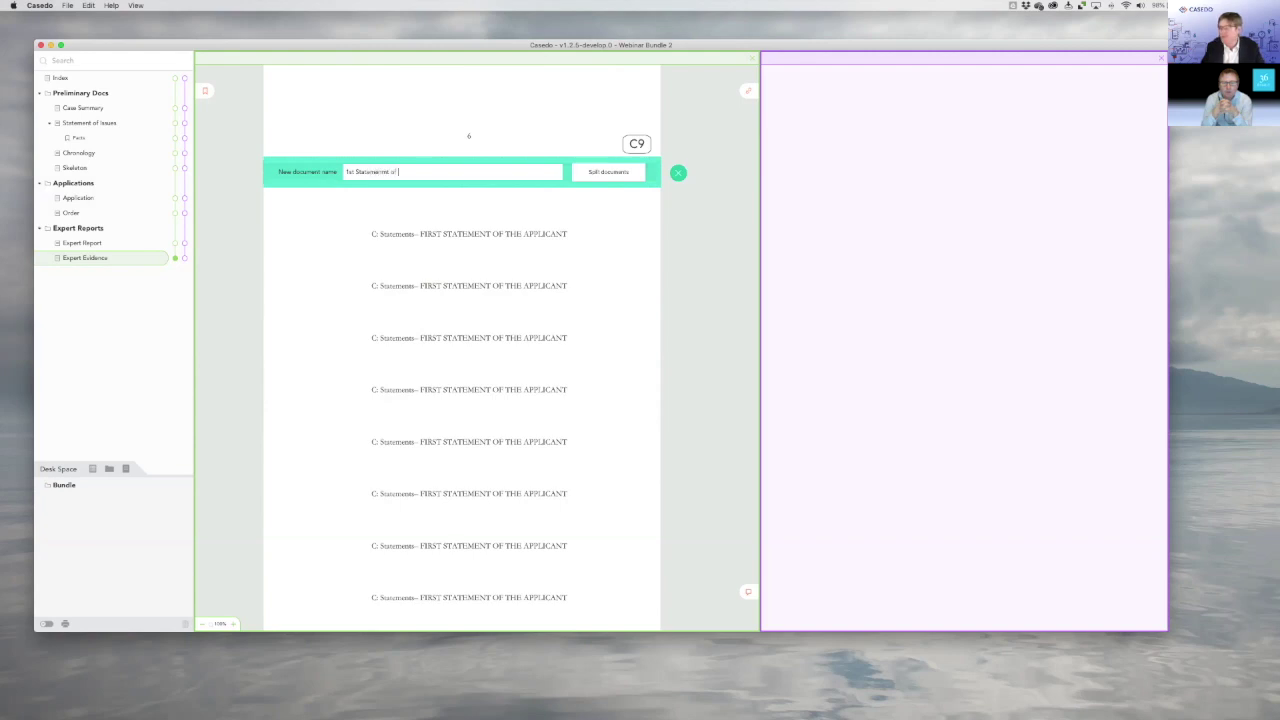
key("Return")
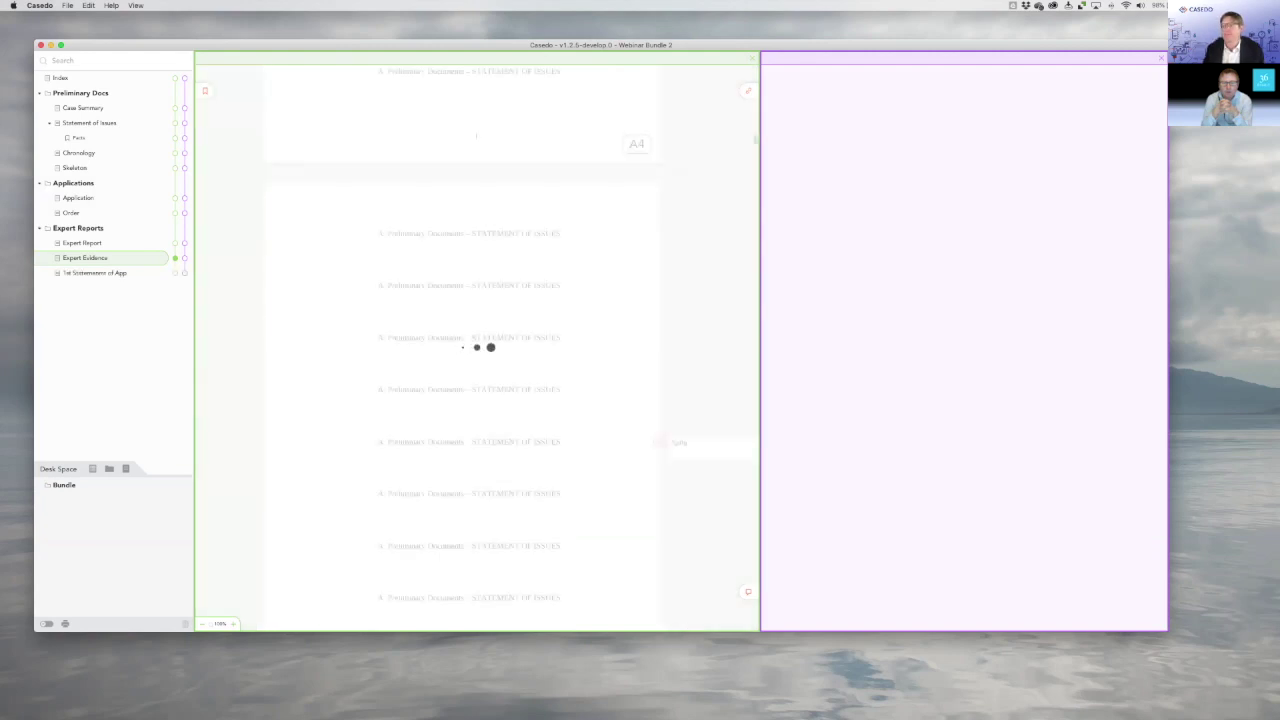
Create a folder named "Statemetns" above the Expert Reports folder and move the applicant's first statement into it.
left_click(109, 468)
type("Statemetns")
key("Return")
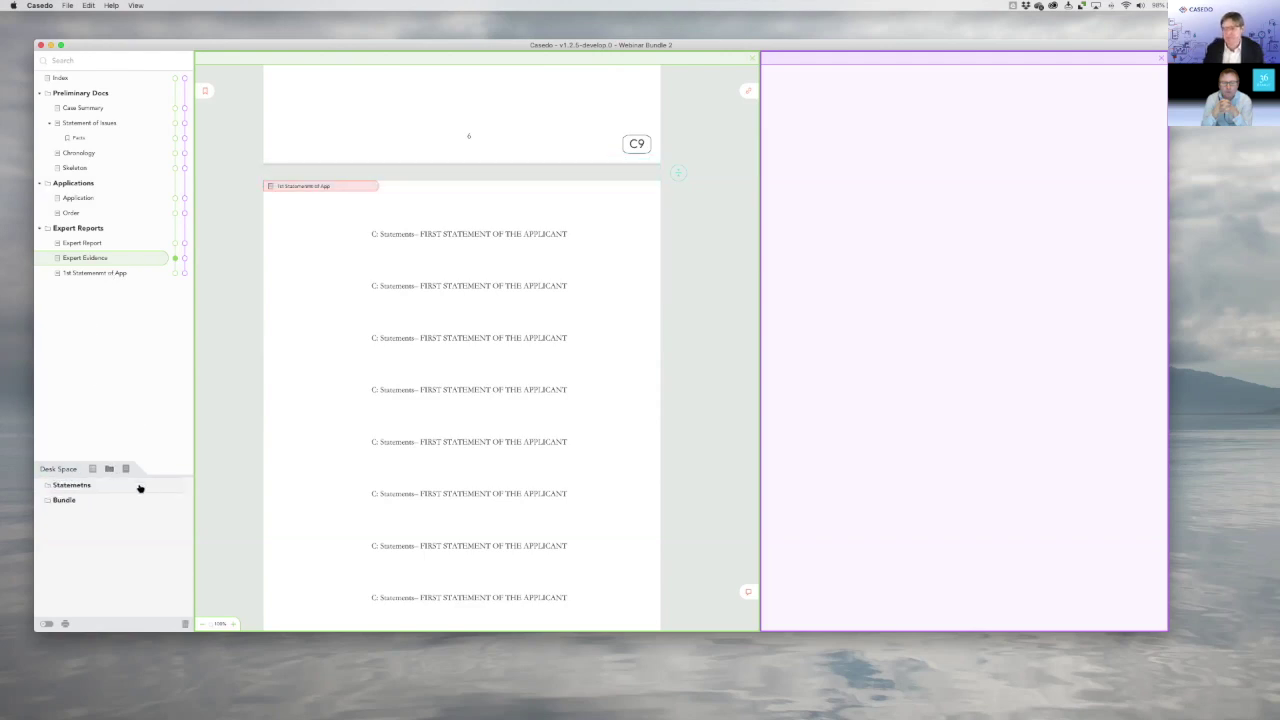
left_click_drag(71, 484, 134, 228)
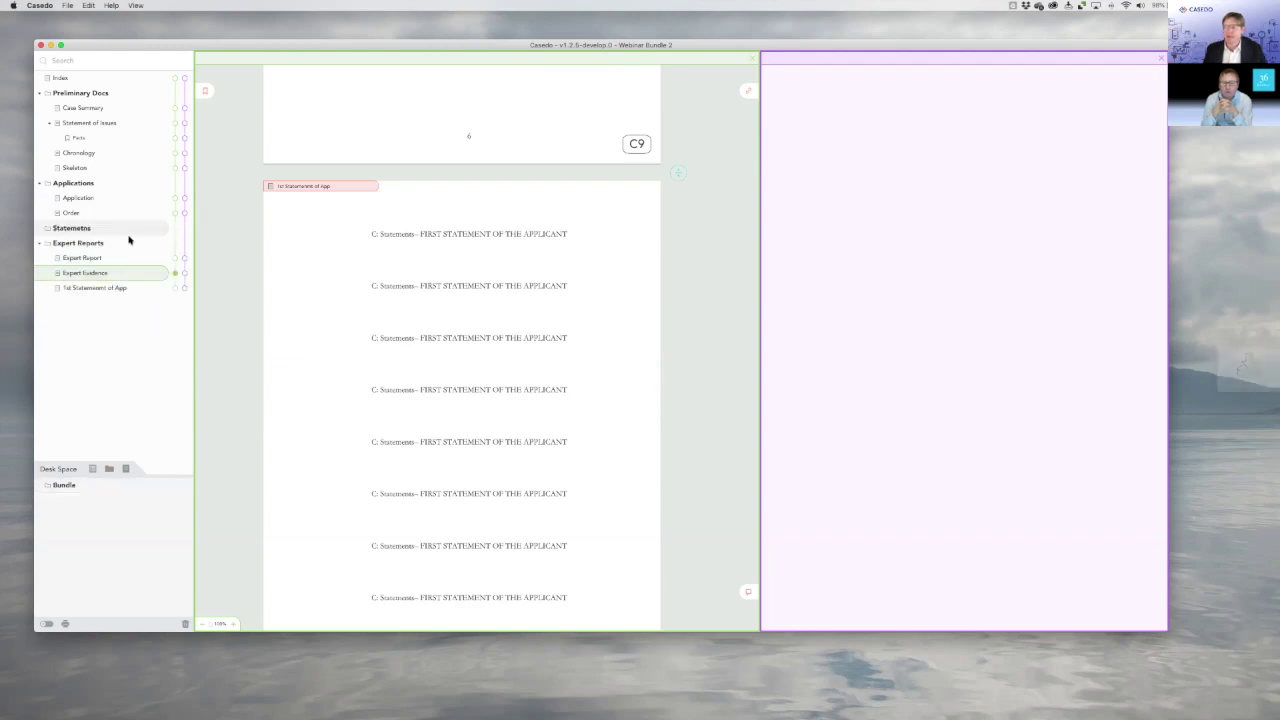
left_click_drag(86, 293, 117, 246)
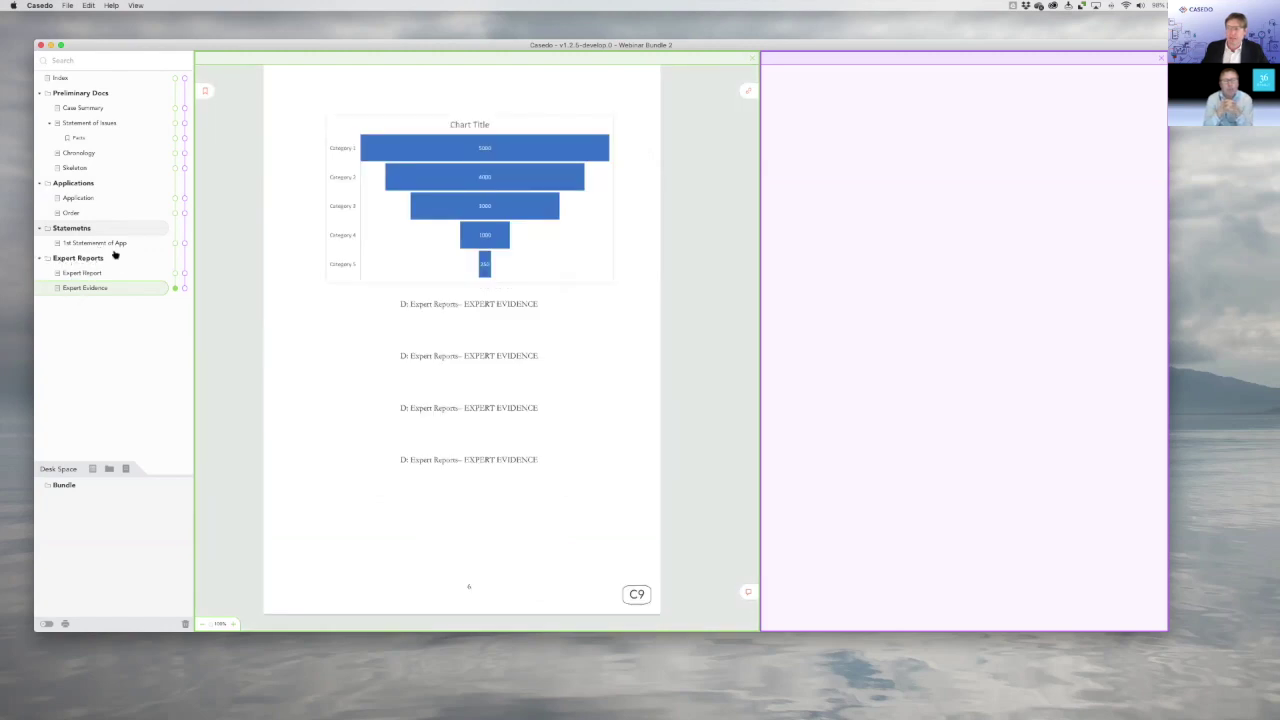
Split the applicant's first statement document after page D6, naming the new document "statement of service".
left_click(175, 245)
scroll(548, 346, "up", 5)
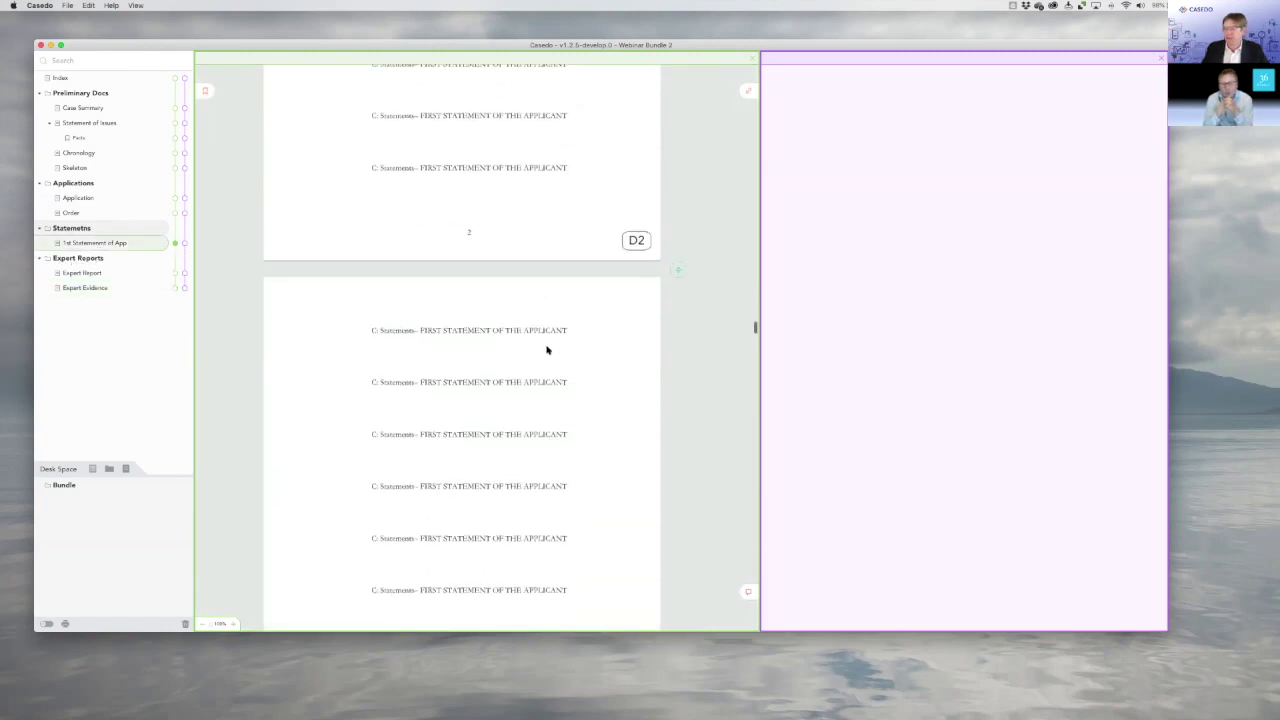
scroll(545, 352, "up", 10)
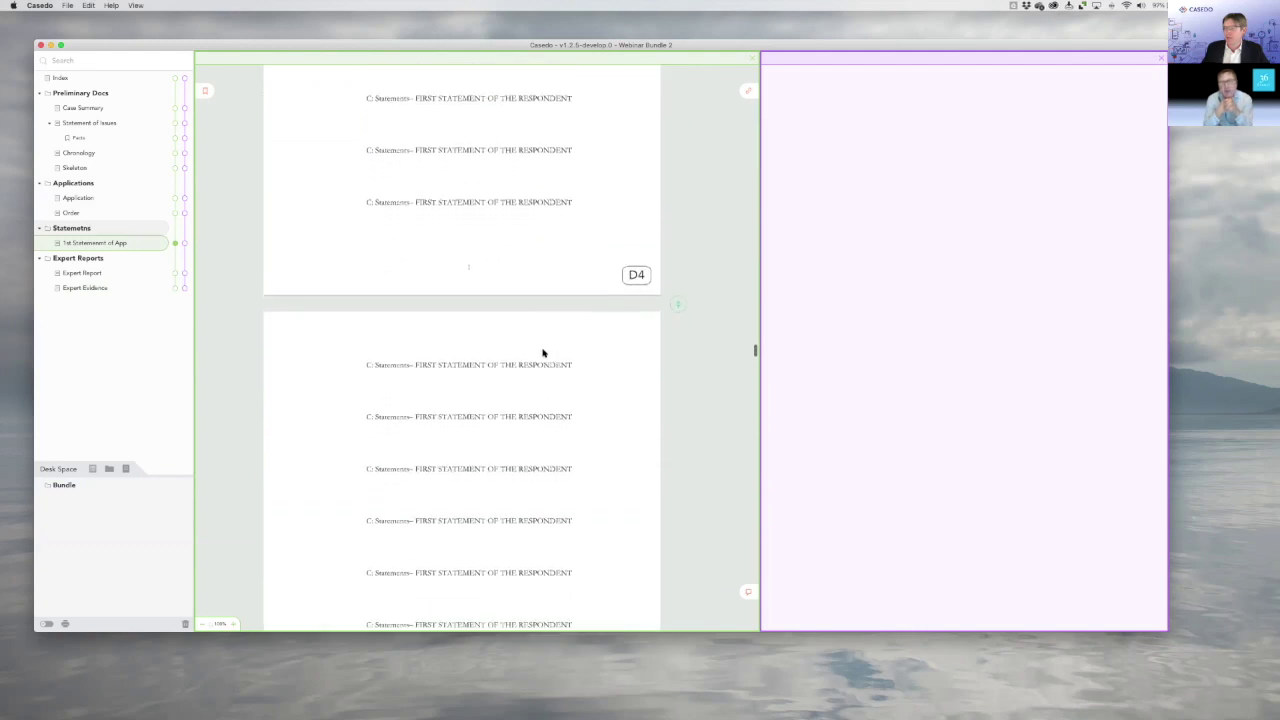
scroll(544, 350, "down", 8)
left_click(677, 285)
type("s")
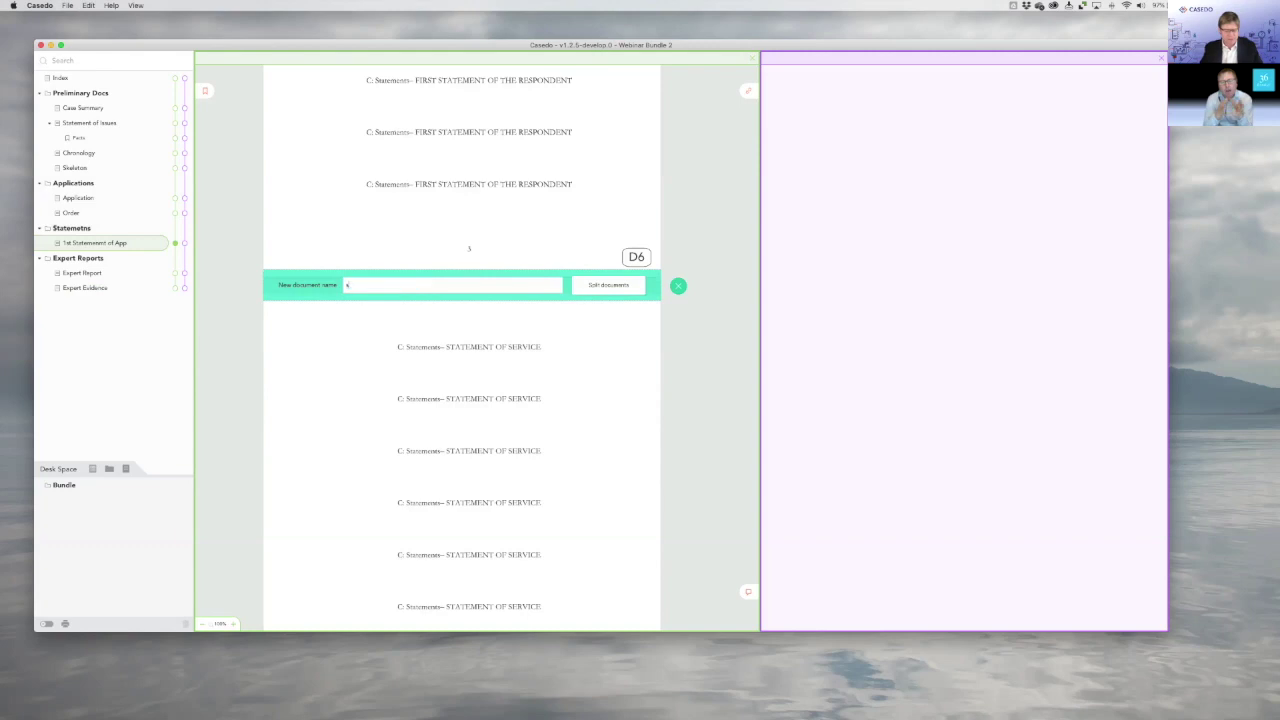
type("tmsment of service")
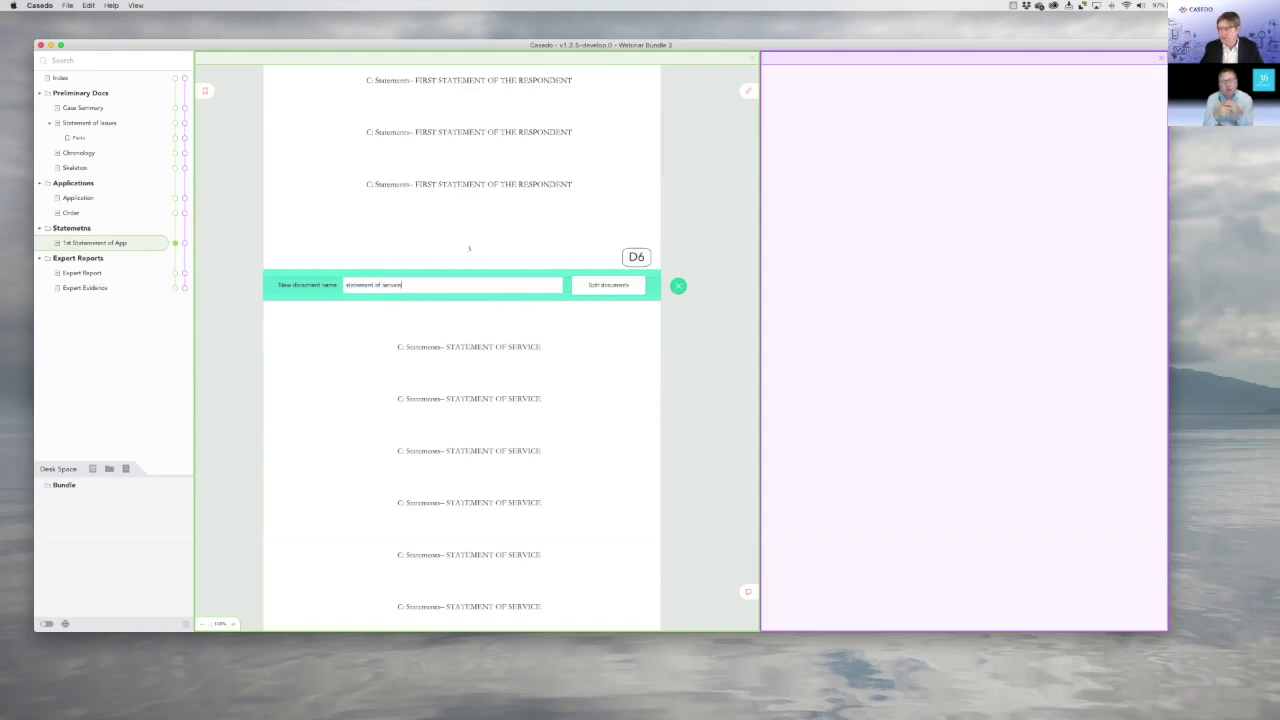
key("Return")
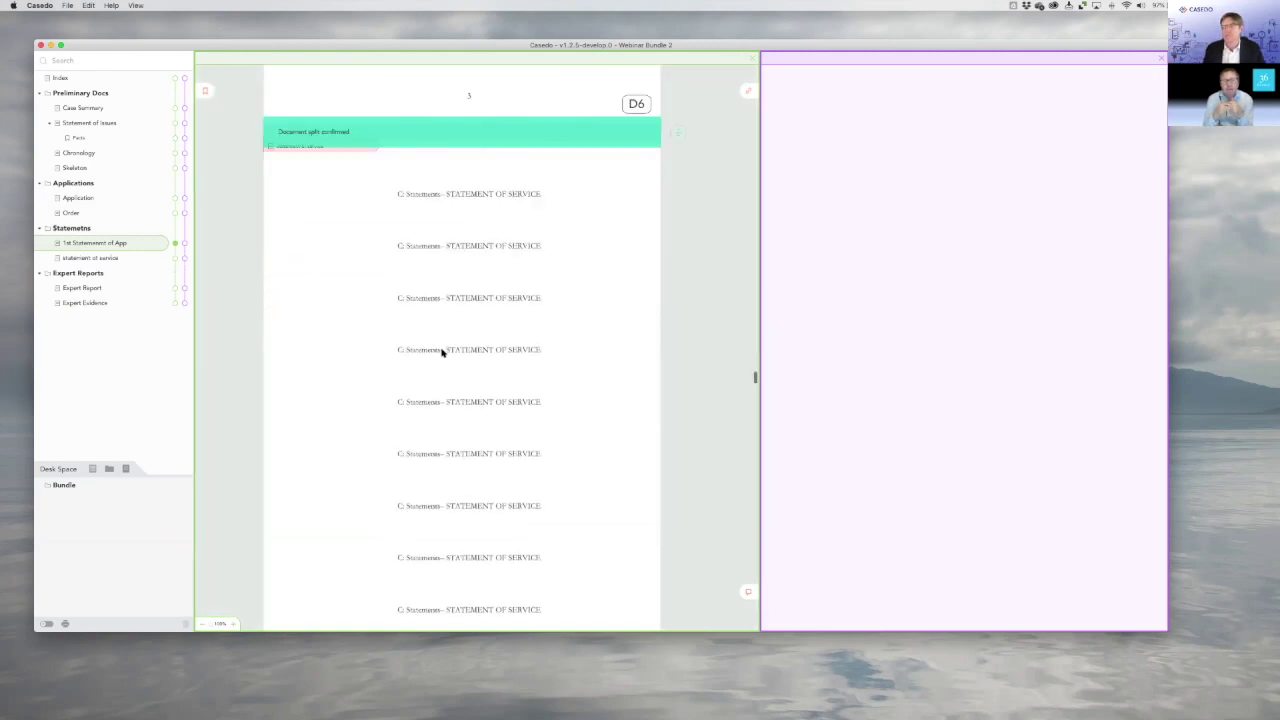
Split the statement of service document after page D9, naming the new document "Correspondence".
scroll(444, 353, "down", 15)
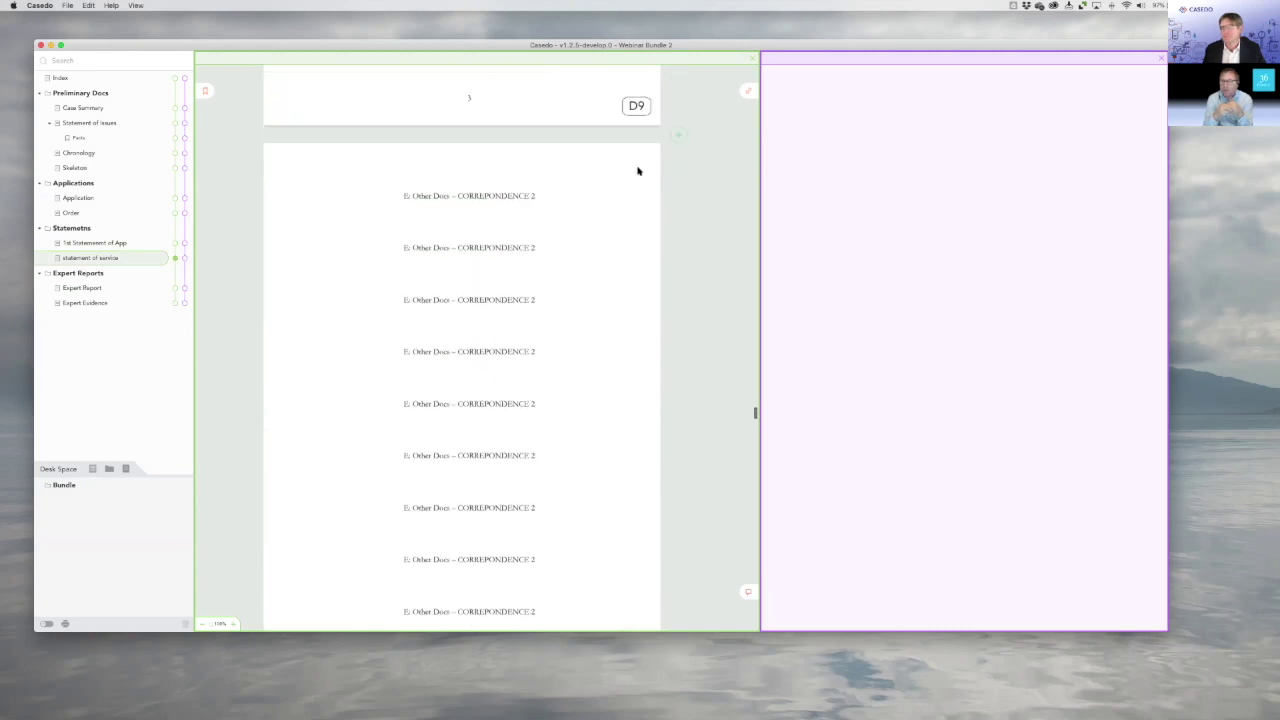
scroll(600, 171, "up", 5)
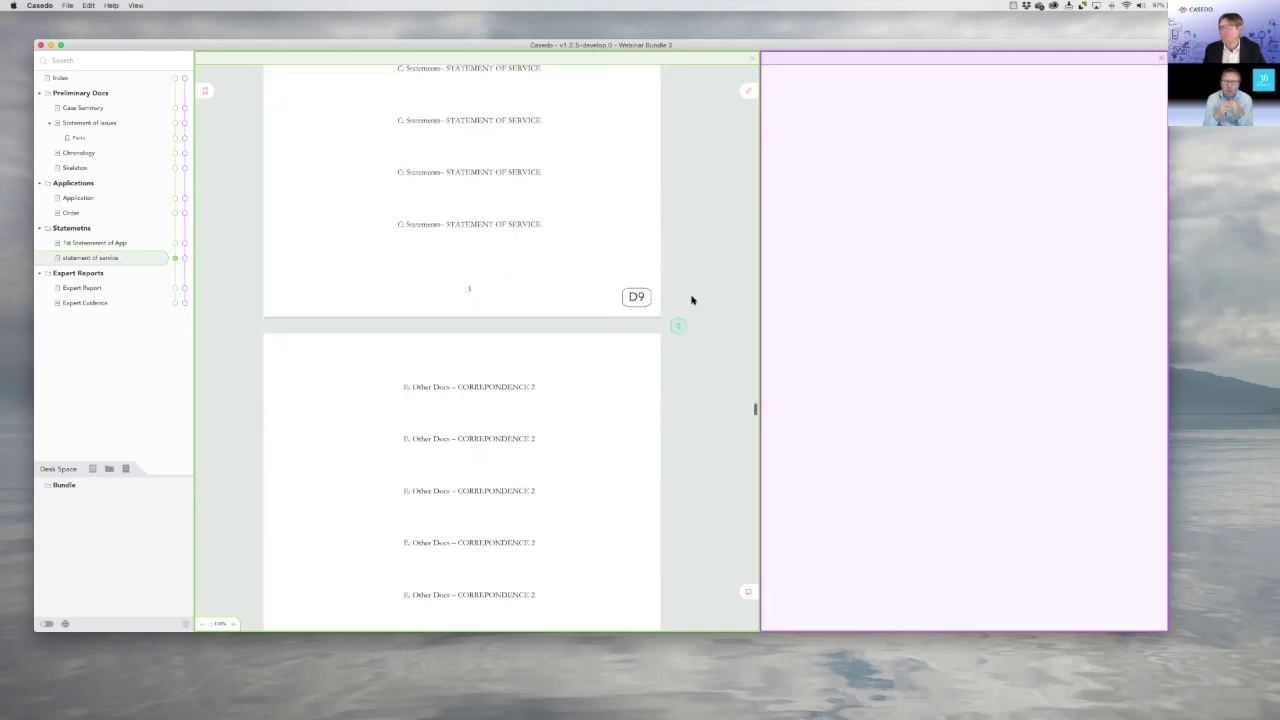
left_click(678, 327)
key("super+a")
type("Co")
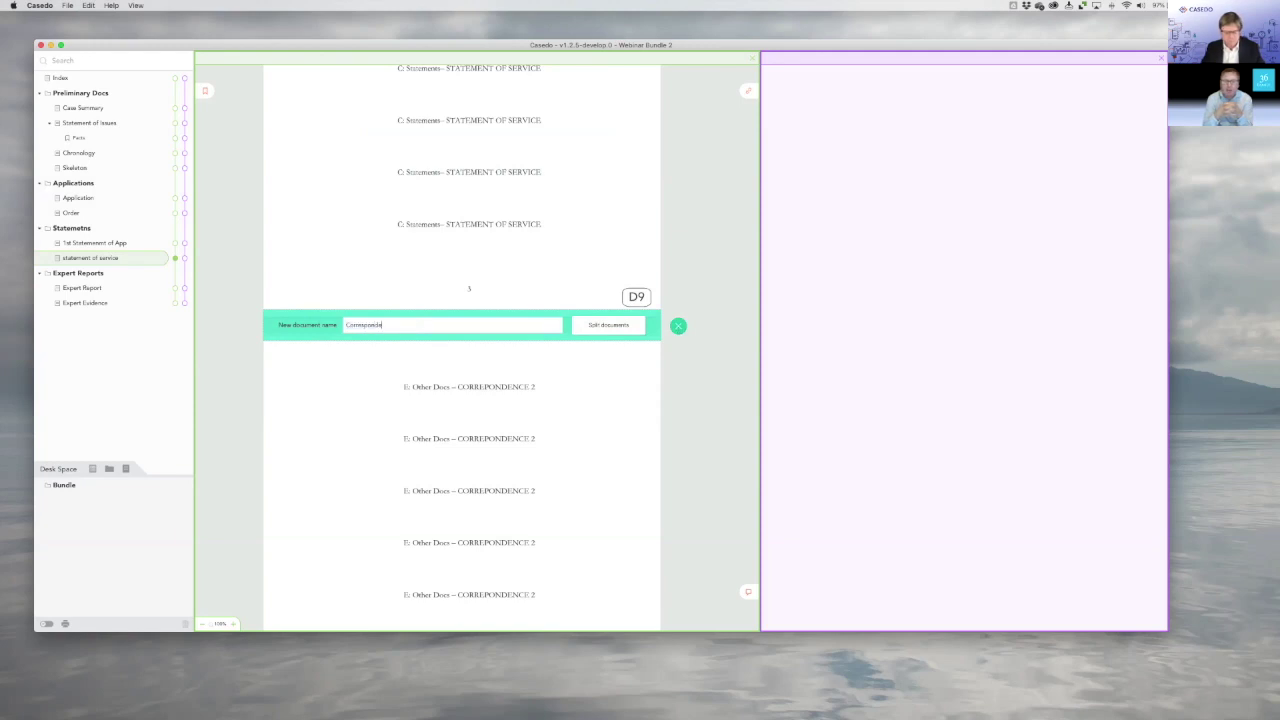
key("Return")
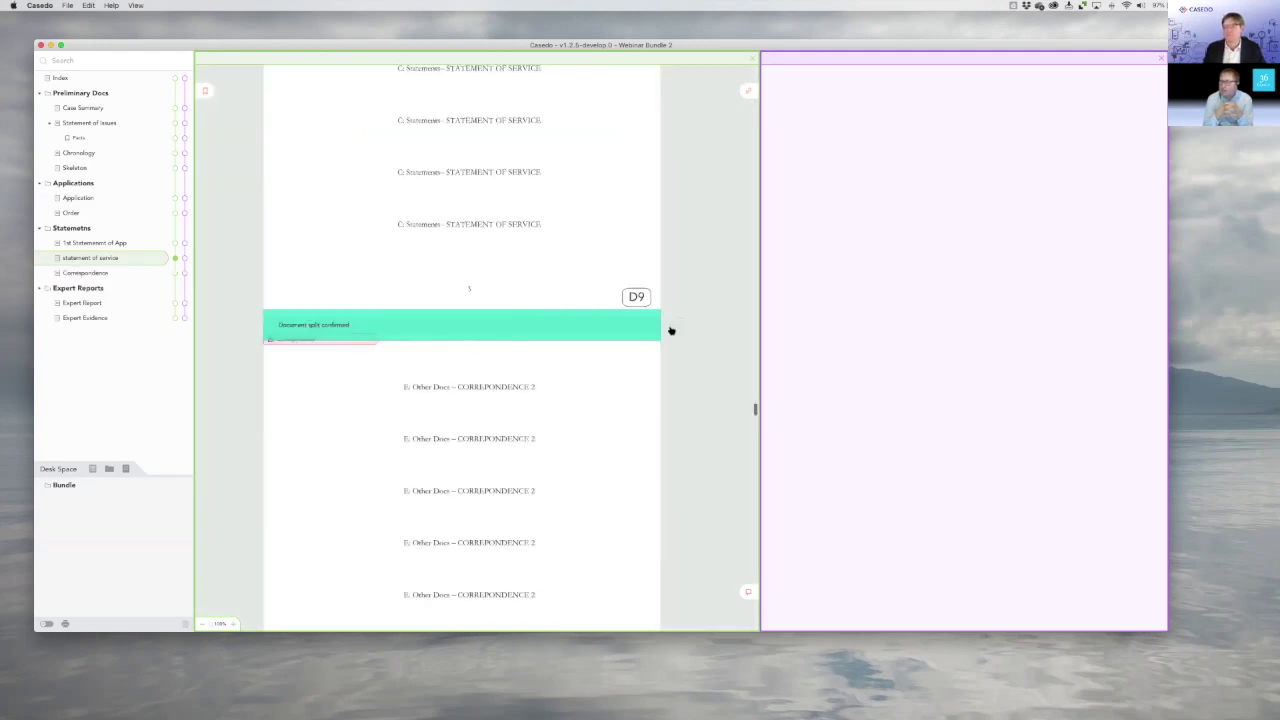
Create a folder named "Other" at the end of the bundle's document list and move the Correspondence document into it.
left_click(109, 468)
type("Other")
key("Return")
left_click_drag(90, 478, 109, 383)
left_click_drag(82, 272, 125, 322)
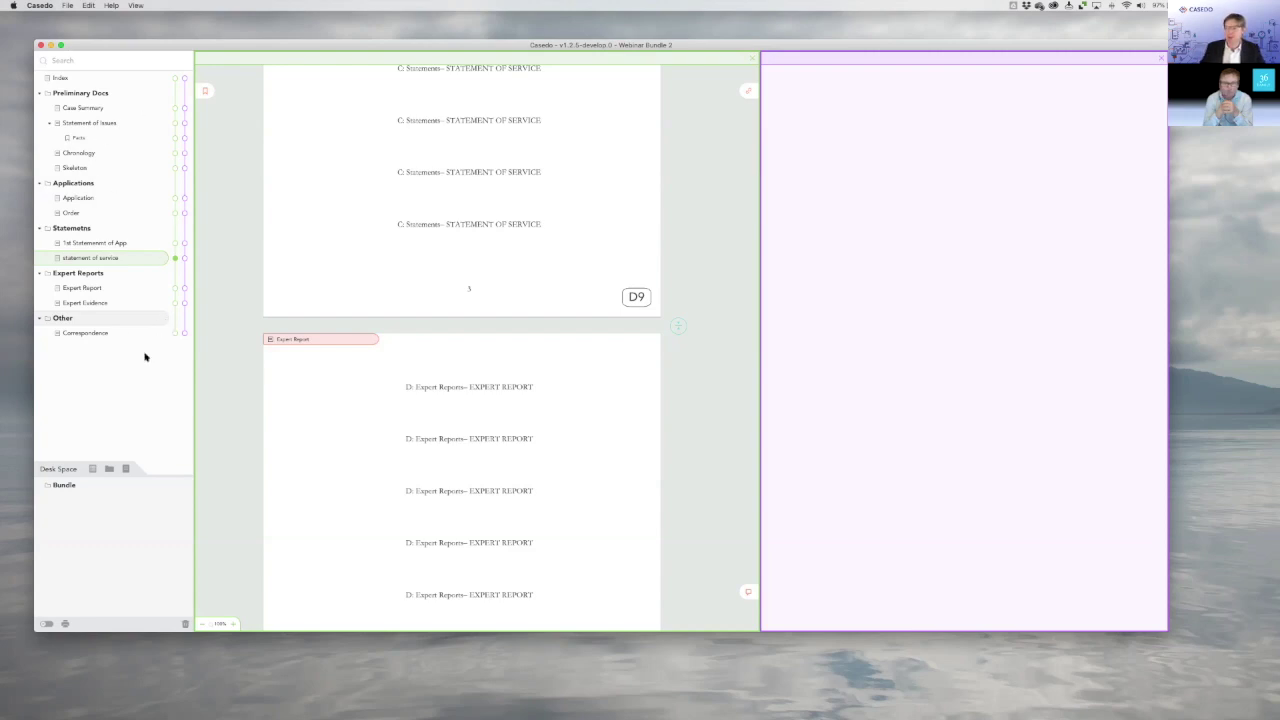
Open the Correspondence document to check its pages and turn on the bundle's continuous page numbering.
left_click(175, 337)
scroll(365, 357, "down", 10)
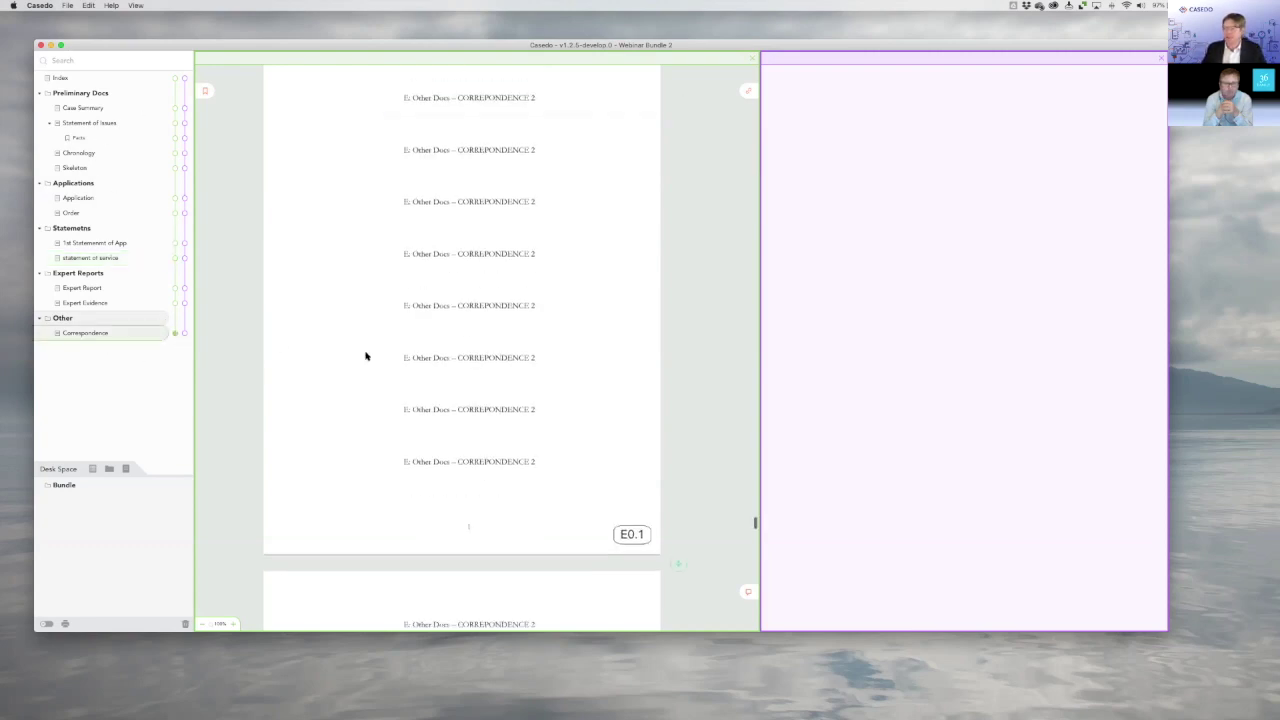
scroll(363, 360, "up", 15)
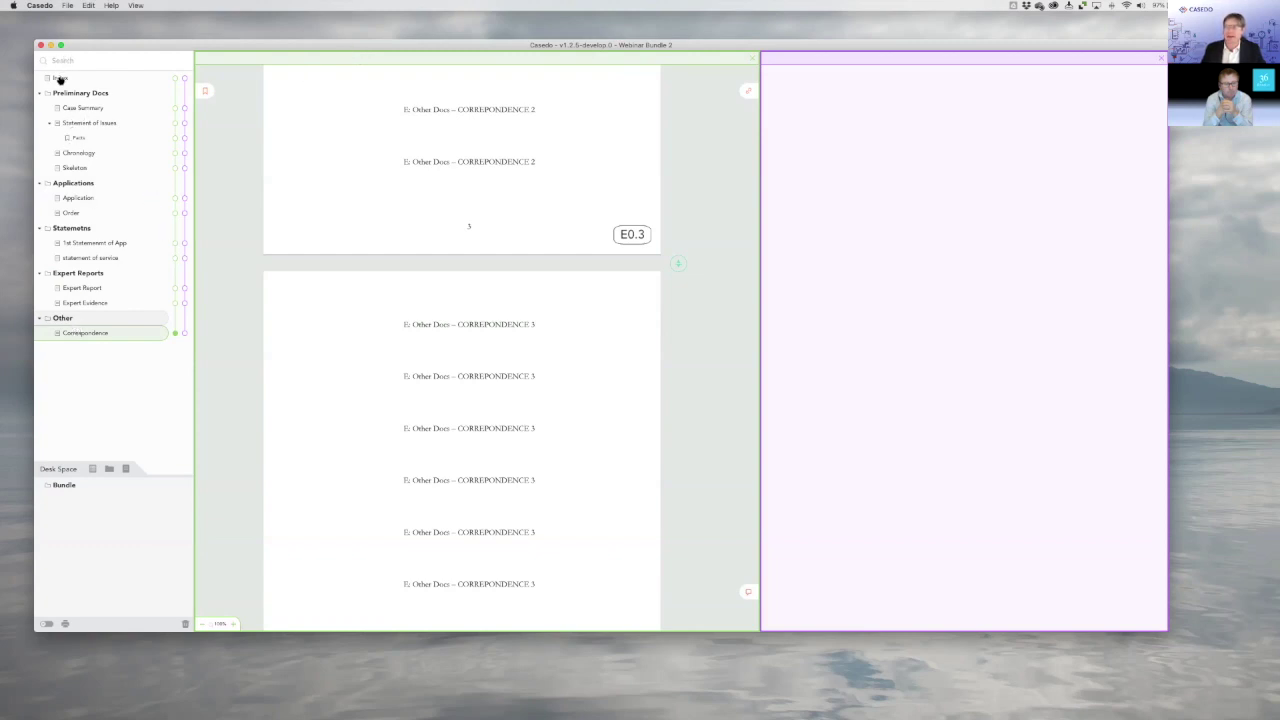
left_click(45, 624)
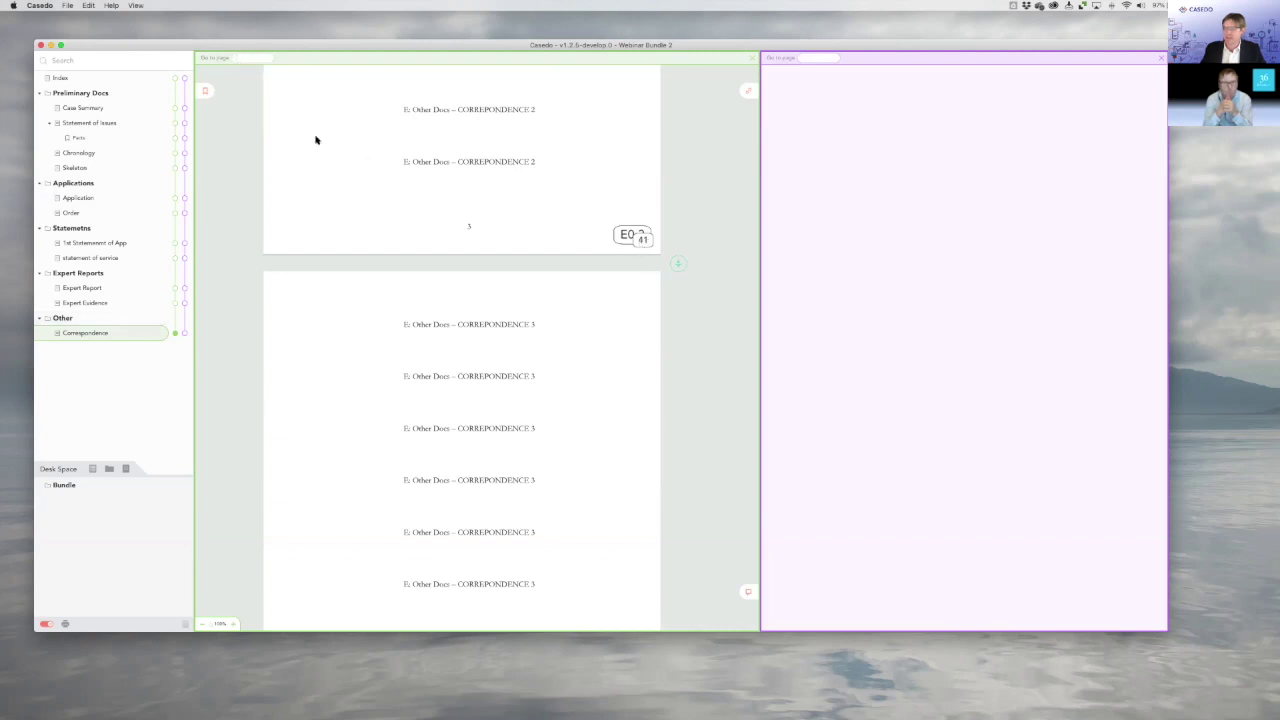
Examine the index listing and the page numbering in the Index, Case Summary and Expert Report documents.
left_click(172, 80)
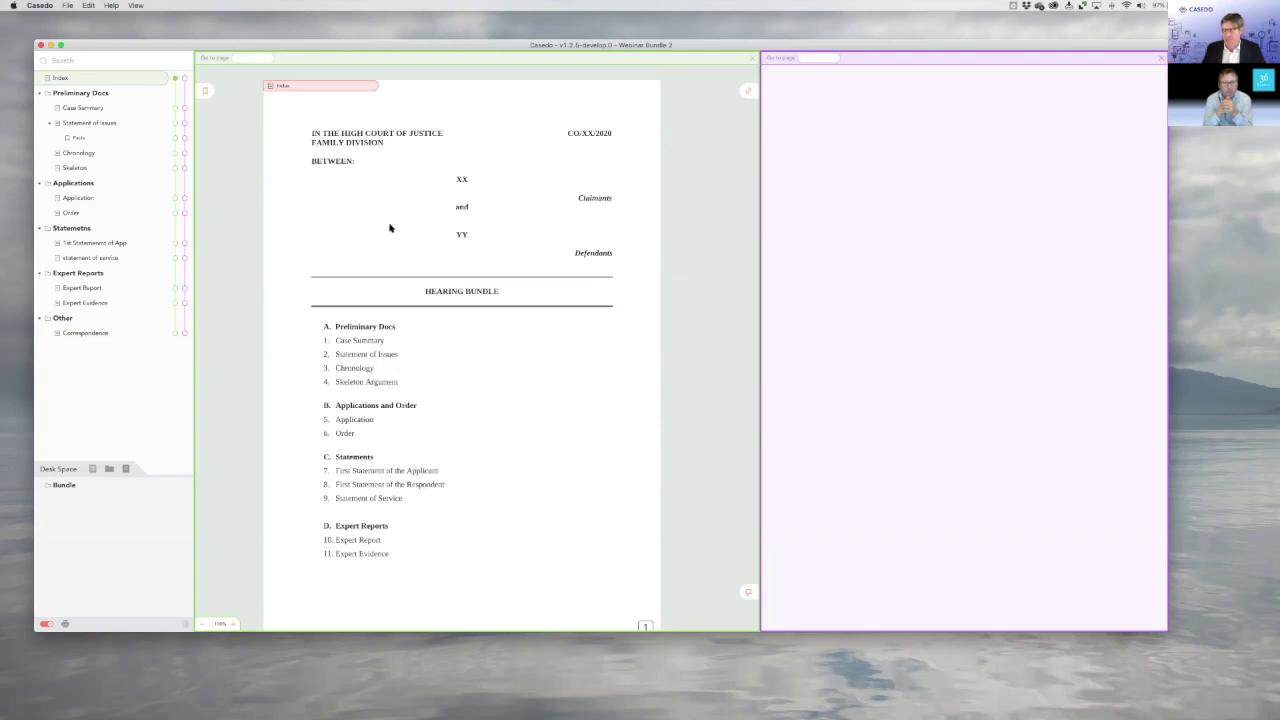
scroll(391, 226, "down", 3)
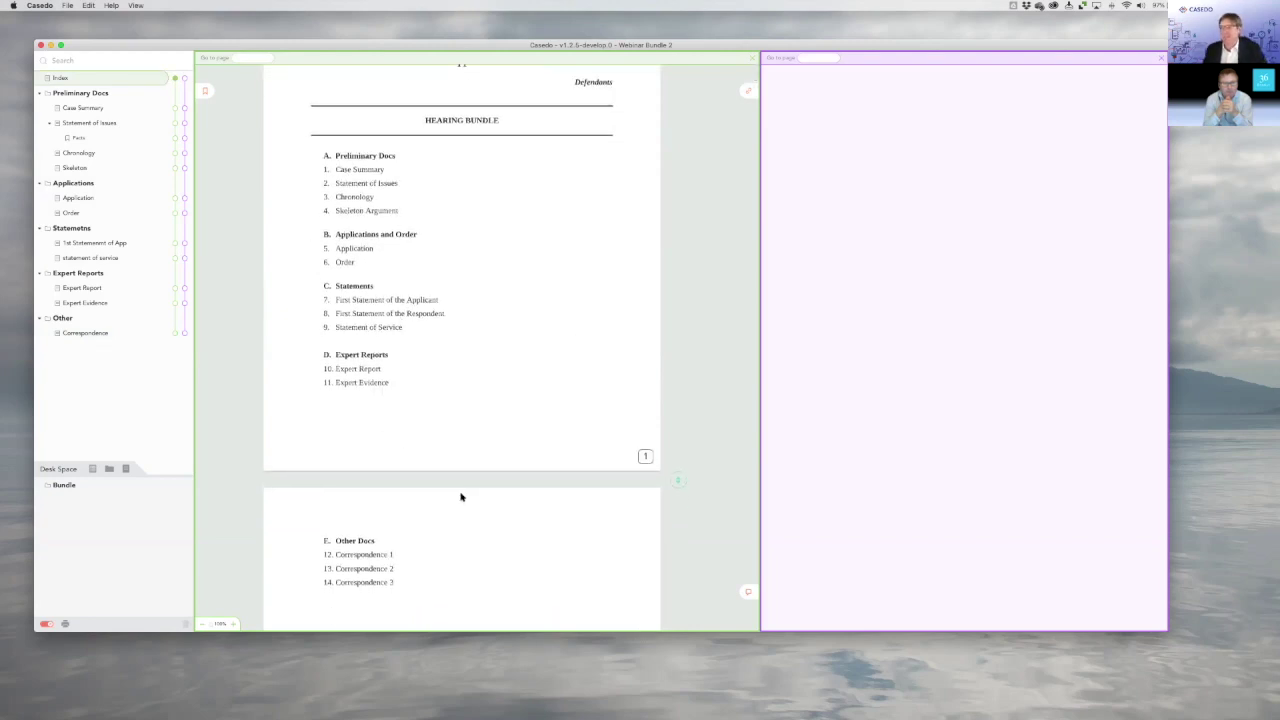
scroll(470, 488, "down", 5)
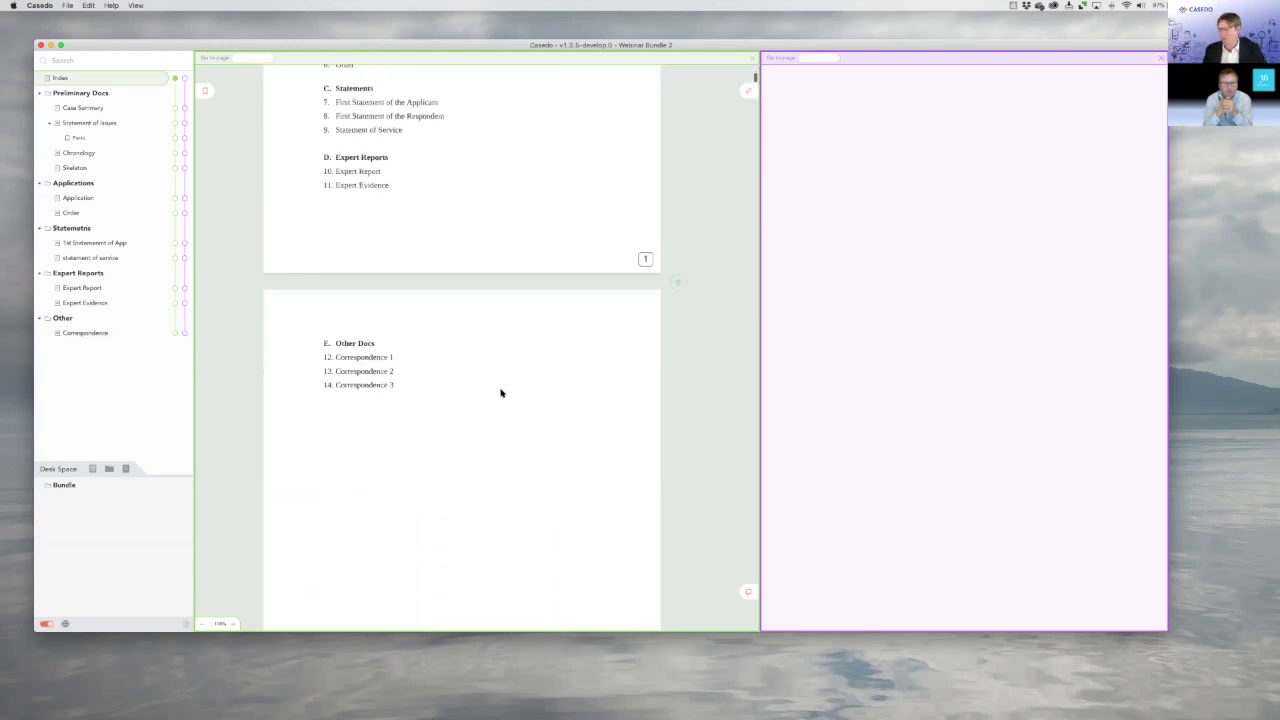
scroll(501, 394, "up", 3)
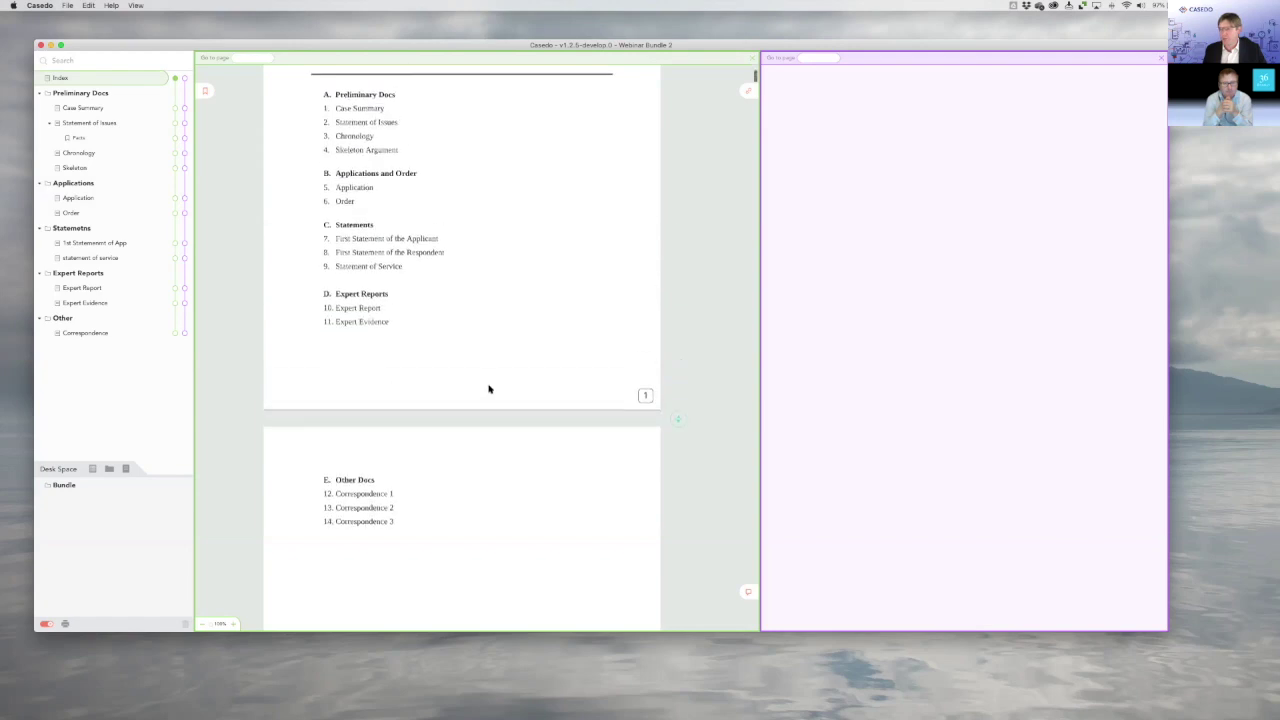
left_click(175, 107)
scroll(355, 259, "down", 10)
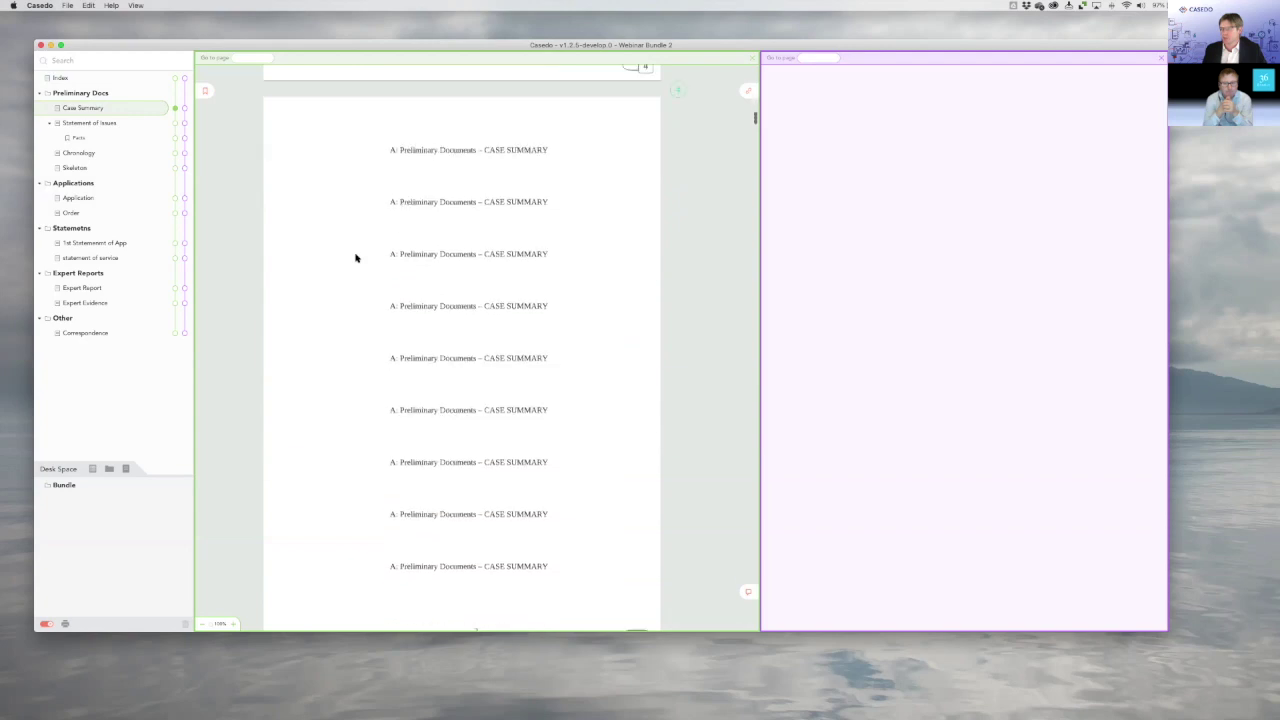
left_click(179, 287)
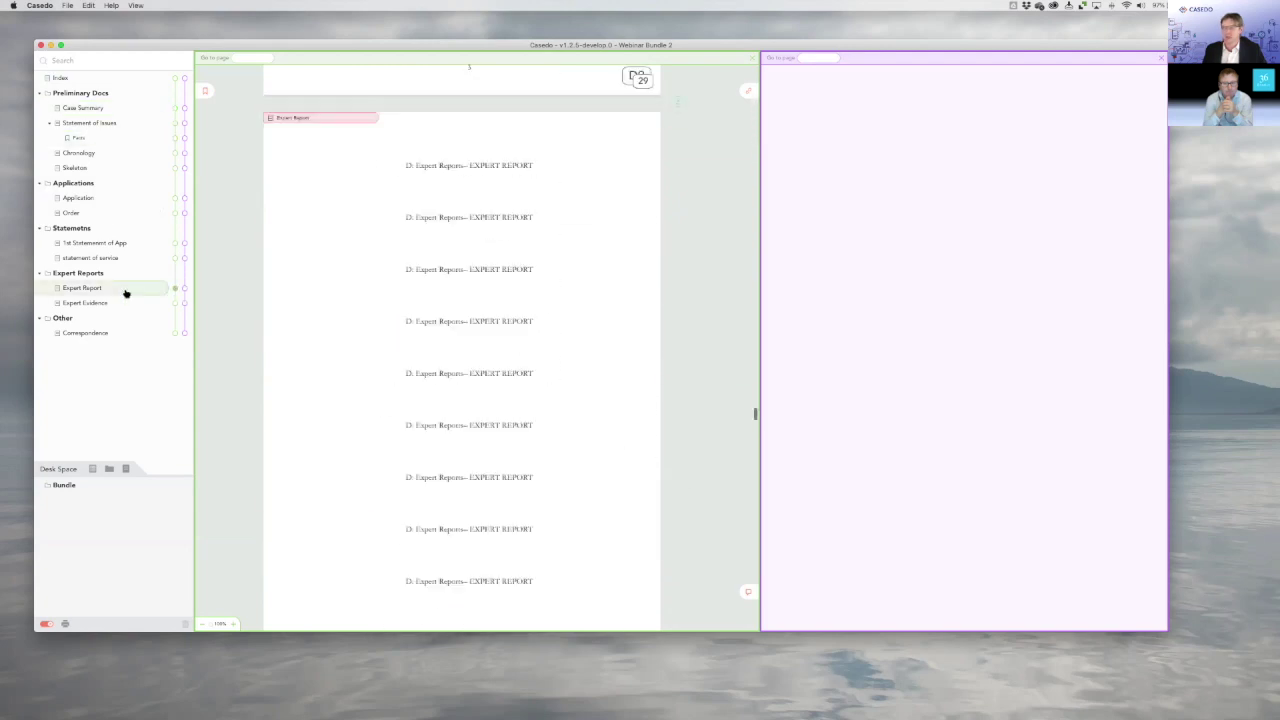
scroll(443, 300, "down", 5)
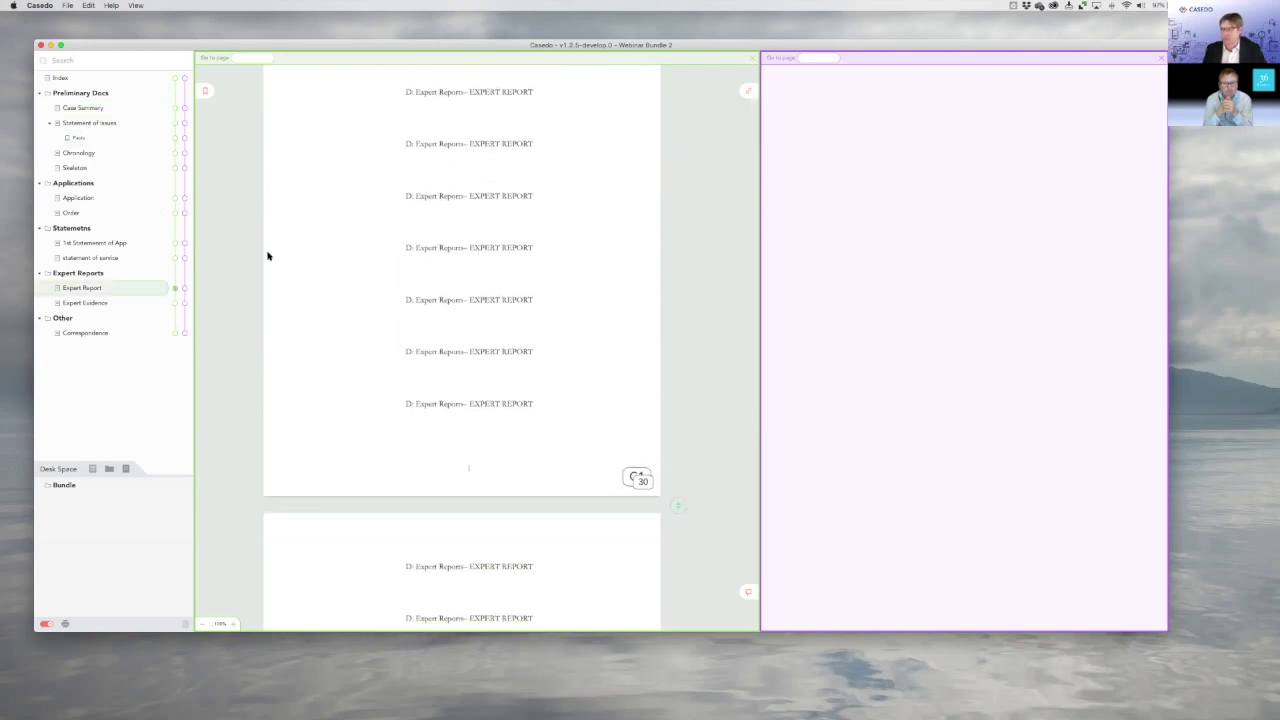
Exclude the Index document from pagination and check the page numbering from the Index into the Case Summary.
left_click(174, 80)
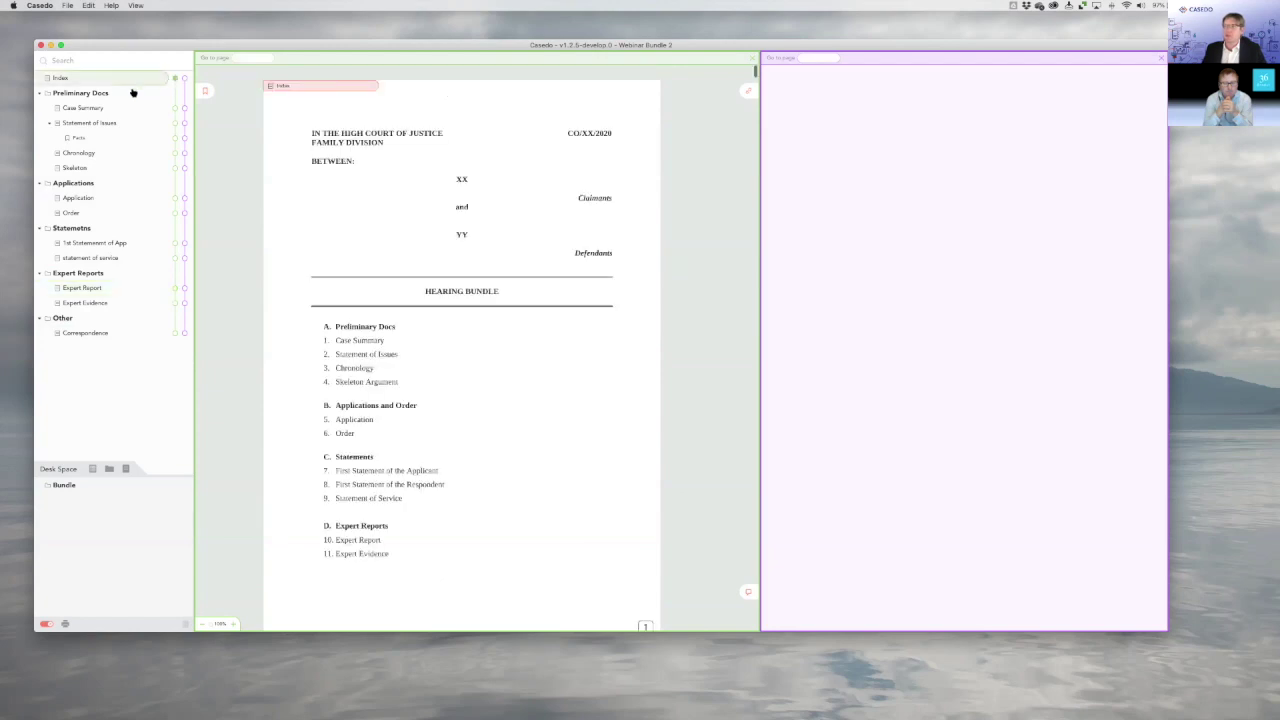
right_click(65, 80)
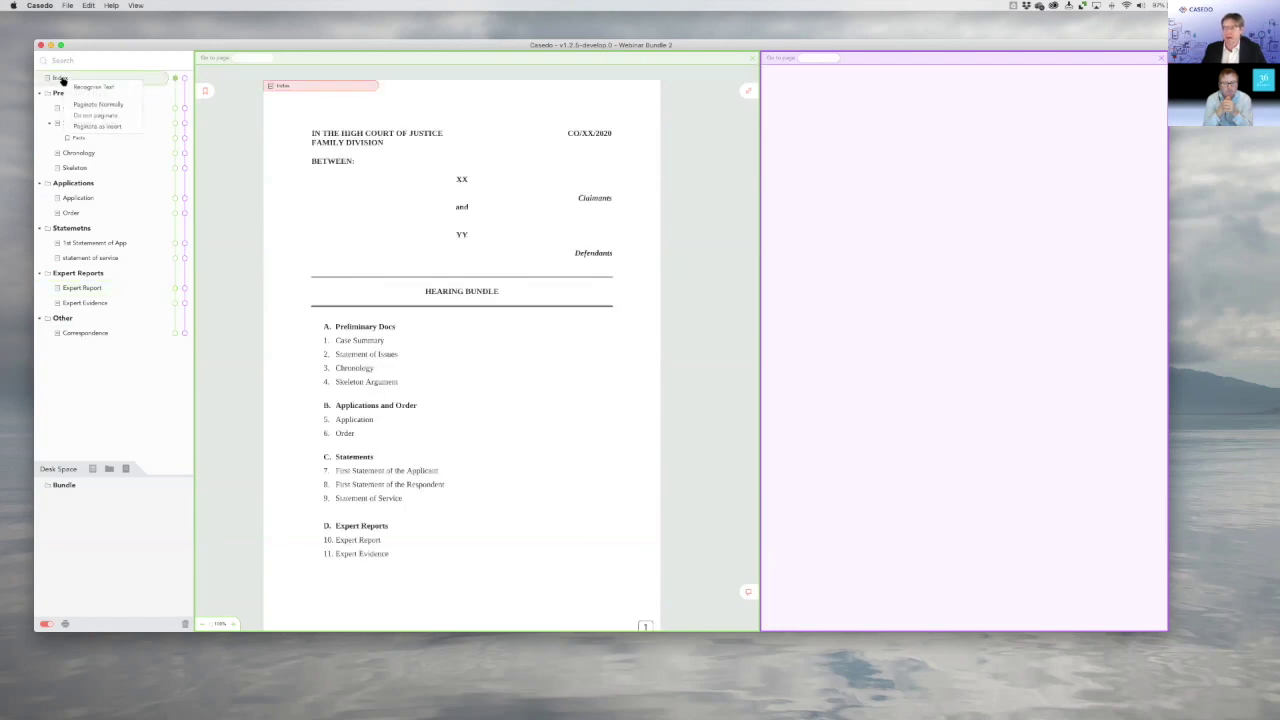
left_click(109, 117)
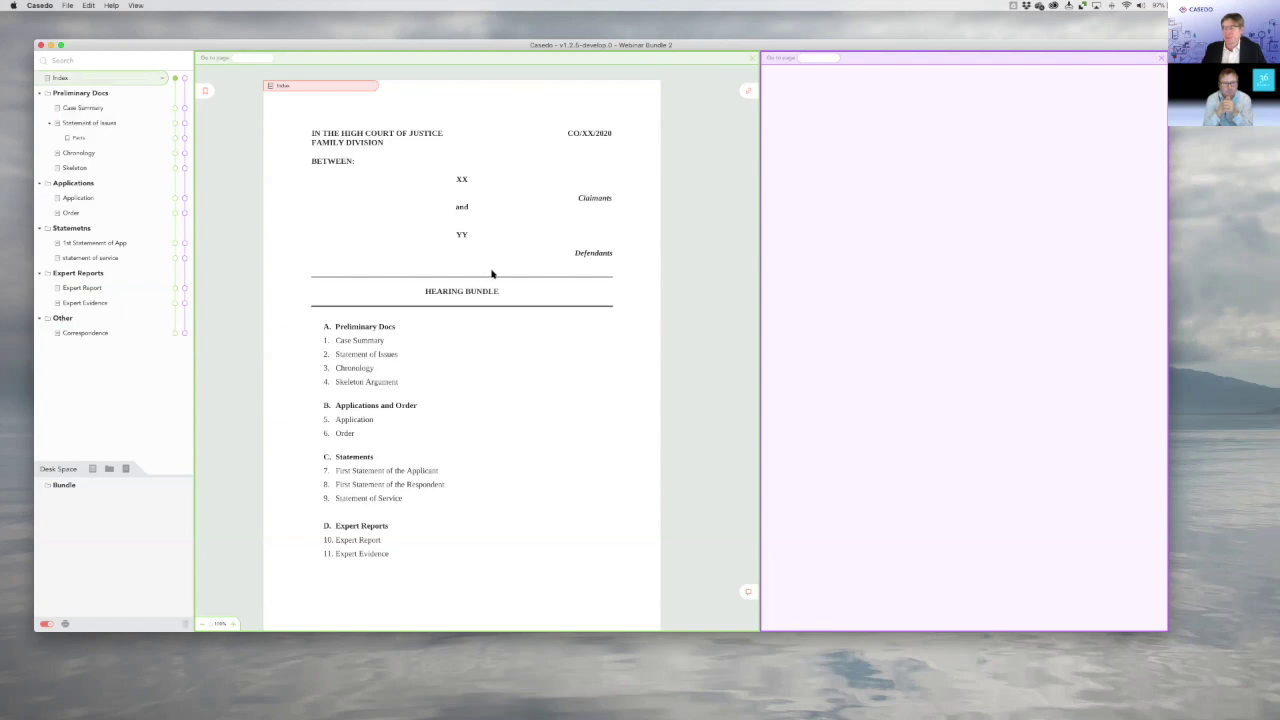
scroll(631, 426, "down", 5)
scroll(632, 400, "down", 1)
scroll(600, 391, "down", 8)
scroll(600, 390, "down", 8)
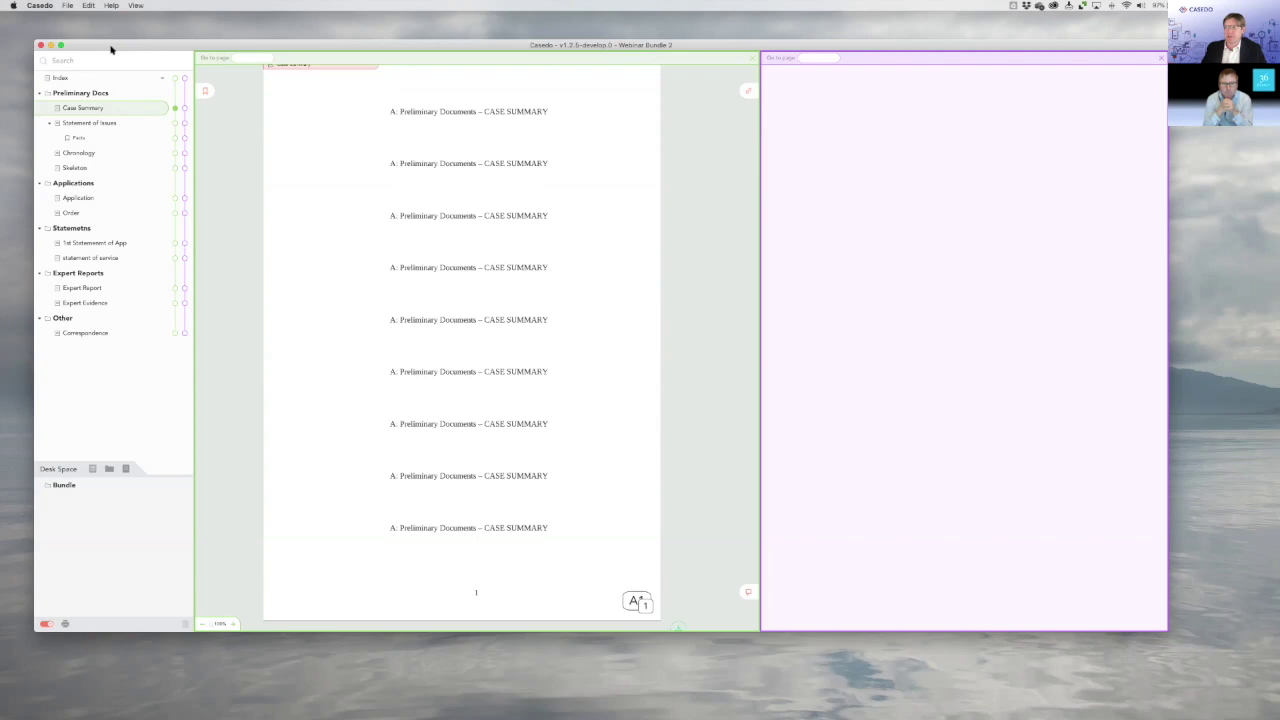
Toggle the bundle's pagination type to section-lettered numbering and move the Desk Space's Bundle folder into Expert Reports, enclosing Expert Report.
left_click_drag(111, 48, 92, 20)
left_click(88, 6)
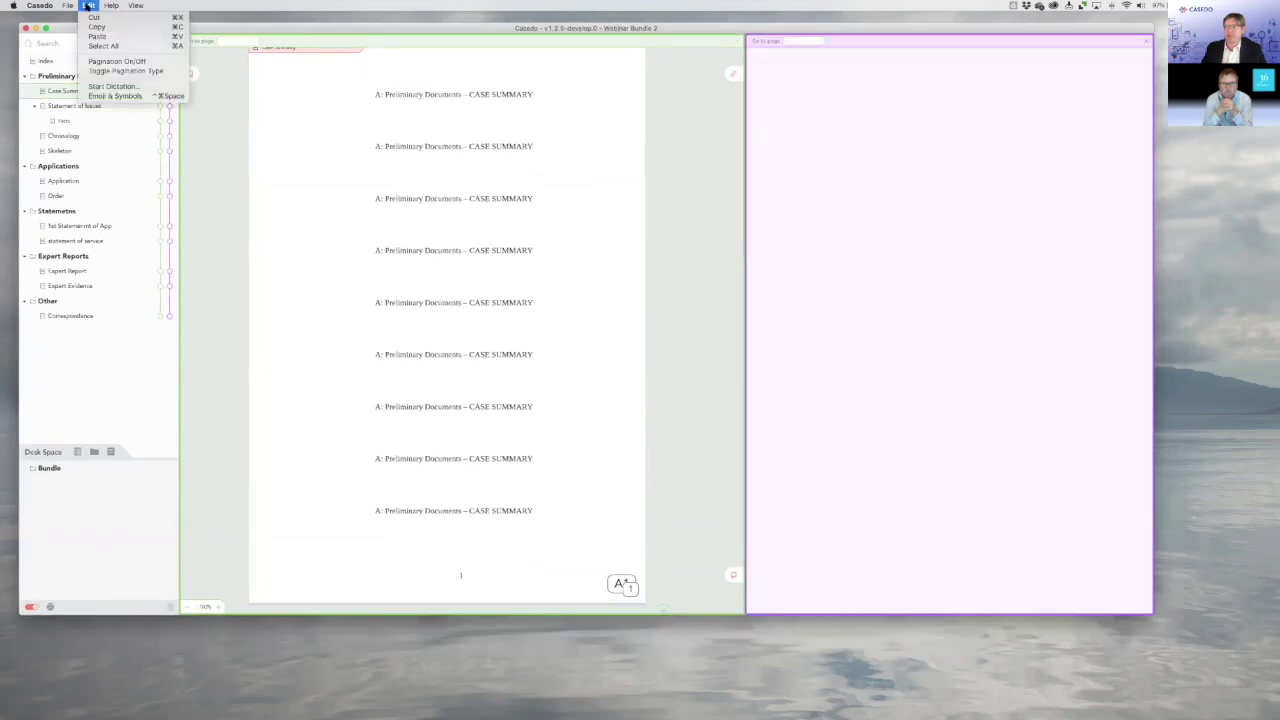
left_click(129, 72)
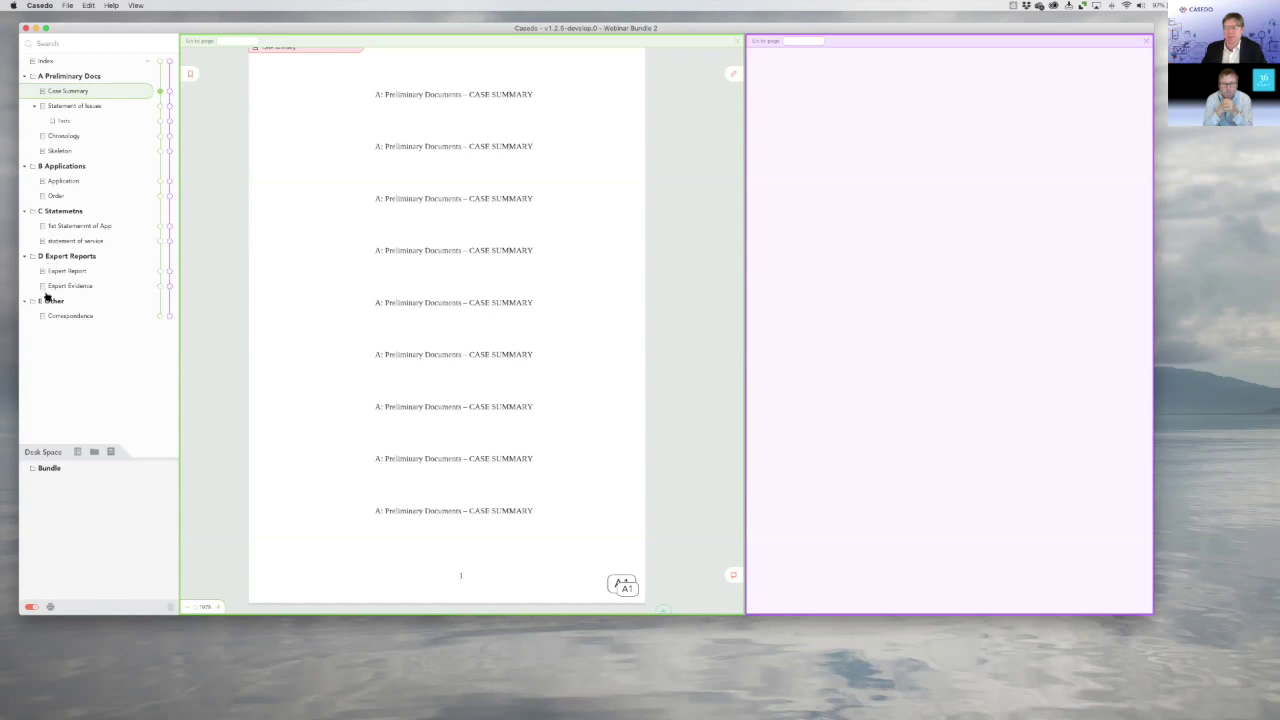
left_click_drag(48, 468, 88, 276)
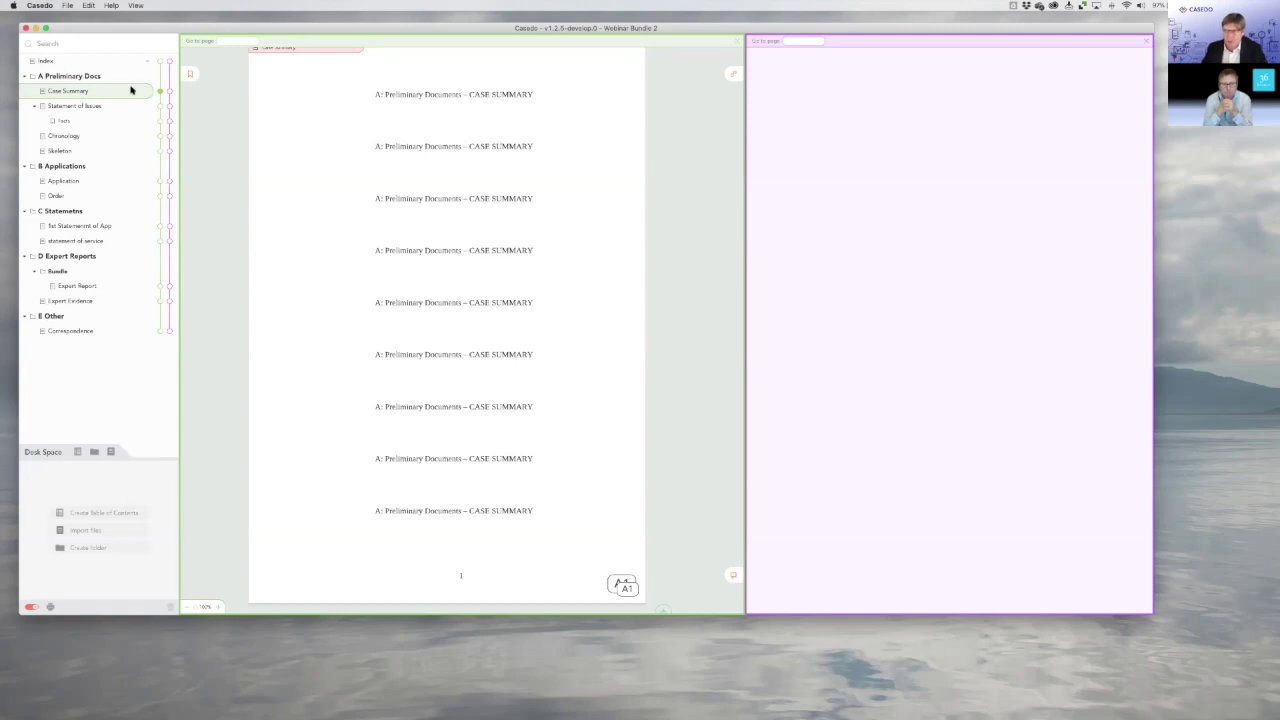
Compare the generated section page numbers with the original stamped ones in the Case Summary, Statement of Issues, Application, Order and first statement documents.
left_click(163, 92)
scroll(522, 383, "down", 5)
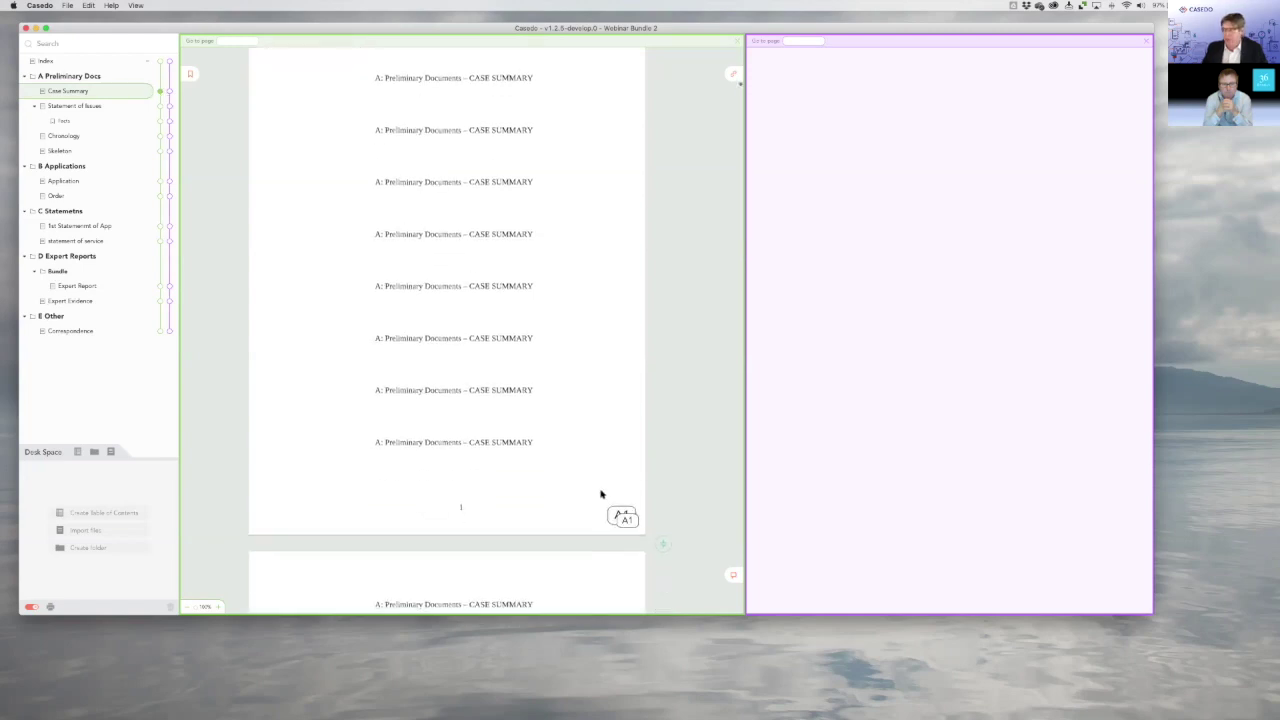
scroll(626, 516, "down", 10)
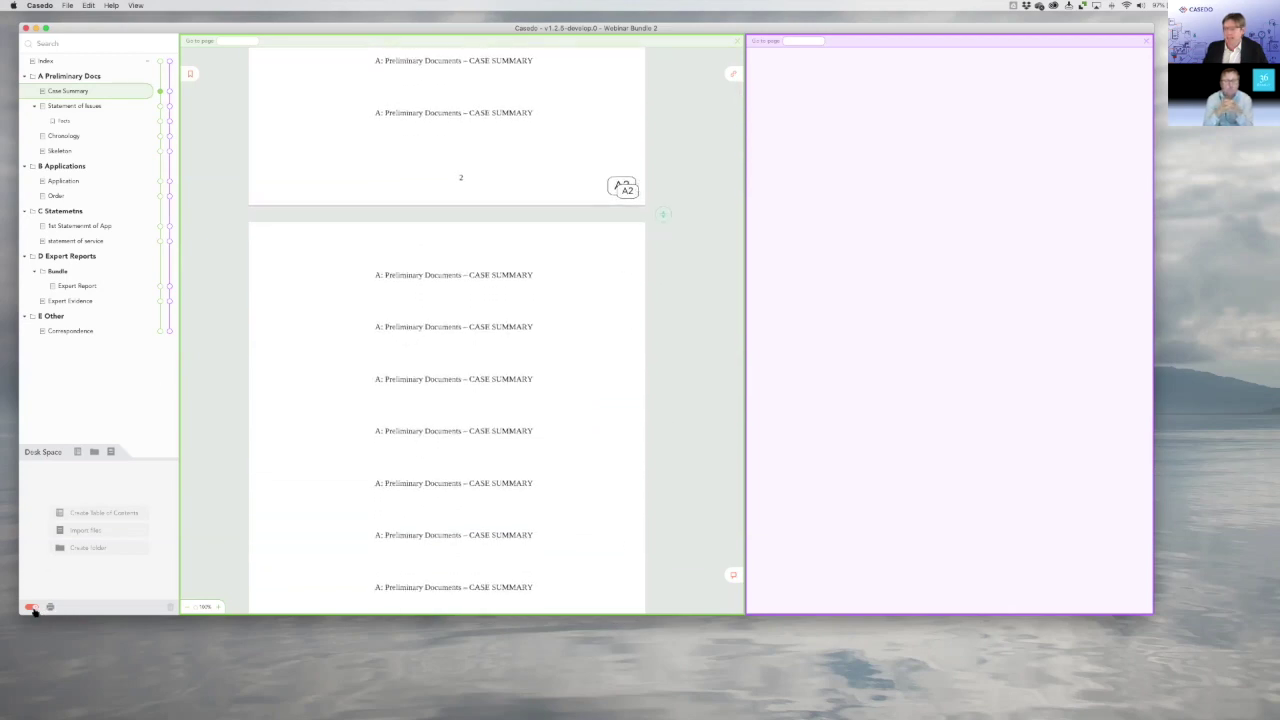
scroll(520, 329, "down", 10)
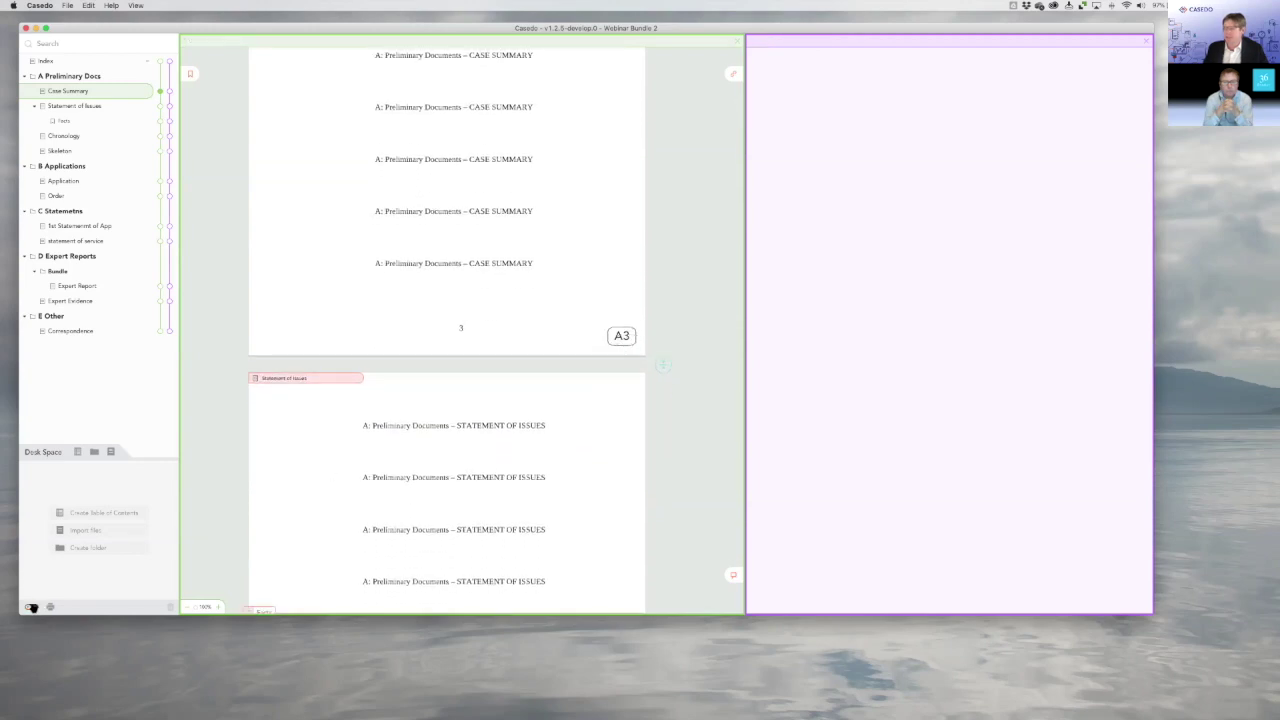
scroll(424, 455, "down", 3)
scroll(424, 455, "down", 14)
scroll(423, 451, "up", 2)
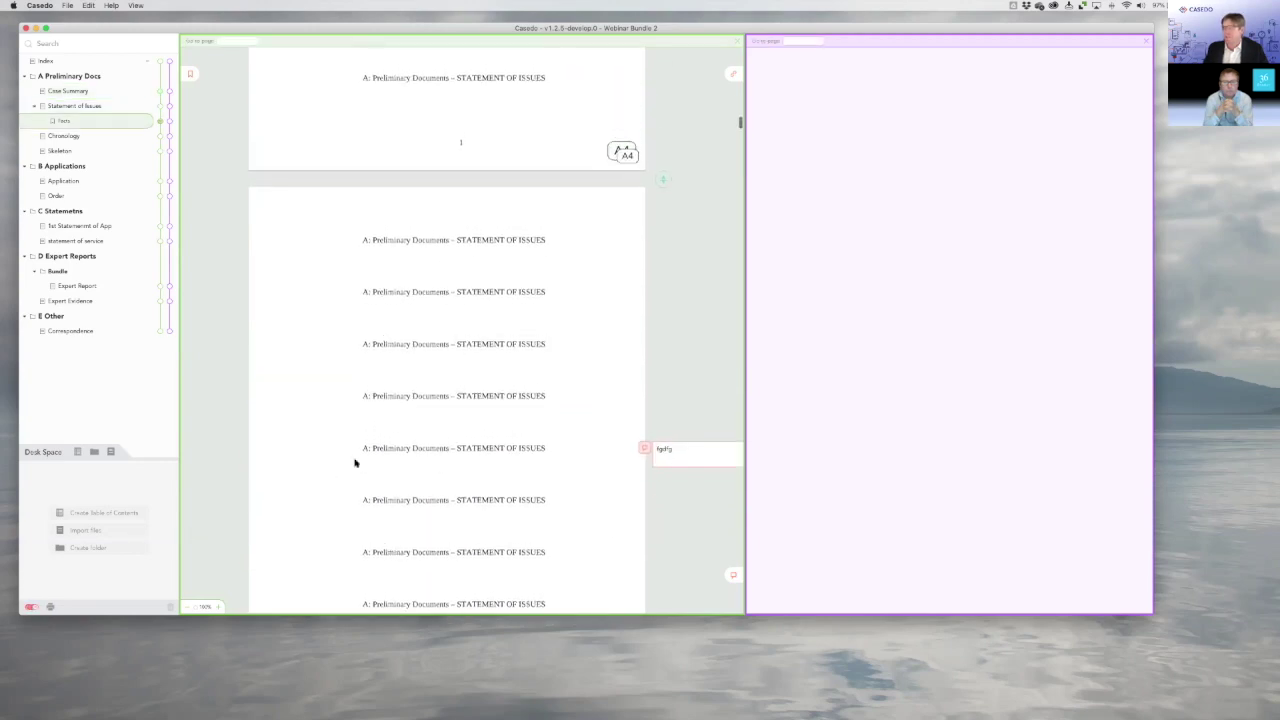
left_click(155, 183)
scroll(486, 278, "down", 5)
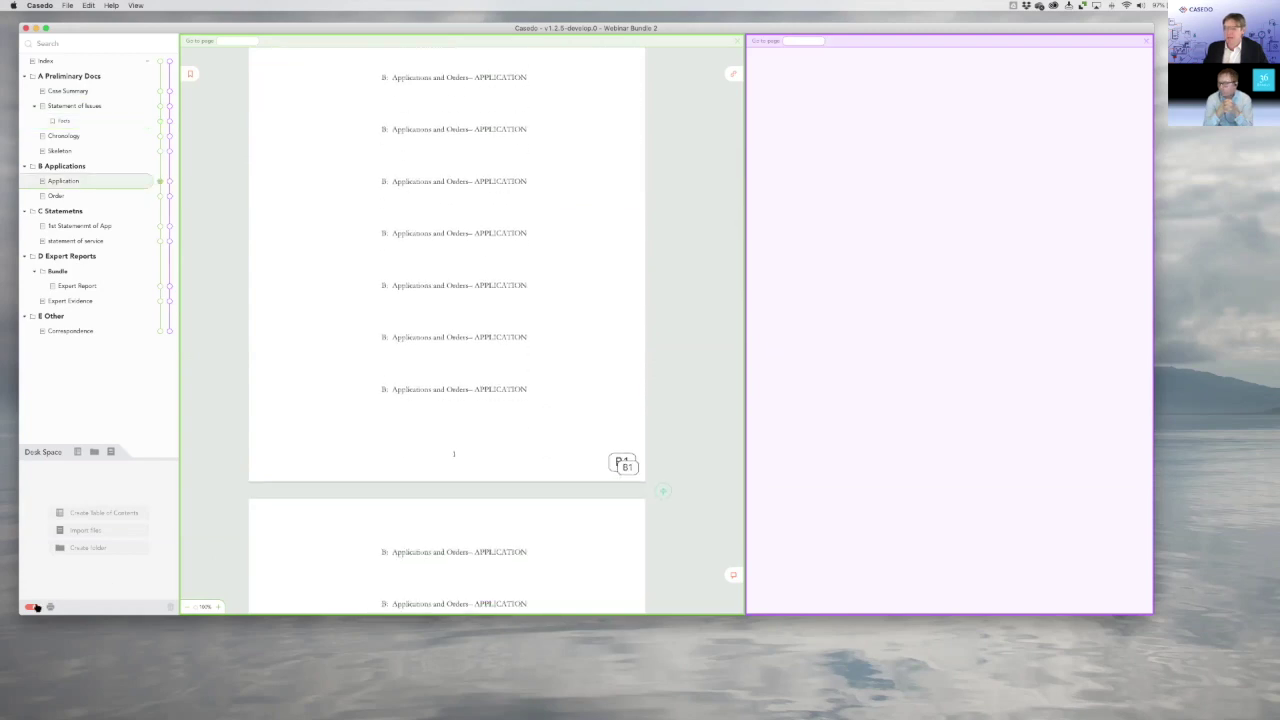
scroll(473, 525, "down", 10)
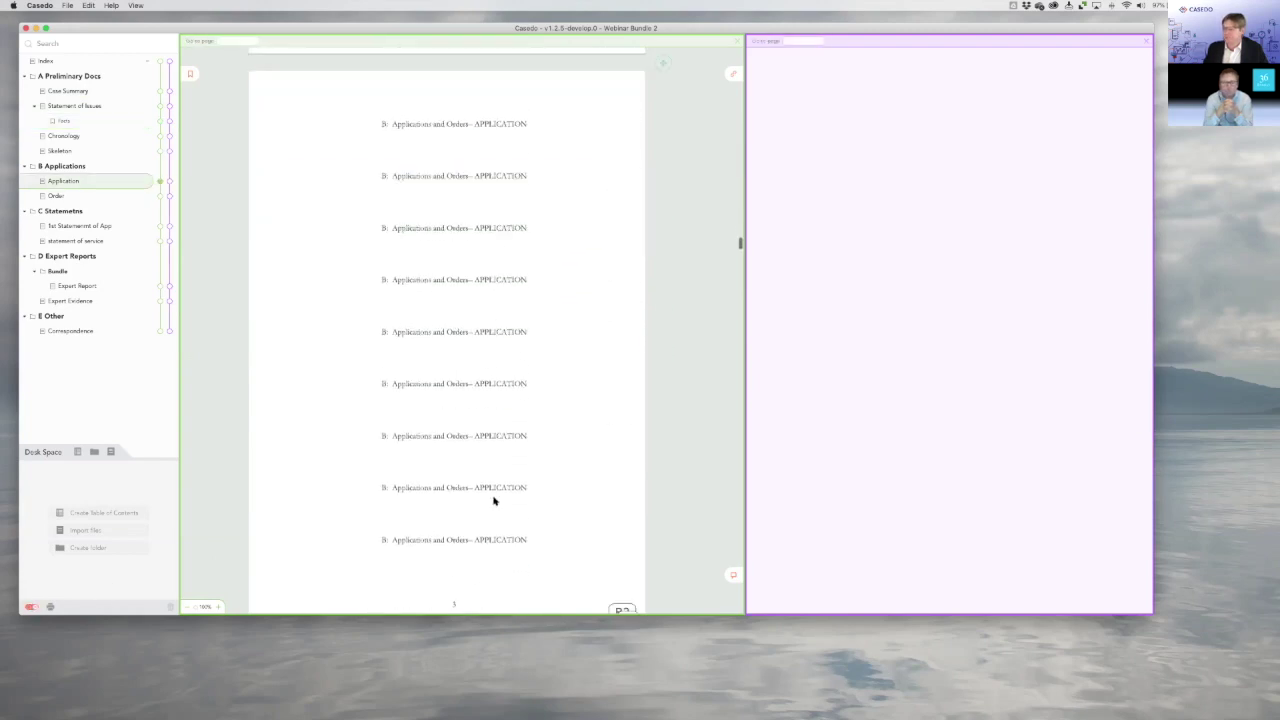
scroll(492, 500, "down", 10)
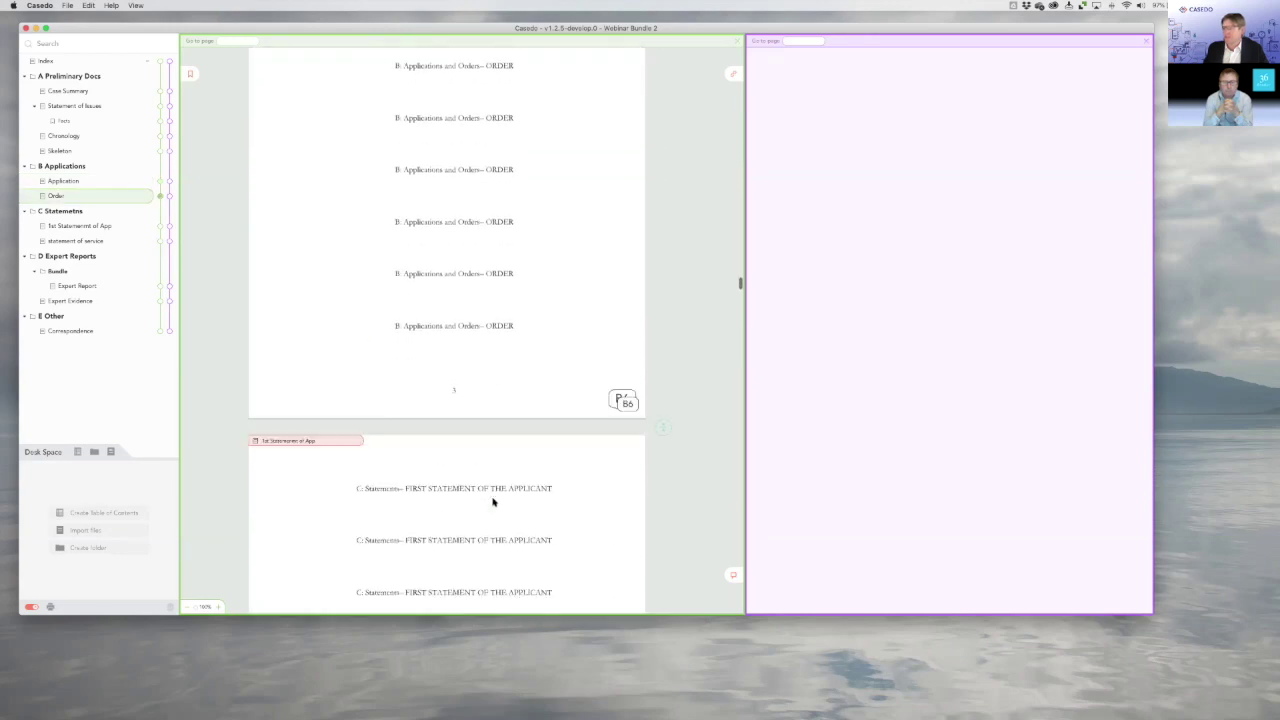
scroll(360, 322, "down", 3)
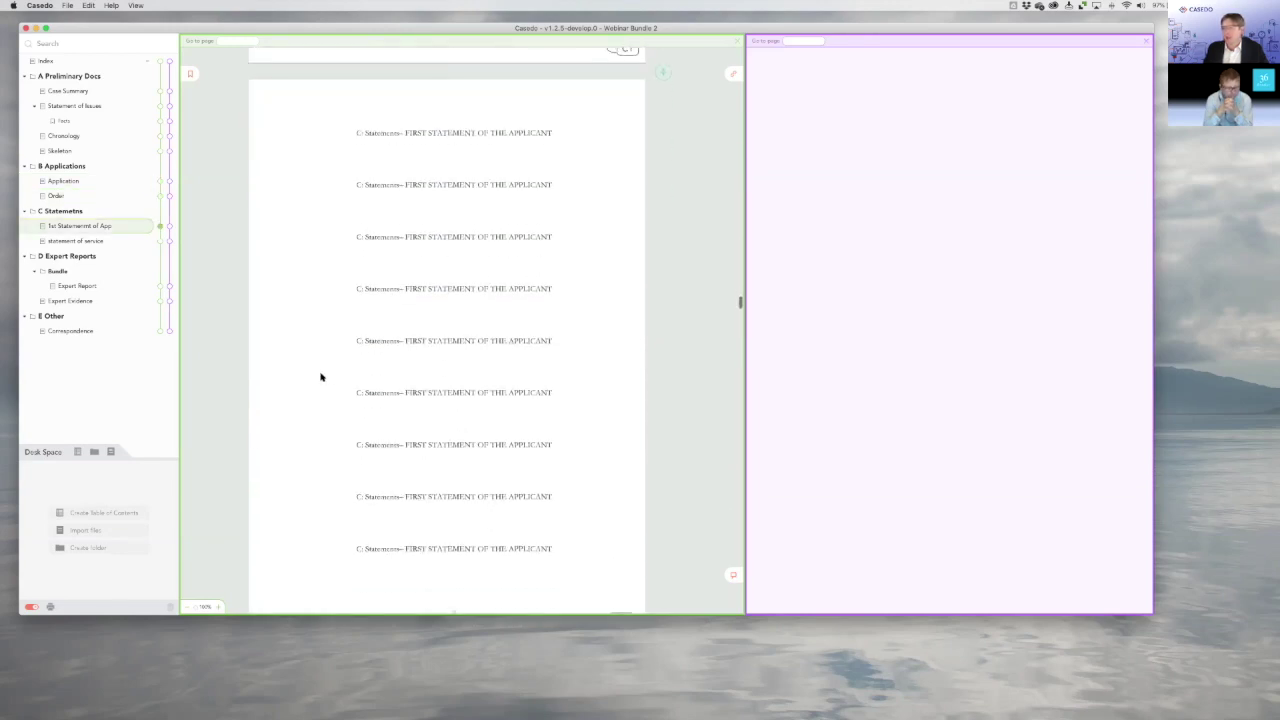
Check the page numbering in the Chronology and Skeleton documents and set Skeleton back to paginate normally.
left_click(163, 138)
scroll(330, 247, "down", 2)
scroll(330, 247, "up", 3)
scroll(329, 246, "down", 3)
scroll(315, 240, "up", 3)
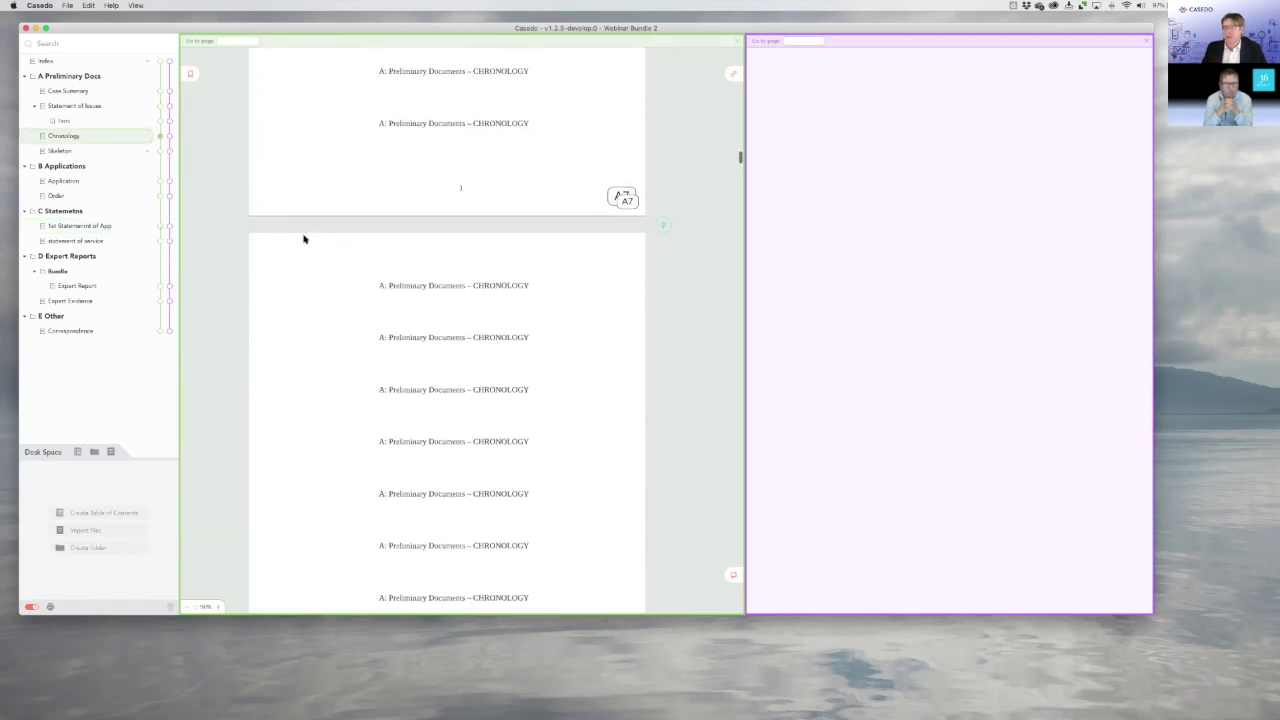
left_click(161, 154)
scroll(629, 263, "up", 4)
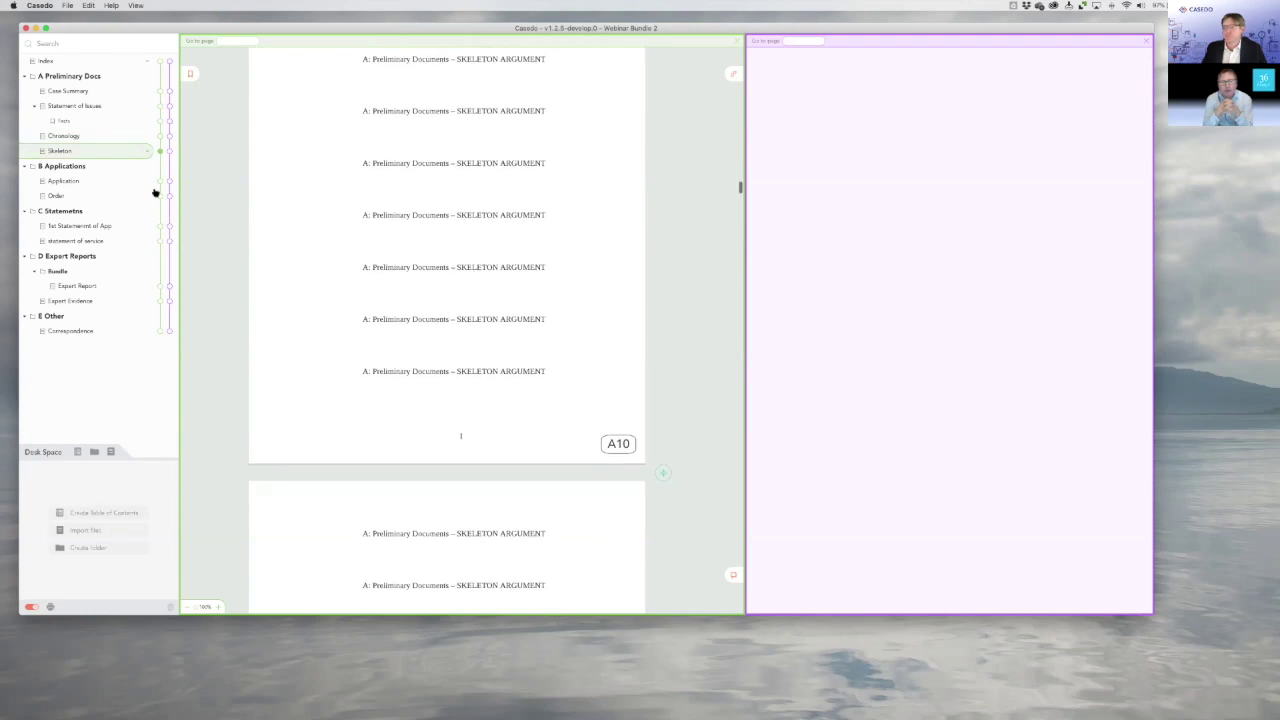
right_click(85, 153)
left_click(132, 180)
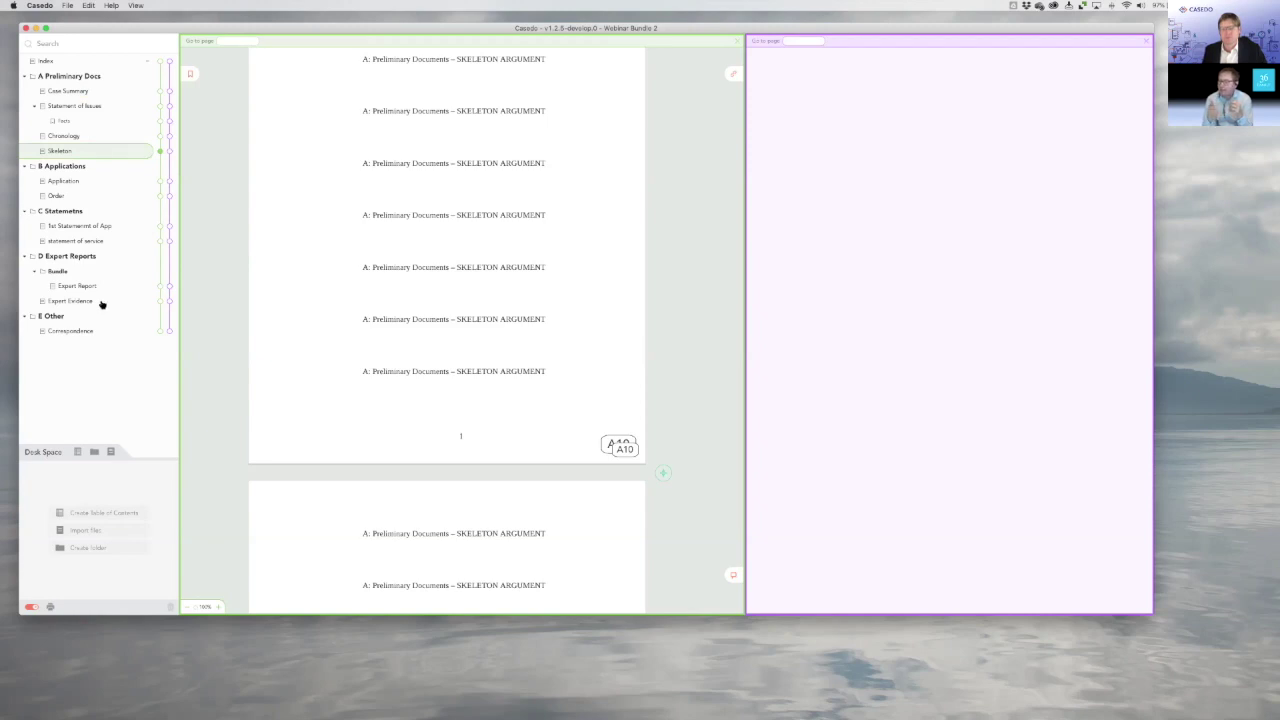
Import the two correspondence PDFs and the EMAIL FROM CLIENT file from the "3 Additional Docs" folder into the Desk Space.
left_click(110, 452)
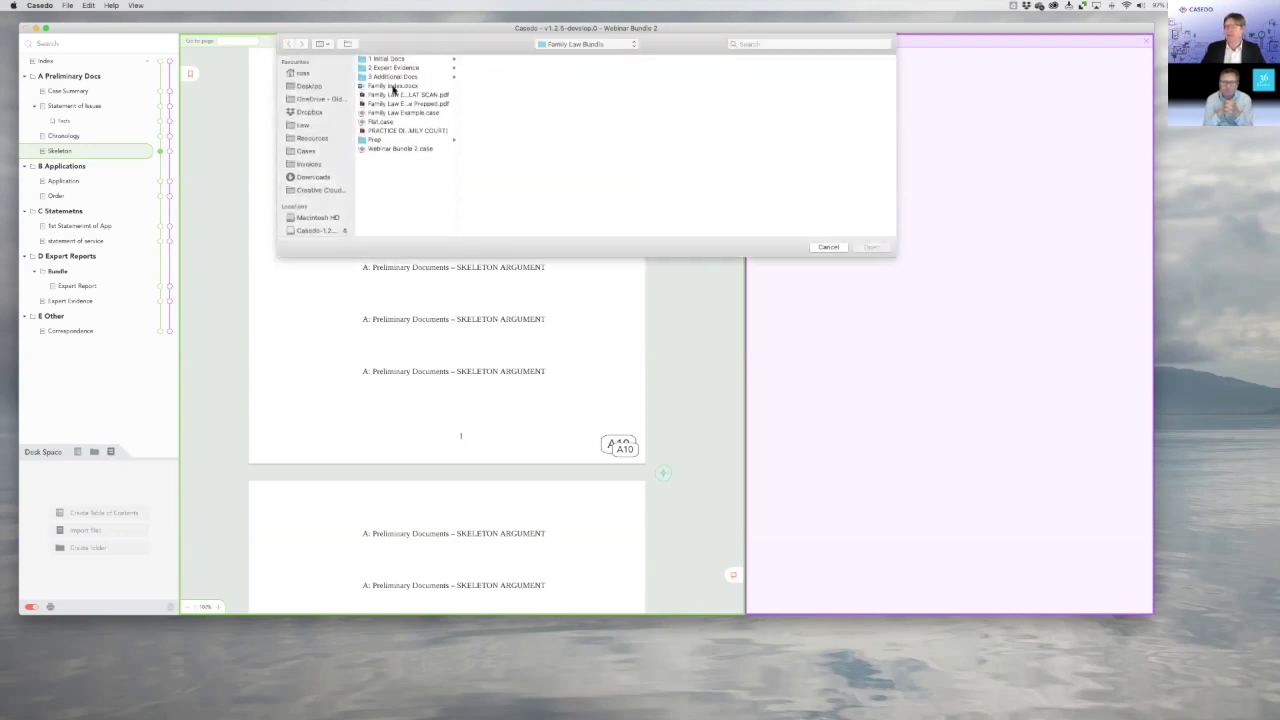
left_click(400, 77)
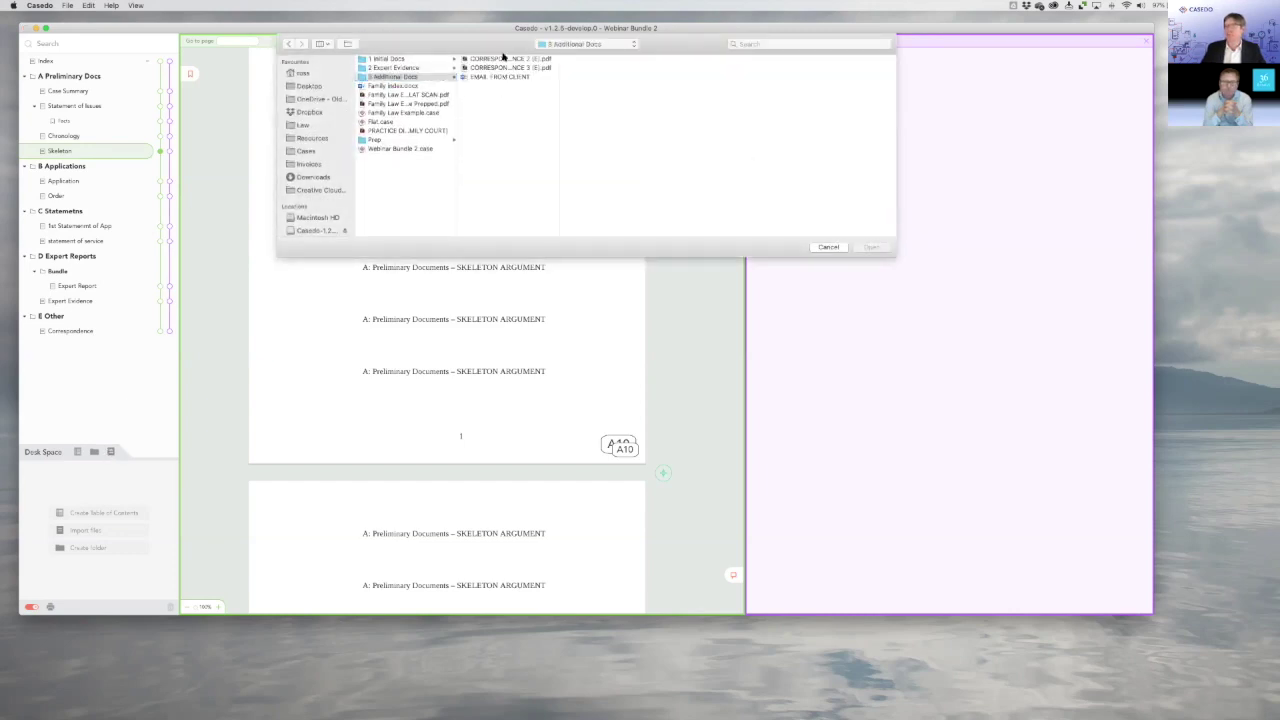
left_click(505, 58)
left_click(500, 77, "shift")
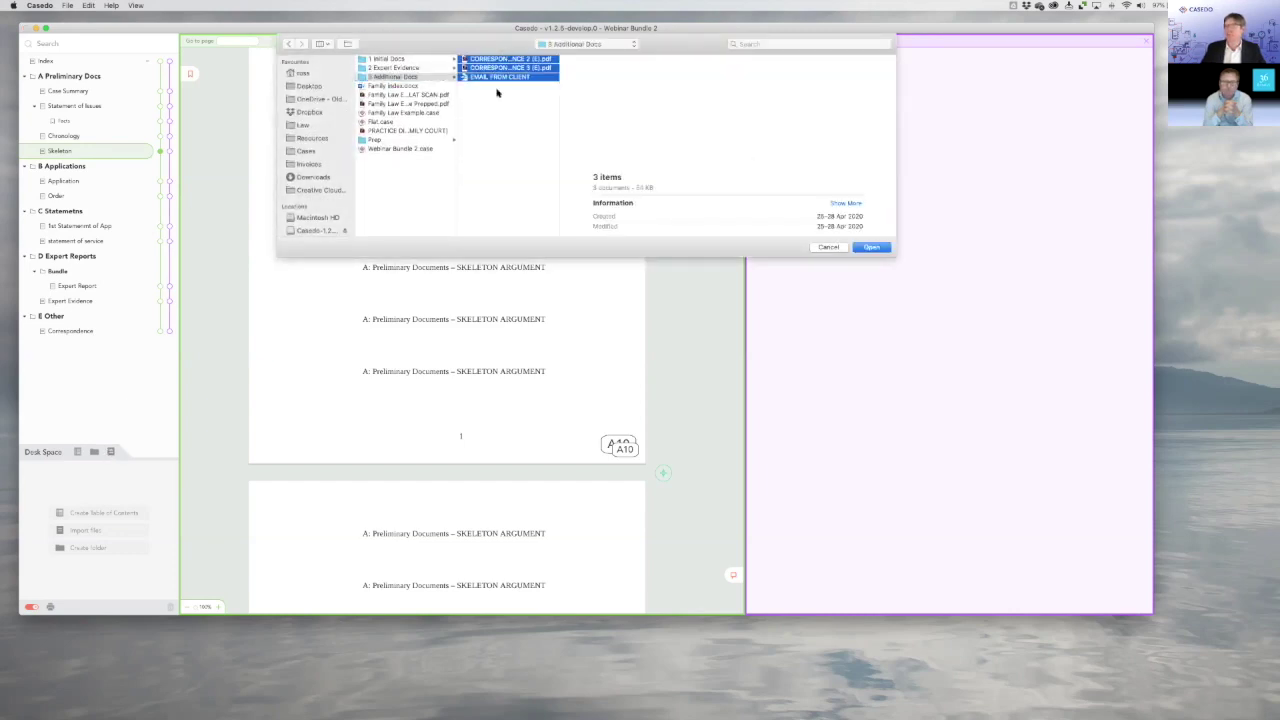
left_click(877, 249)
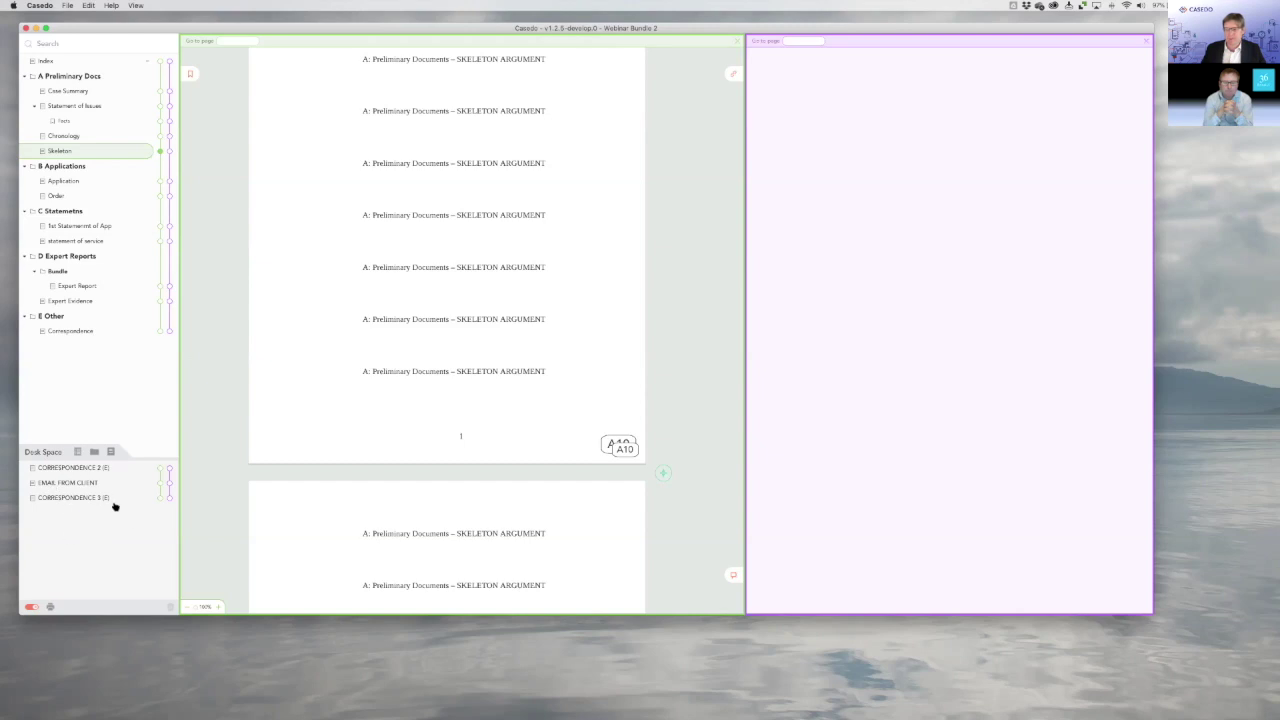
Create a Desk Space folder named "New Corresopndence" and move CORRESPONDENCE 2 (E) and CORRESPONDENCE 3 (E) into it.
left_click(95, 452)
type("New")
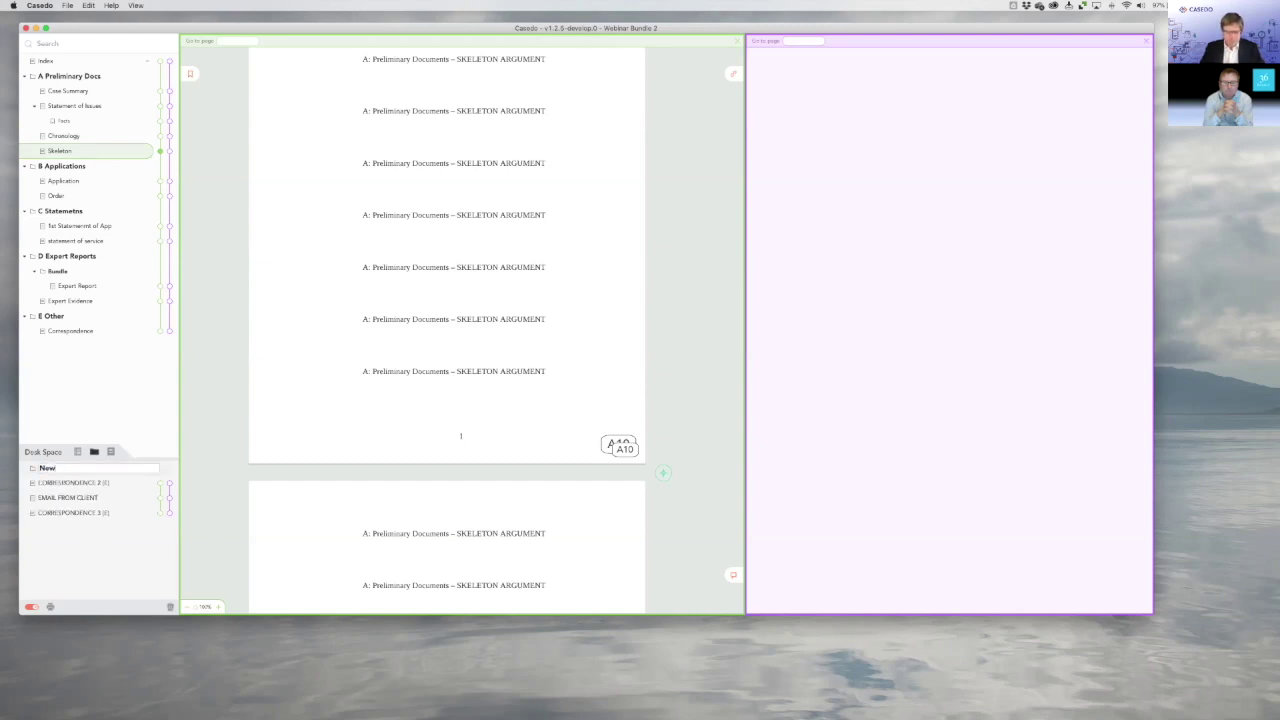
type(" Corresopndenc")
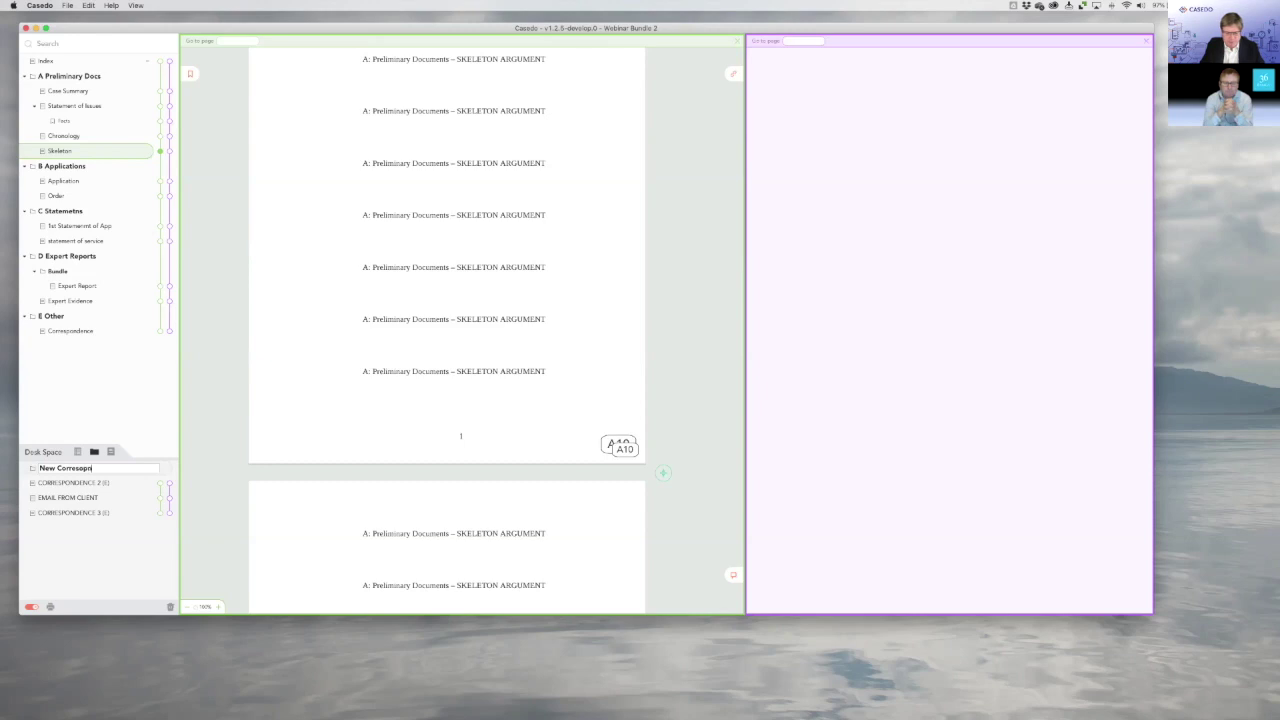
type("e")
key("Return")
left_click_drag(88, 484, 125, 471)
left_click_drag(91, 514, 128, 498)
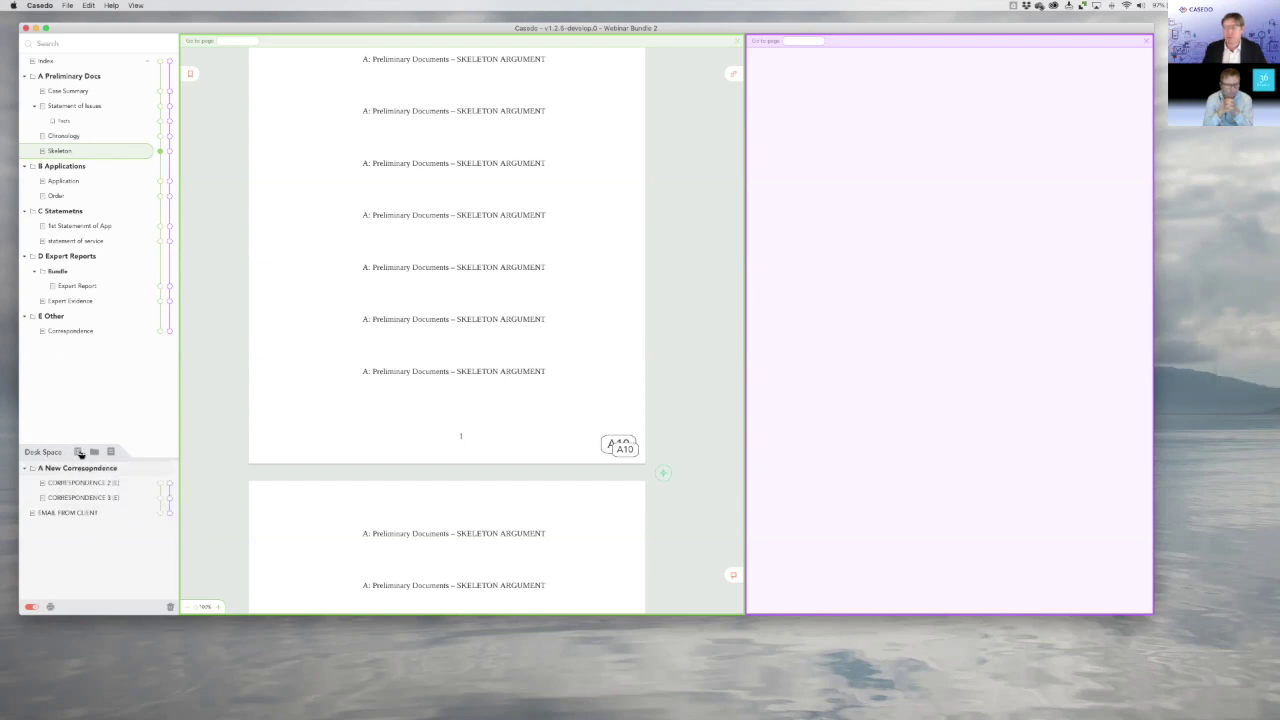
Move the new correspondence folder from the Desk Space into the Other section above the Correspondence document and check the page numbering there.
left_click_drag(80, 470, 126, 531)
left_click(160, 331)
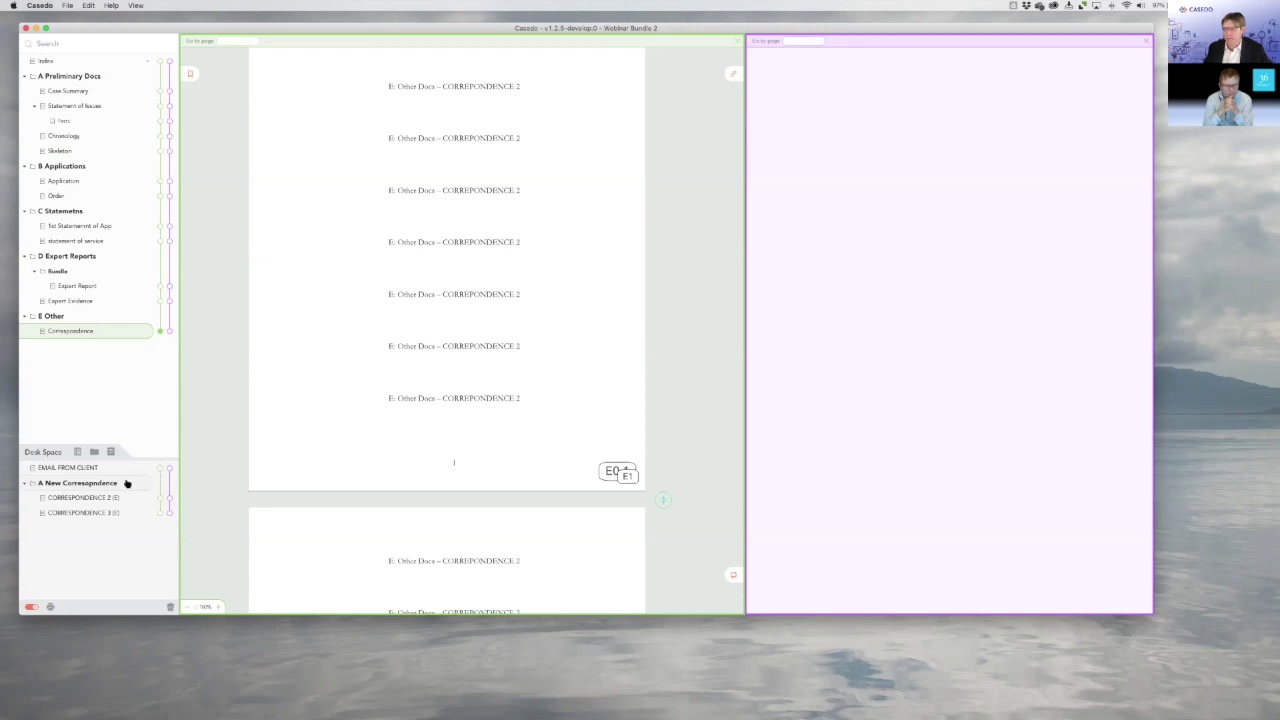
left_click_drag(80, 486, 114, 334)
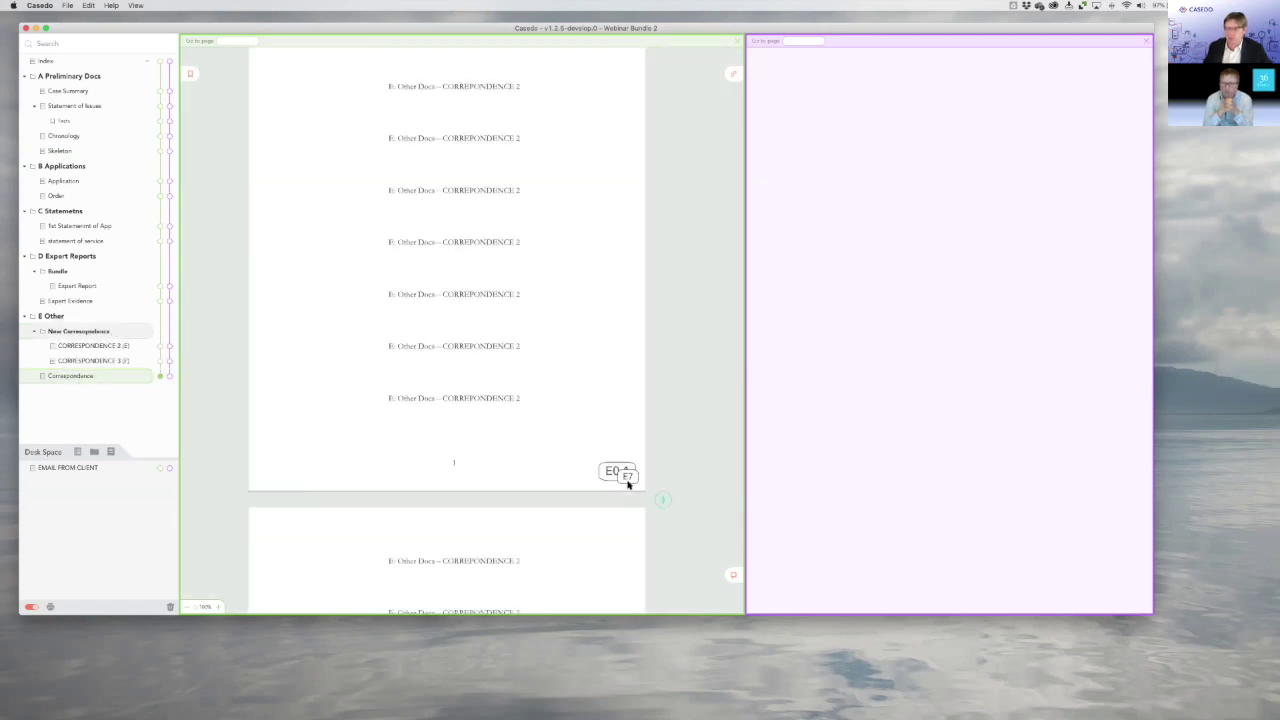
scroll(375, 345, "down", 10)
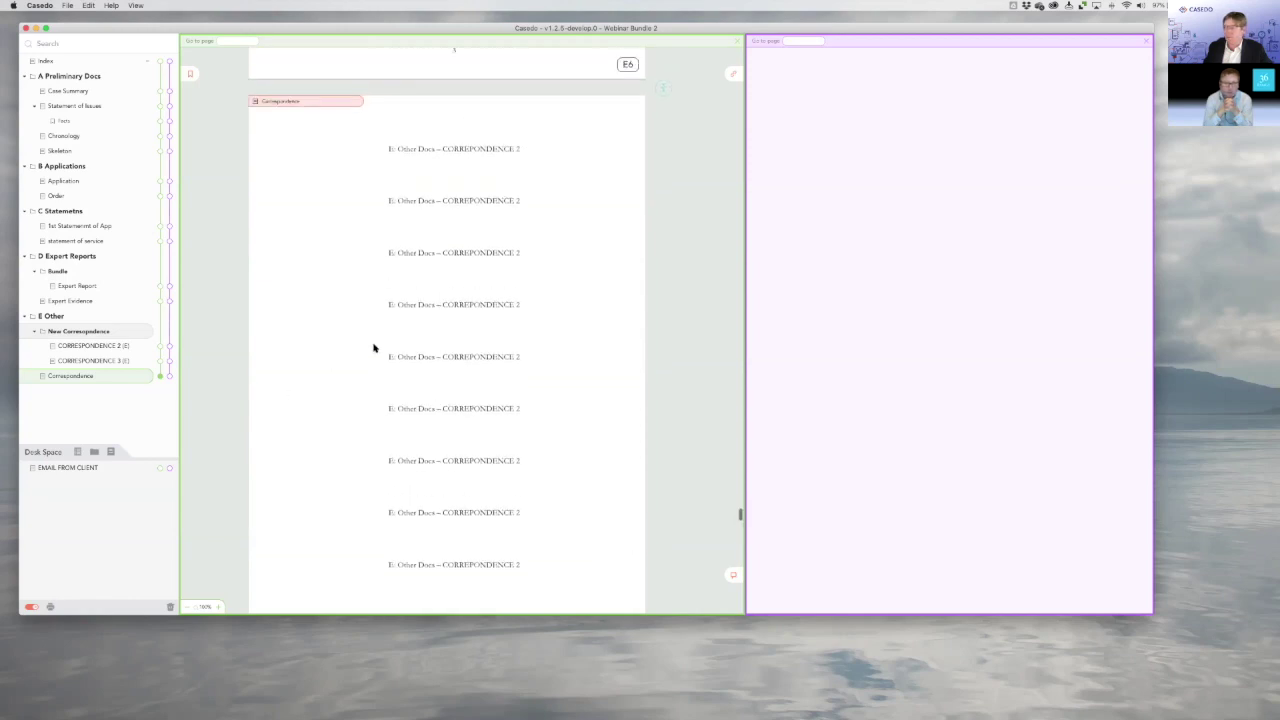
scroll(516, 262, "up", 1)
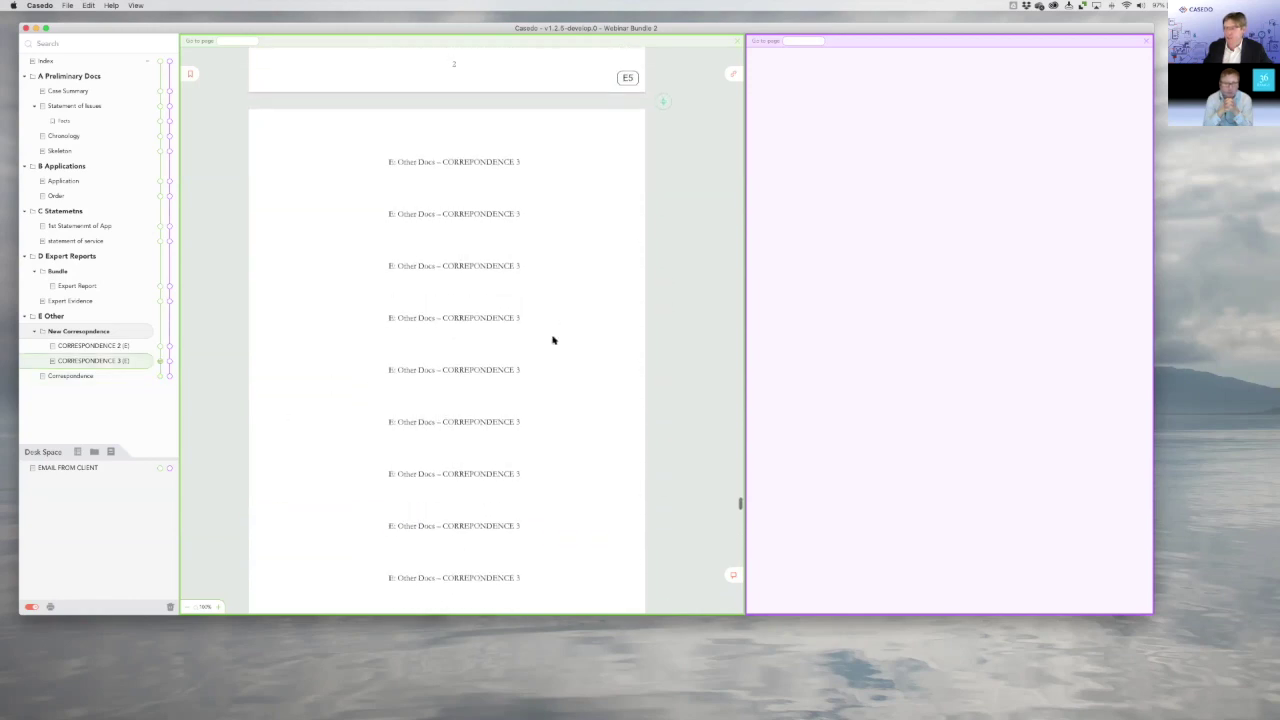
scroll(551, 337, "down", 2)
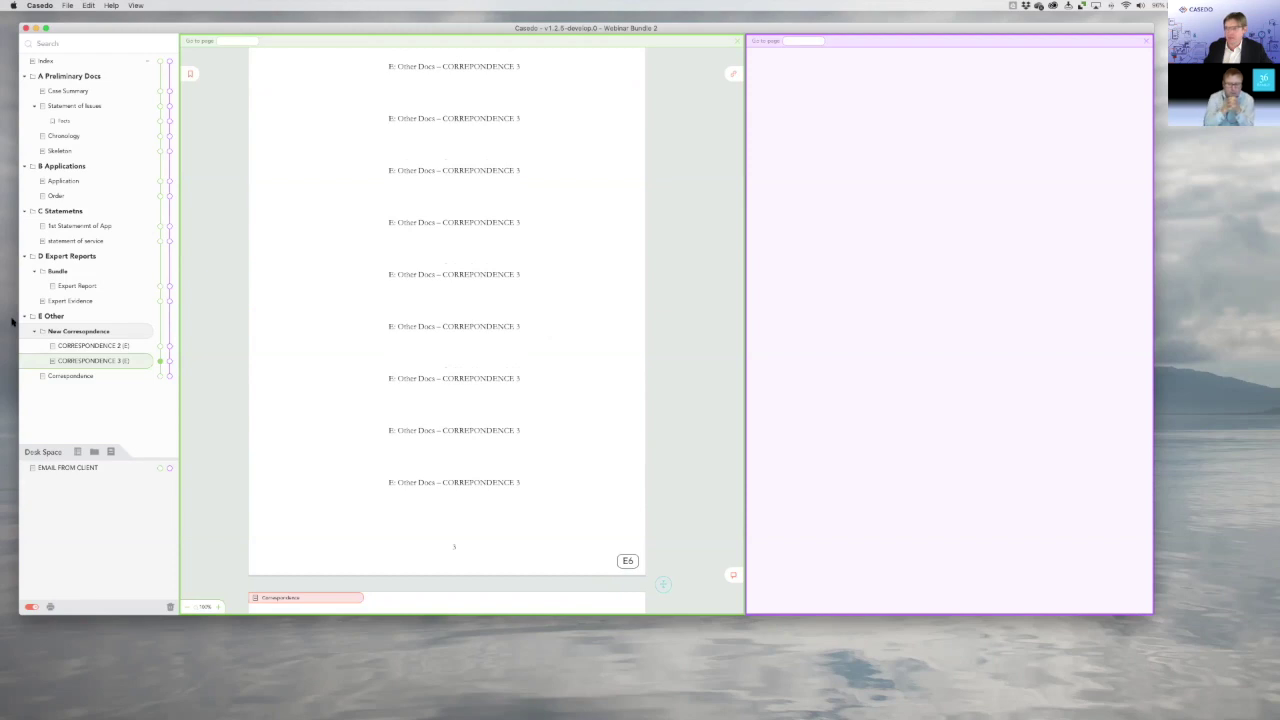
Set CORRESPONDENCE 2 (E) and CORRESPONDENCE 3 (E) to paginate as insert and check the page numbers on both documents.
right_click(88, 347)
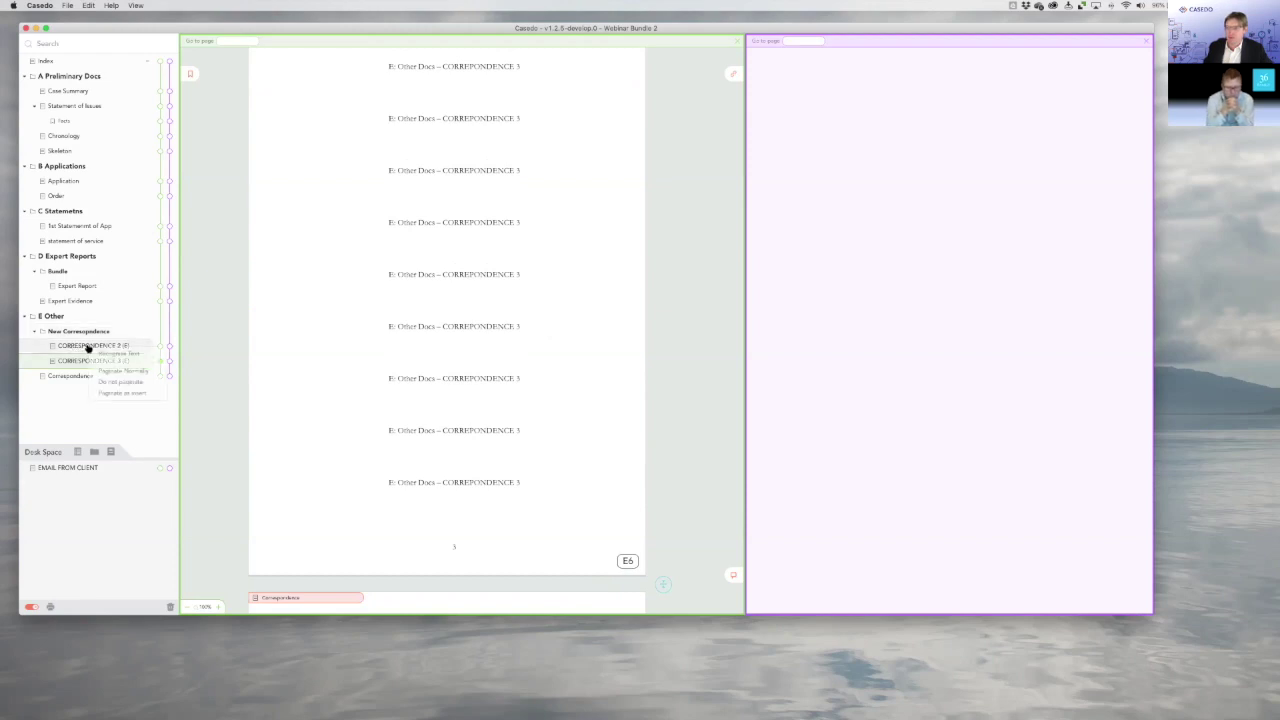
left_click(133, 393)
right_click(88, 363)
left_click(135, 411)
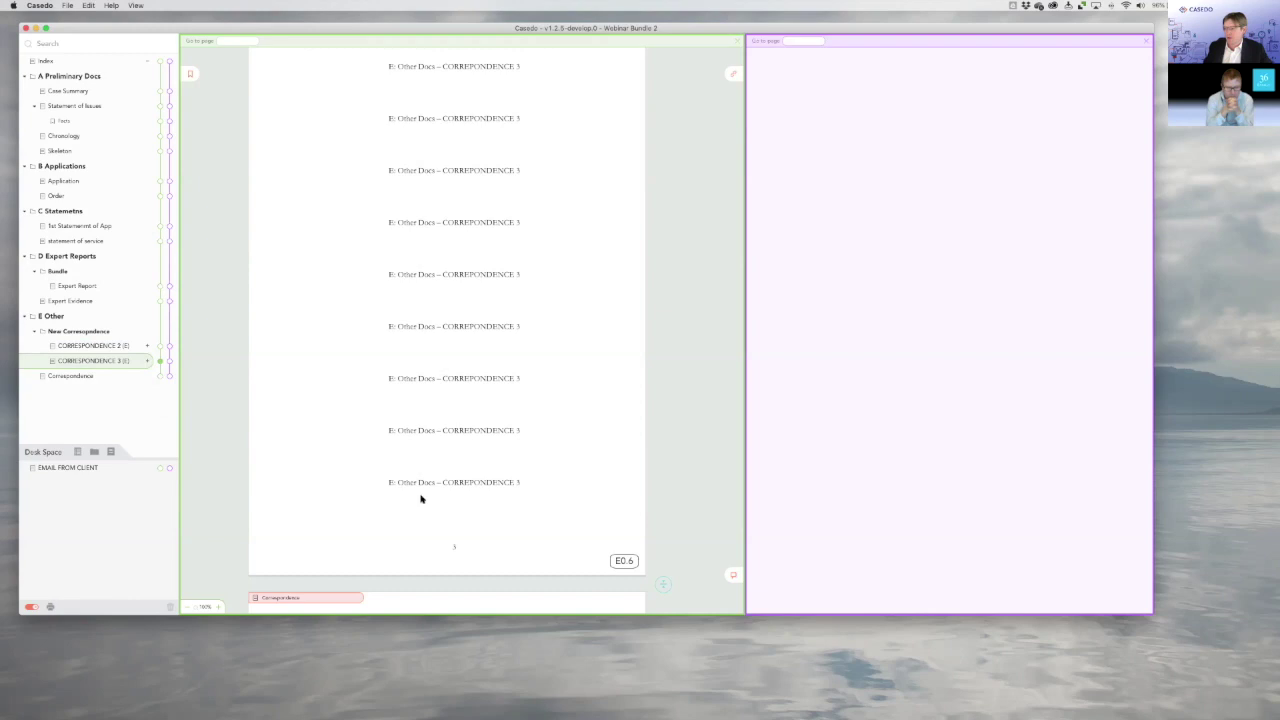
left_click(160, 348)
scroll(400, 350, "down", 5)
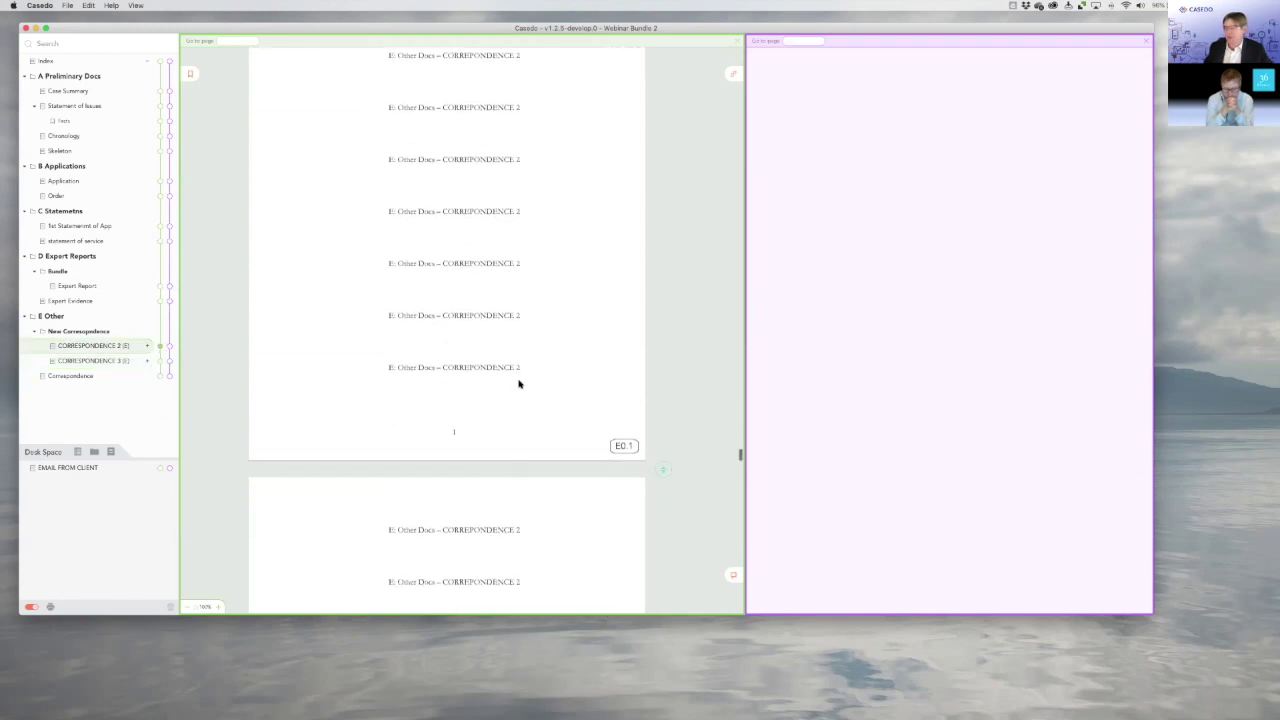
scroll(610, 447, "down", 3)
scroll(610, 447, "down", 10)
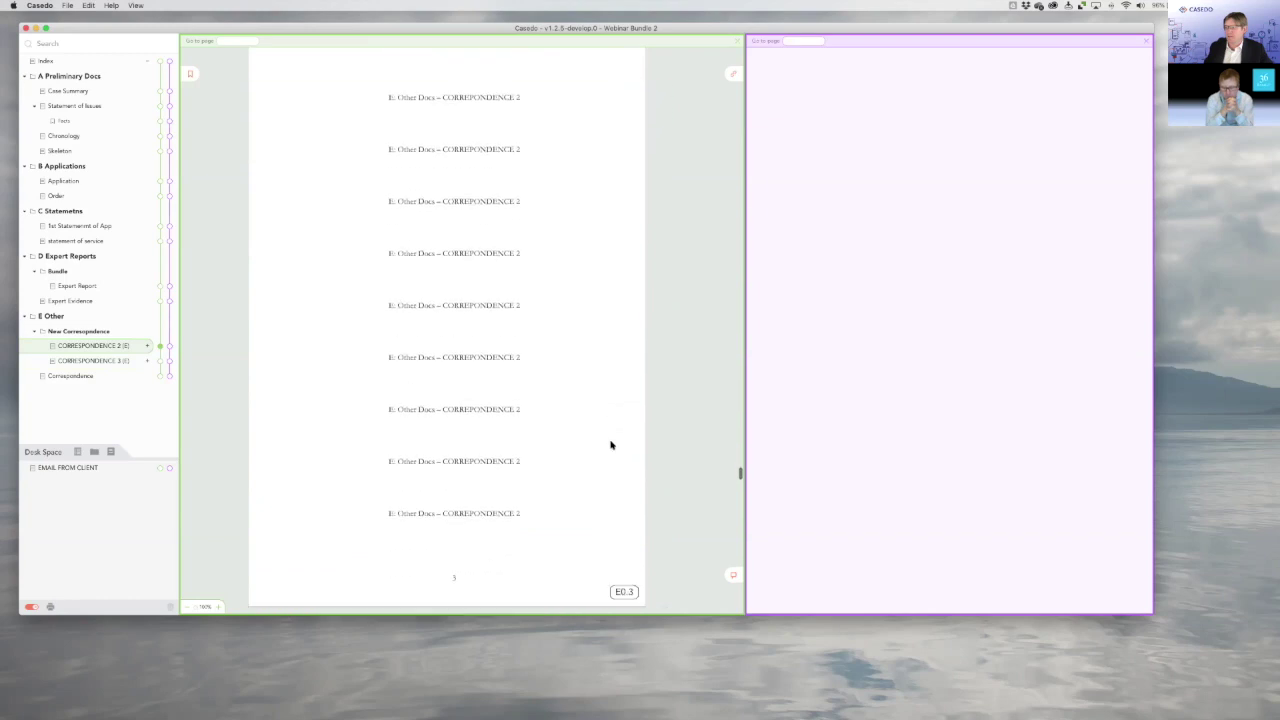
scroll(611, 443, "down", 3)
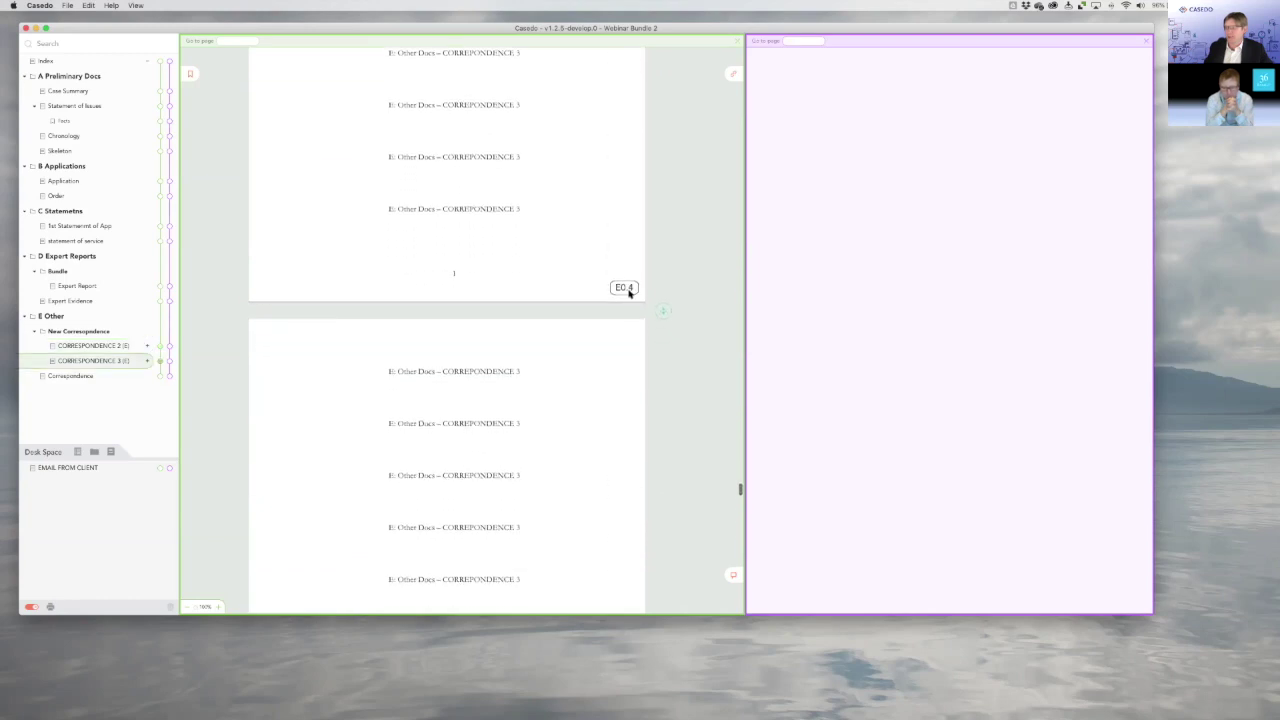
Check the insert page numbers on the remaining pages of CORRESPONDENCE 3 (E), up to the start of the Correspondence document.
scroll(593, 406, "down", 3)
scroll(593, 406, "down", 6)
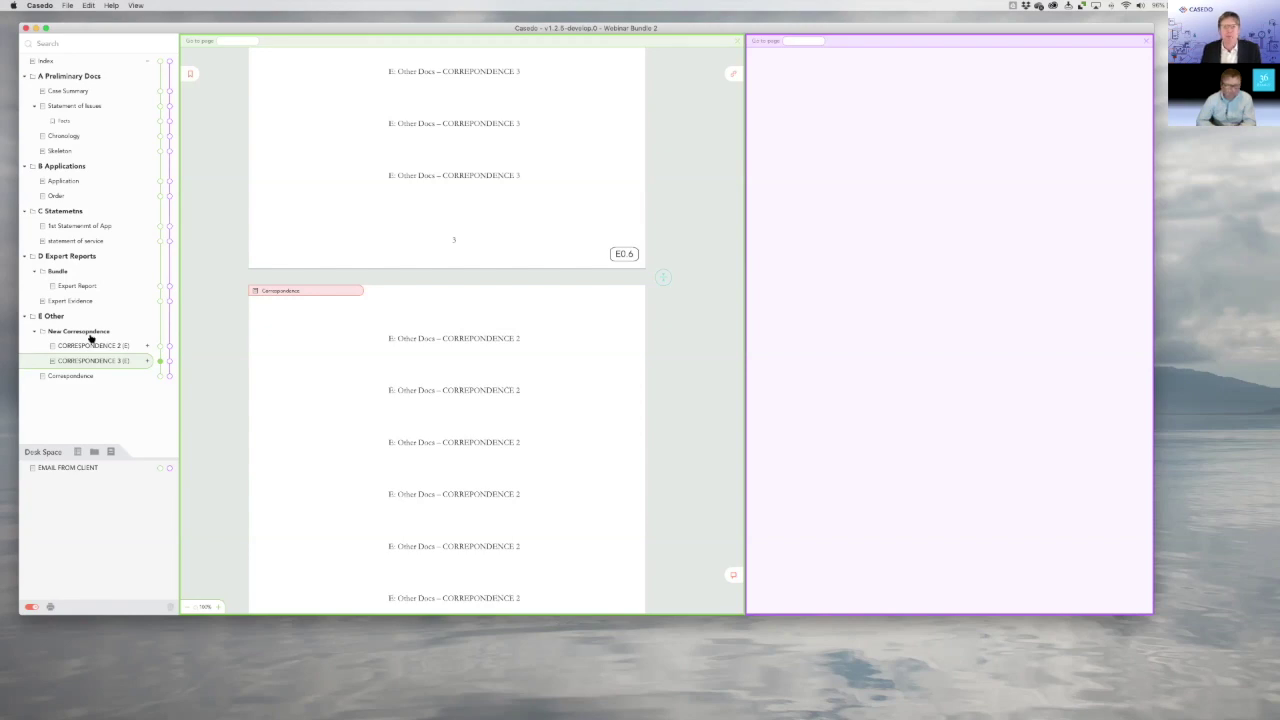
mouse_move(76, 334)
left_mouse_down()
mouse_move(109, 306)
mouse_move(114, 343)
mouse_move(100, 340)
left_mouse_up()
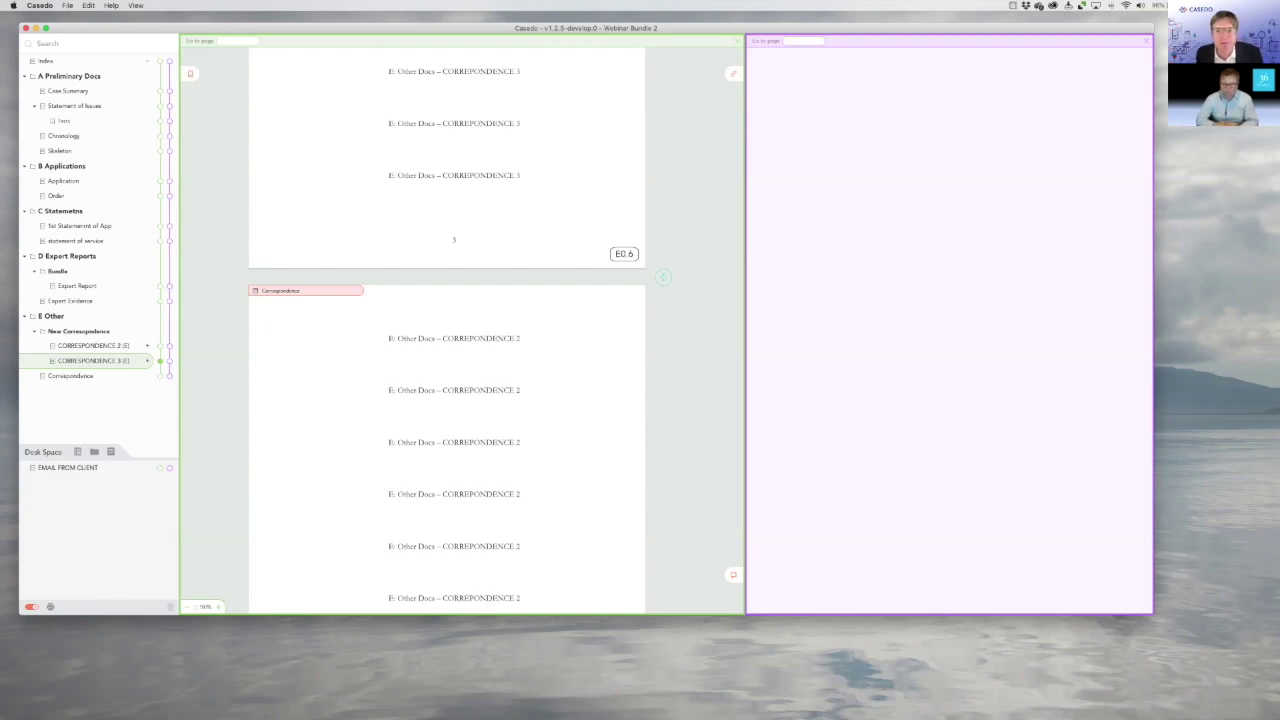
left_click_drag(137, 34, 135, 32)
Toggle the pagination type to continuous numbering and back to section numbering, checking the page number on the Application document.
left_click(89, 6)
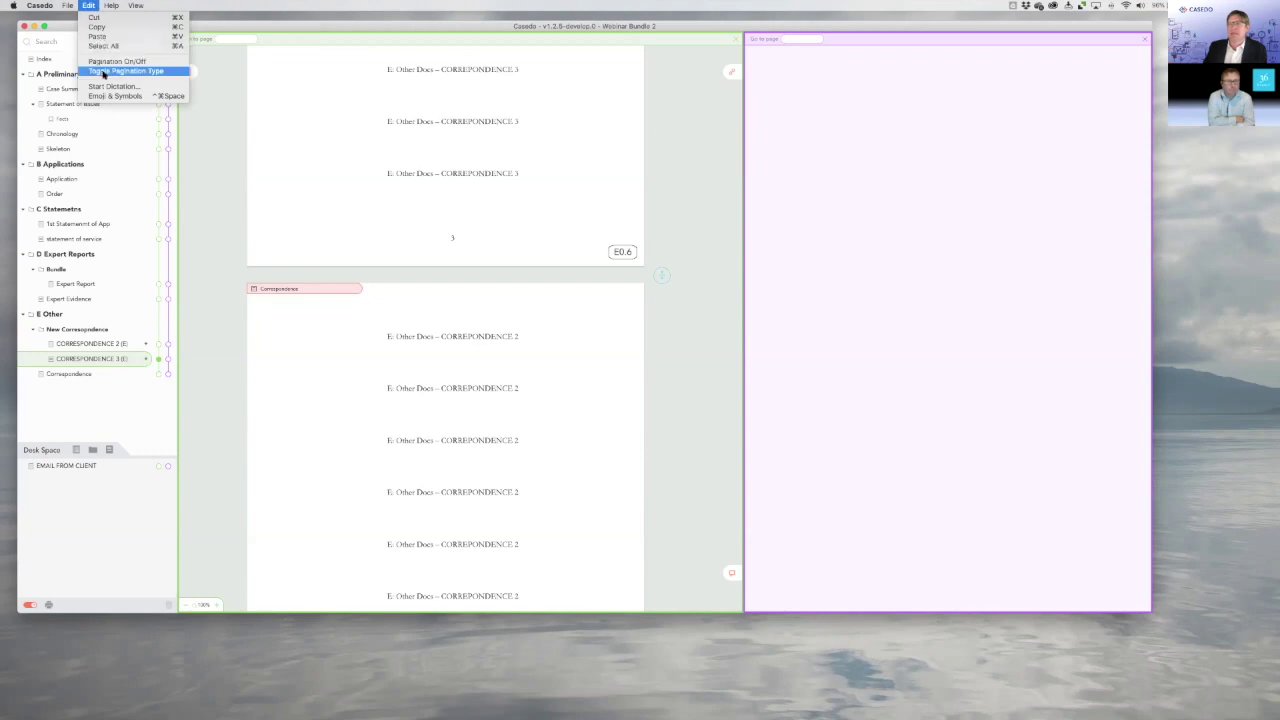
left_click(134, 74)
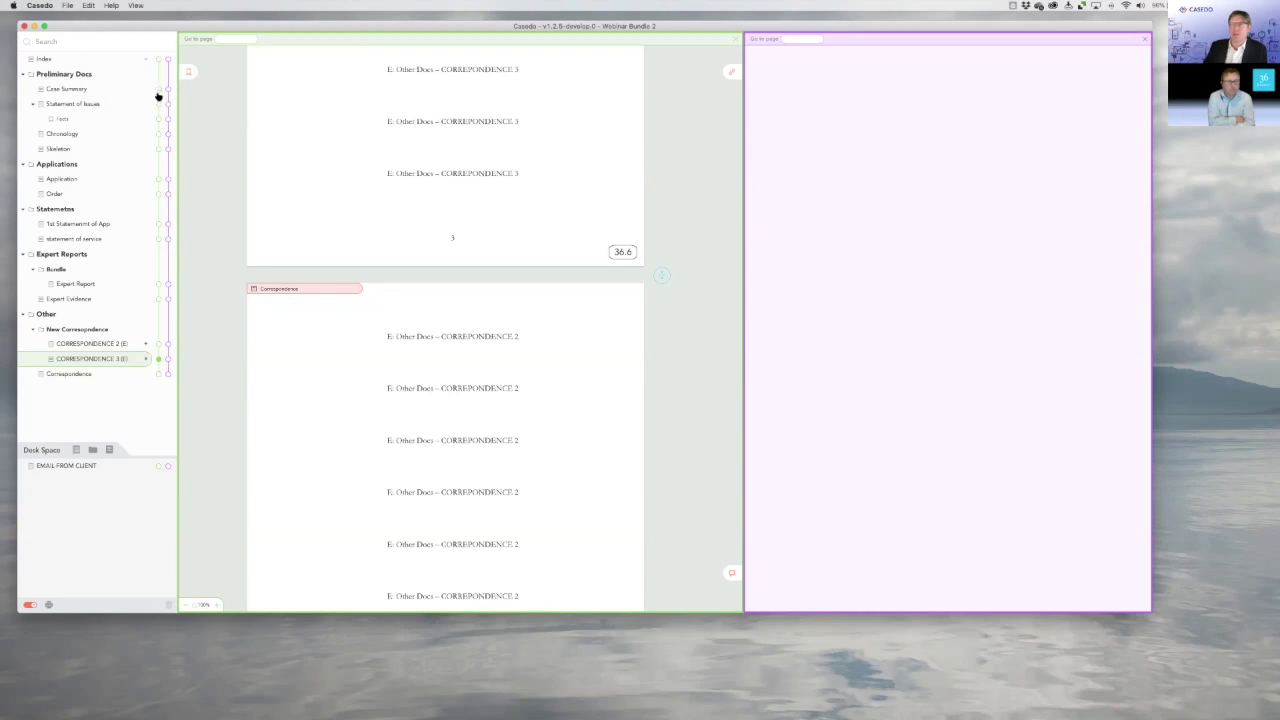
left_click(156, 181)
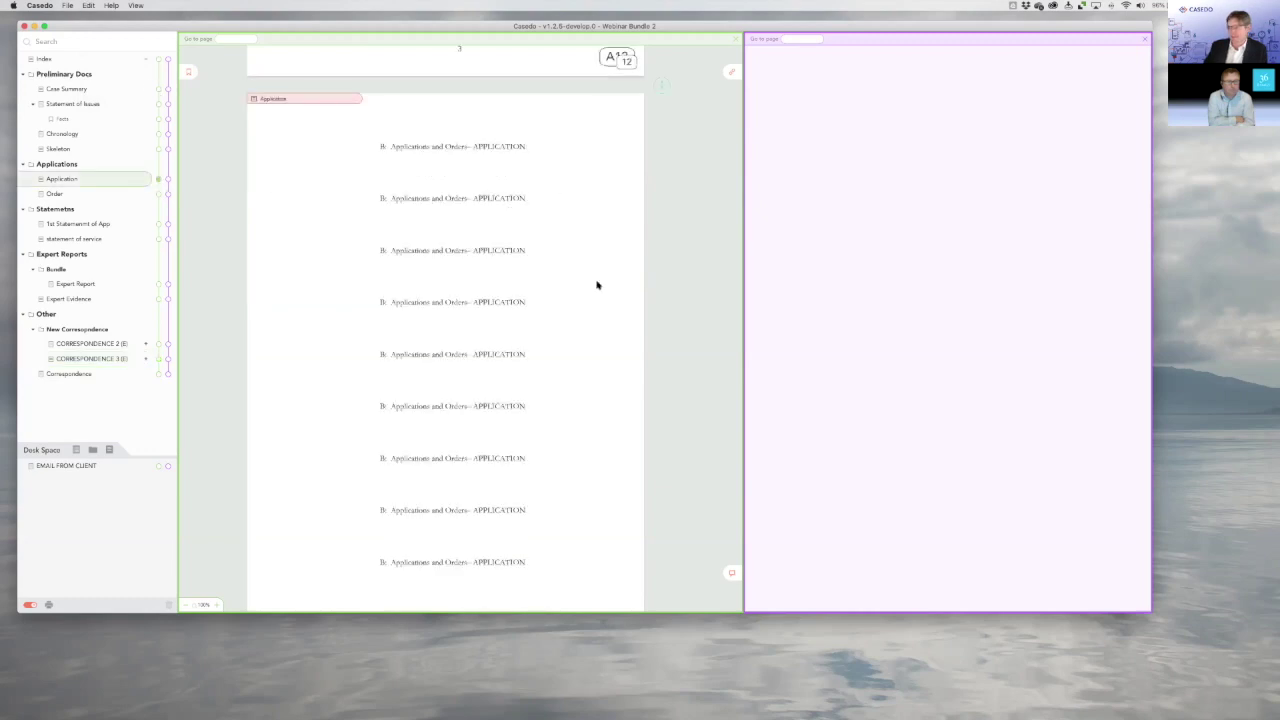
scroll(597, 285, "down", 3)
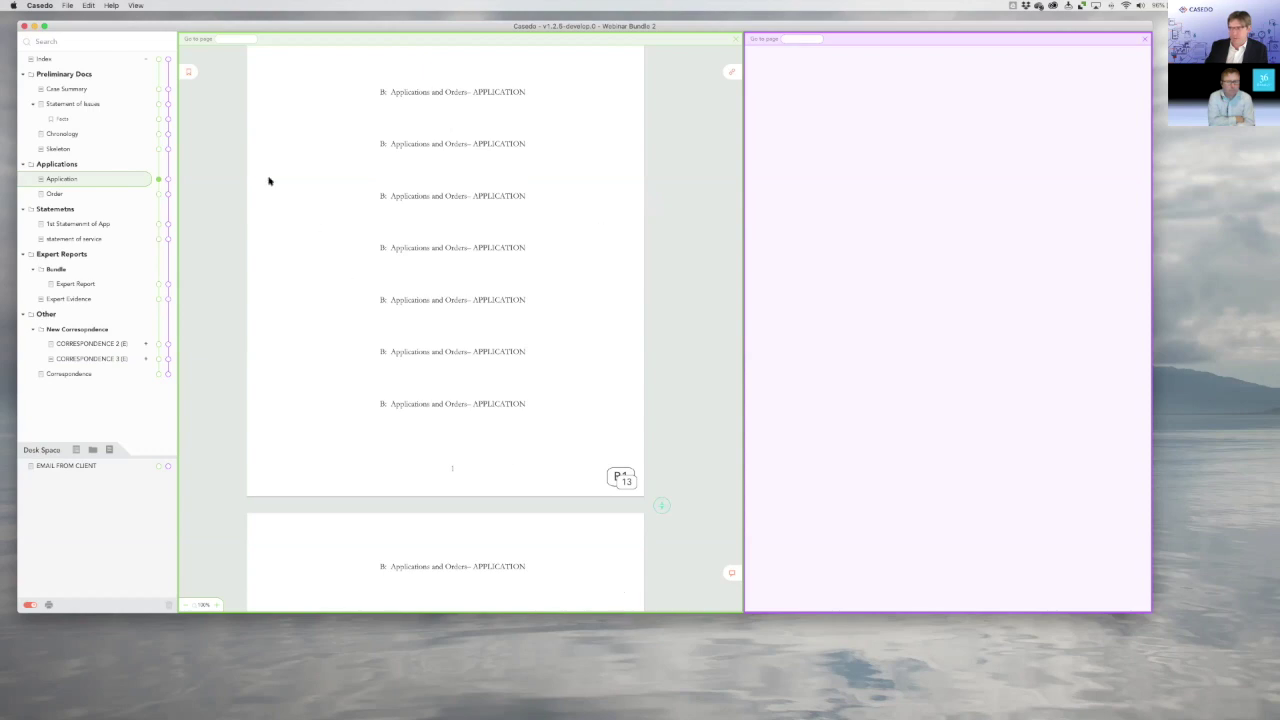
left_click(86, 10)
left_click(128, 70)
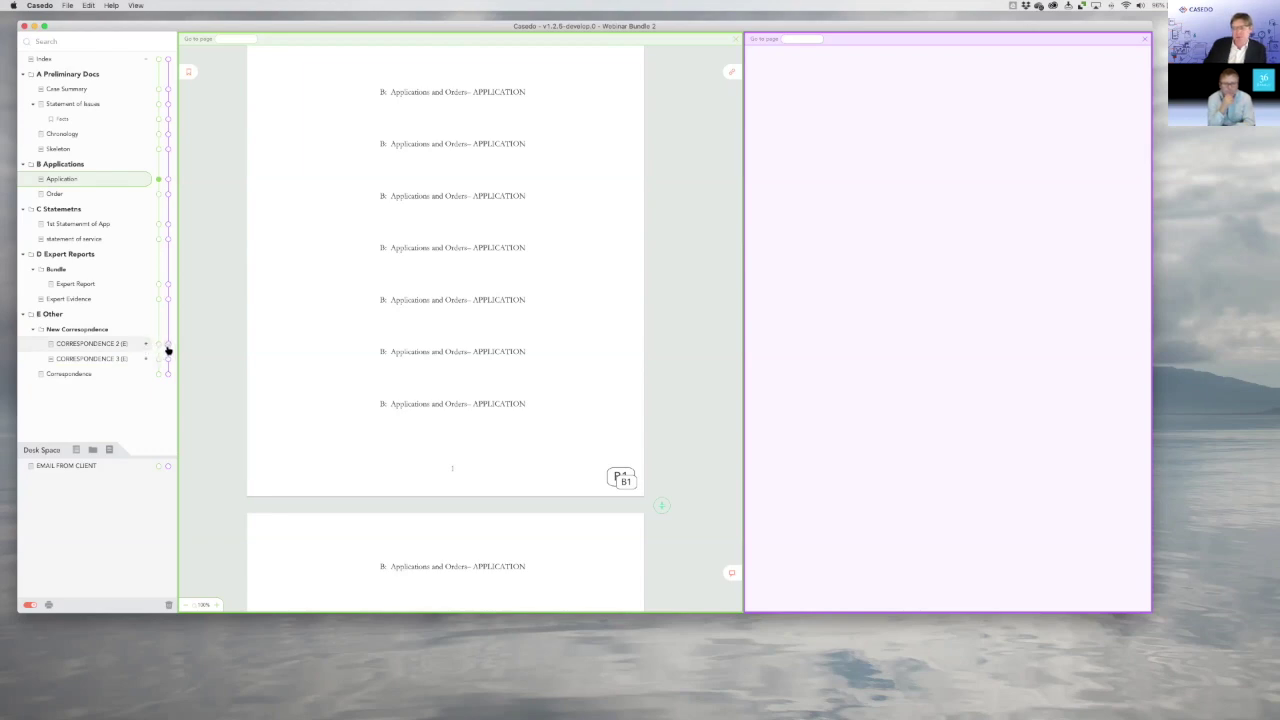
Move the new correspondence folder into the Applications section between Application and Order and check the page numbers around the insert.
left_click_drag(86, 331, 129, 199)
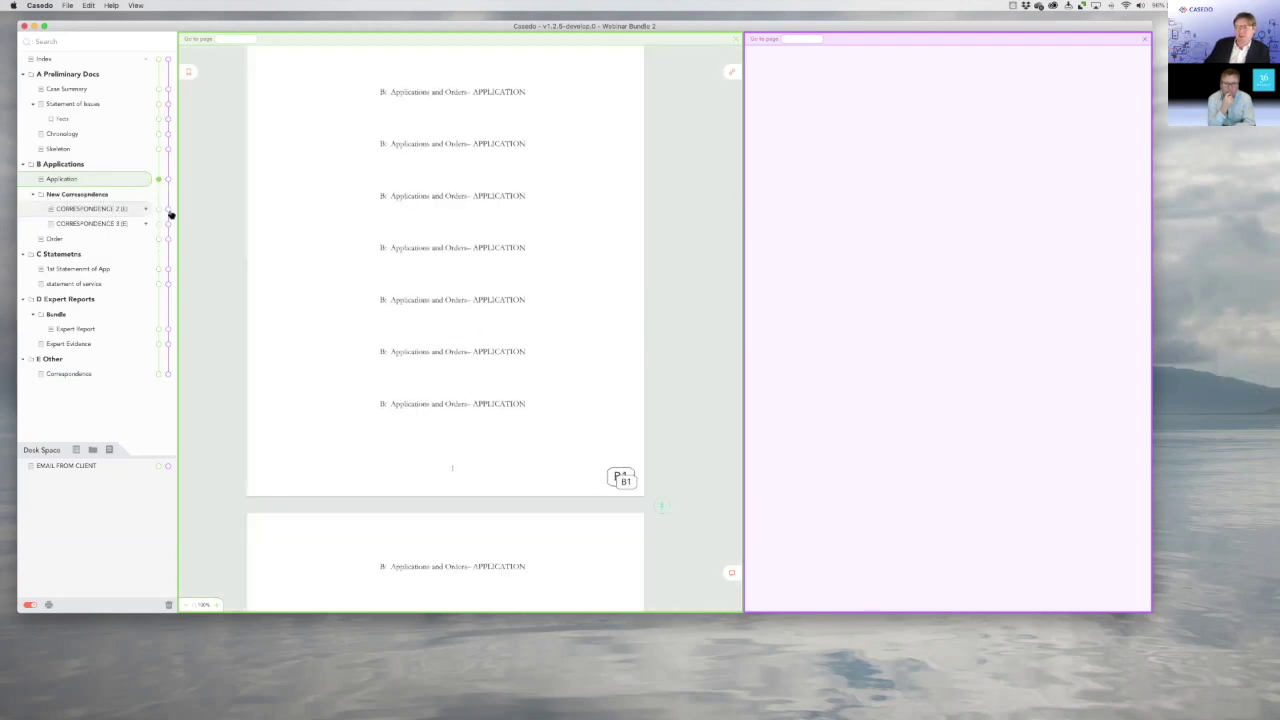
left_click(158, 208)
scroll(600, 440, "down", 2)
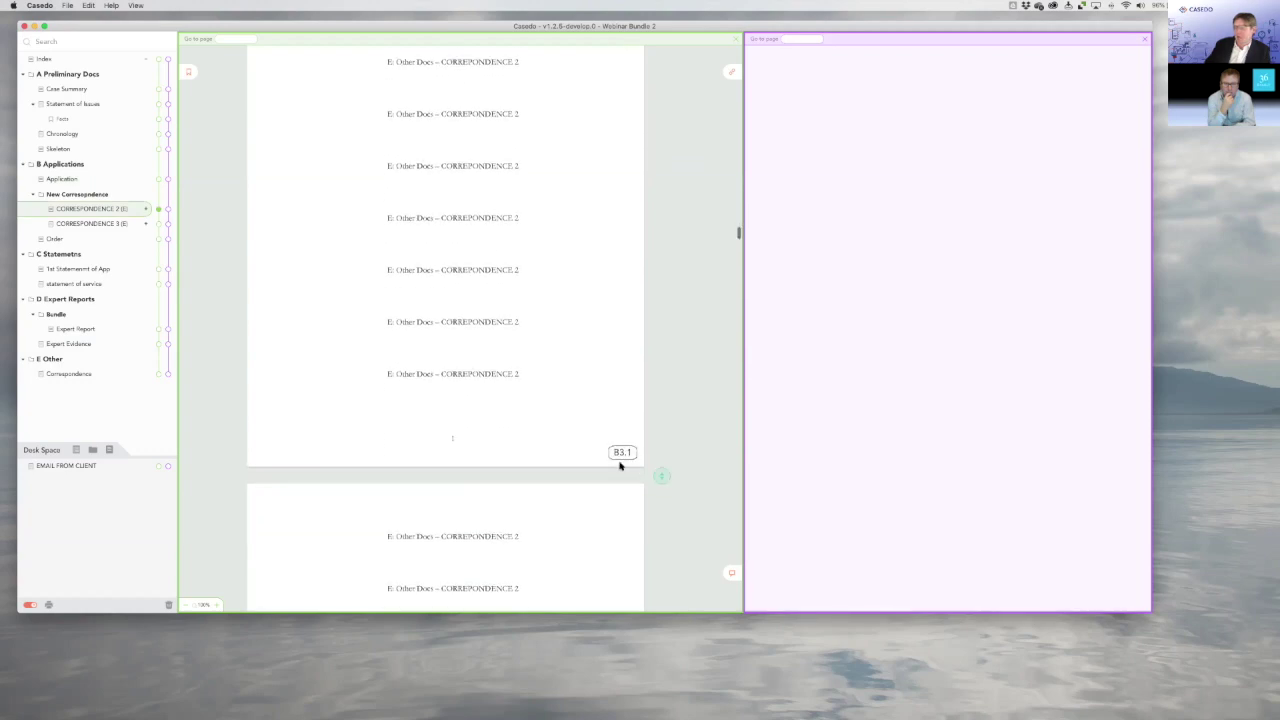
scroll(620, 450, "down", 5)
scroll(620, 432, "up", 10)
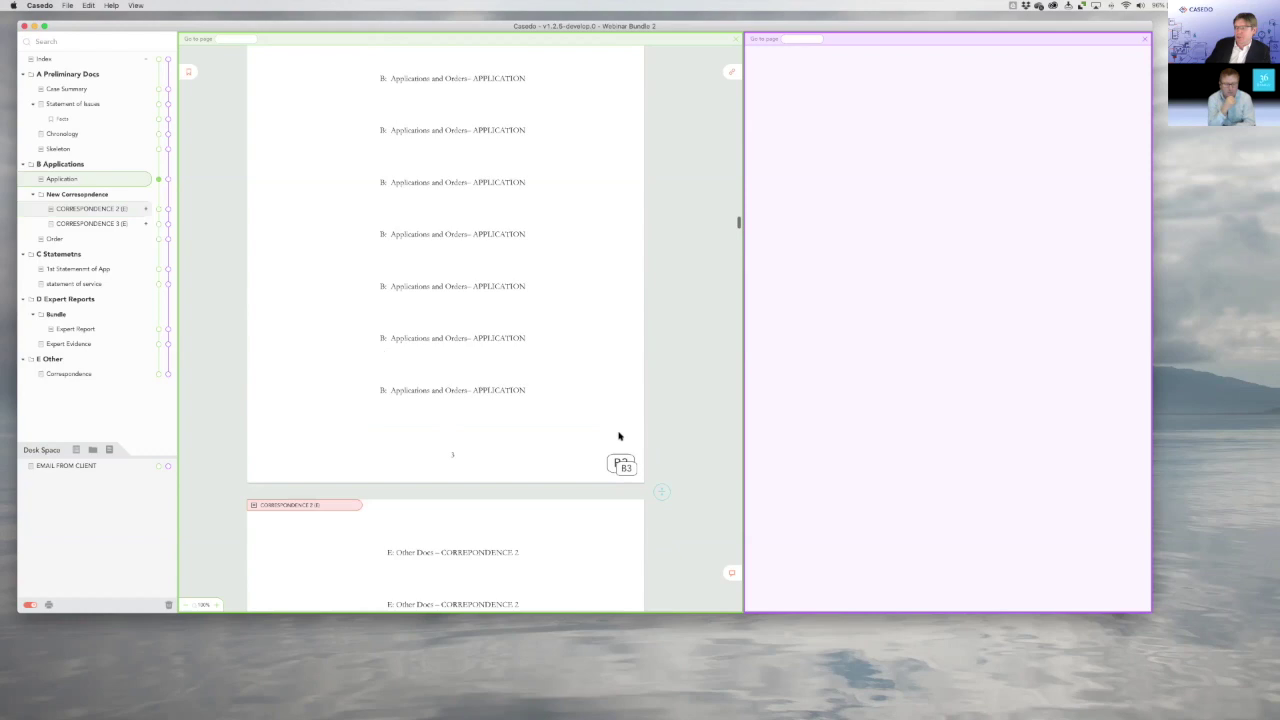
Move the new correspondence folder into Preliminary Docs below Case Summary and check the page number on CORRESPONDENCE 2 (E).
left_click_drag(80, 196, 121, 109)
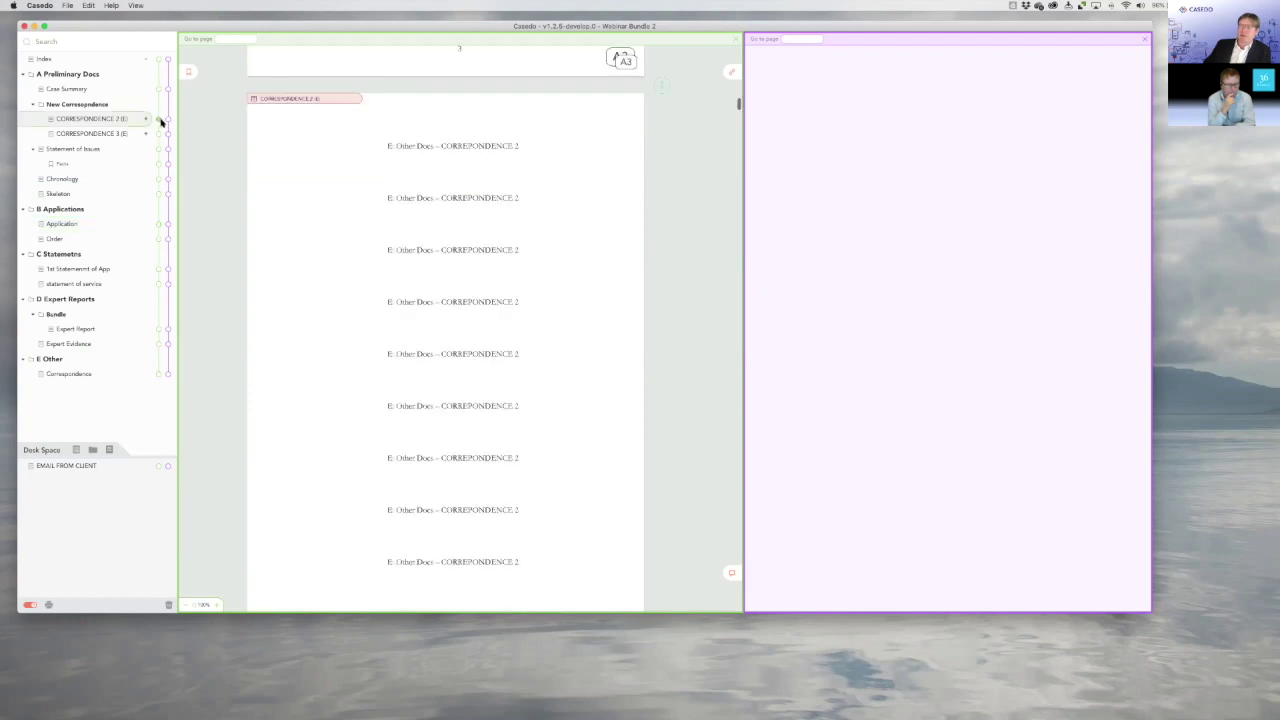
scroll(426, 269, "down", 3)
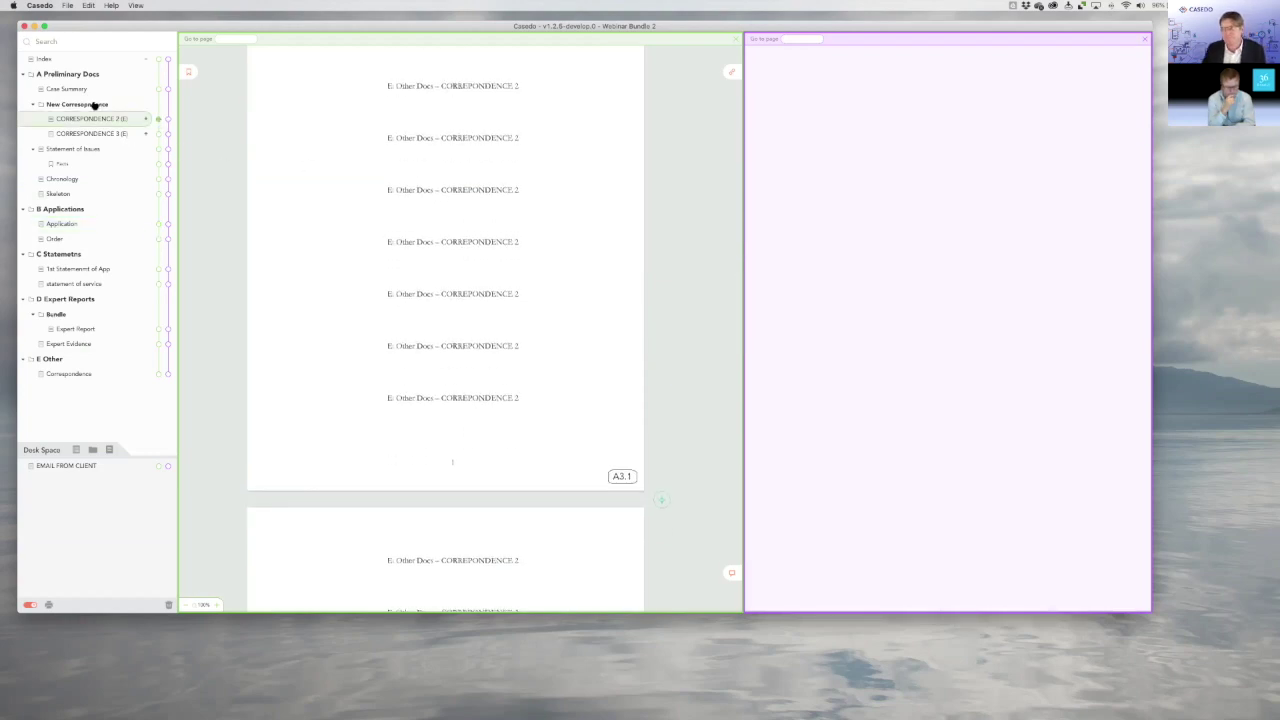
Set EMAIL FROM CLIENT to not paginate, then move it from the Desk Space to just below the Index and view it.
right_click(78, 468)
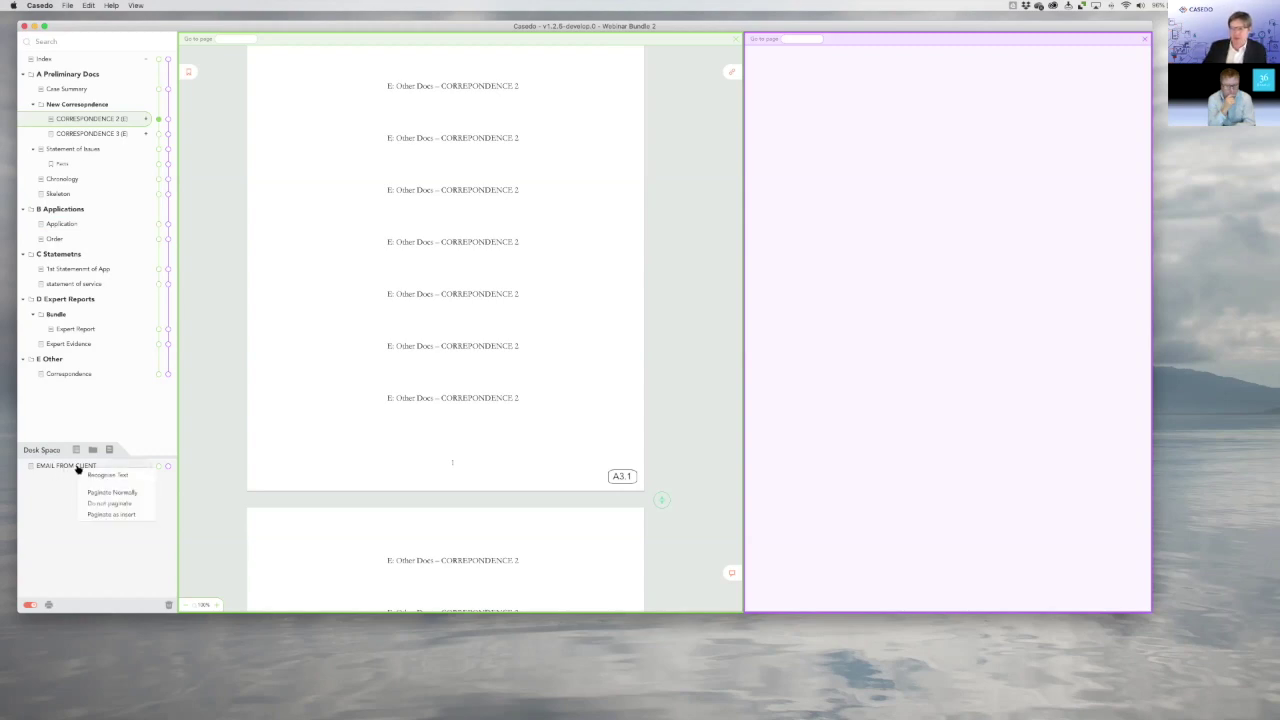
left_click(123, 505)
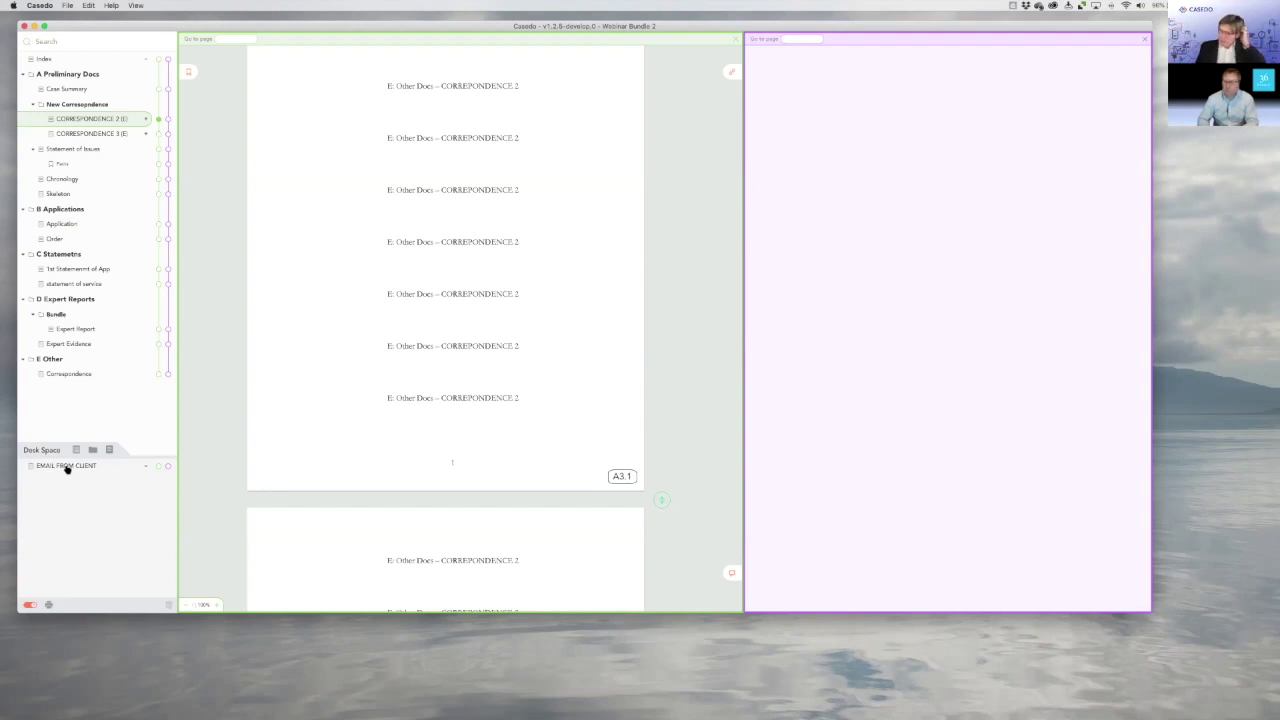
left_click_drag(66, 462, 108, 72)
left_click(159, 75)
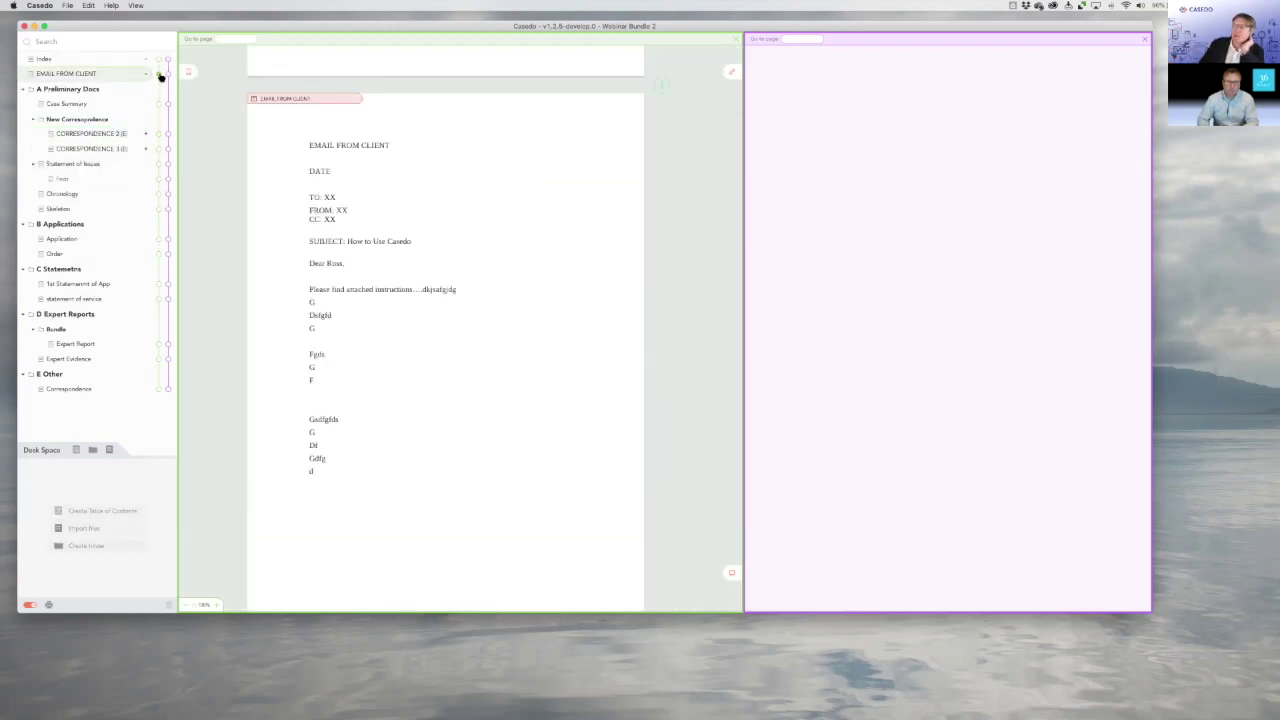
scroll(408, 263, "down", 2)
Move EMAIL FROM CLIENT into section C between the first statement and the statement of service and check the pagination around it.
left_click_drag(80, 72, 121, 292)
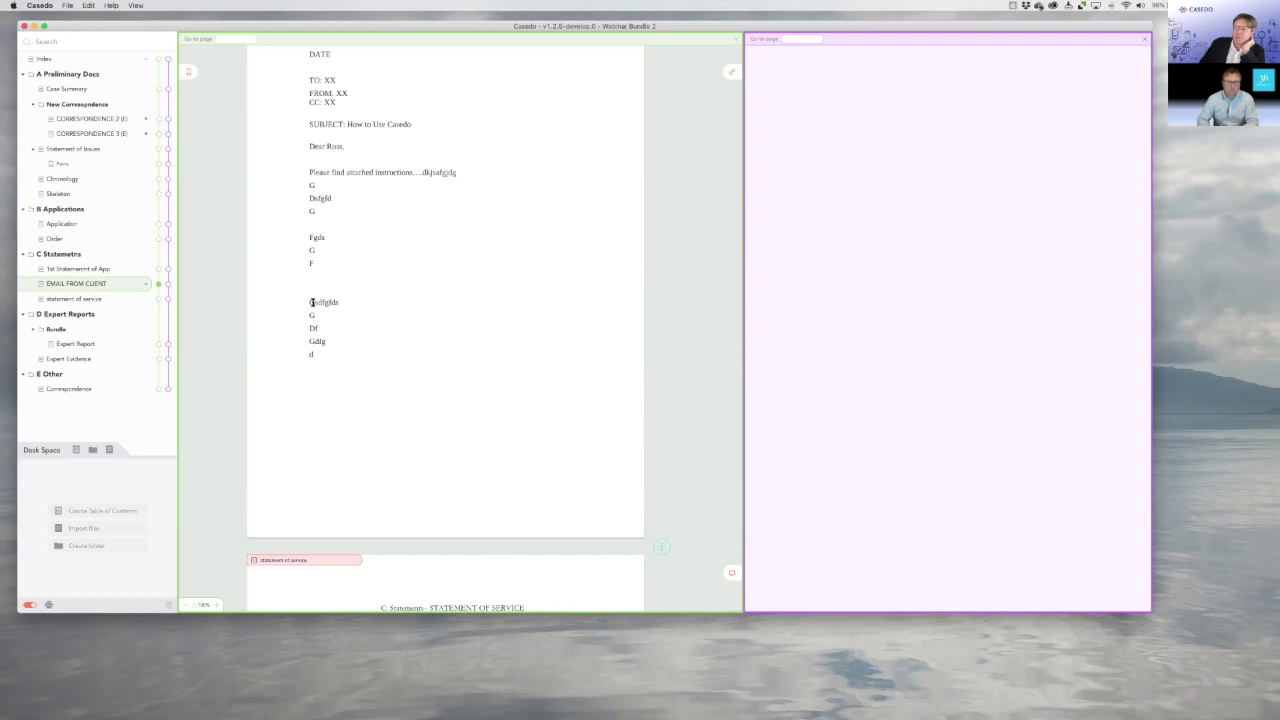
scroll(309, 287, "up", 5)
scroll(320, 287, "down", 3)
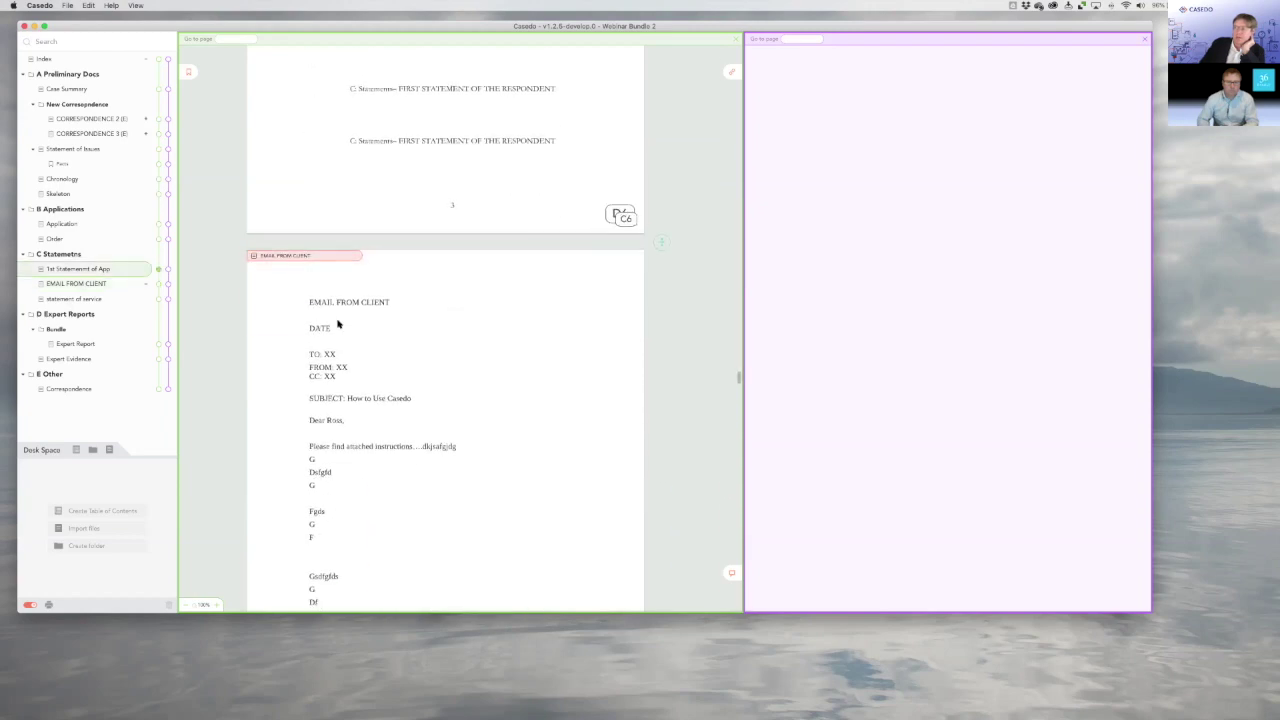
scroll(362, 328, "down", 2)
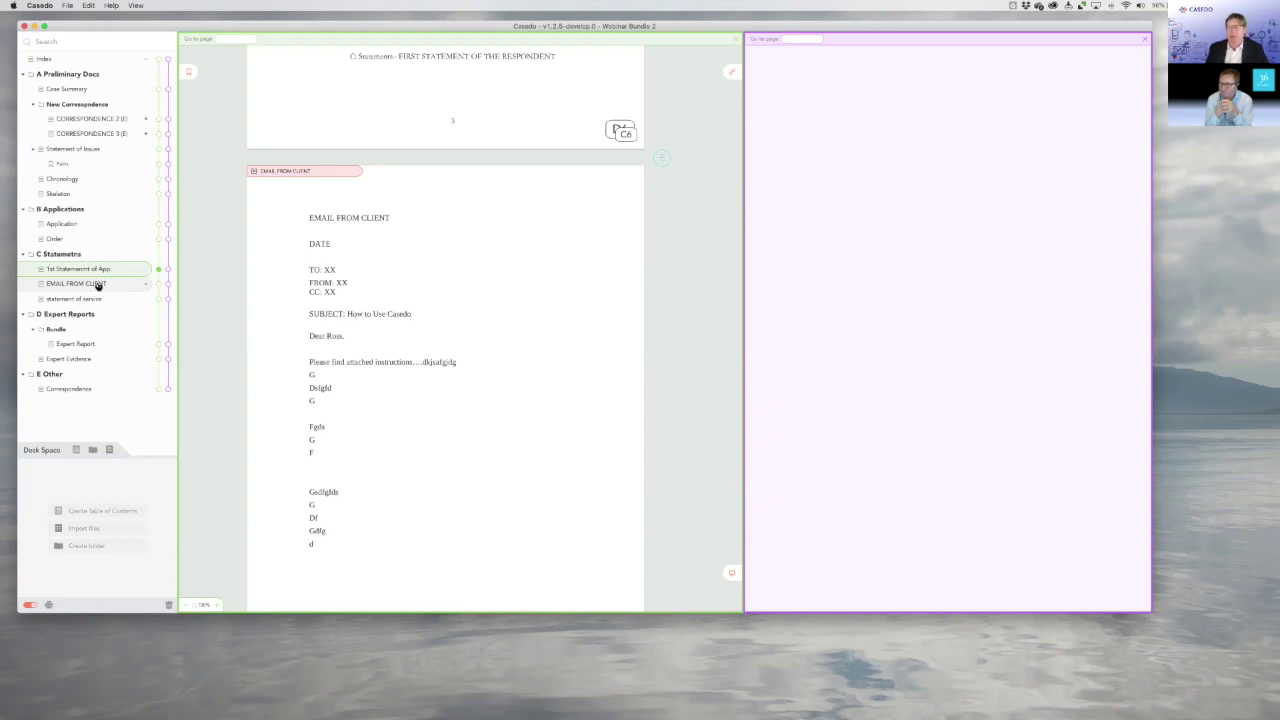
Open the "Substantive" tax appeal case from the recent cases.
left_click(67, 5)
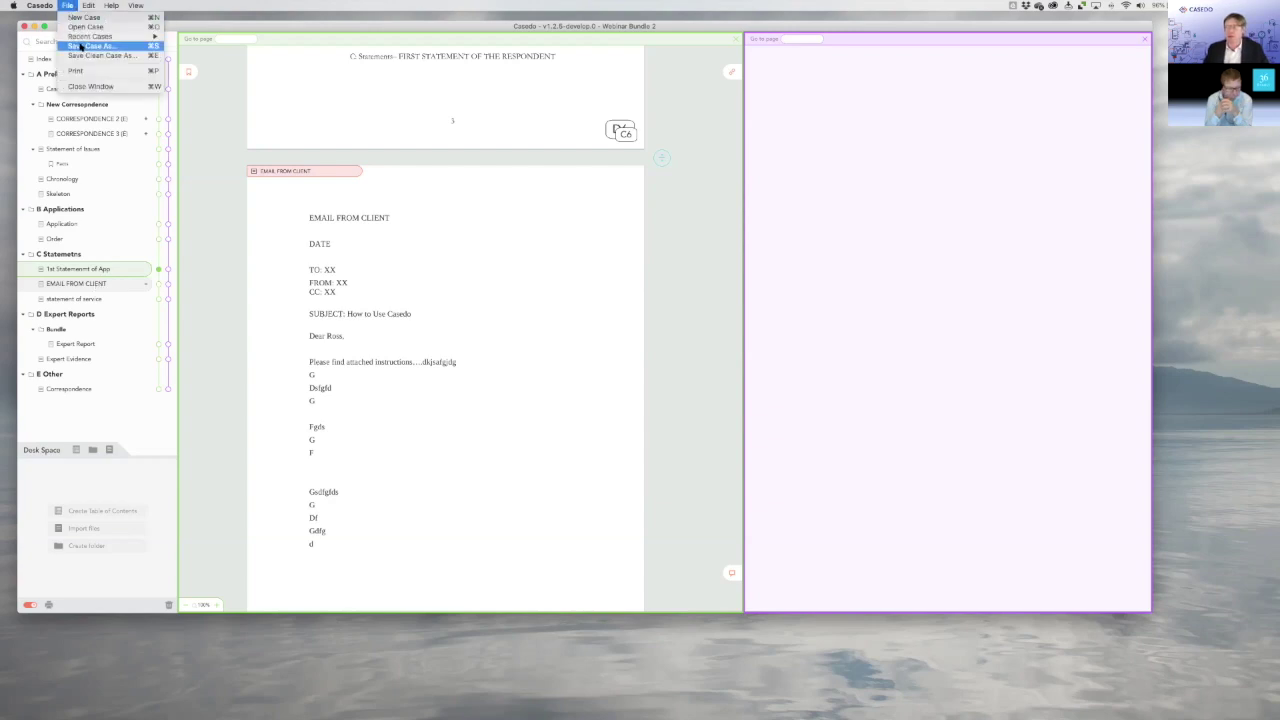
mouse_move(90, 36)
left_click(220, 47)
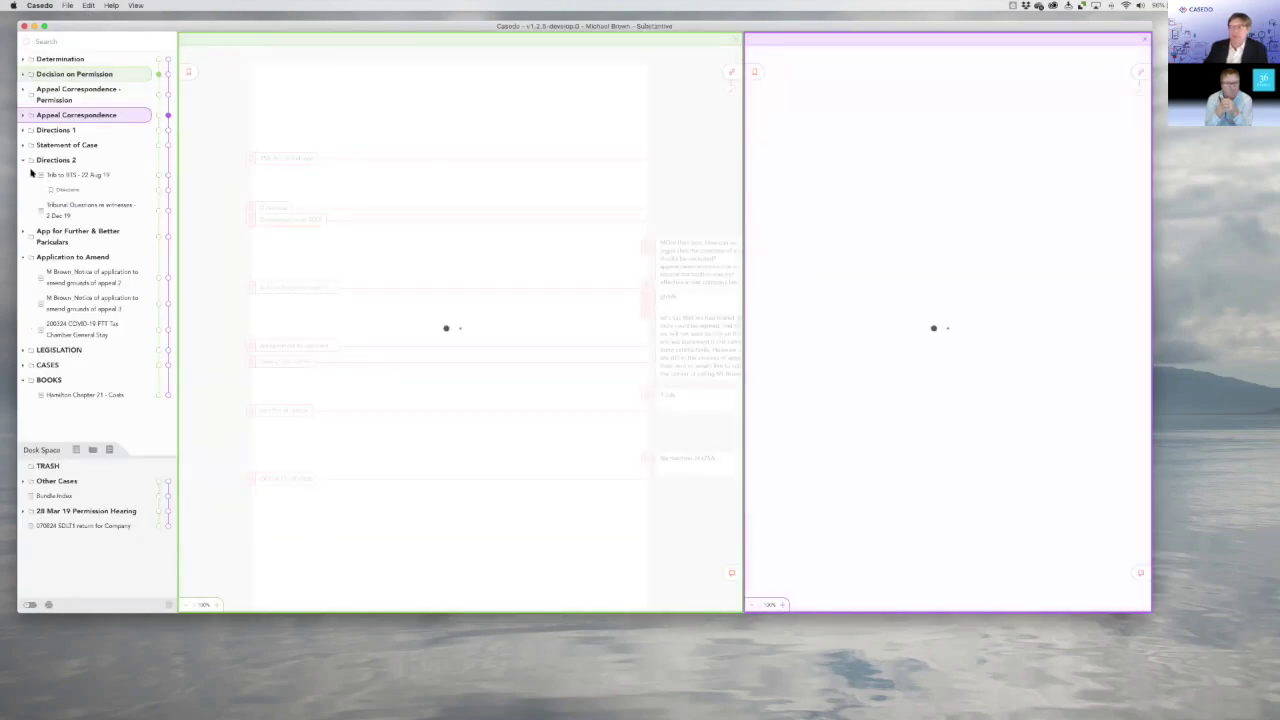
Collapse the Directions 2 and Application to Amend folders and look over the CASES and BOOKS folders in the case structure.
left_click(23, 161)
left_click(23, 202)
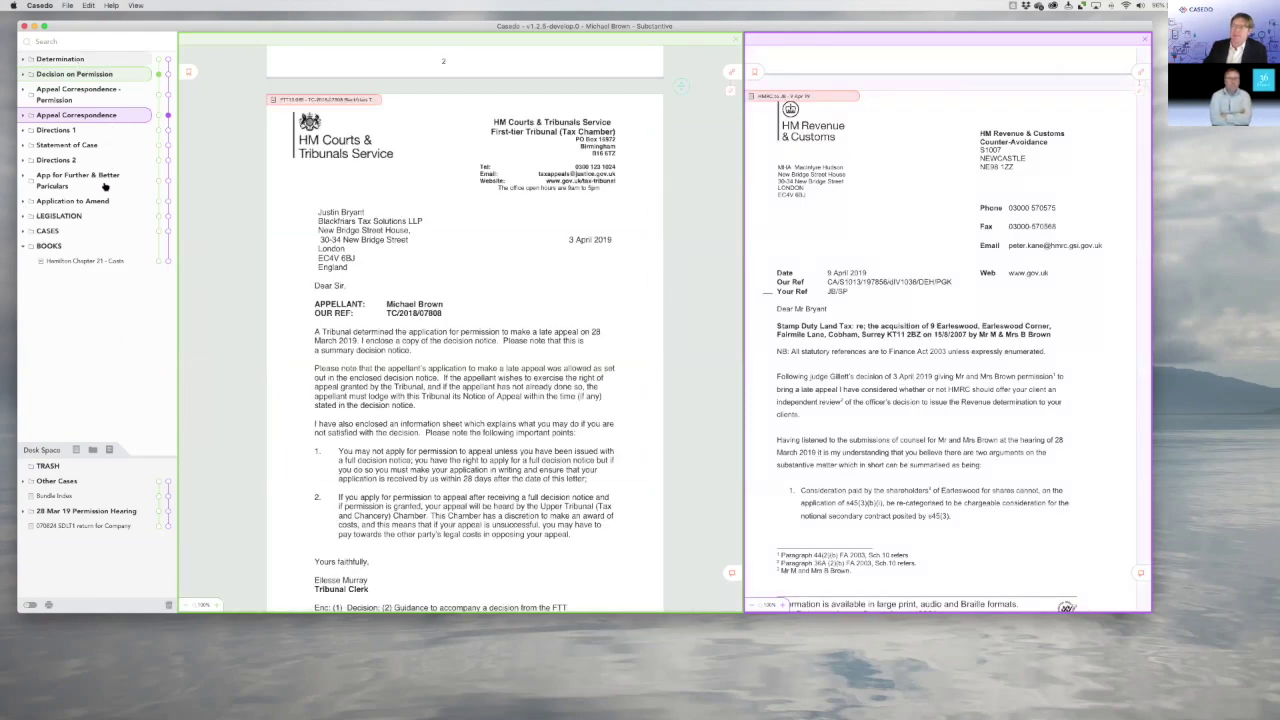
left_click(24, 231)
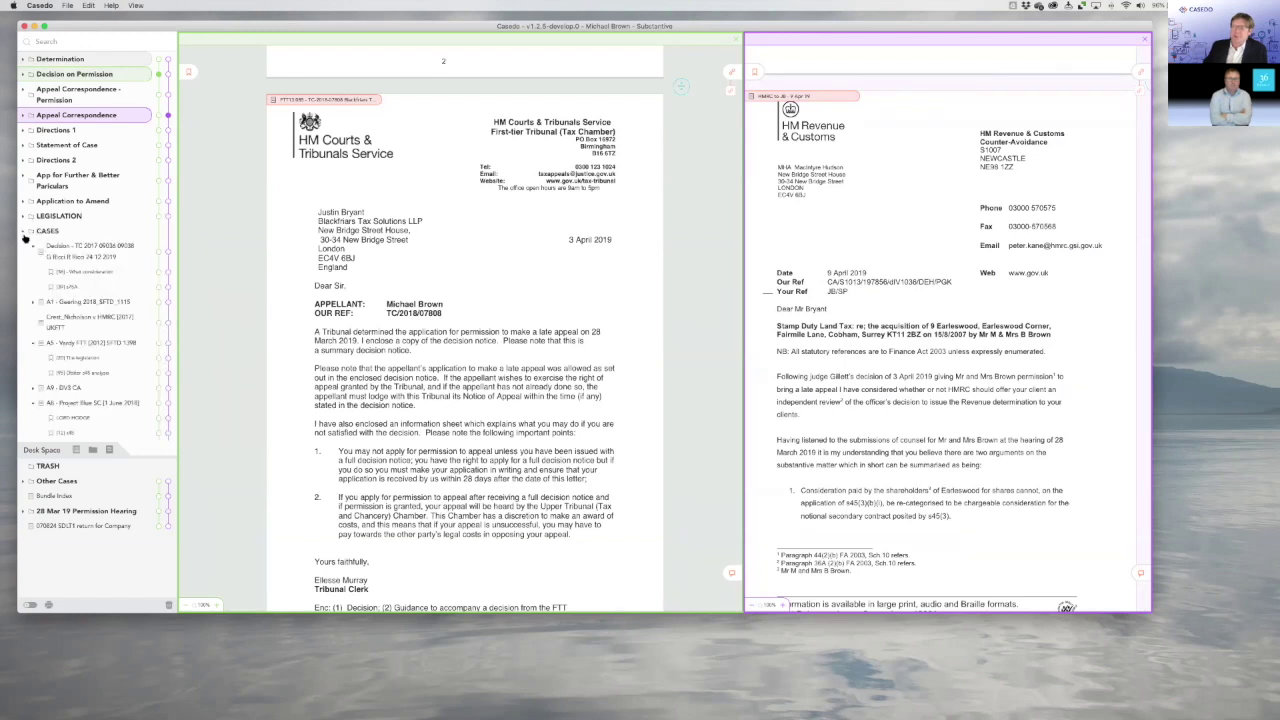
left_click(24, 231)
left_click(23, 246)
left_click(23, 246)
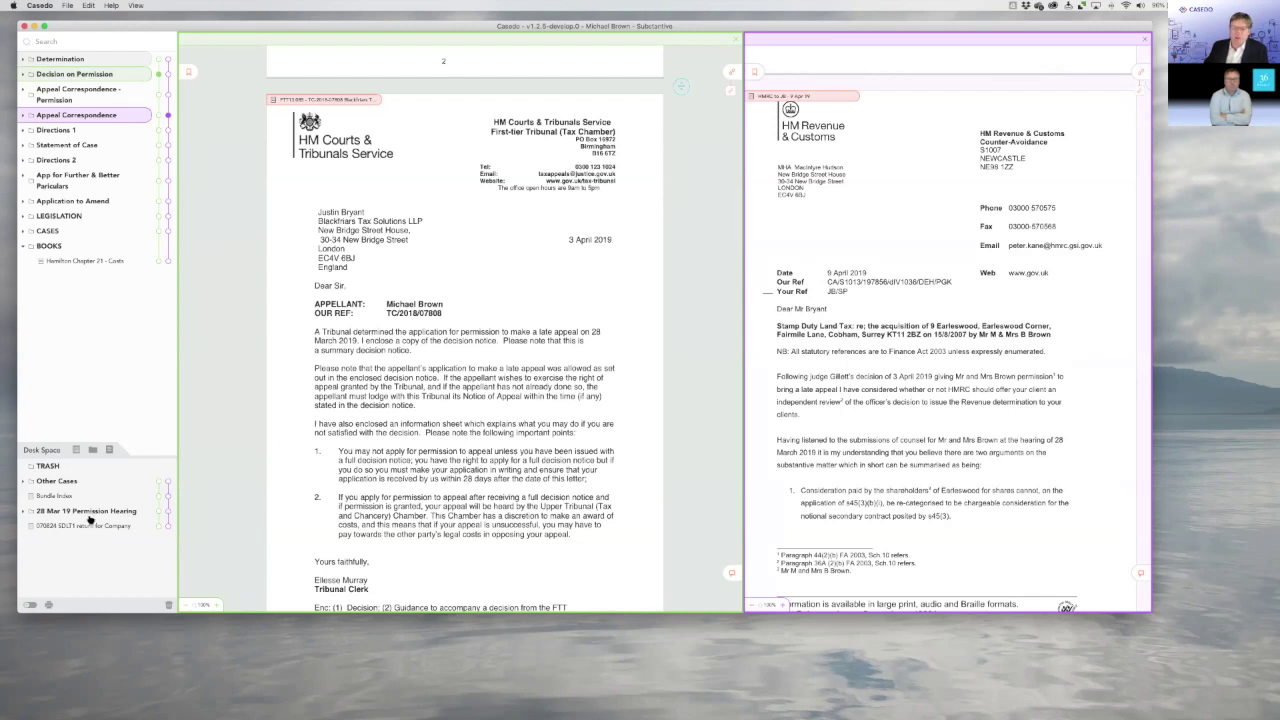
Start a new case in the Casedo Demos folder and create a "Webinar" subfolder there to hold it.
left_click(67, 6)
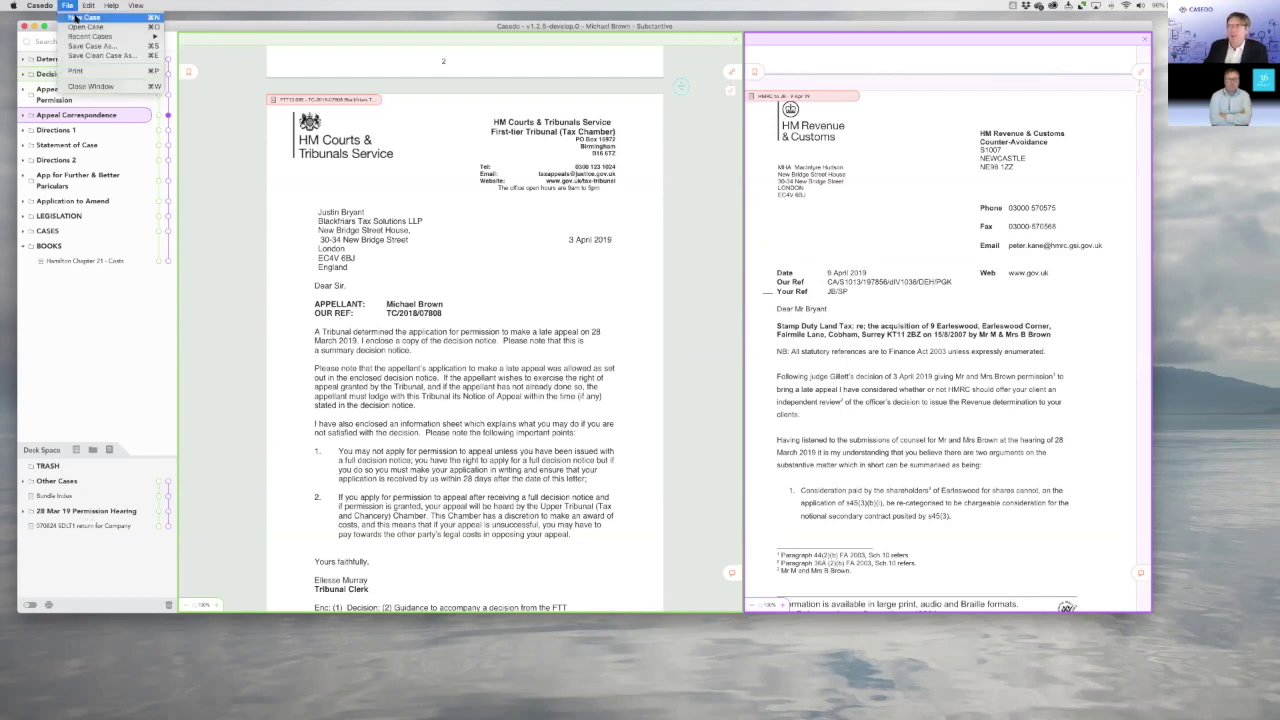
left_click(87, 18)
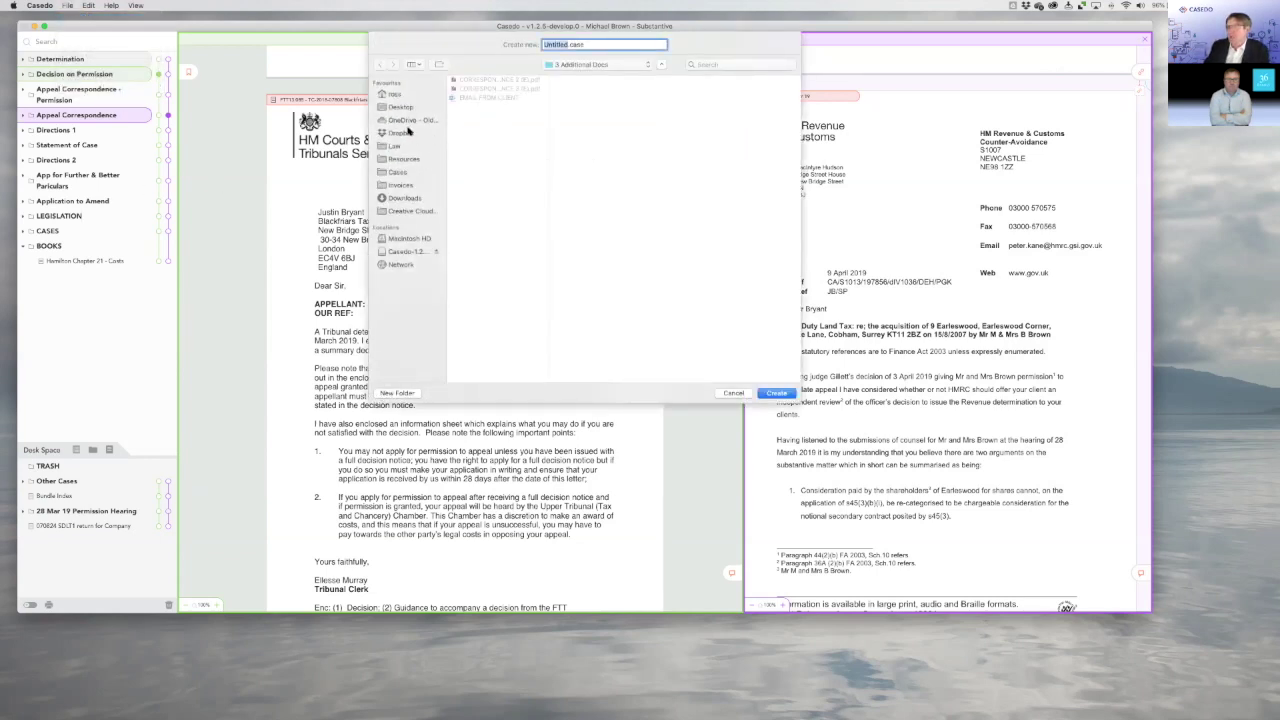
left_click(570, 64)
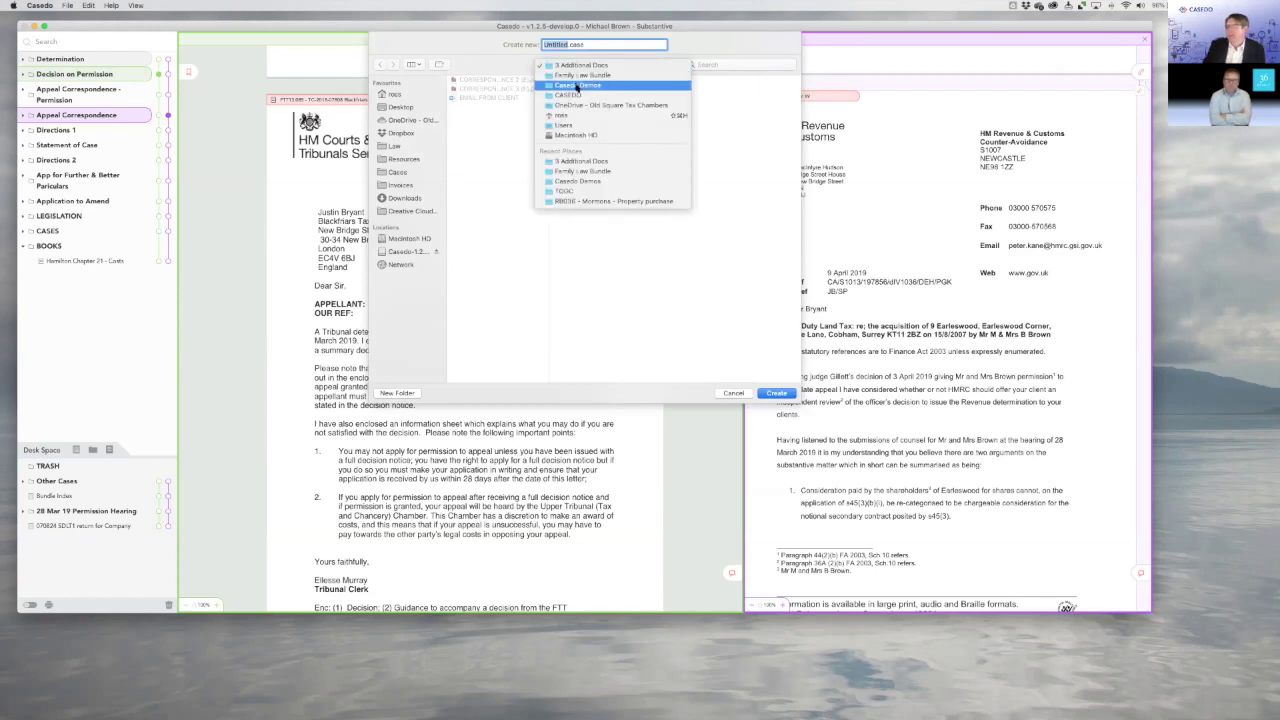
left_click(575, 86)
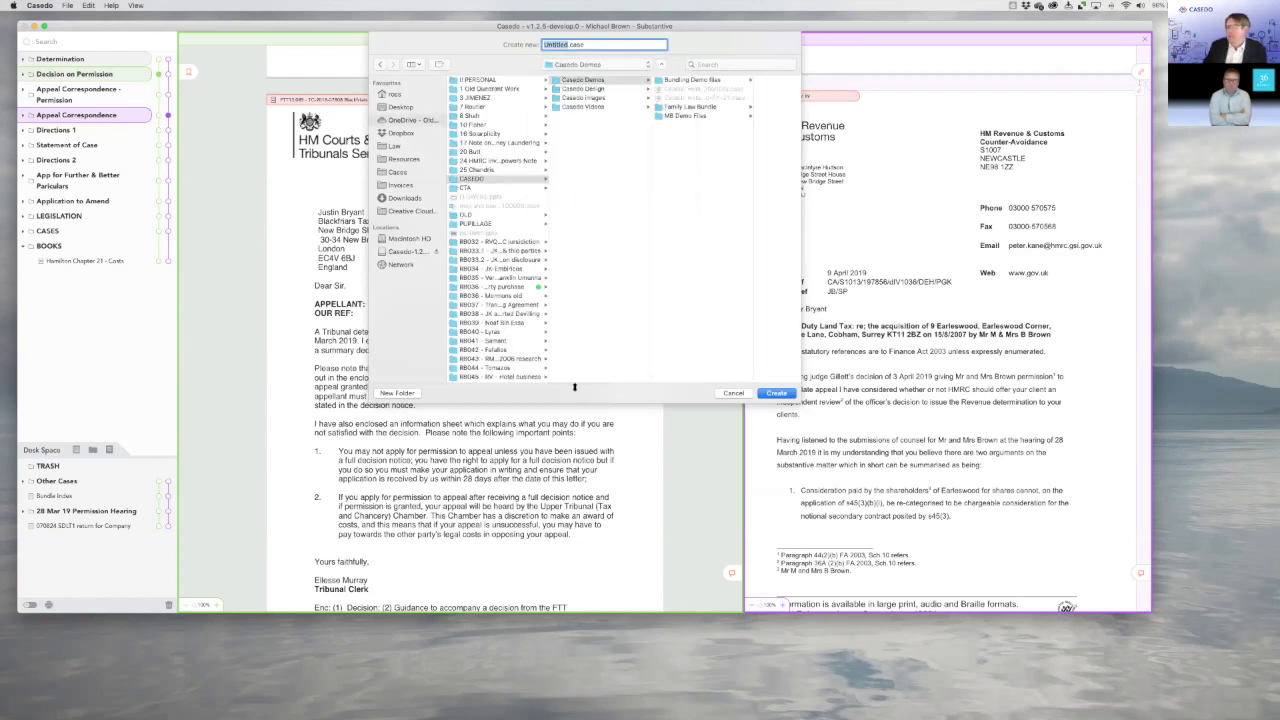
left_click(398, 393)
type("Webinar")
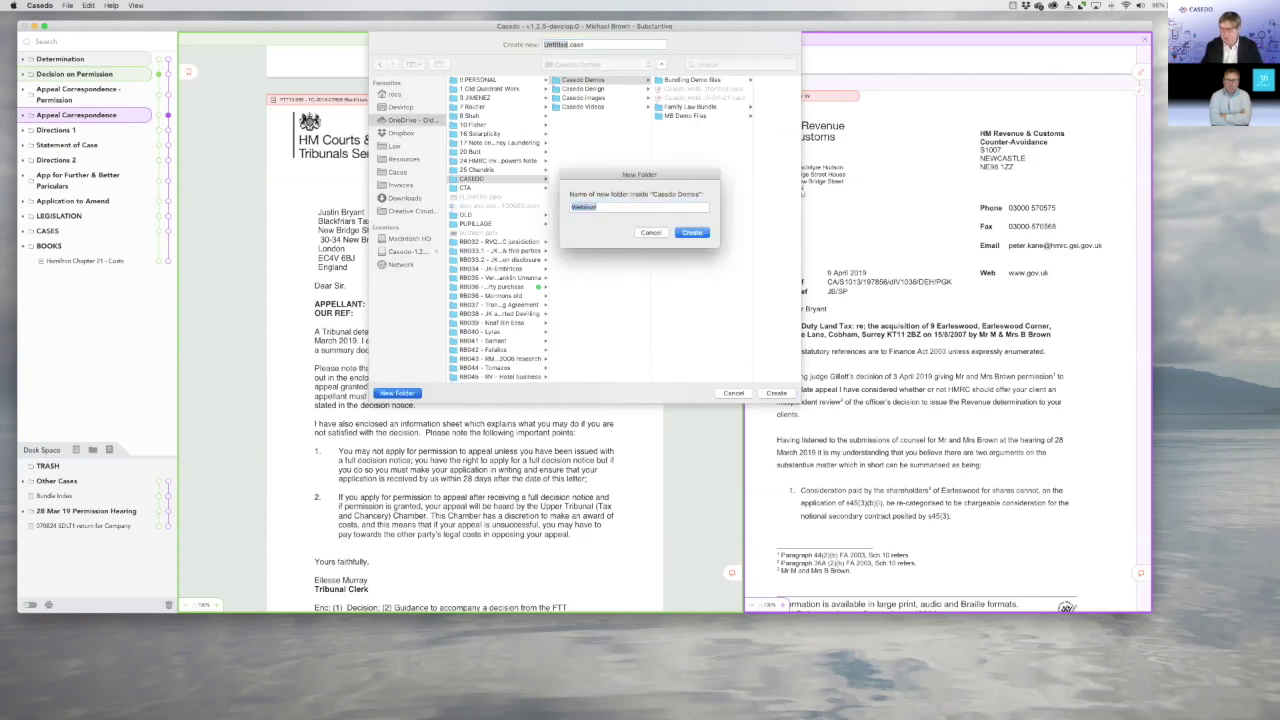
key("Return")
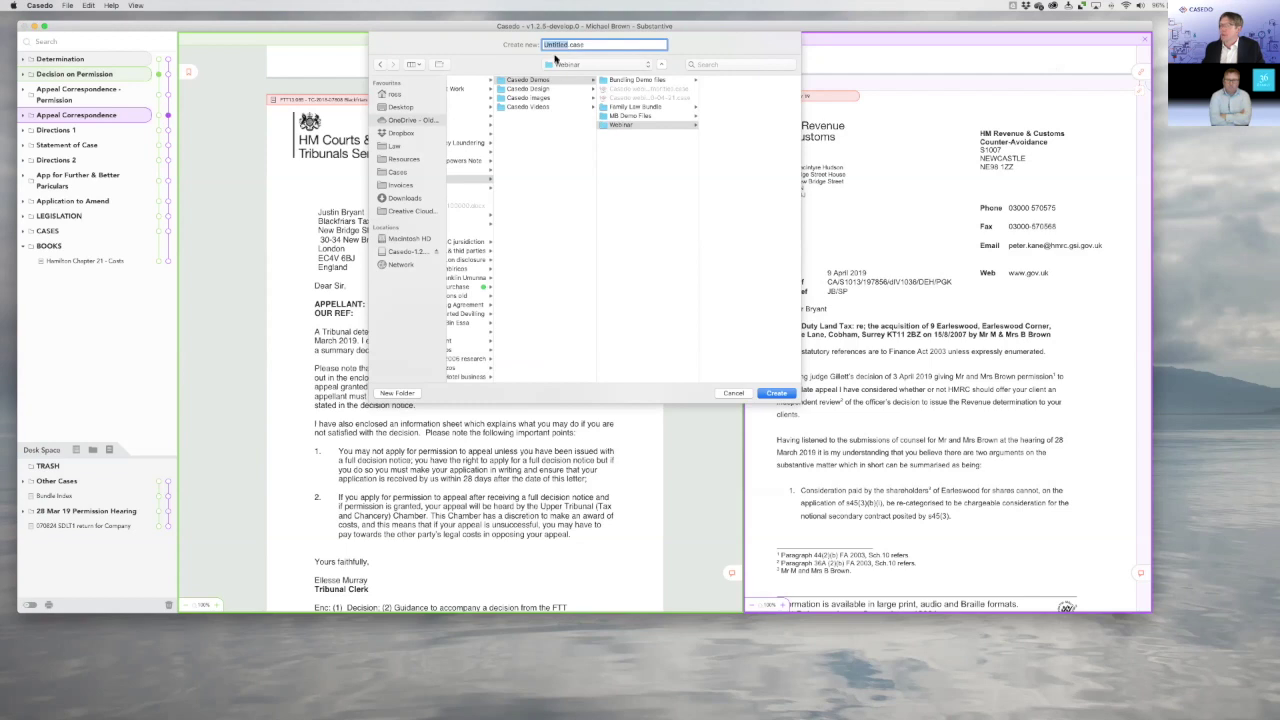
Name the new case "Counsel's bundle" and create it in the Webinar folder.
type("R")
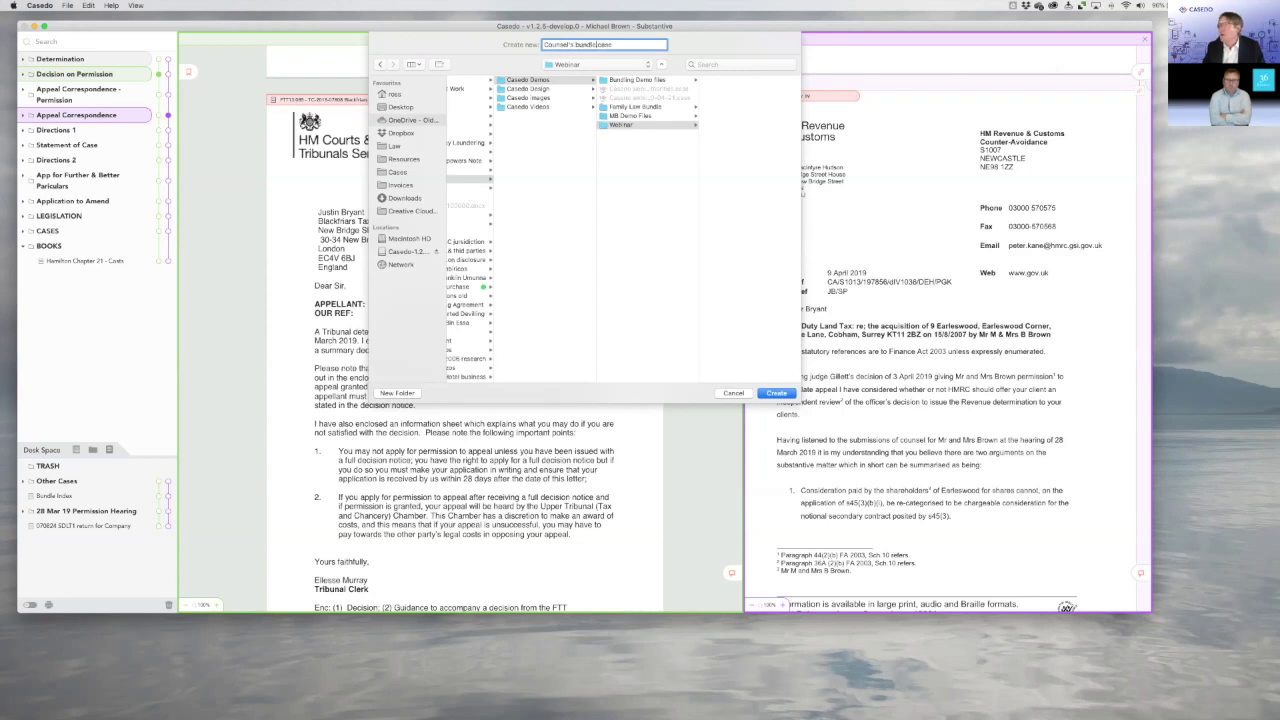
type("ounsel's bundle")
key("Return")
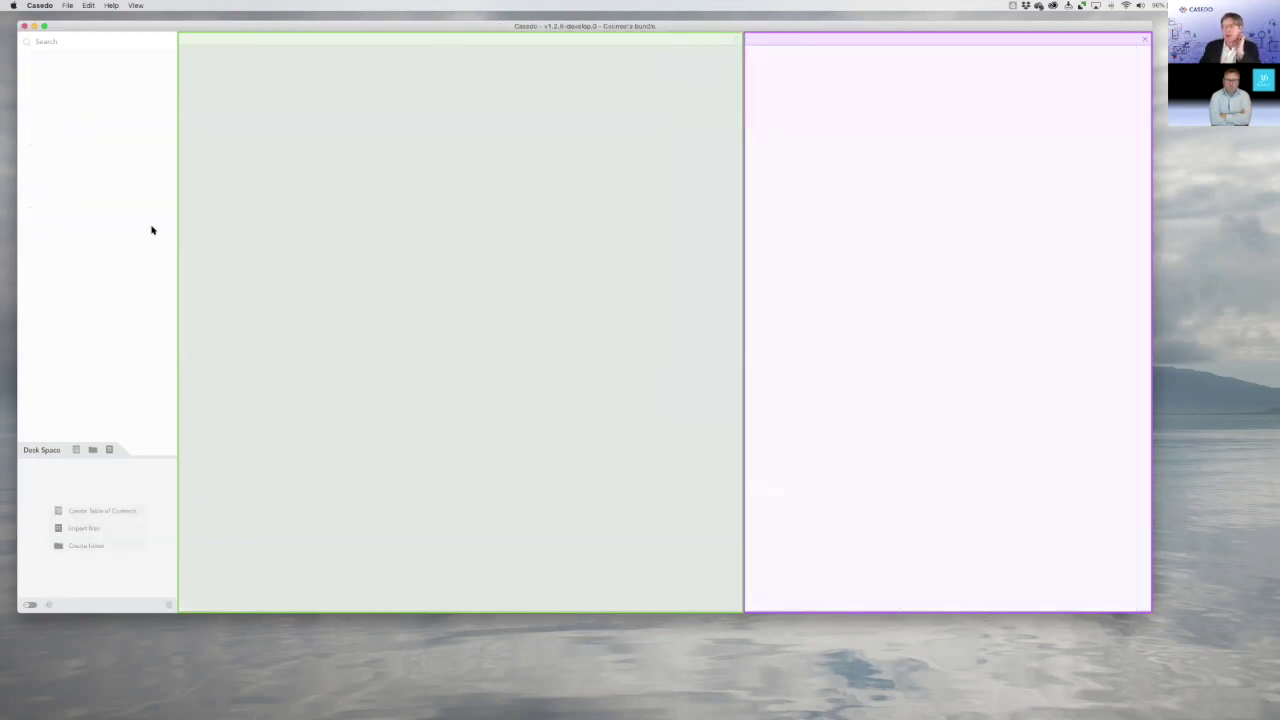
Import all ten files from the Family Law Bundle's 1 Initial Docs folder into the Desk Space, and enlarge the Desk Space slightly.
left_click(109, 449)
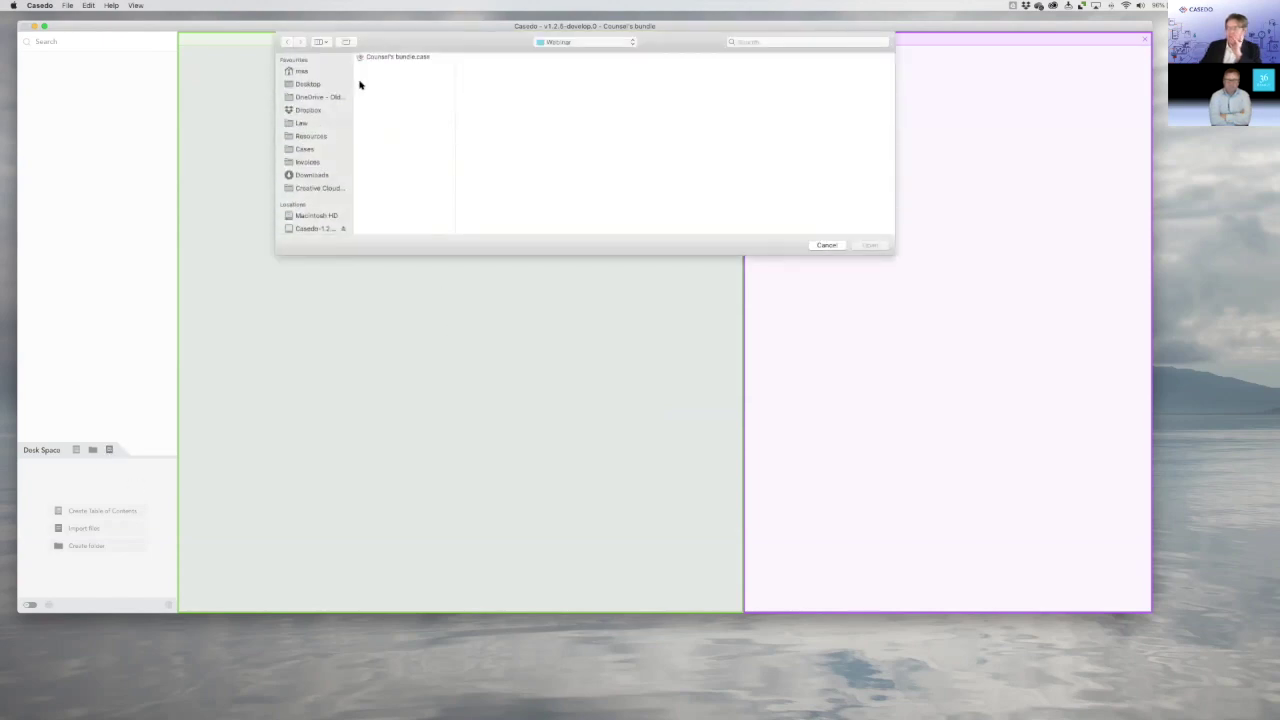
left_click(541, 44)
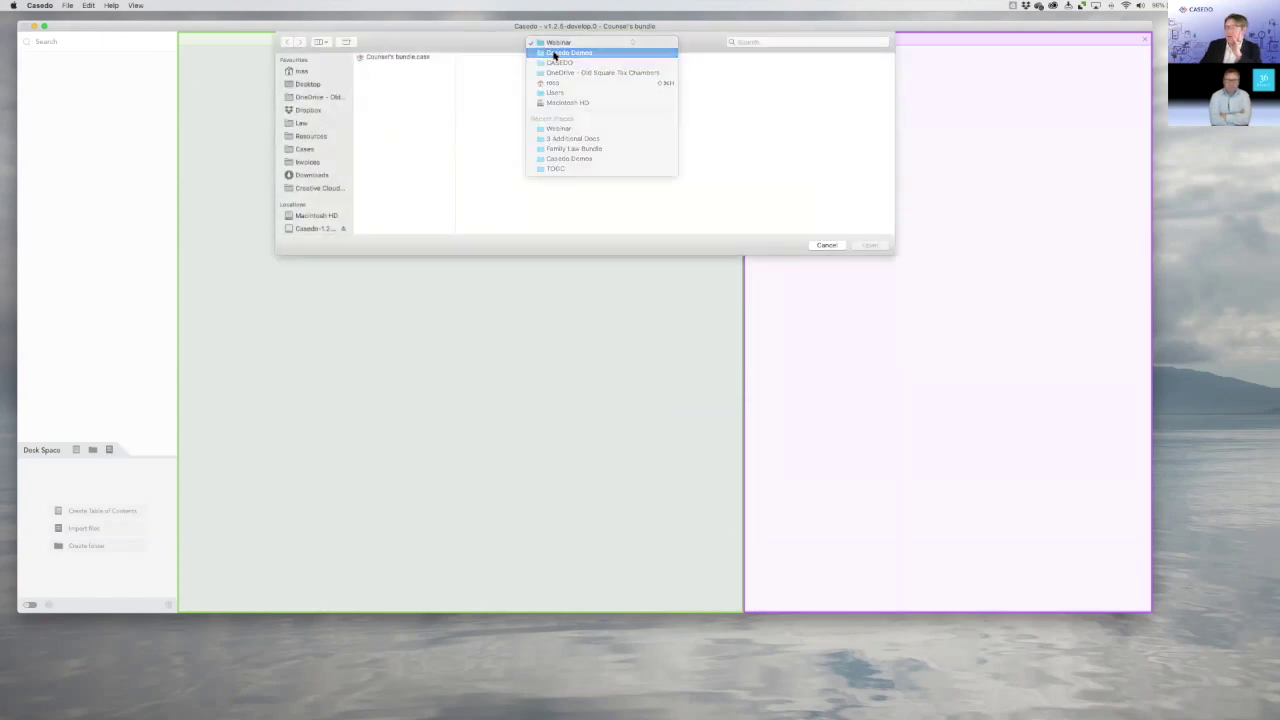
left_click(545, 53)
left_click(594, 85)
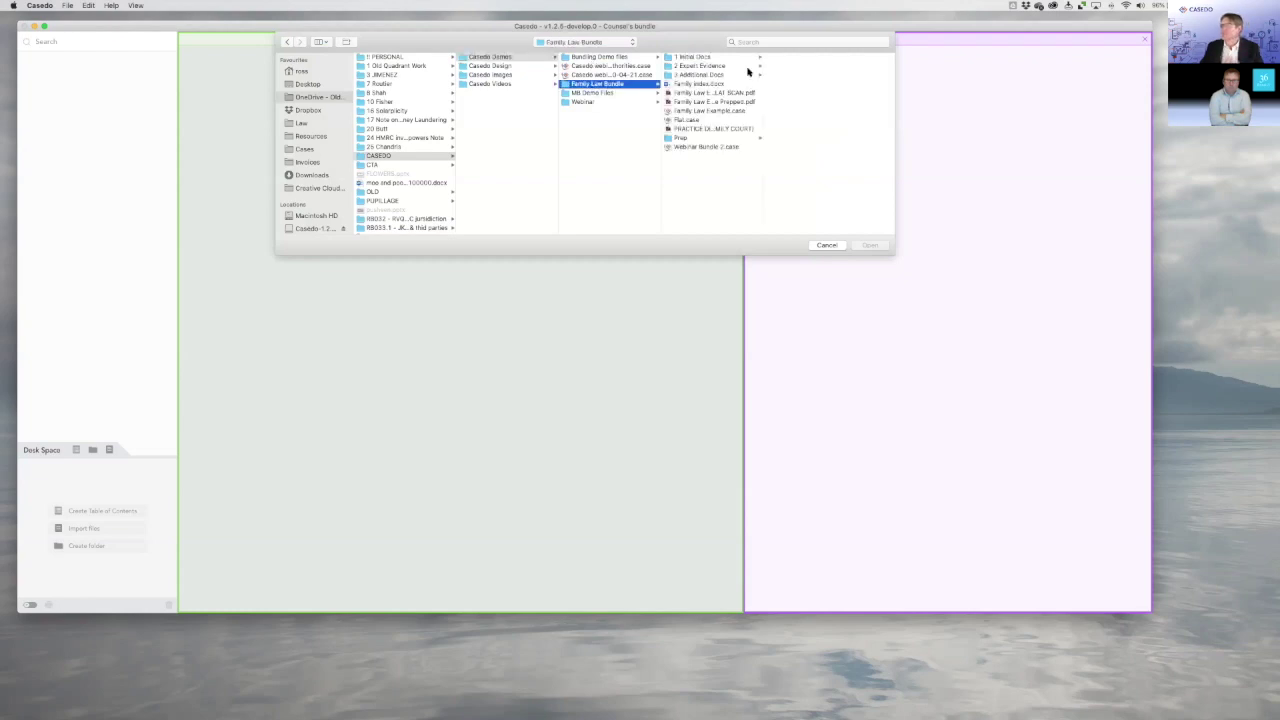
left_click(703, 57)
left_click(792, 137)
left_click(790, 57, "shift")
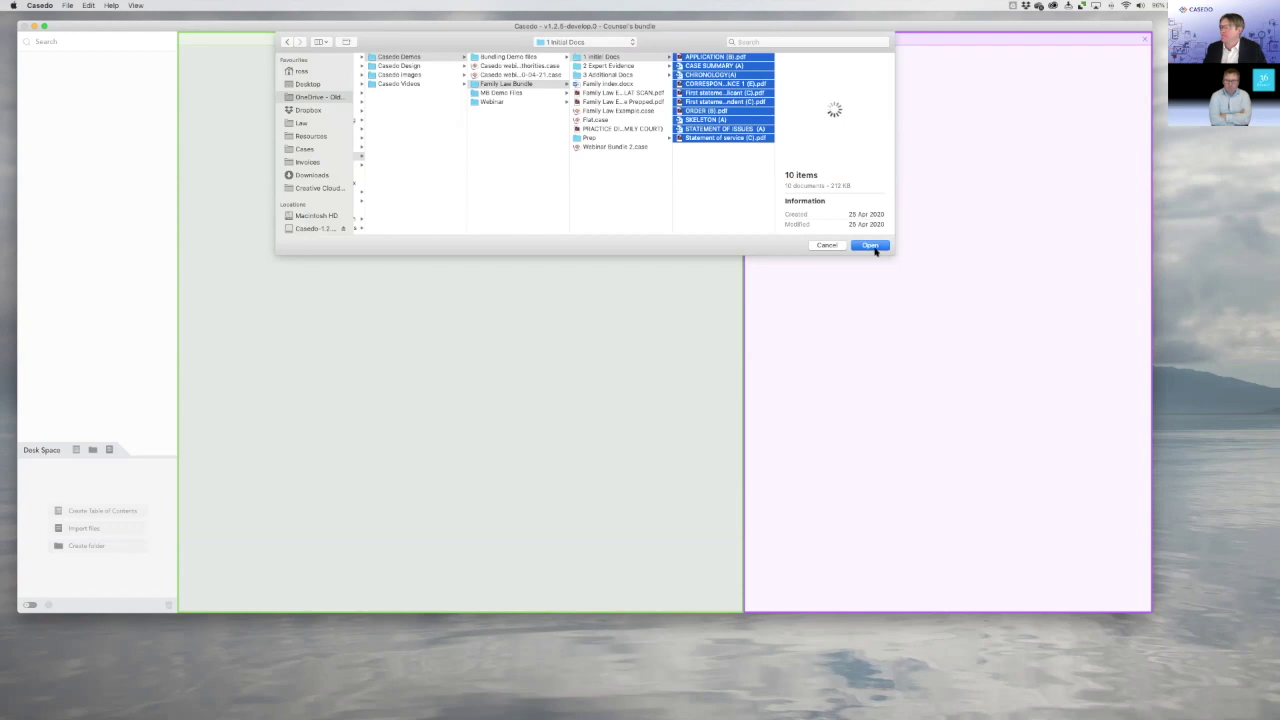
left_click(870, 245)
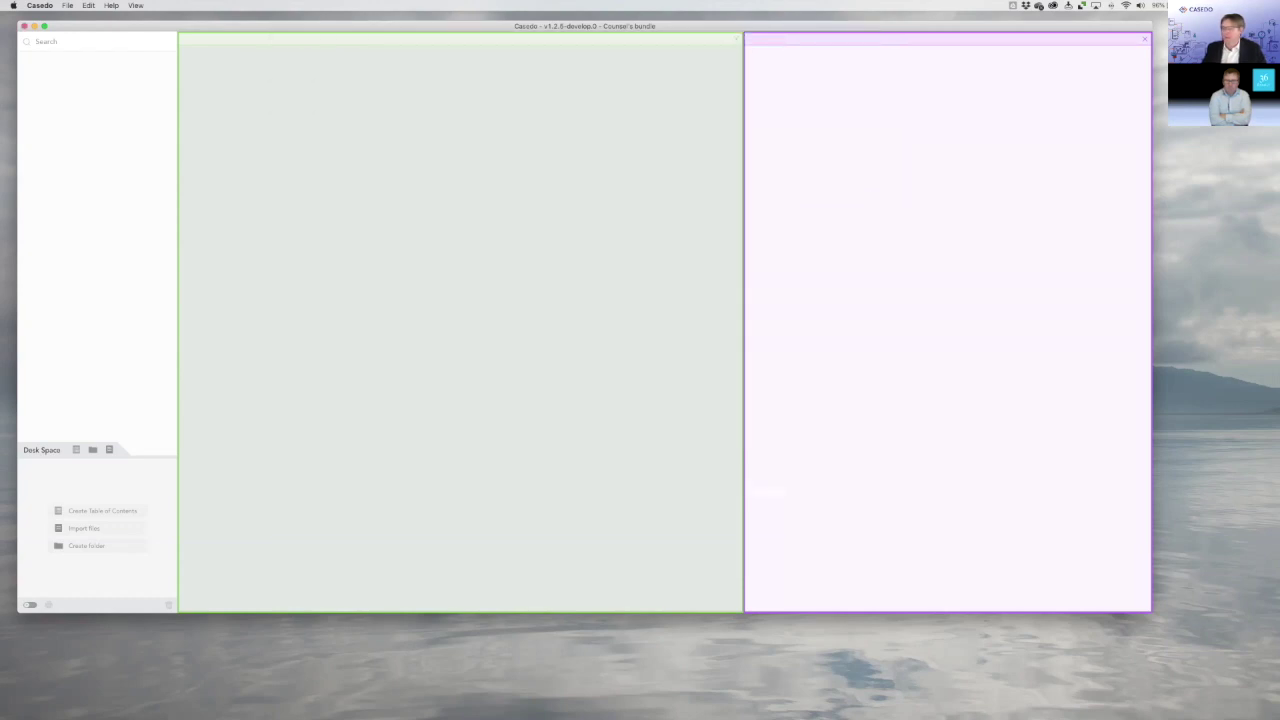
left_click_drag(135, 464, 141, 421)
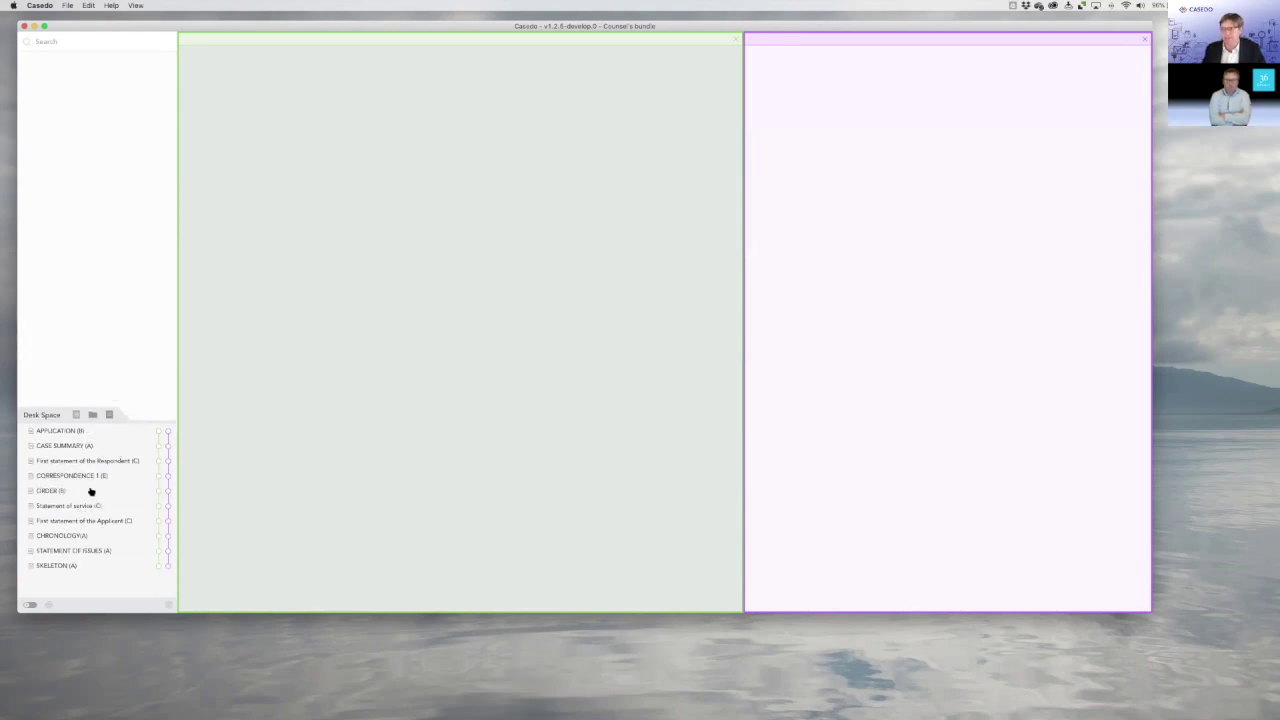
Create a folder named "Bundle" in the Desk Space.
left_click(92, 414)
type("Rundle")
key("Return")
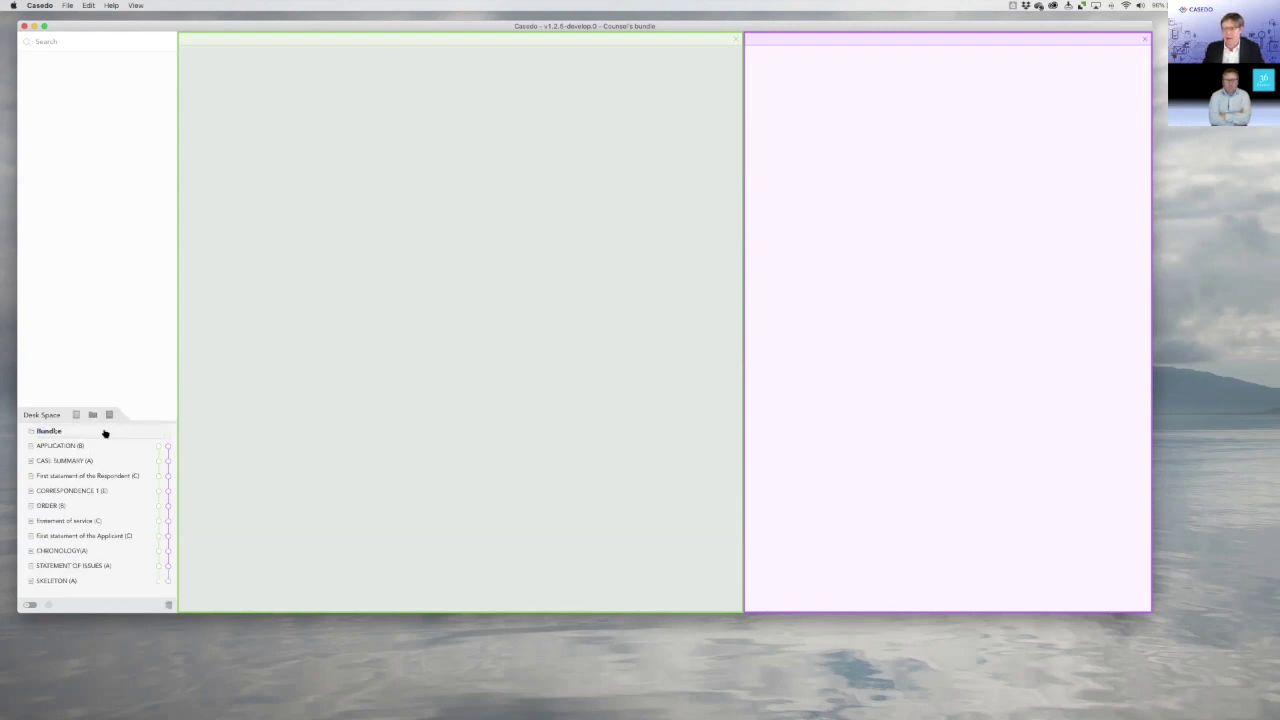
double_click(58, 431)
left_click(58, 431)
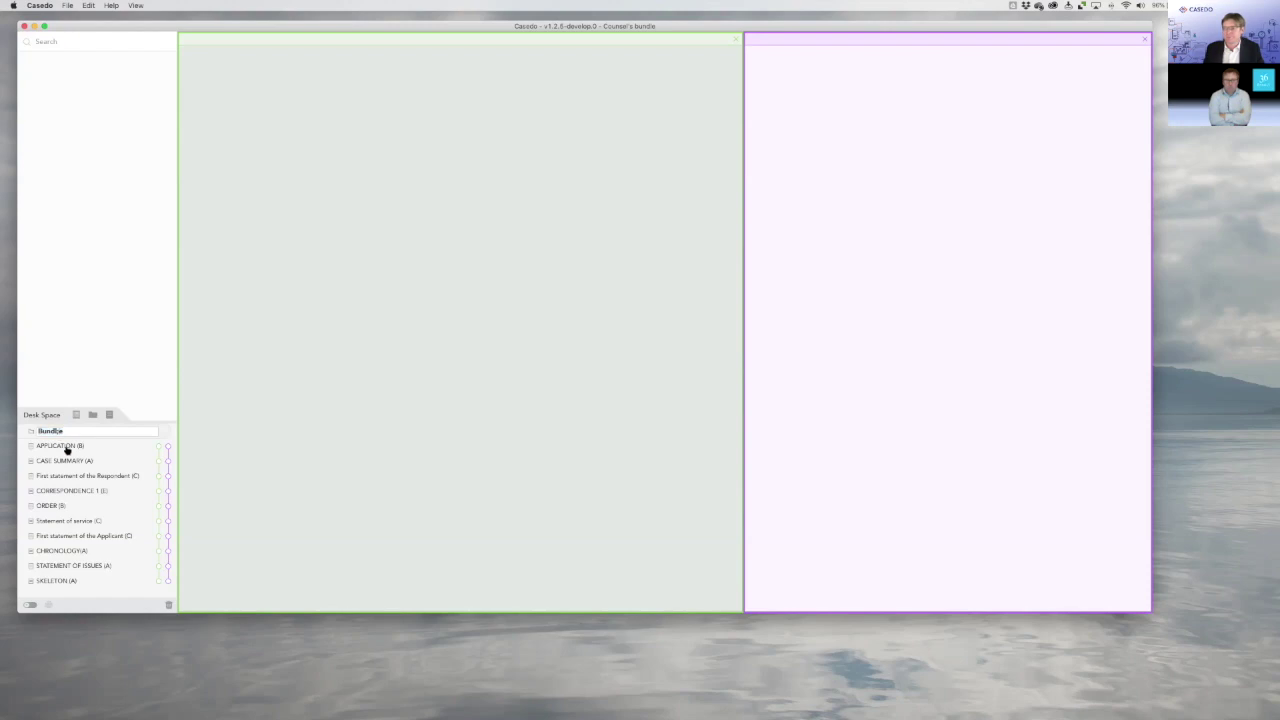
Move all imported documents into the Bundle folder, ordered from case summary, statement of issues, chronology and skeleton through to order and correspondence.
left_click_drag(65, 452, 105, 434)
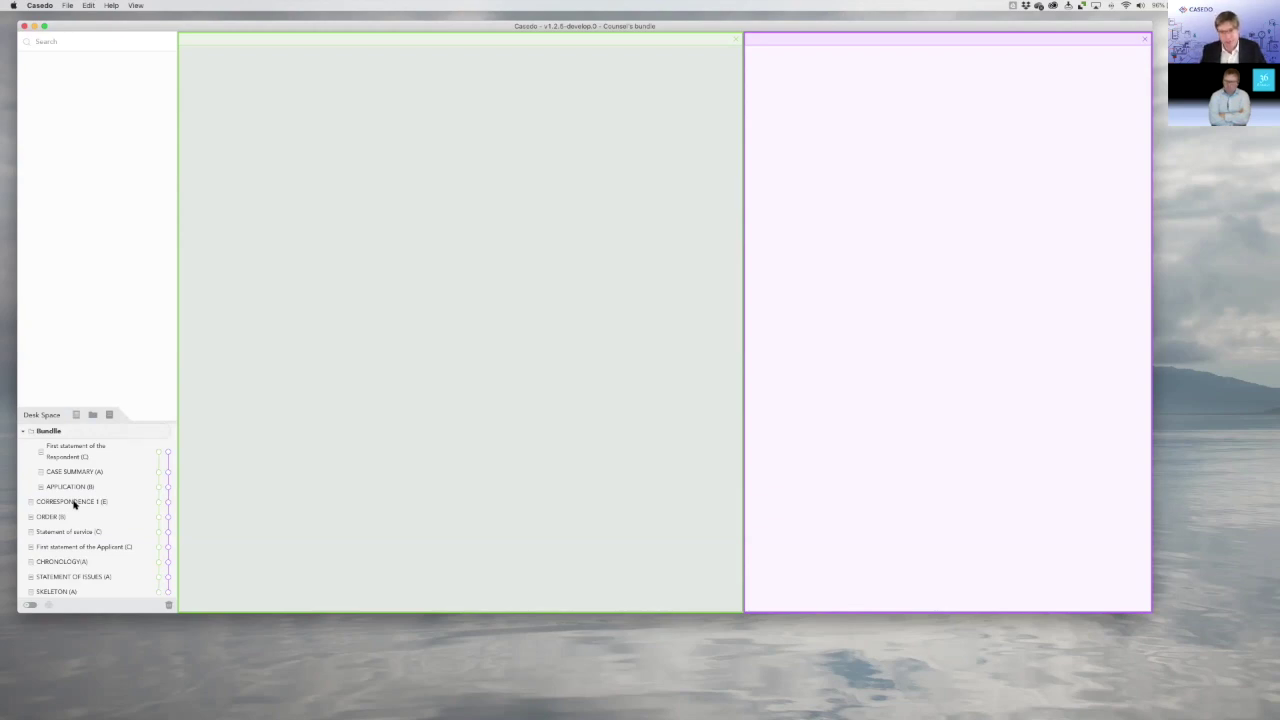
left_click_drag(60, 501, 91, 503)
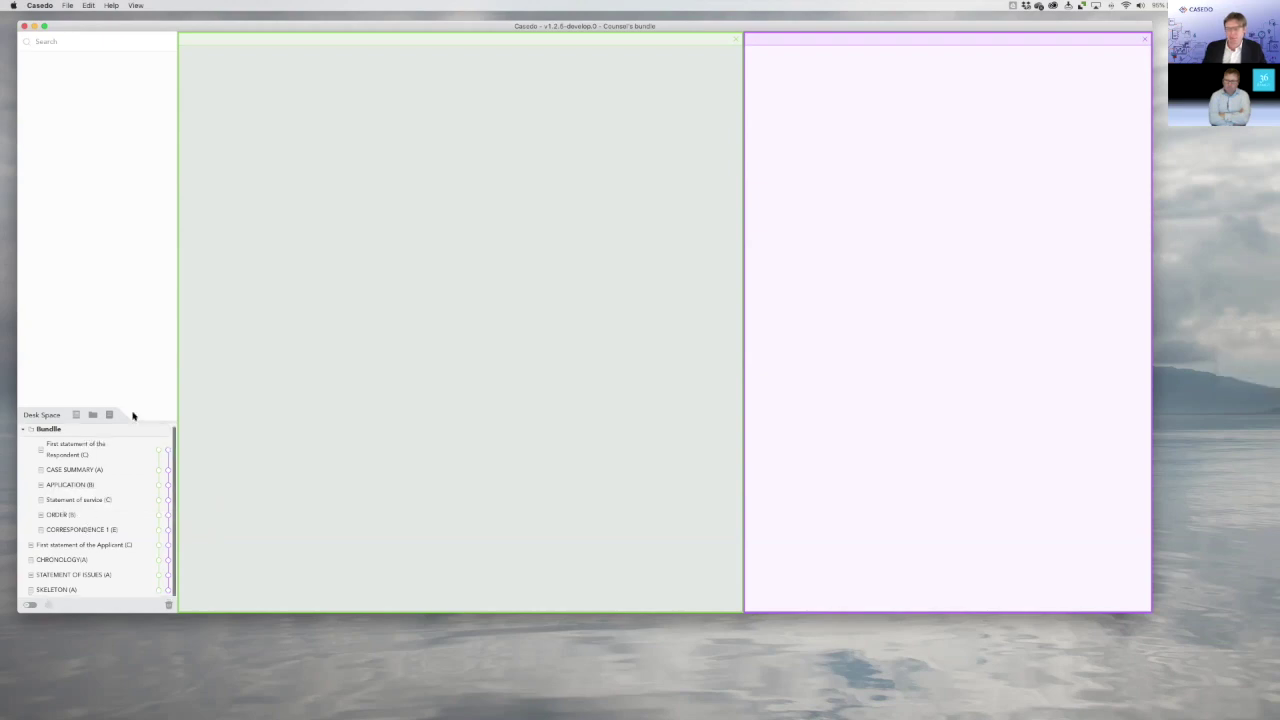
left_click_drag(137, 420, 140, 316)
left_click_drag(64, 444, 110, 407)
left_click_drag(66, 470, 104, 356)
left_click_drag(65, 484, 128, 386)
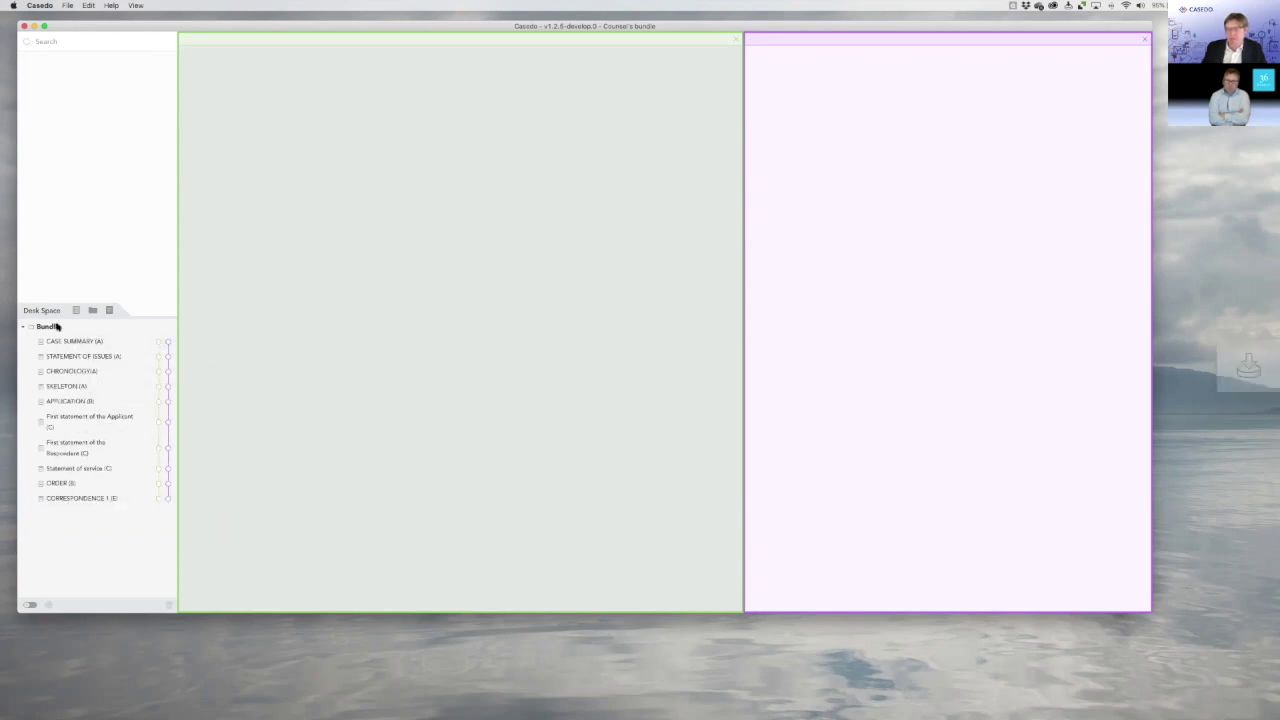
Create four Desk Space folders named A, B, C and D.
left_click(93, 311)
type("A")
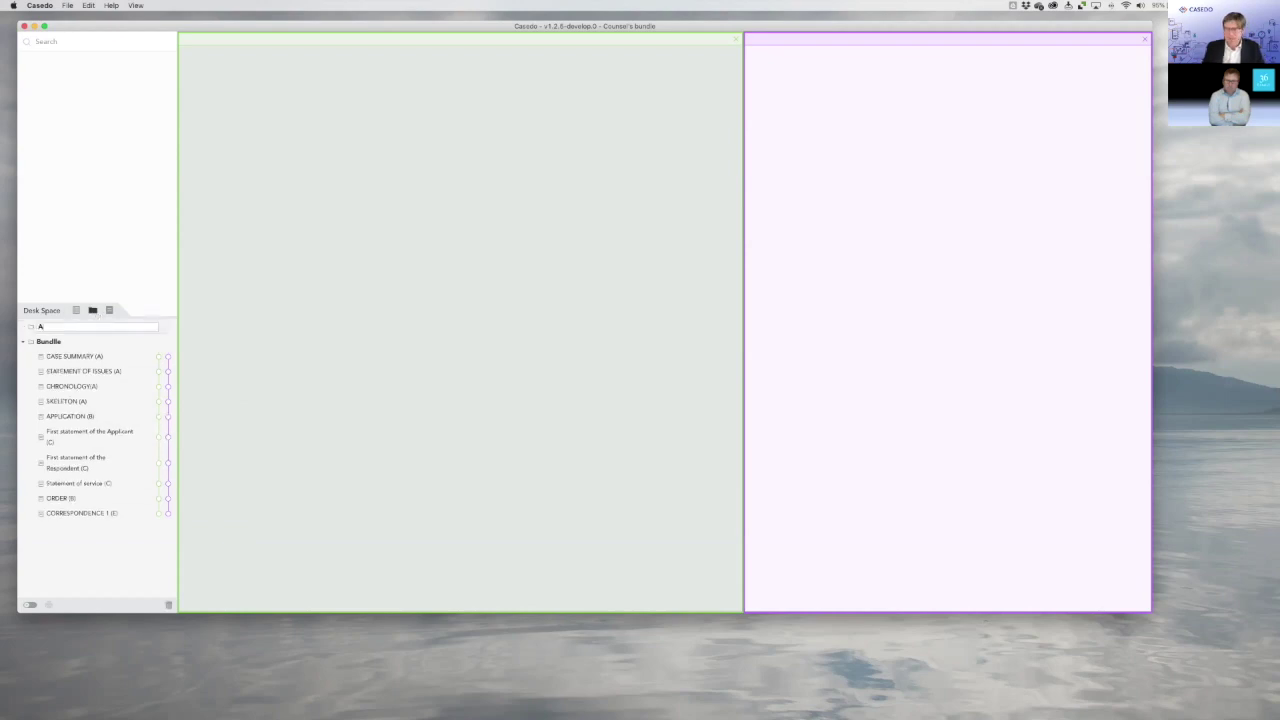
left_click(91, 311)
type("B")
left_click(91, 311)
type("C")
left_click(91, 311)
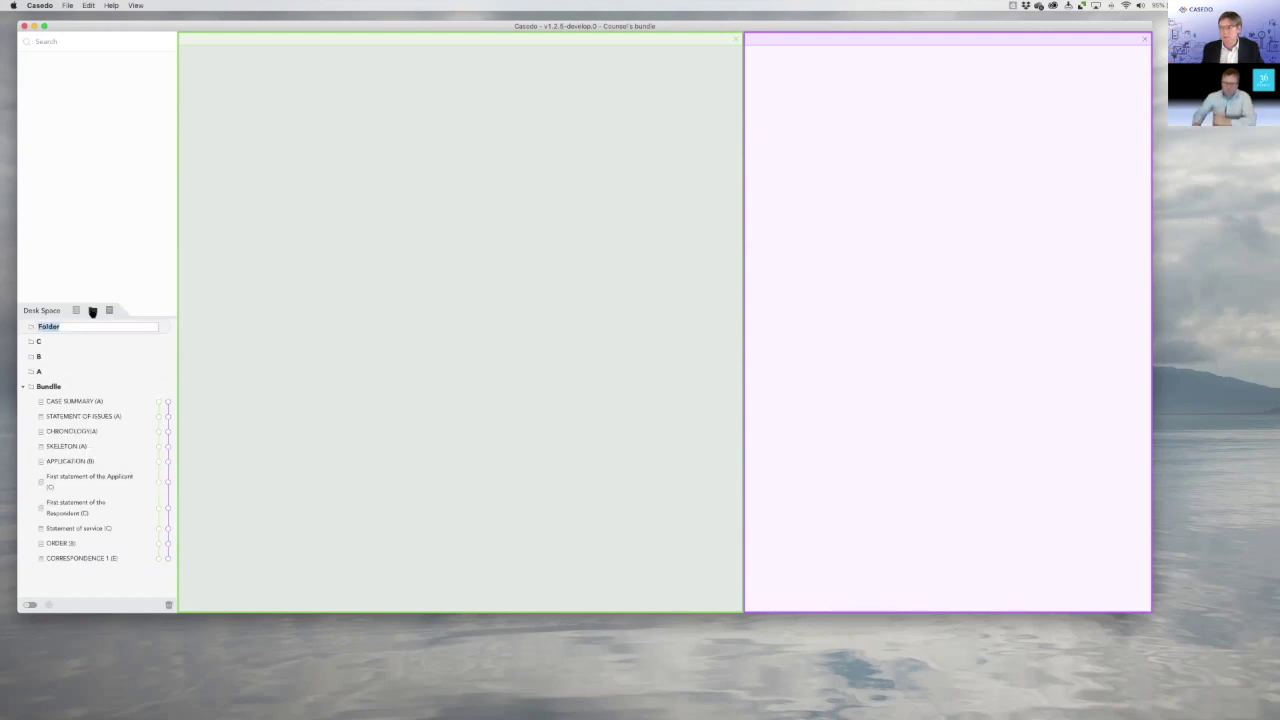
type("D")
Move the Bundle folder into the case structure and file the (A) and (B) documents in folders A and B inside it.
left_click_drag(58, 370, 60, 120)
left_click_drag(130, 315, 131, 388)
mouse_move(64, 133)
left_mouse_down()
mouse_move(100, 127)
mouse_move(84, 130)
left_mouse_up()
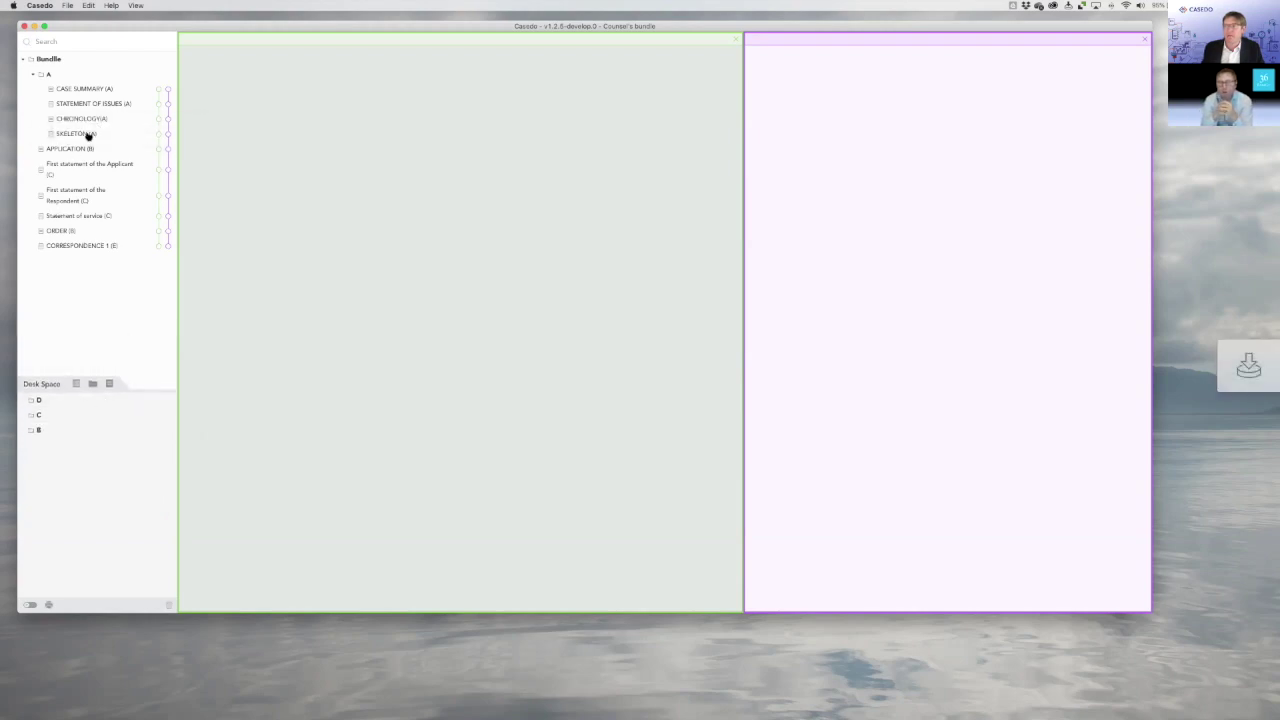
left_click_drag(45, 430, 90, 160)
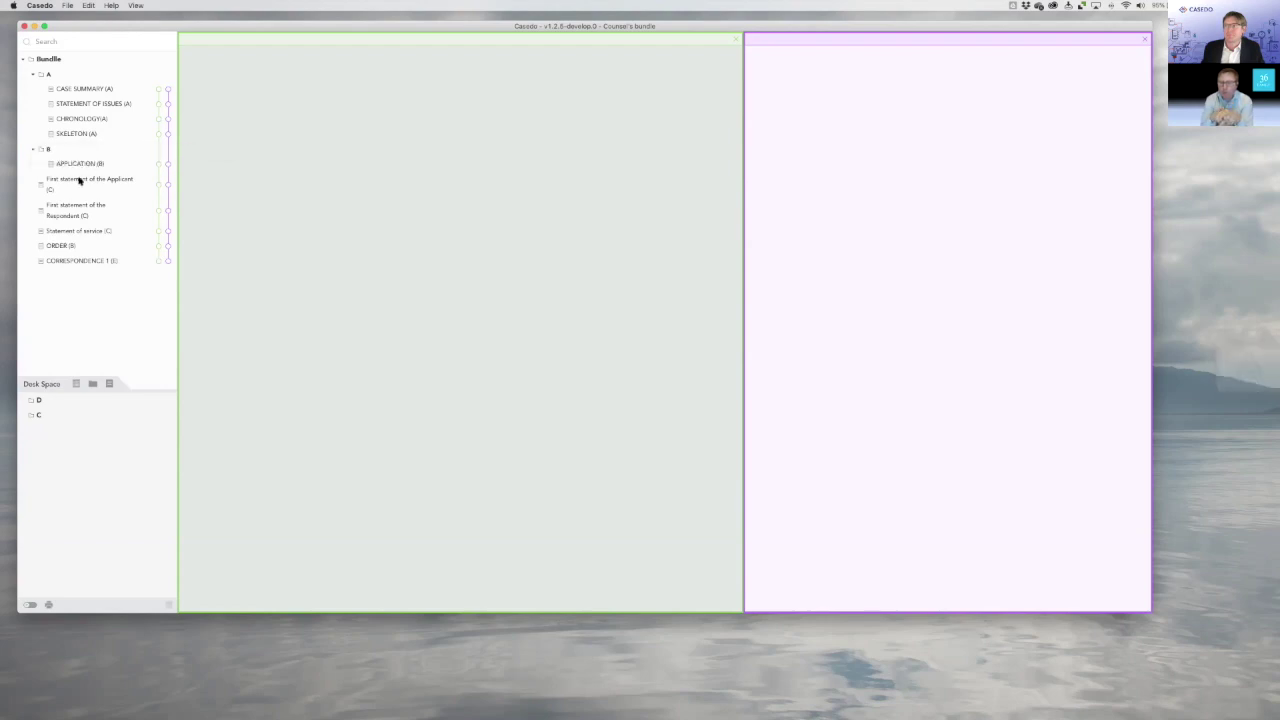
left_click_drag(63, 246, 100, 181)
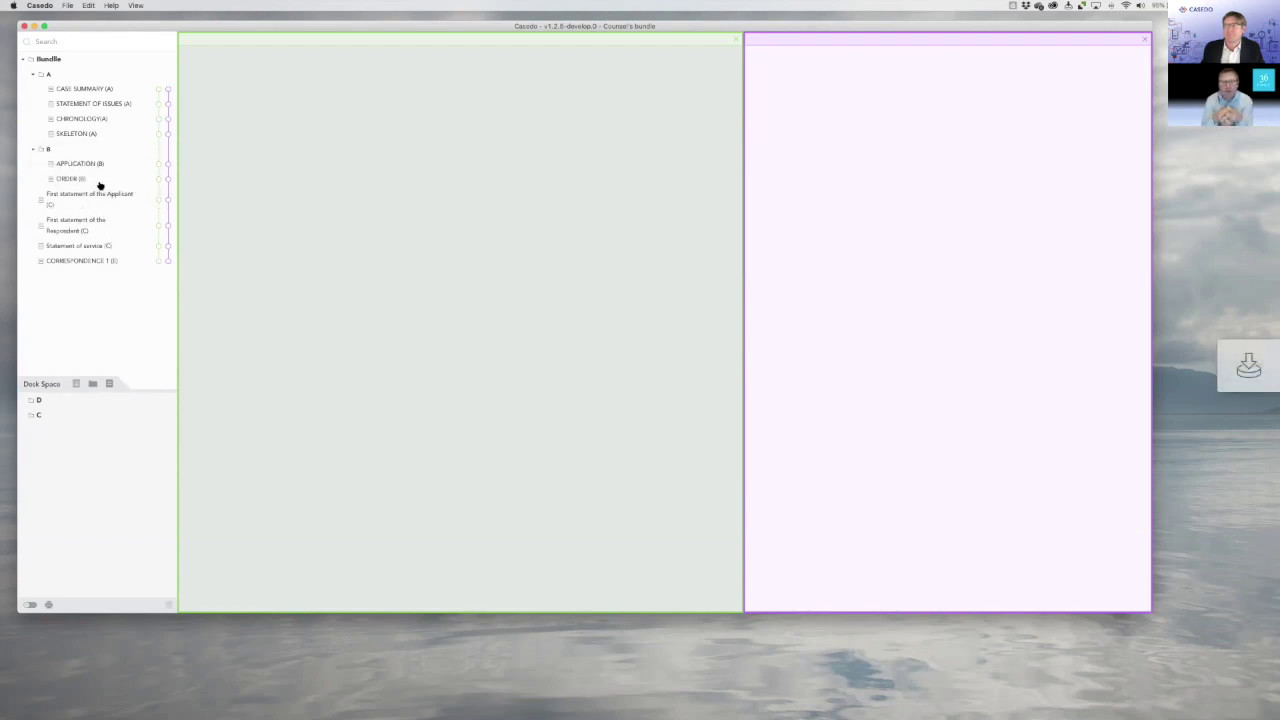
Create a folder E, move folders D and E from the Desk Space into the case structure, and file CORRESPONDENCE 1 in E.
left_click(92, 386)
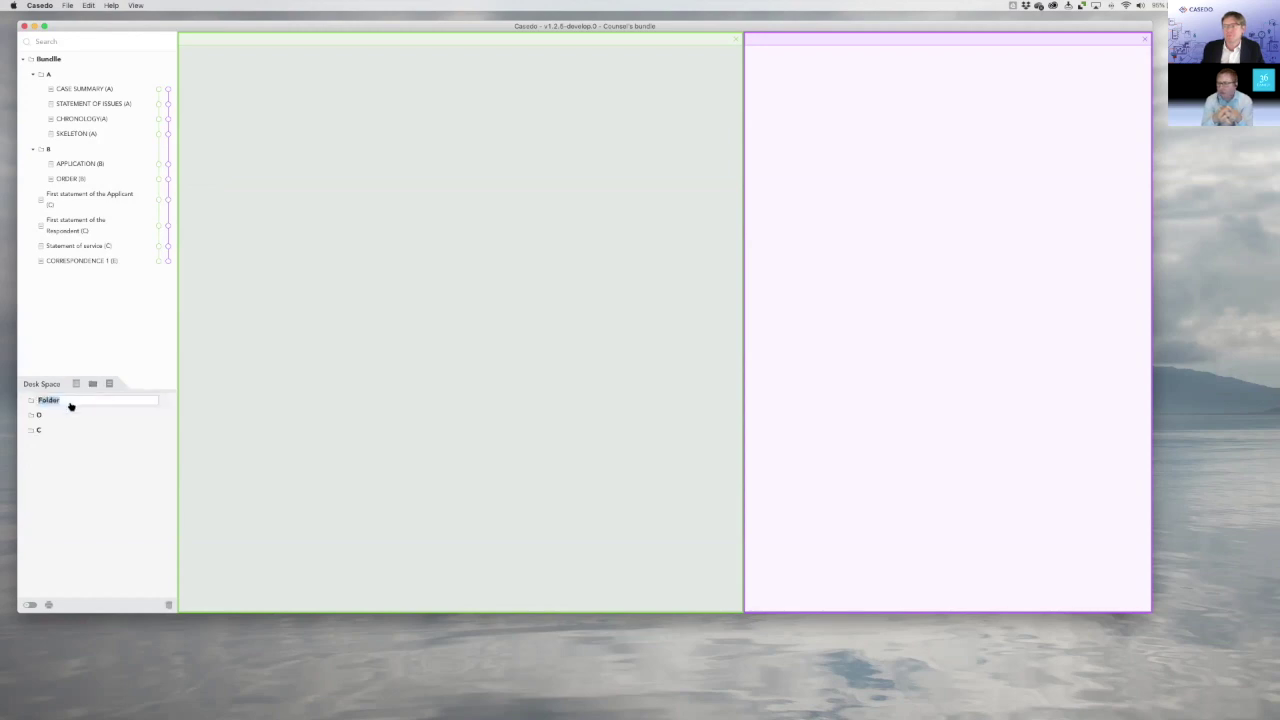
type("E")
key("Return")
left_click_drag(40, 403, 75, 203)
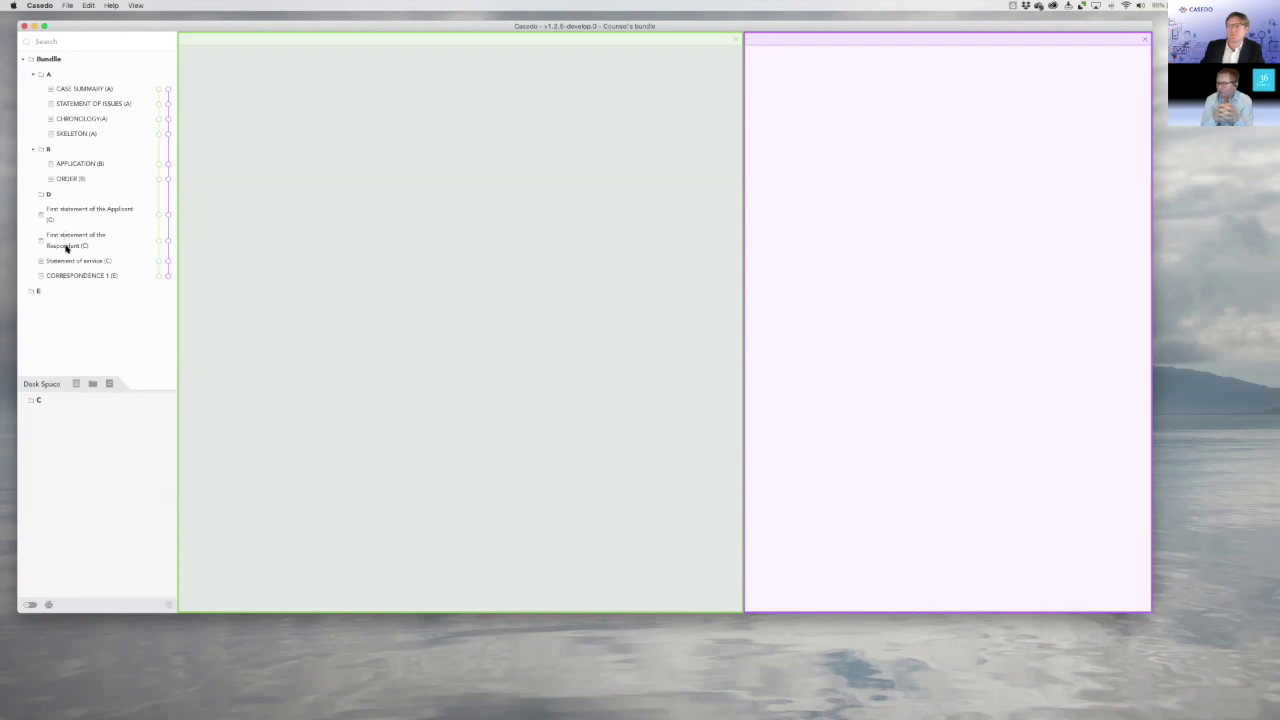
left_click_drag(70, 279, 84, 281)
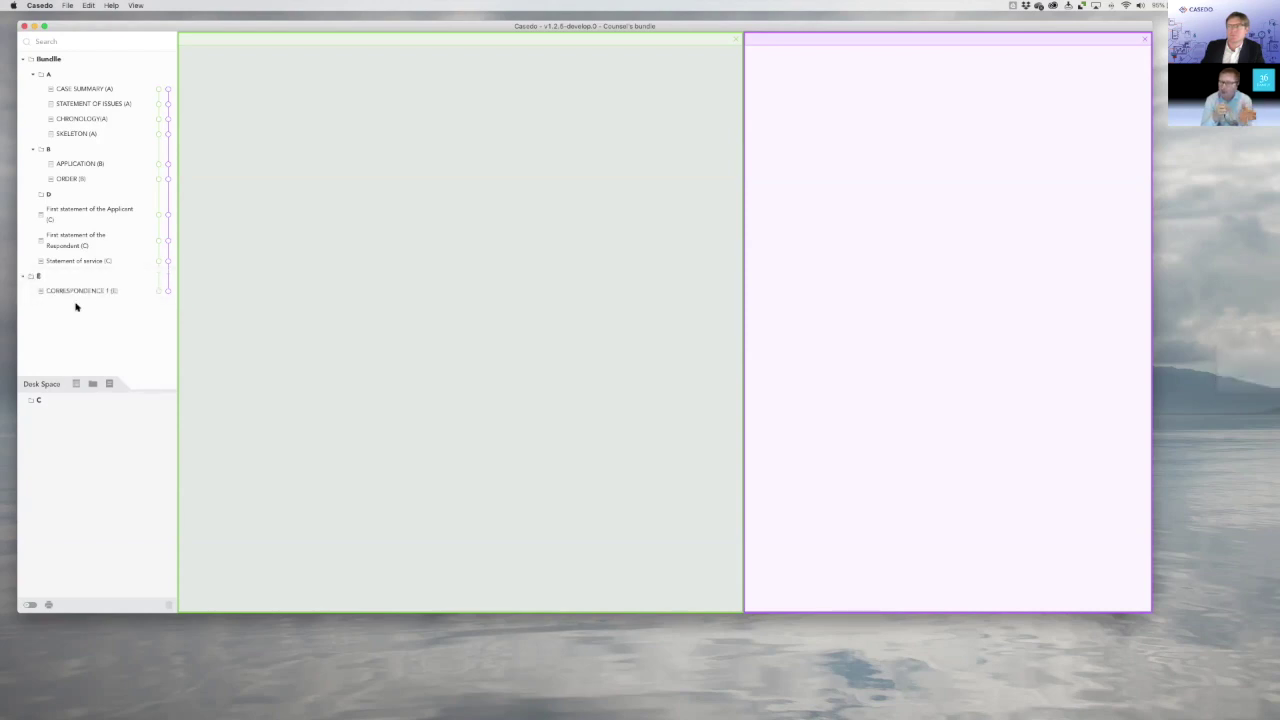
Place folder C after B in the bundle and file both first statements and the statement of service in it.
left_click_drag(39, 403, 95, 200)
left_click_drag(71, 257, 98, 224)
left_click_drag(72, 276, 94, 260)
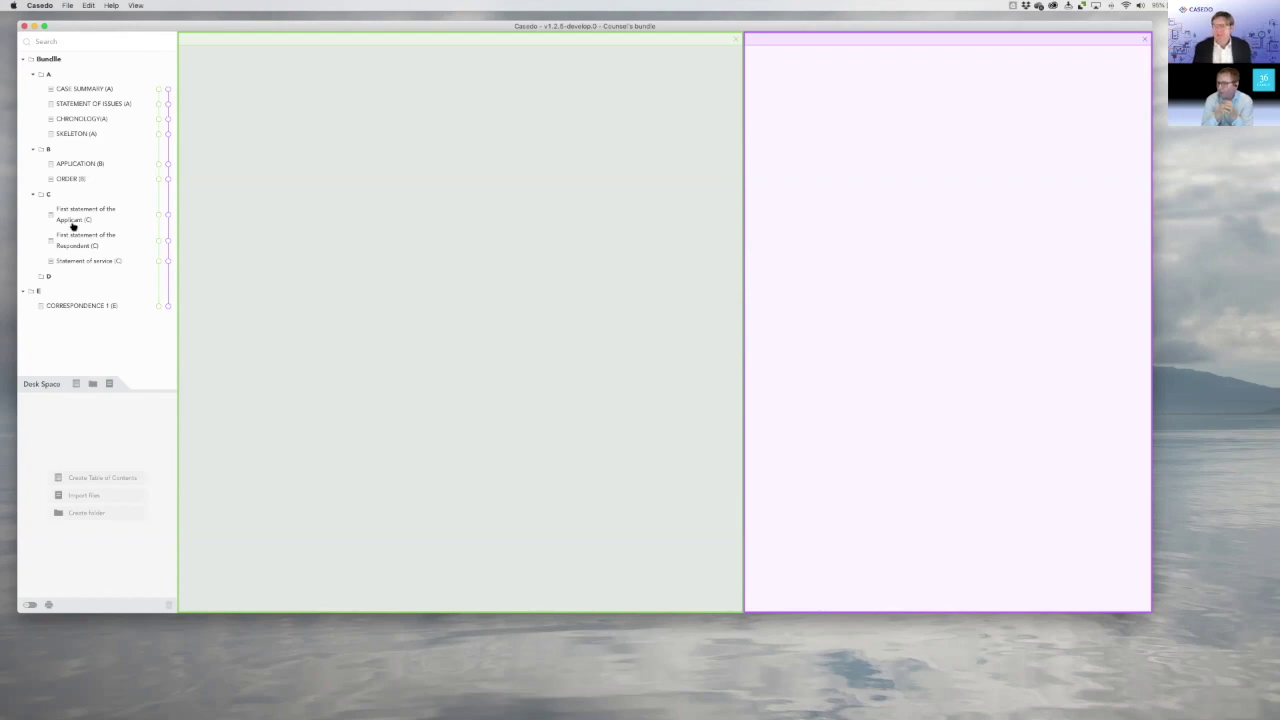
Nest folder E inside the Bundle folder after D, and leave folders C and E expanded.
mouse_move(44, 276)
left_mouse_down()
mouse_move(52, 289)
mouse_move(69, 277)
mouse_move(47, 274)
left_mouse_up()
left_click_drag(56, 274, 54, 287)
left_click(32, 196)
mouse_move(36, 210)
left_mouse_down()
mouse_move(49, 200)
mouse_move(43, 223)
mouse_move(60, 217)
left_mouse_up()
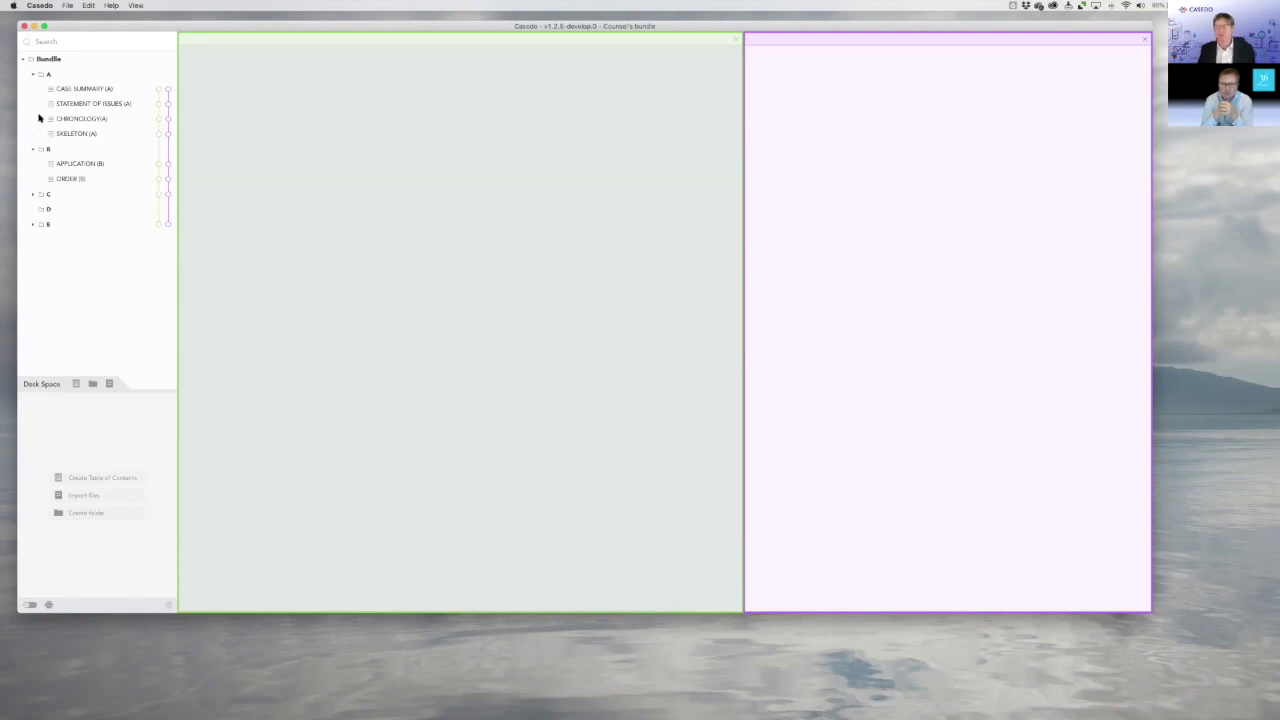
left_click(33, 195)
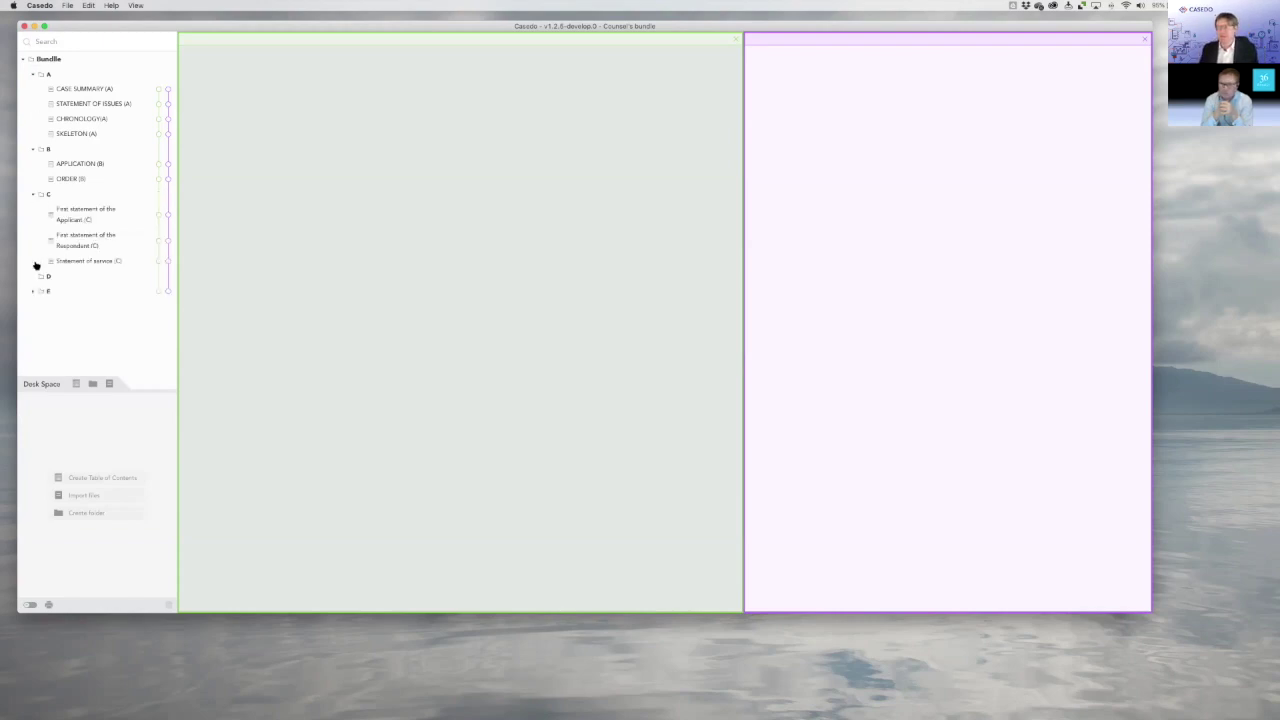
left_click(33, 291)
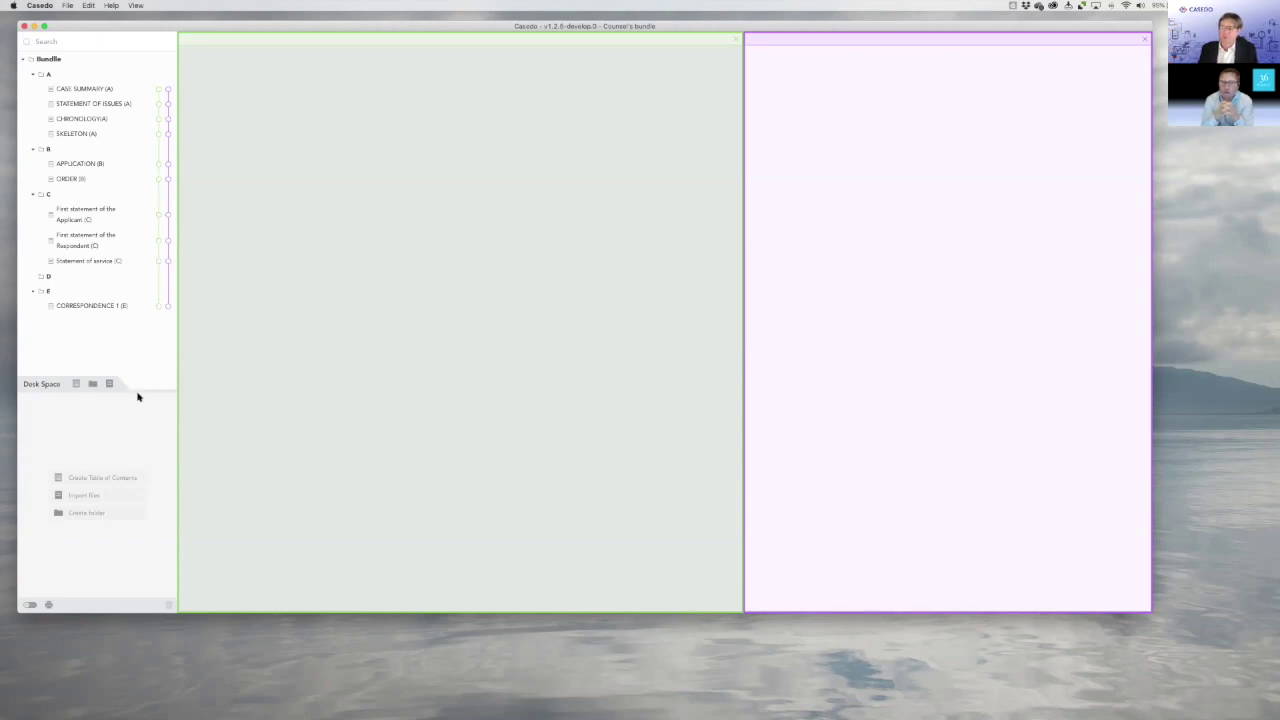
left_click_drag(137, 393, 89, 456)
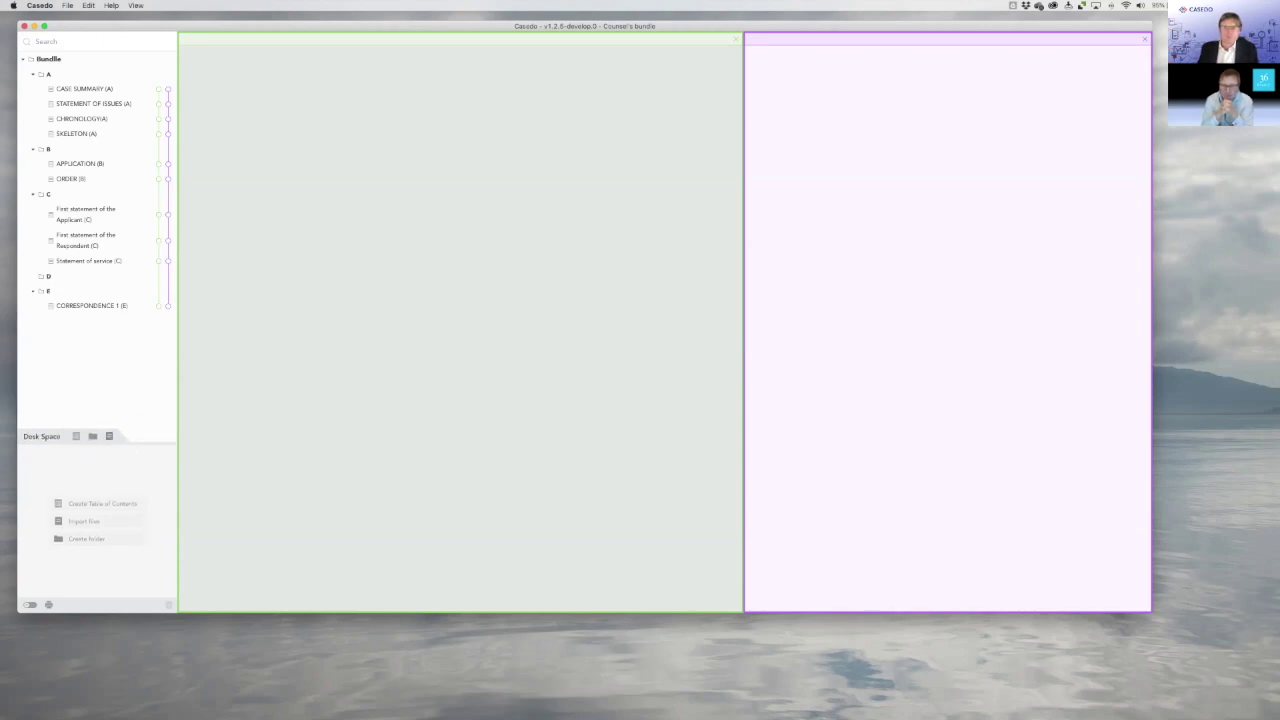
left_click(110, 437)
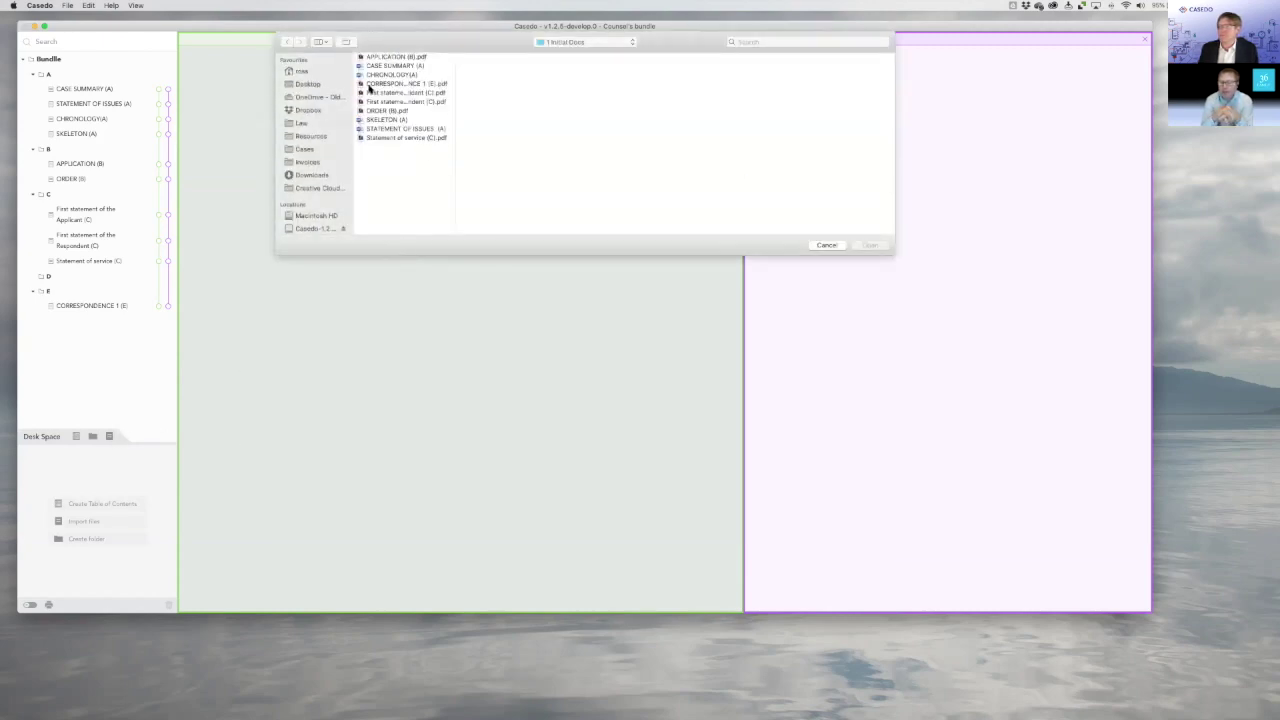
left_click(814, 246)
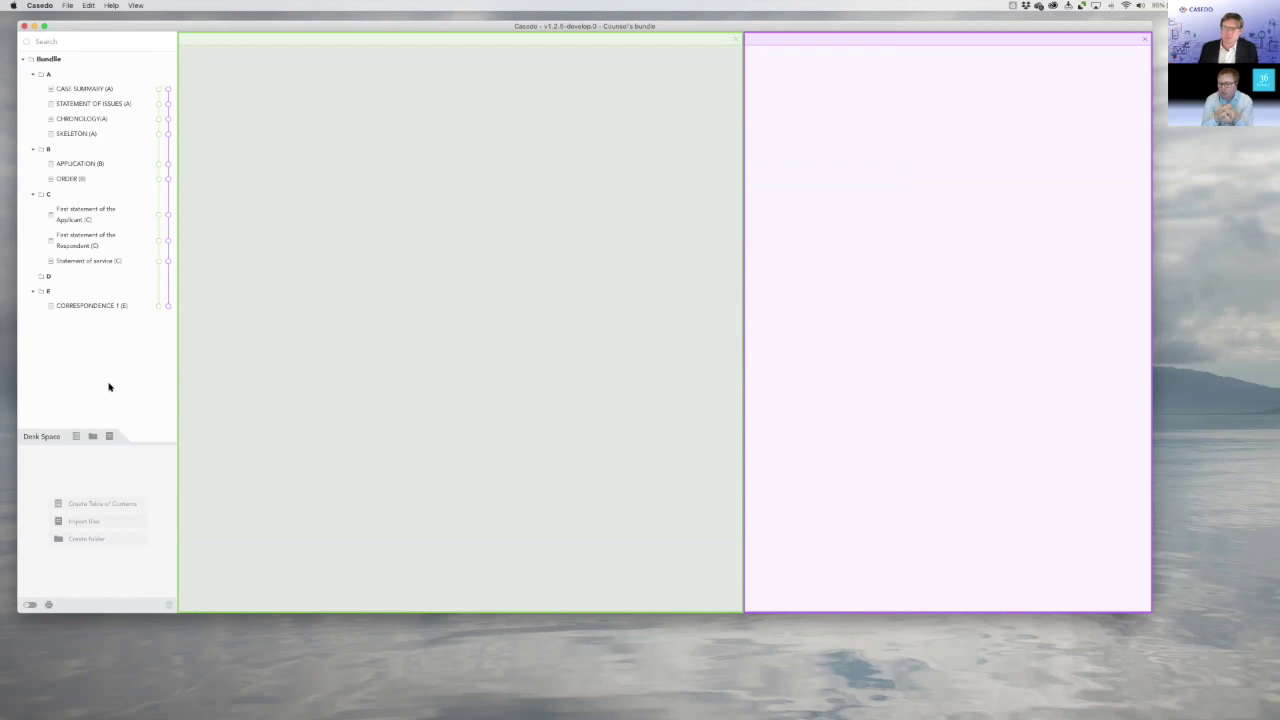
Import Flat.case from the Family Law Bundle folder into the Desk Space.
left_click(110, 438)
left_click(544, 43)
left_click(554, 53)
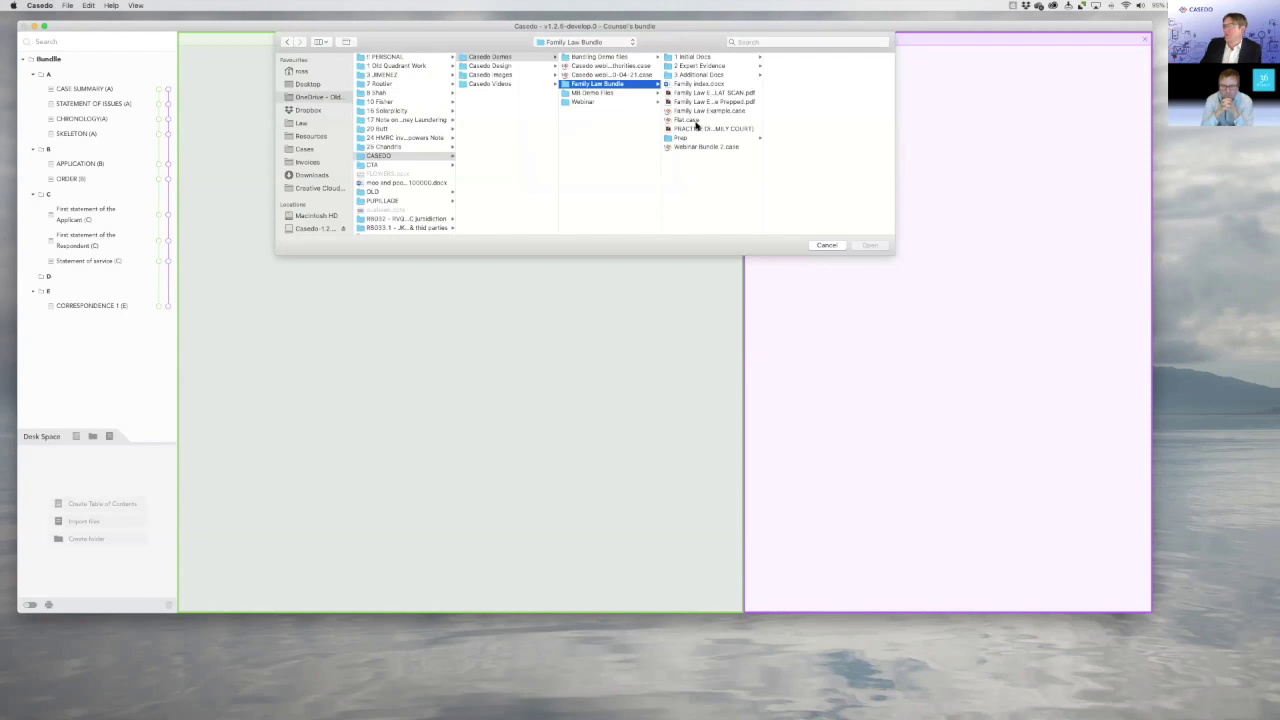
left_click(712, 111)
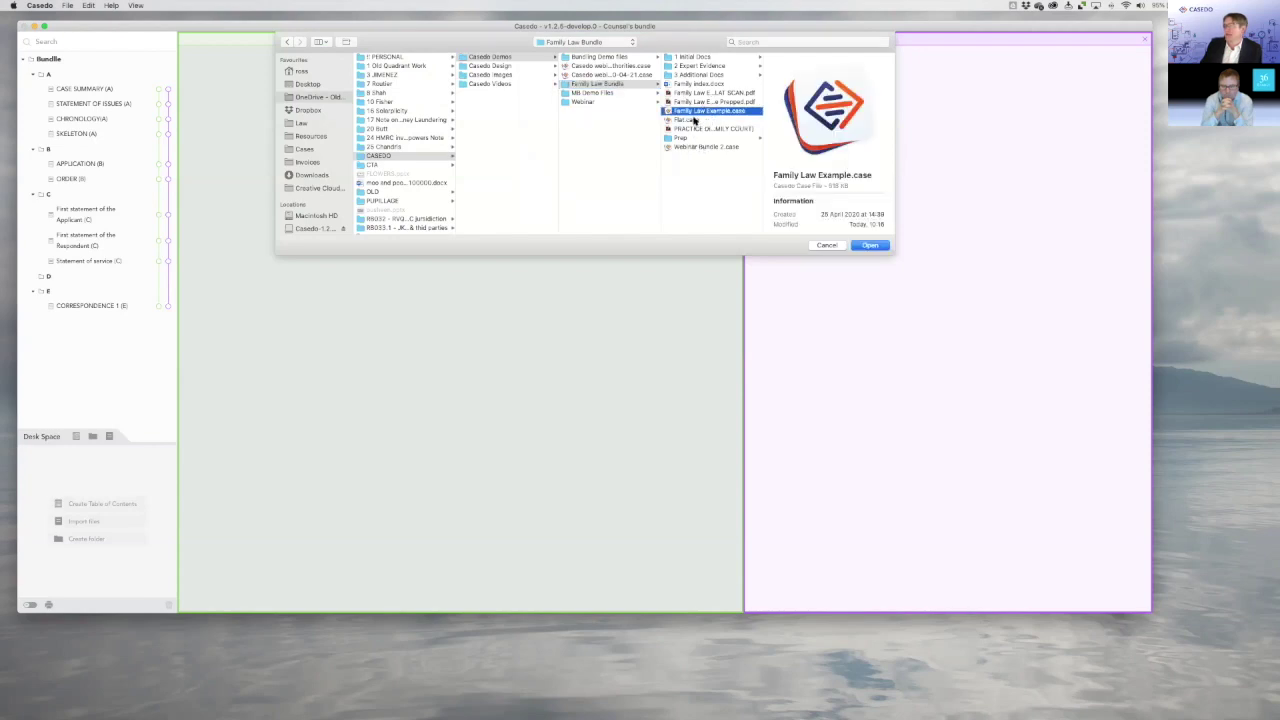
left_click(690, 120)
left_click(874, 247)
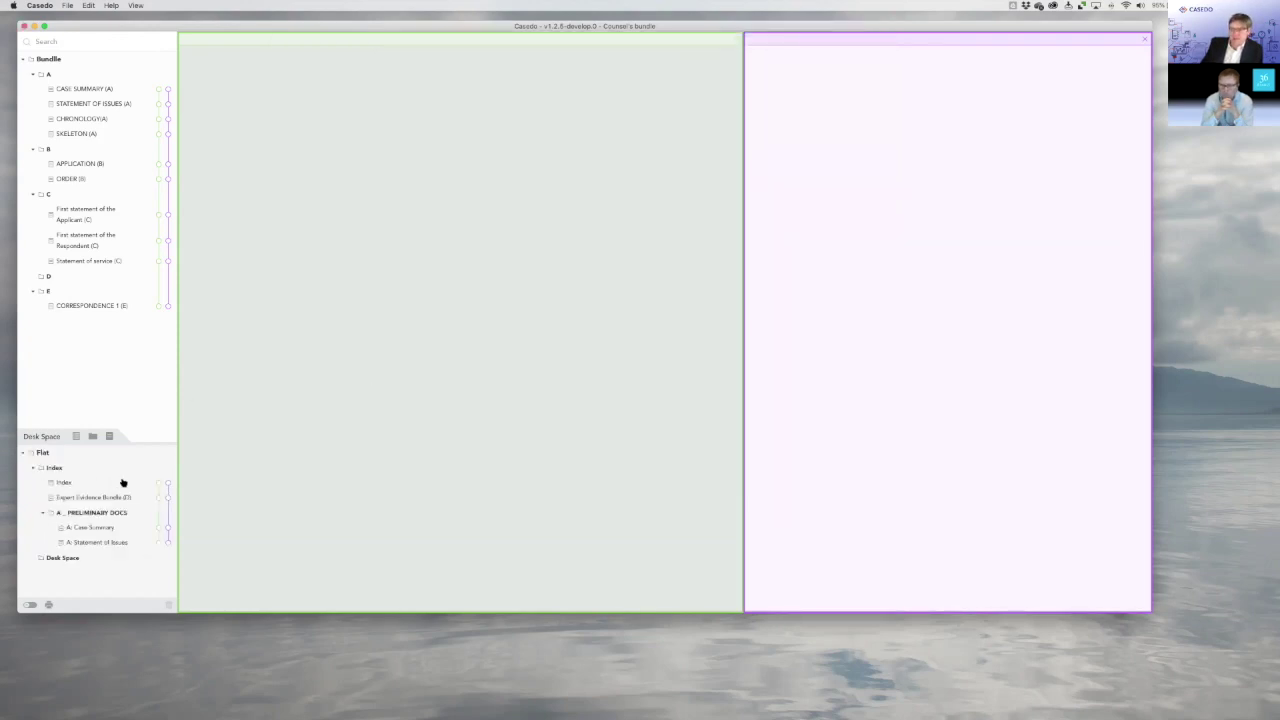
Enlarge the Desk Space and delete the imported Flat folder from it.
left_click_drag(151, 442, 137, 314)
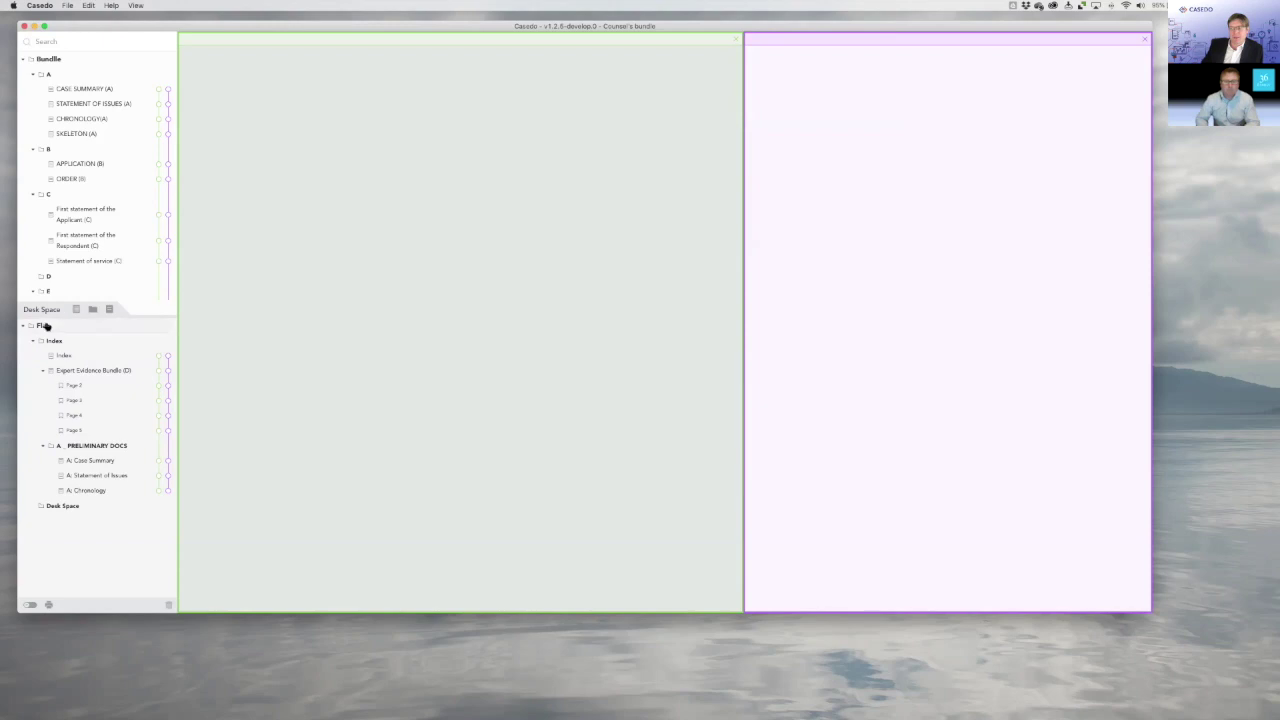
key("BackSpace")
key("Return")
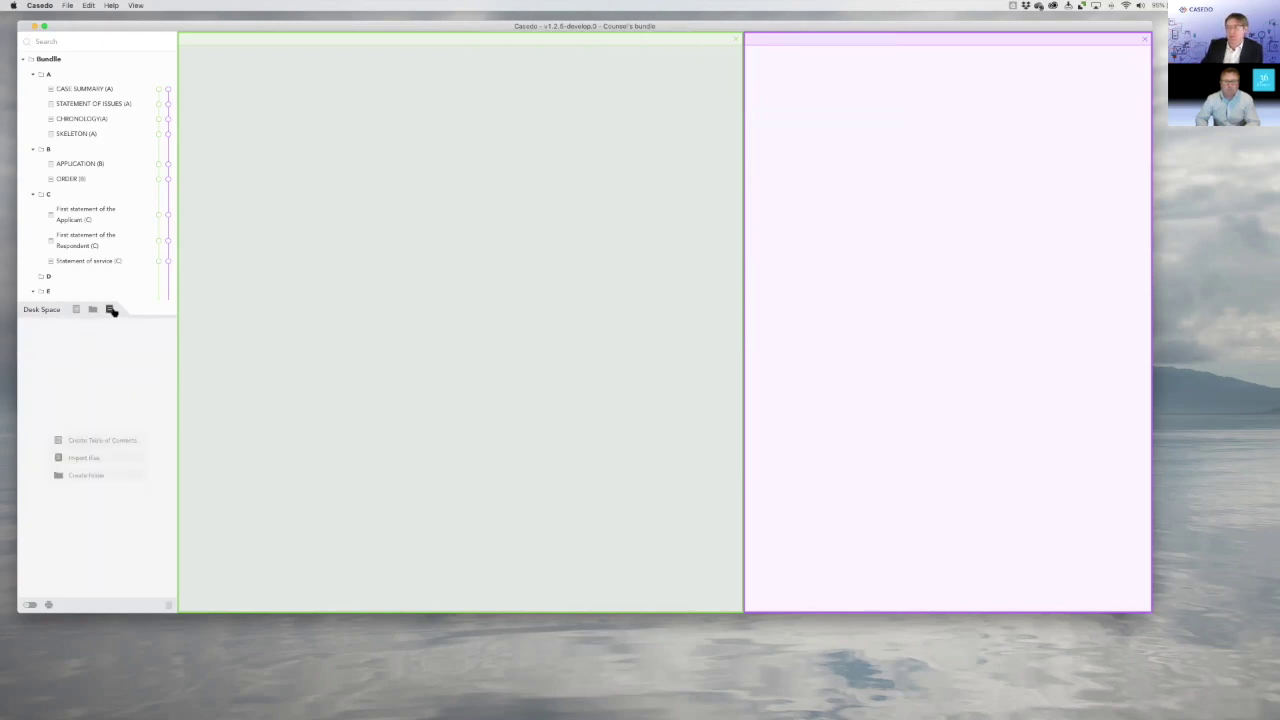
left_click(112, 311)
left_click(828, 248)
left_click_drag(149, 314, 149, 446)
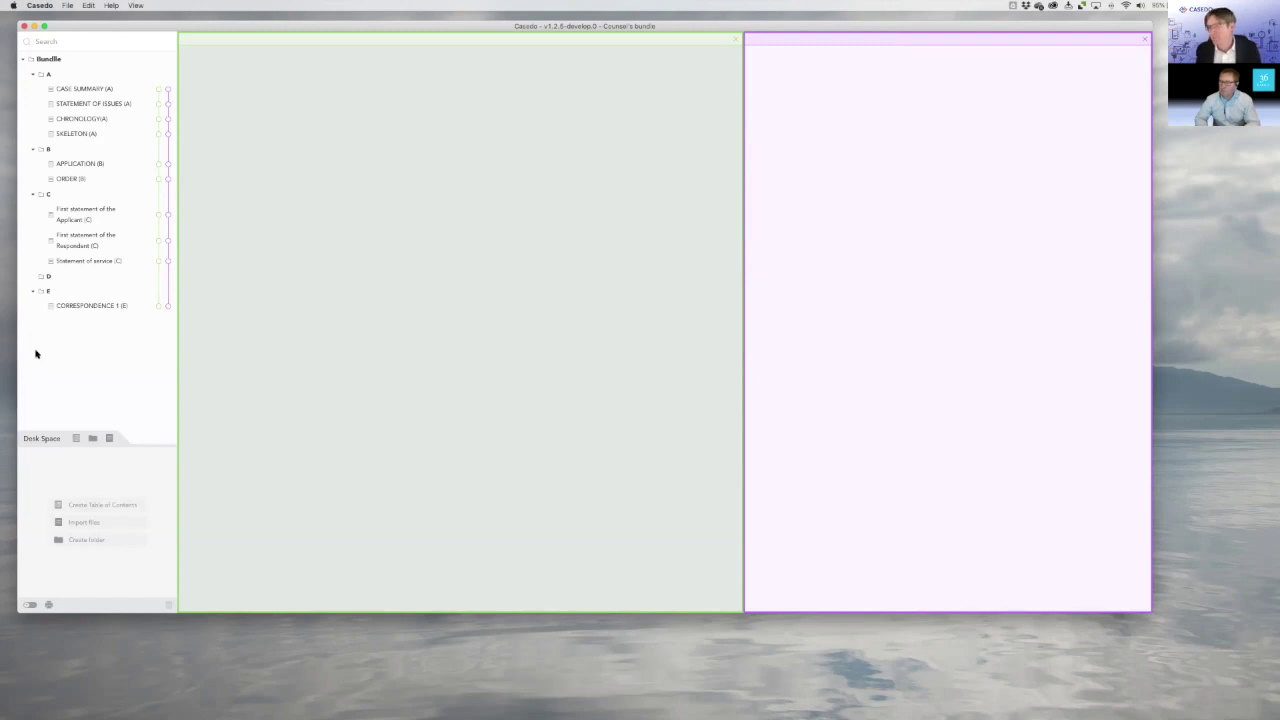
Import Expert Evidence Bundle (D) and Expert Report (D) from the 2 Expert Evidence folder into the Desk Space, including all bookmarks.
left_click_drag(180, 26, 198, 49)
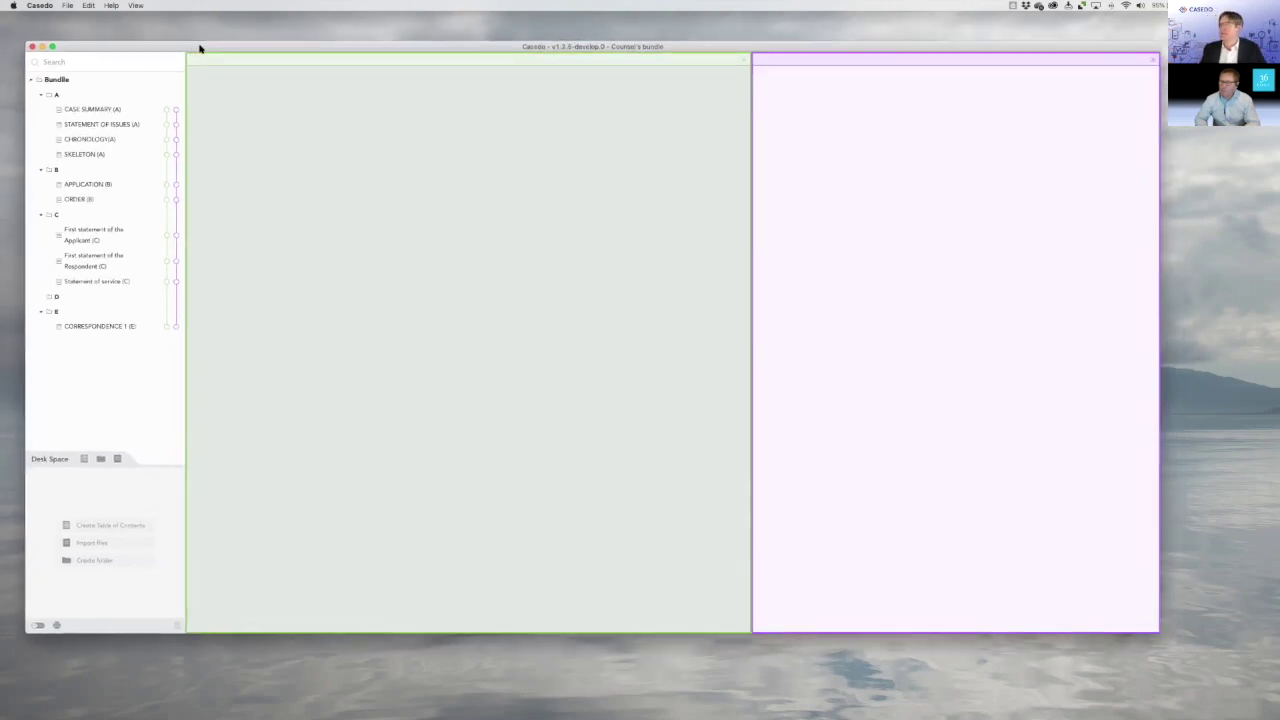
left_click_drag(281, 46, 305, 63)
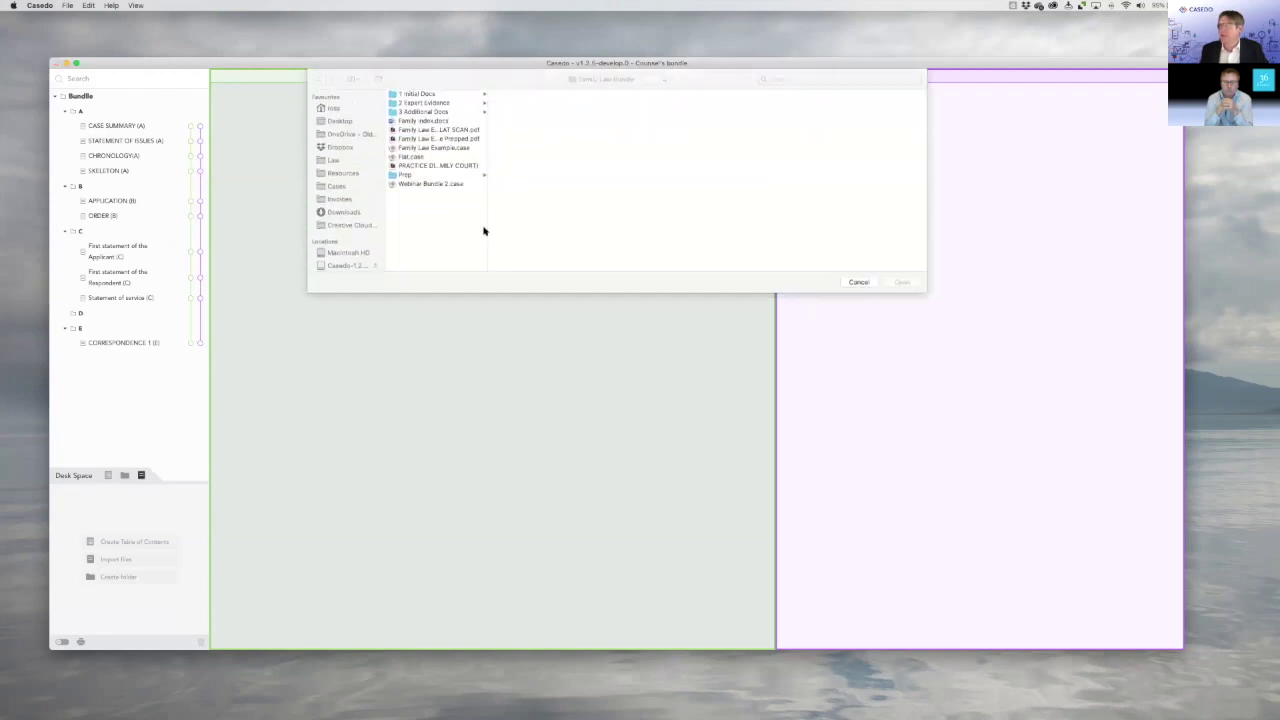
left_click(438, 101)
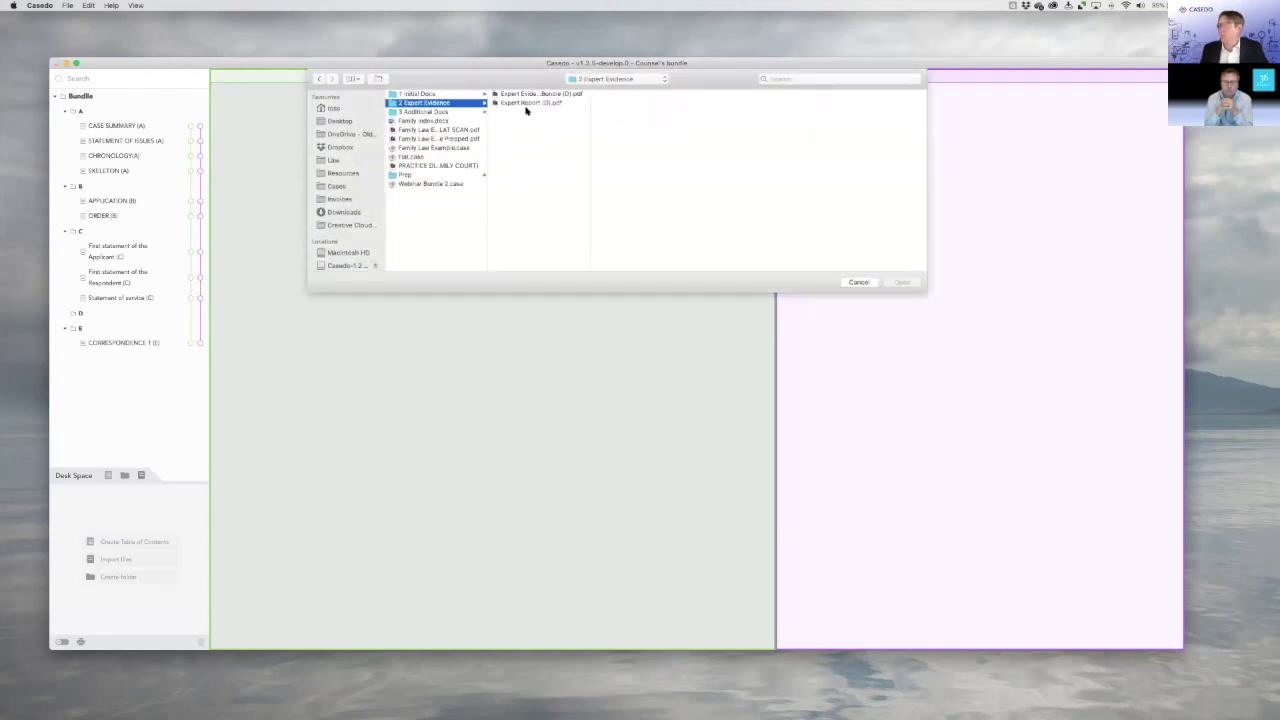
left_click(526, 104)
left_click(900, 282)
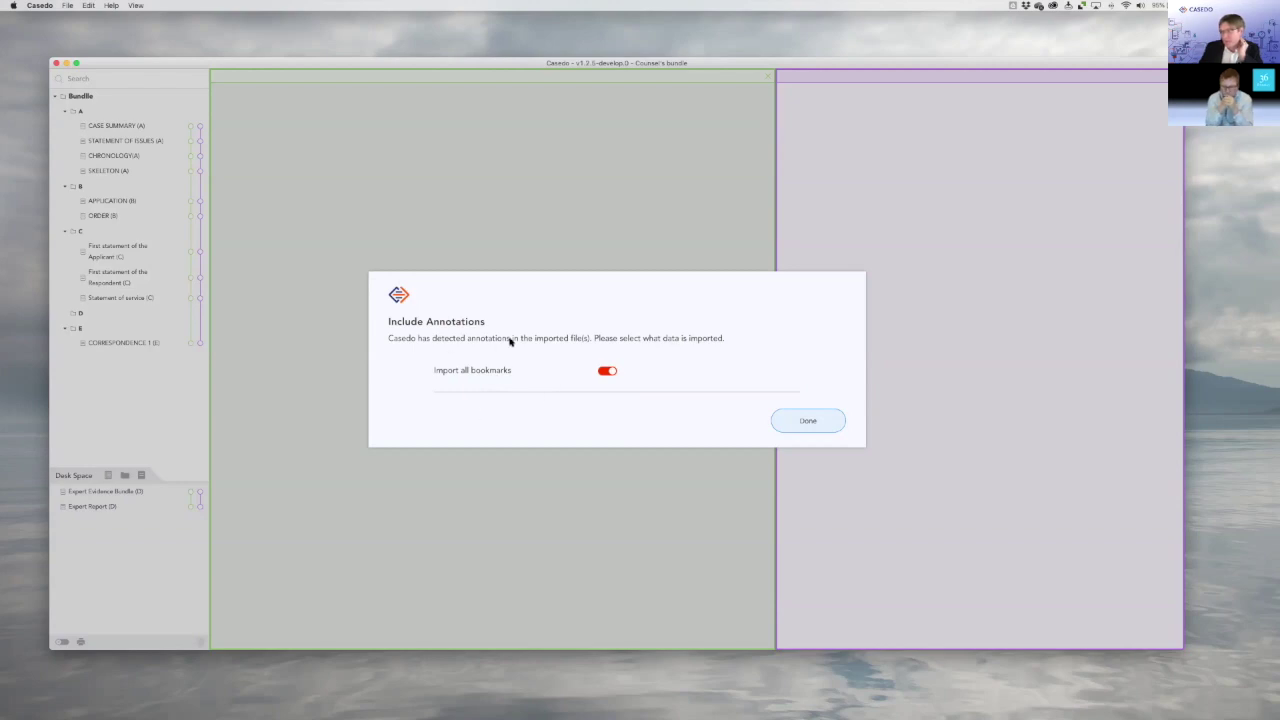
left_click(812, 423)
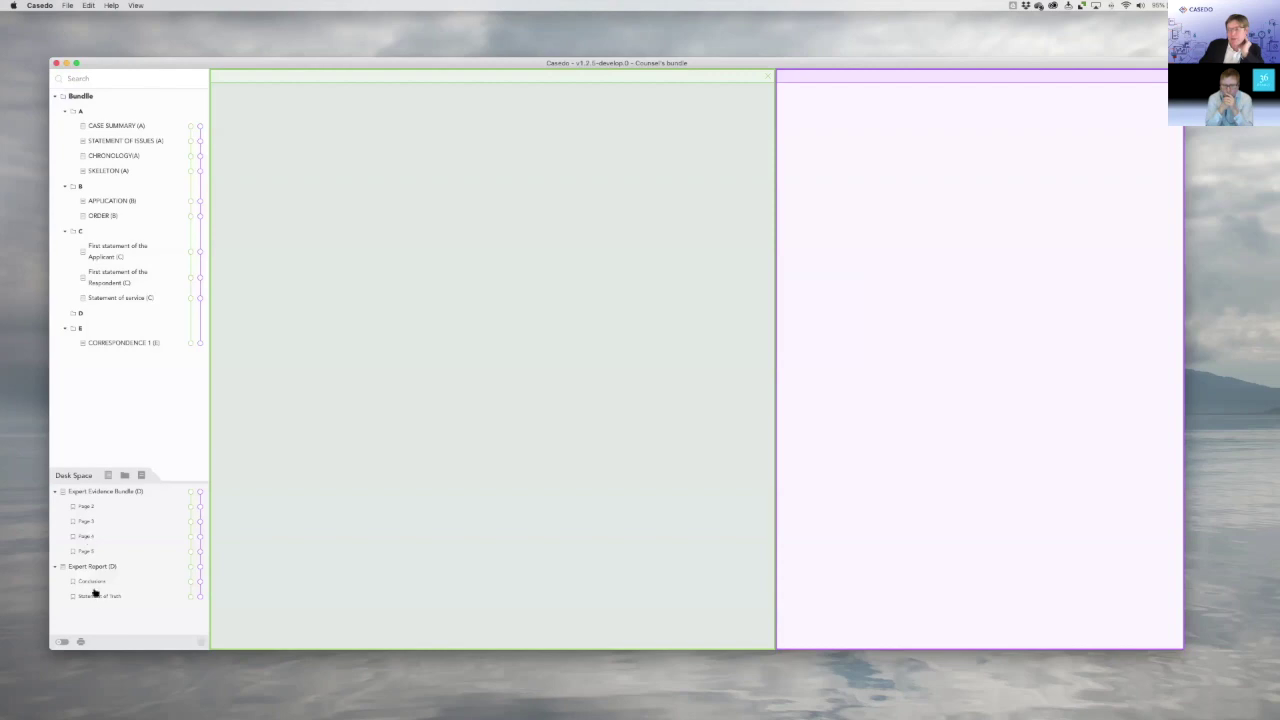
File the Expert Report and the Expert Evidence Bundle in folder D, with the report placed first.
left_click_drag(97, 494, 153, 328)
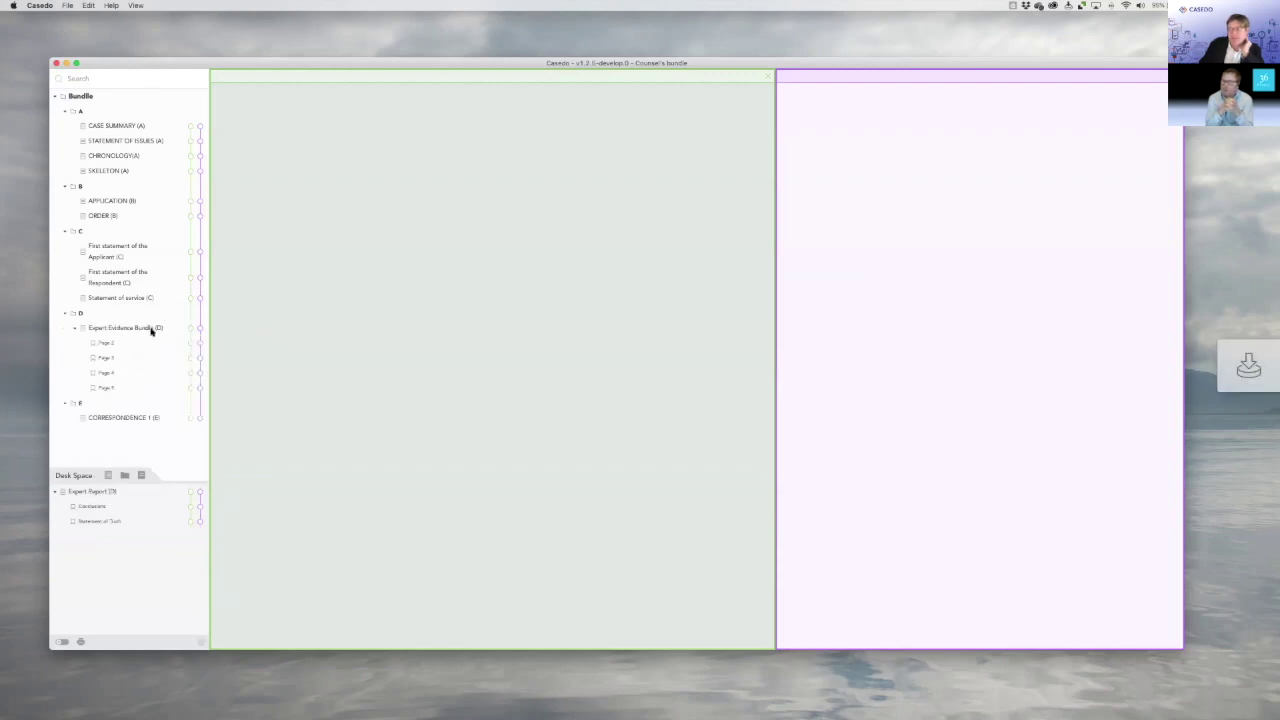
left_click_drag(97, 498, 164, 335)
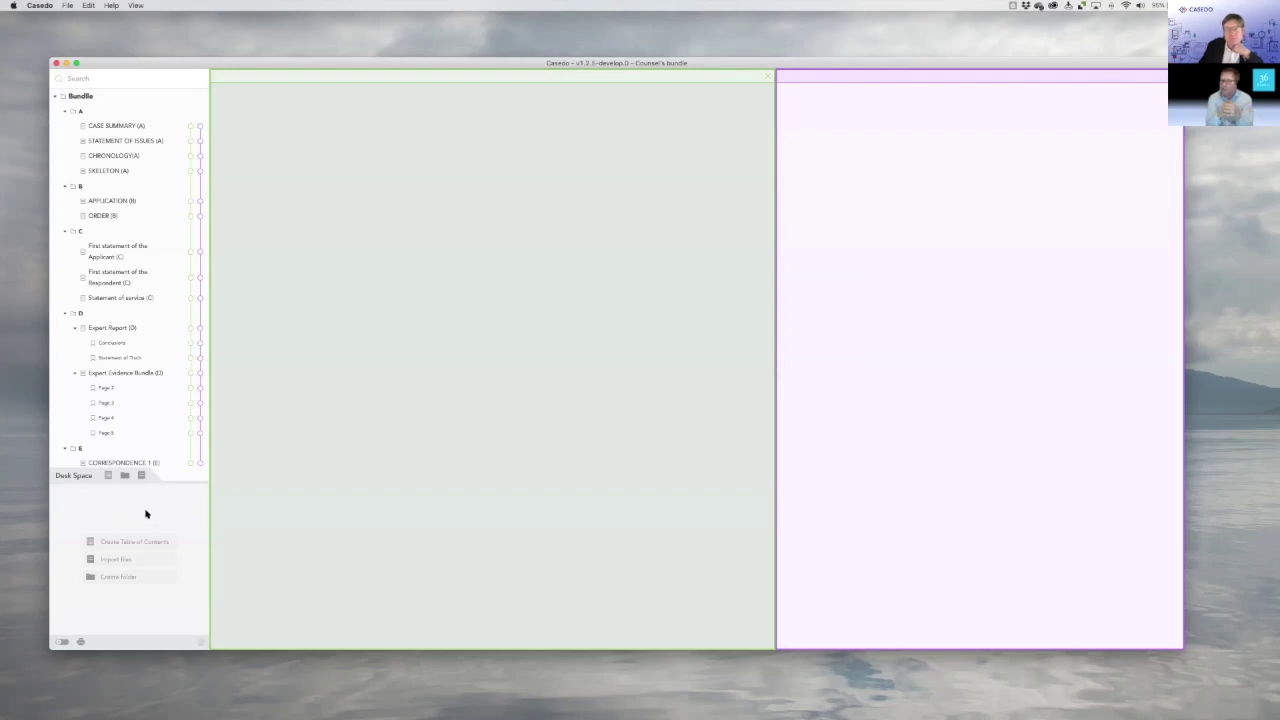
Enlarge the Desk Space and import Family Law Example Prepped.pdf from the Family Law Bundle folder with all its bookmarks.
left_click_drag(173, 484, 165, 343)
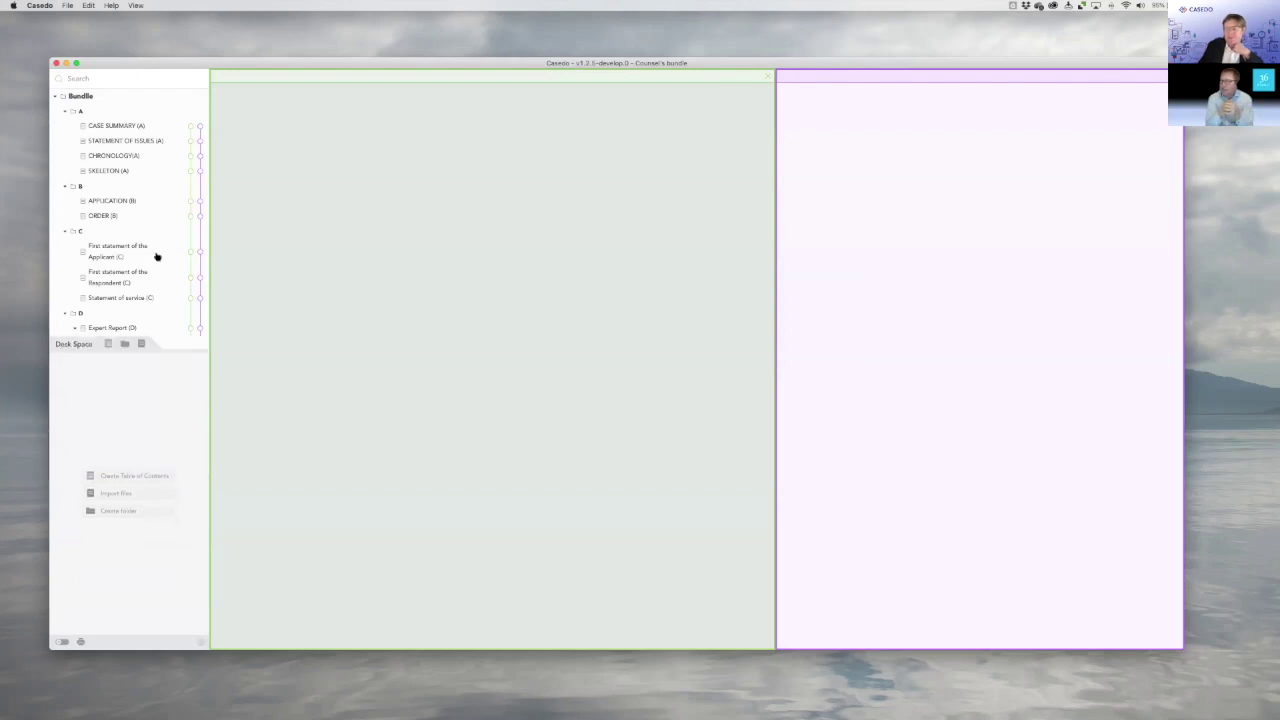
left_click(141, 343)
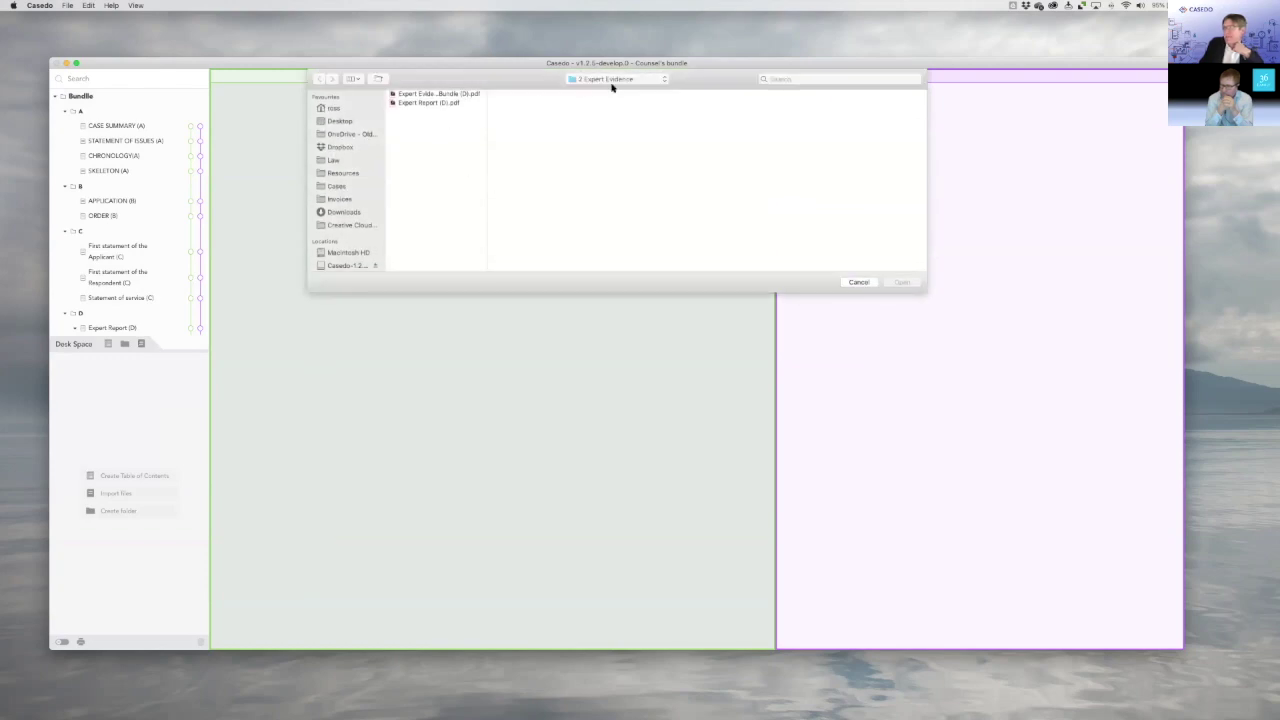
left_click(612, 87)
left_click(615, 97)
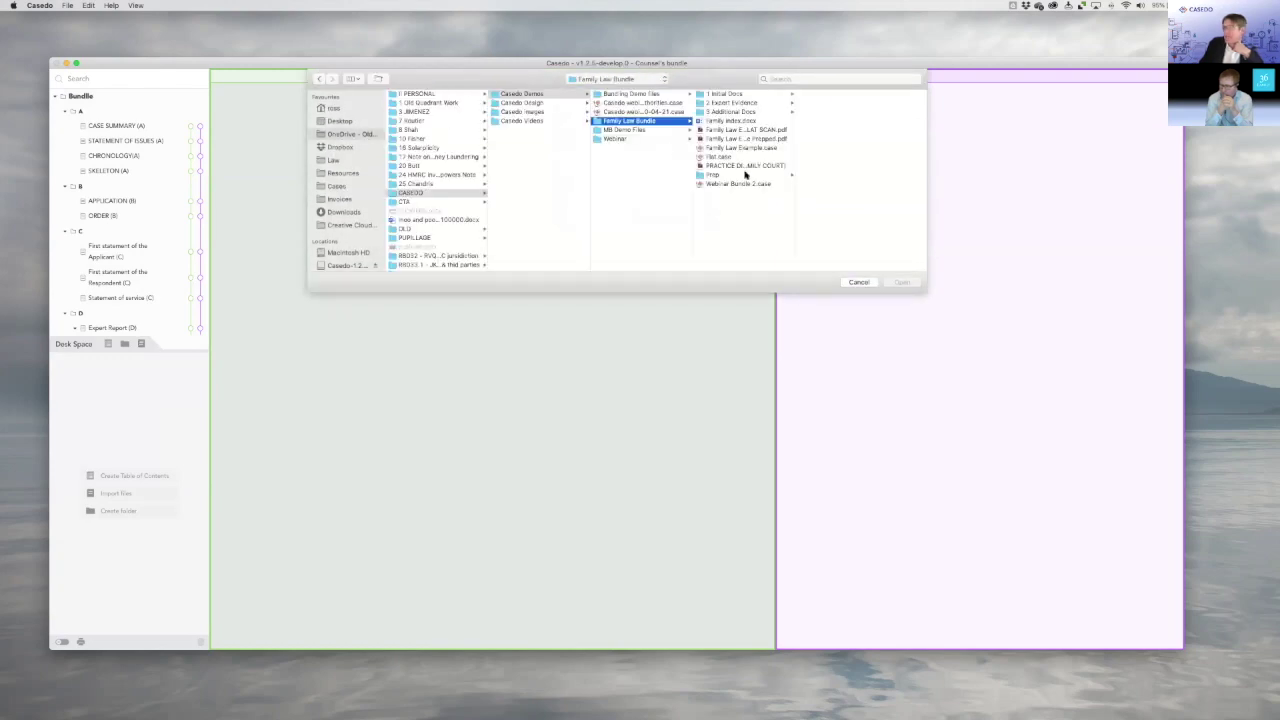
left_click(760, 139)
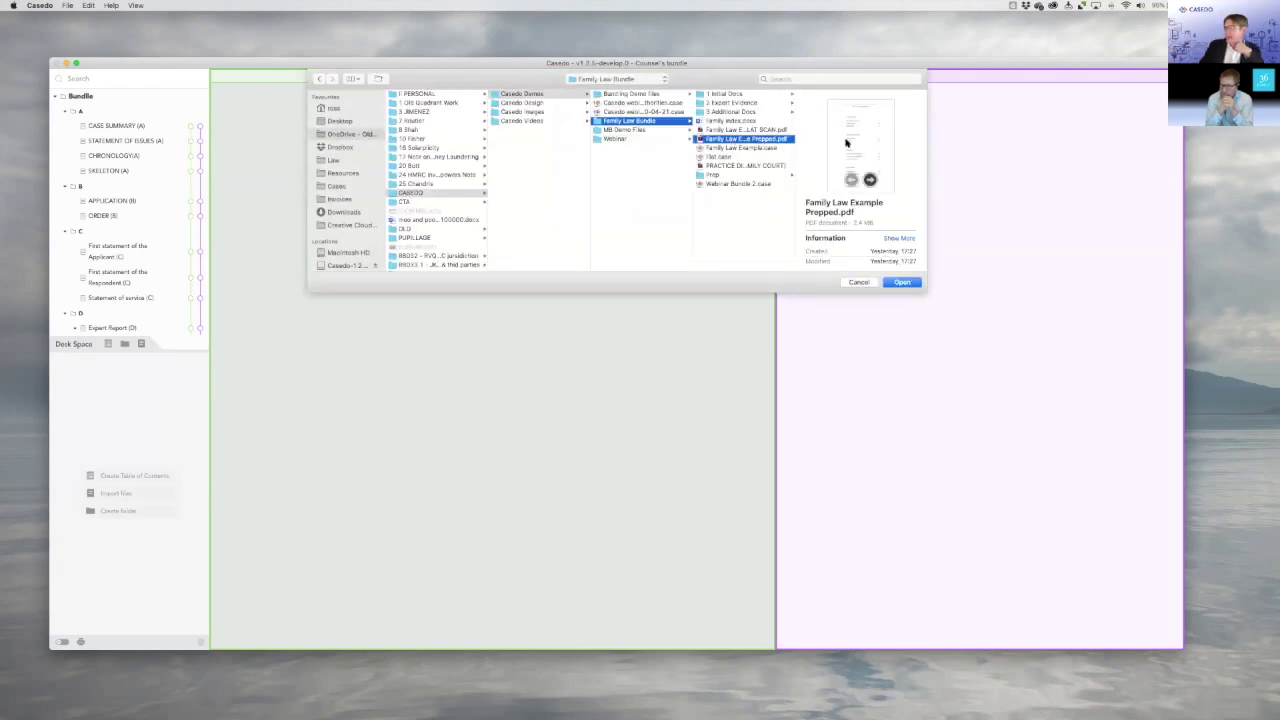
left_click(903, 283)
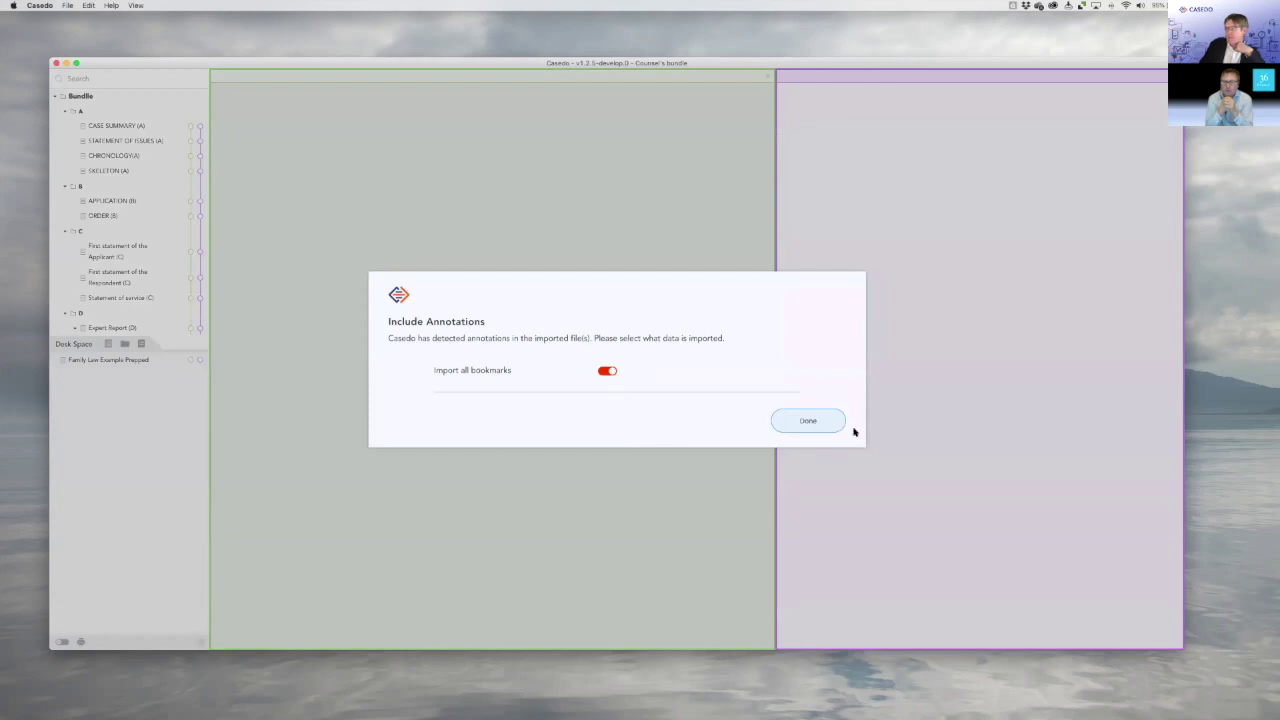
left_click(806, 424)
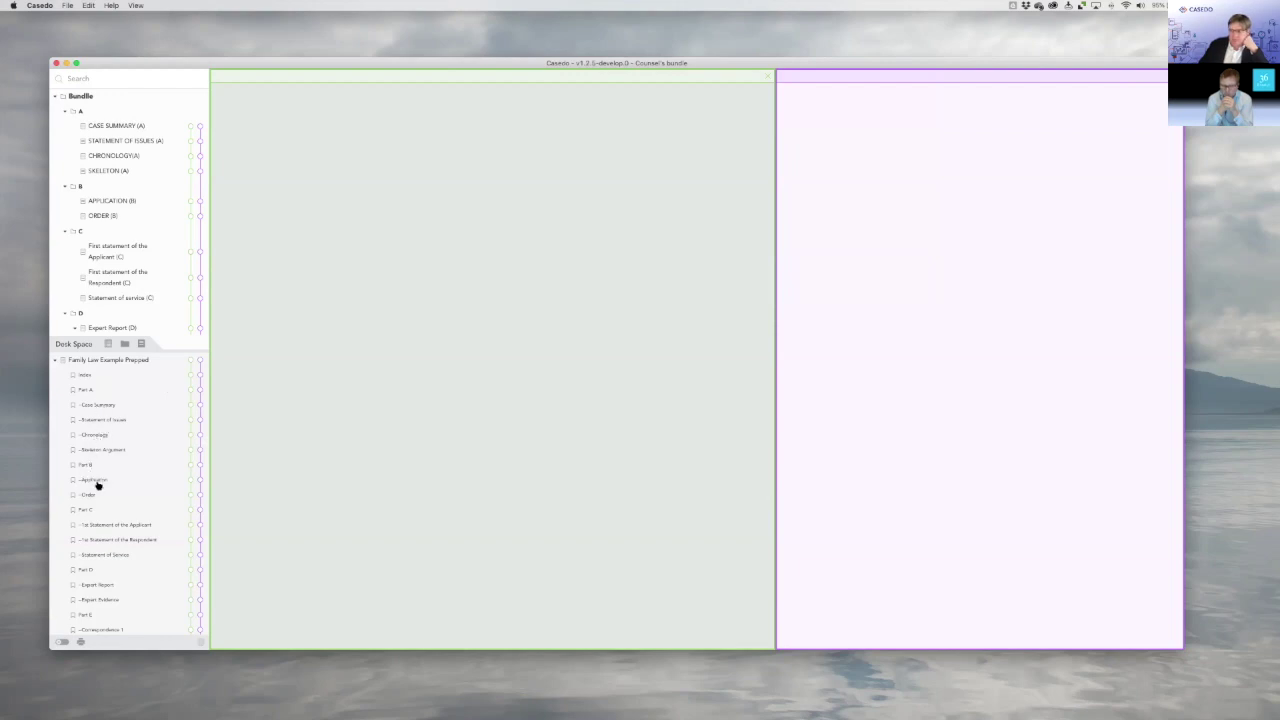
Review the bookmarks of Family Law Example Prepped, delete the document from the Desk Space, and shrink the Desk Space.
scroll(108, 554, "down", 2)
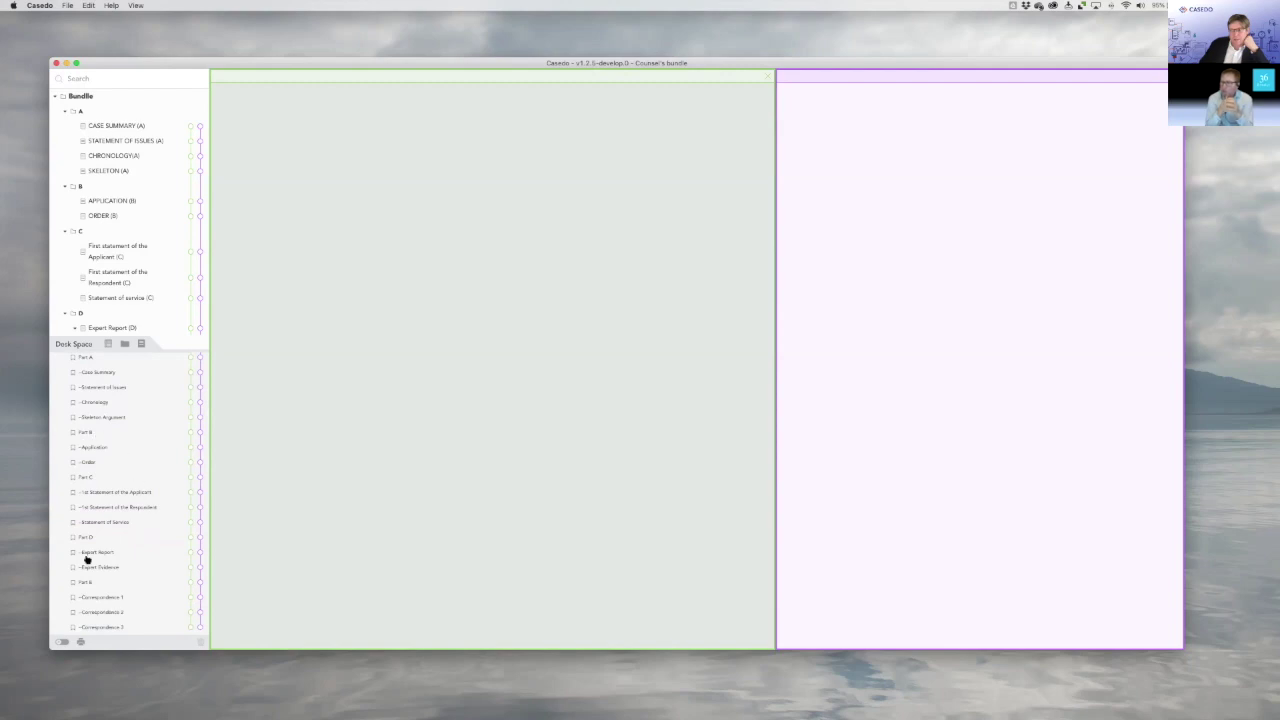
scroll(135, 498, "up", 2)
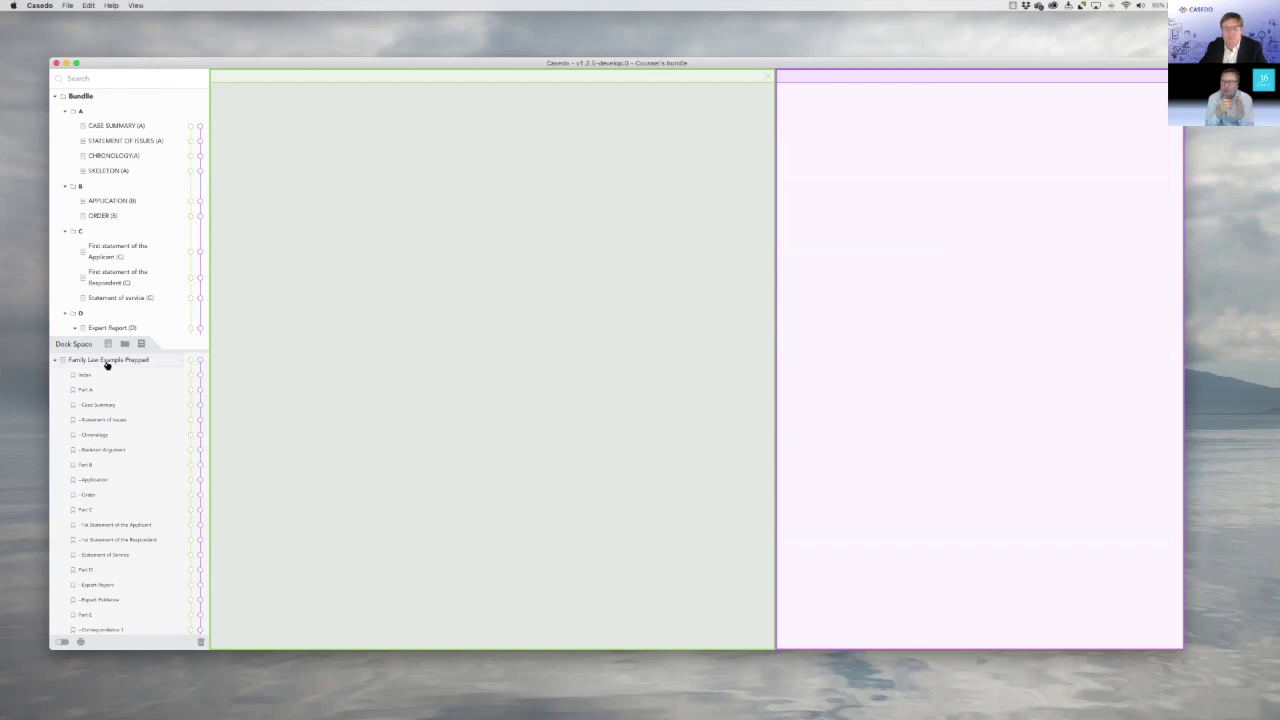
key("BackSpace")
key("Return")
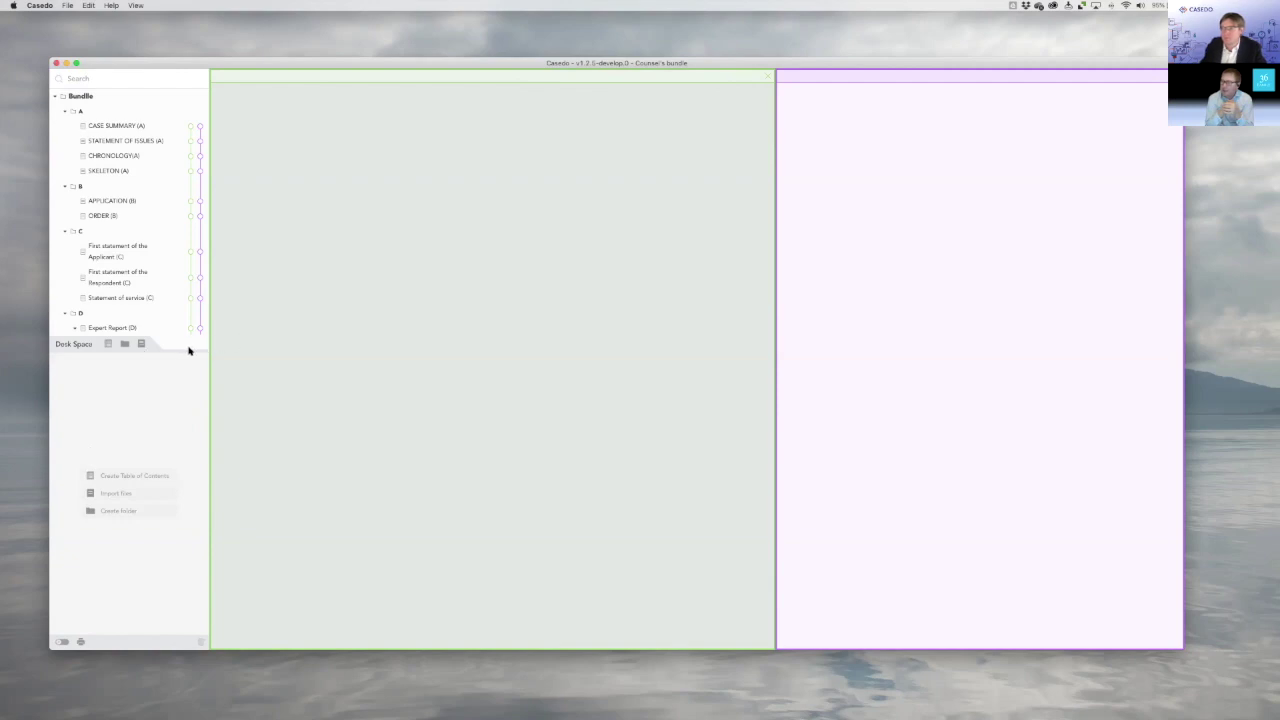
left_click_drag(184, 350, 186, 565)
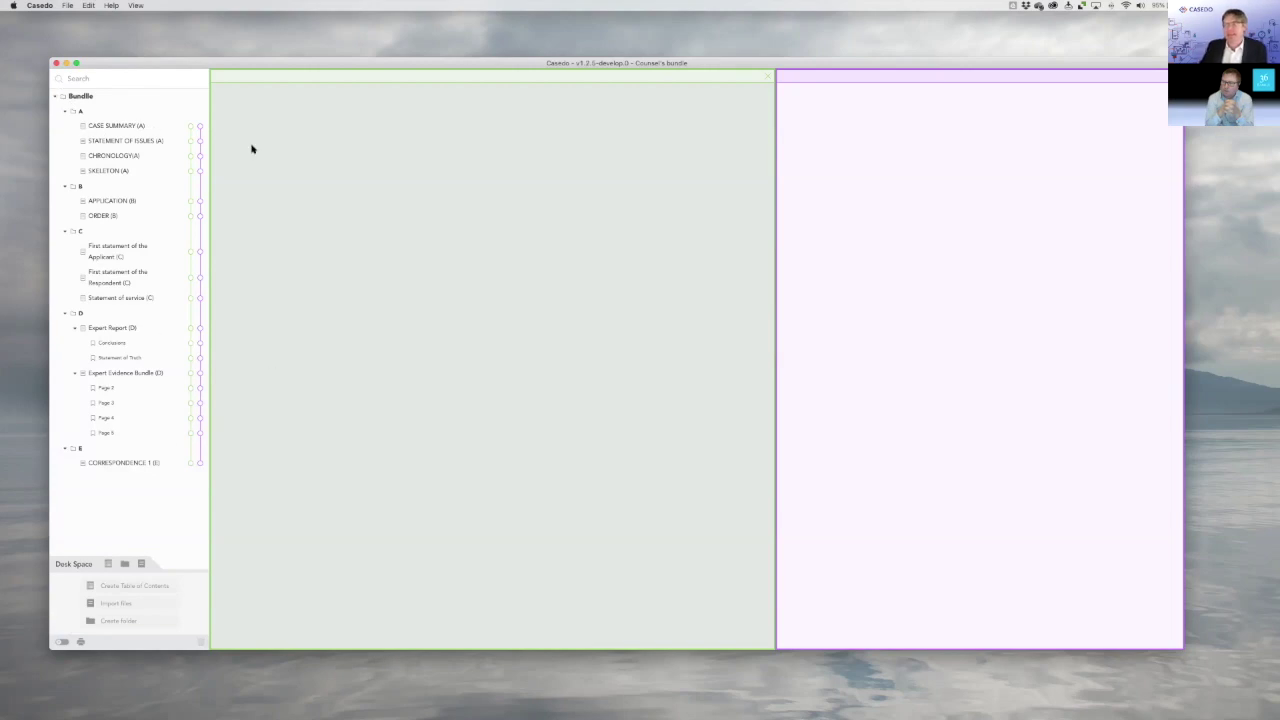
mouse_move(261, 60)
left_mouse_down()
mouse_move(283, 60)
mouse_move(254, 61)
left_mouse_up()
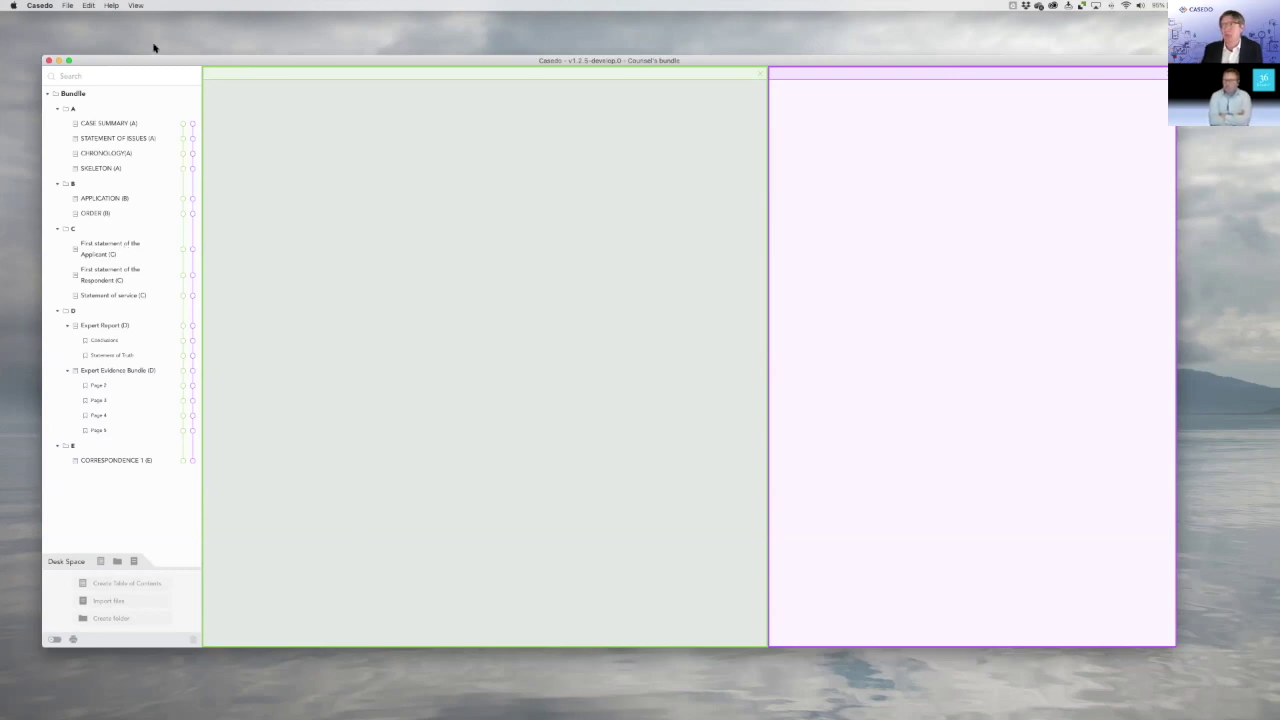
left_click_drag(147, 54, 133, 30)
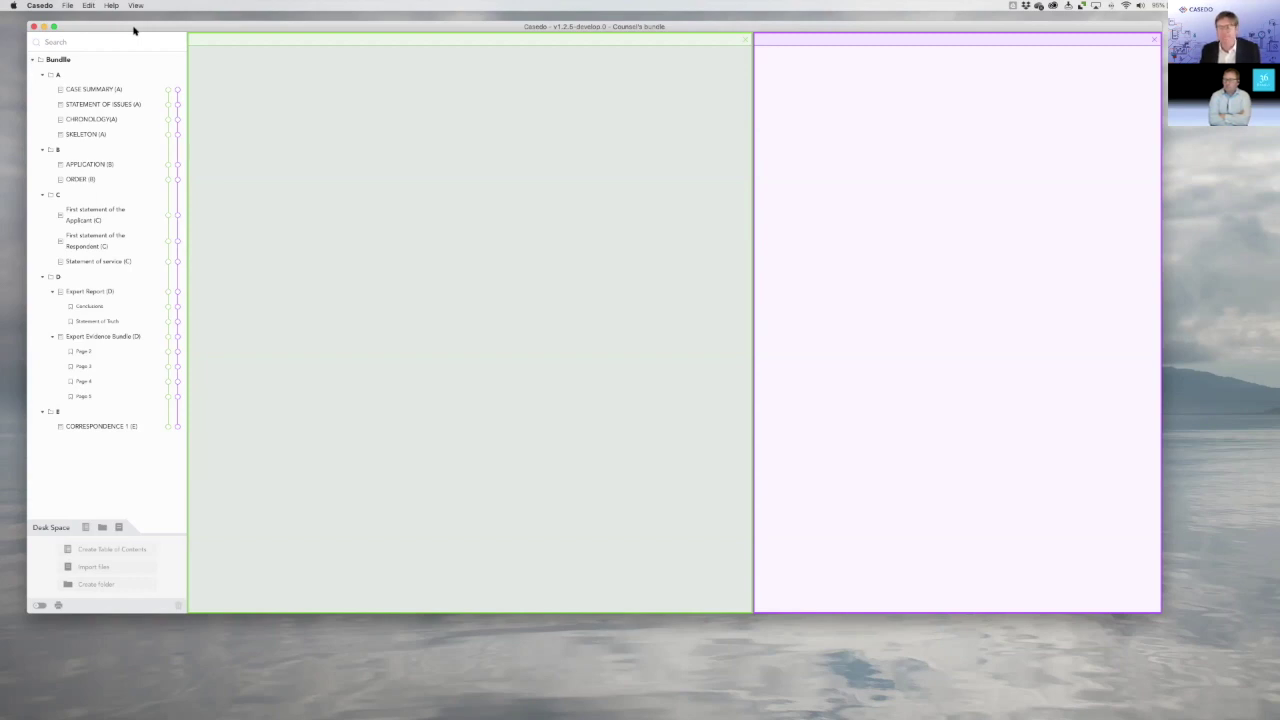
left_click_drag(123, 28, 111, 23)
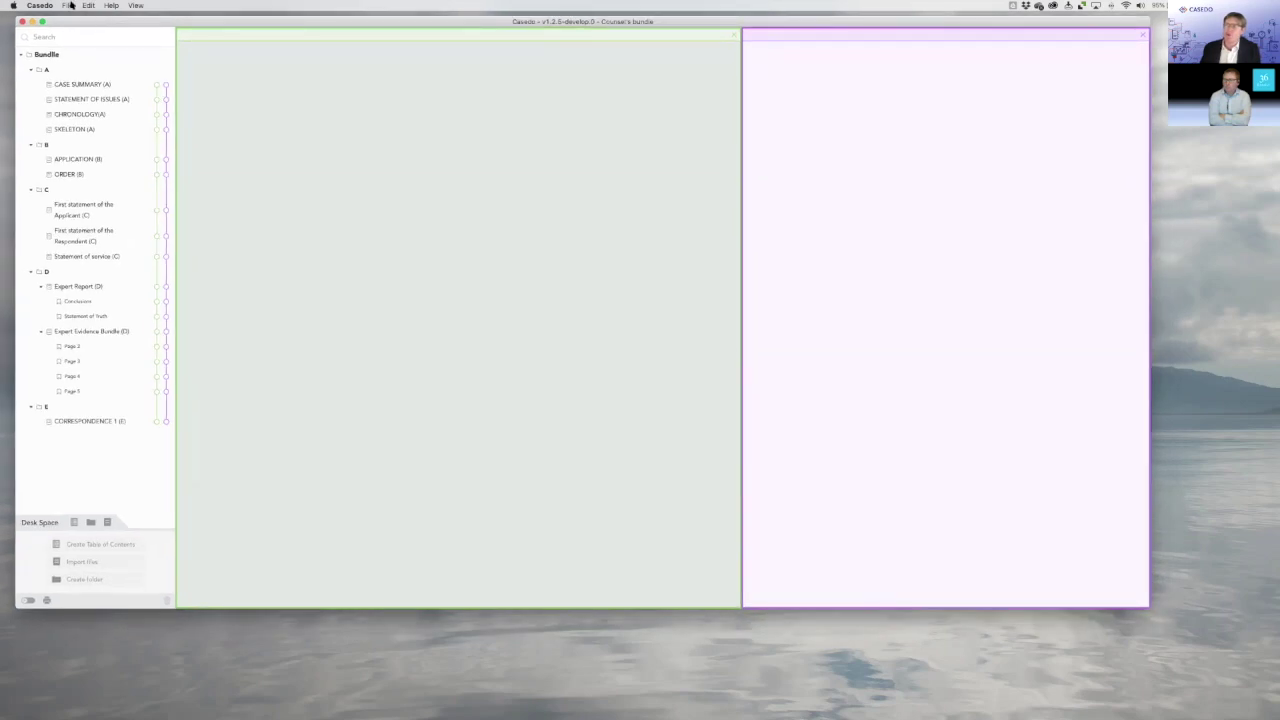
left_click(69, 6)
left_click(97, 182)
Open Statement of Issues in the green viewer, add a blank margin comment beside its second line, and highlight most of that line in yellow.
left_click(157, 101)
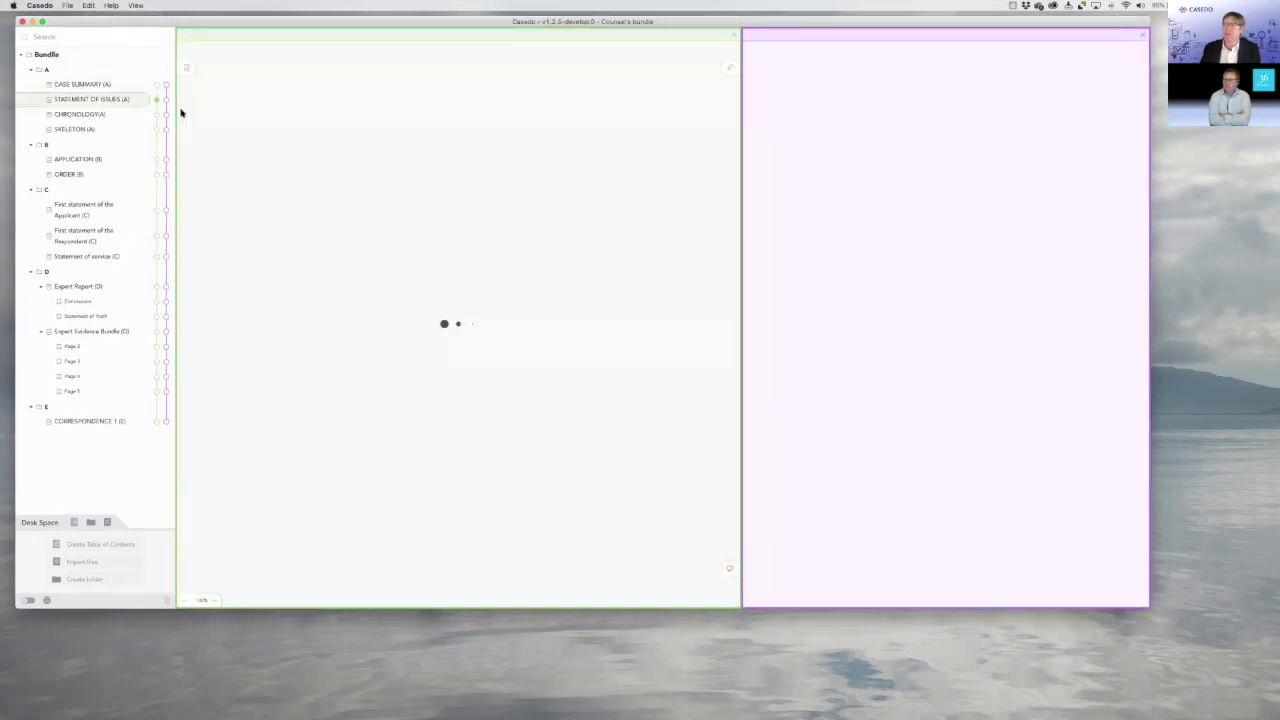
left_click(727, 570)
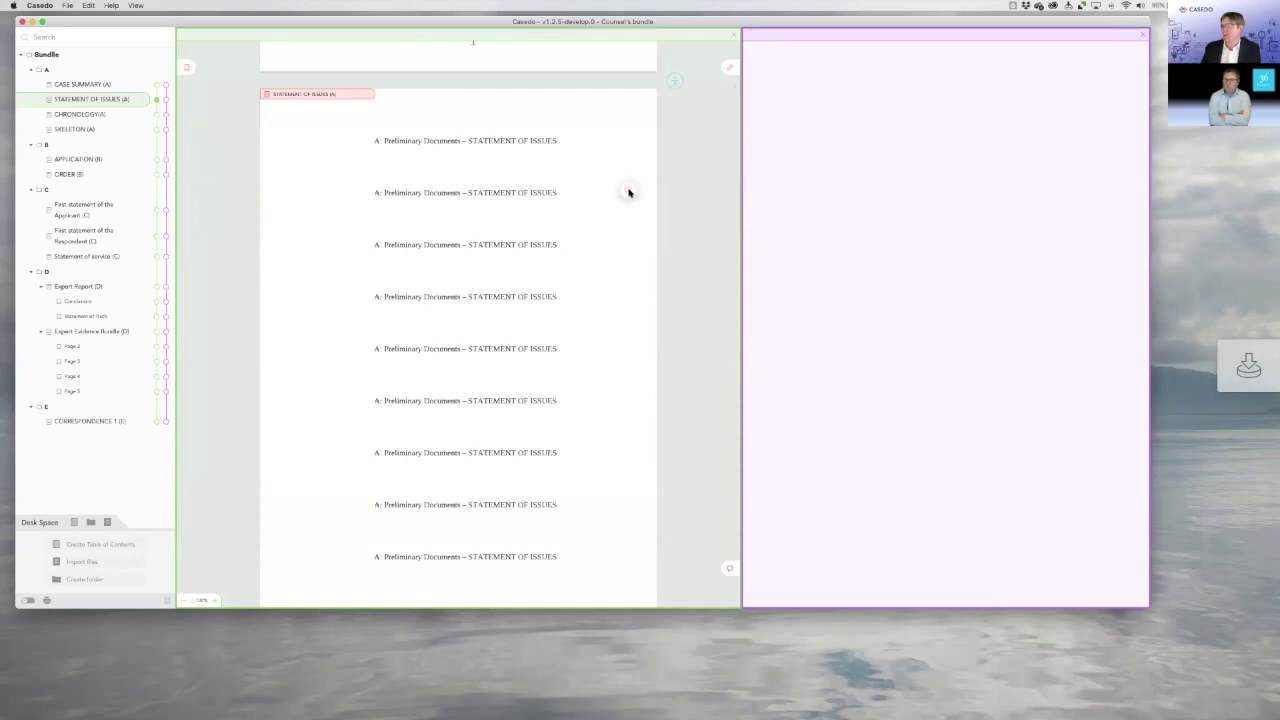
left_click(629, 191)
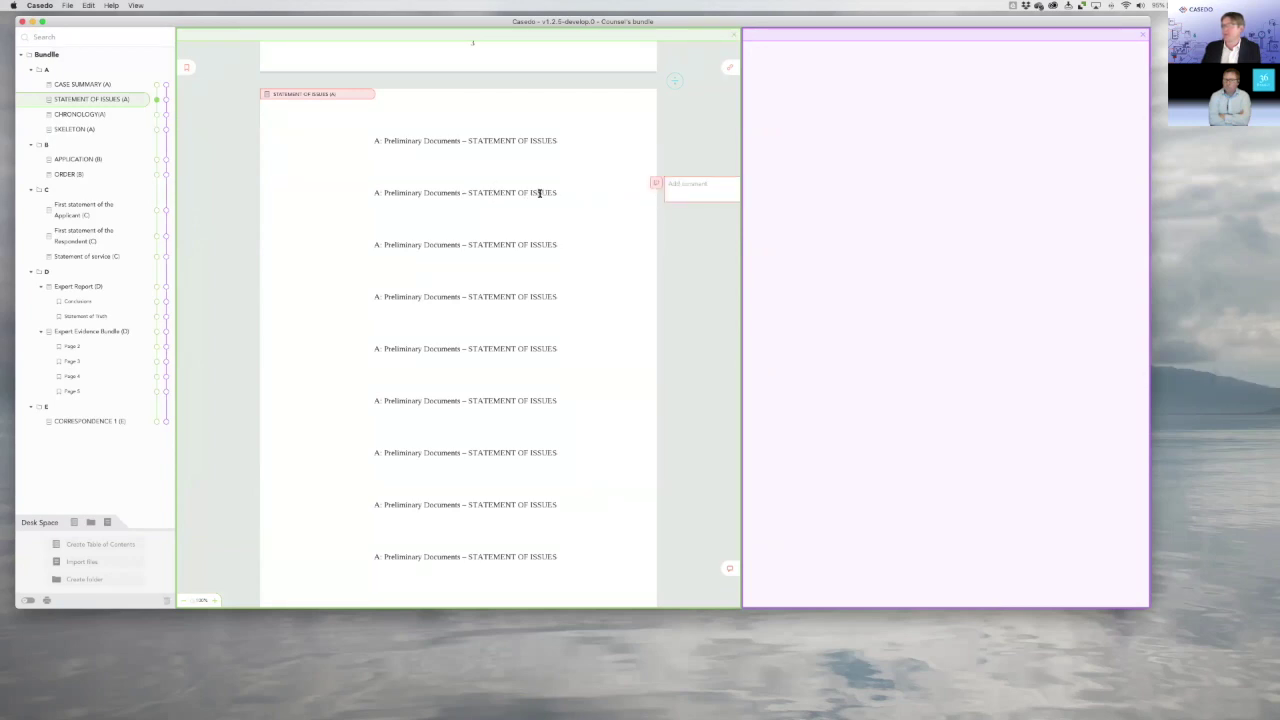
left_click_drag(541, 192, 404, 192)
left_click(452, 183)
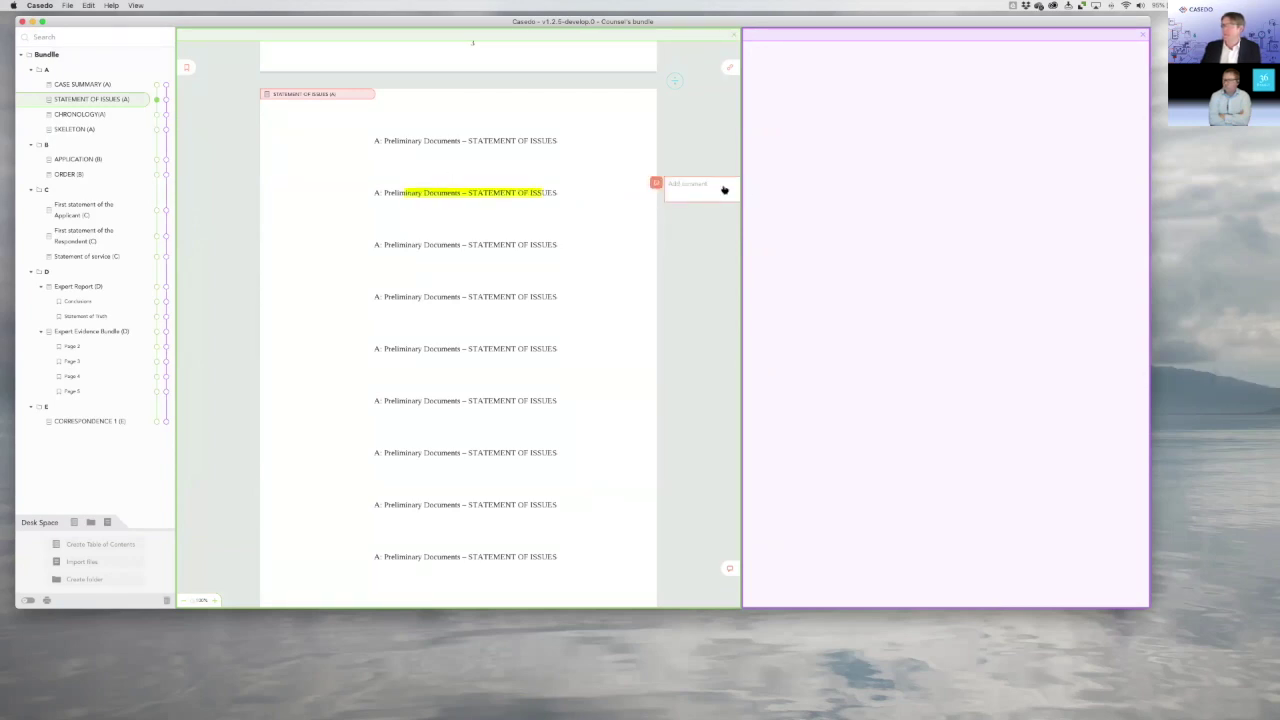
Enter "Bad for us" as the text of the margin comment on the Statement of Issues.
left_click(720, 190)
type("Bad for us")
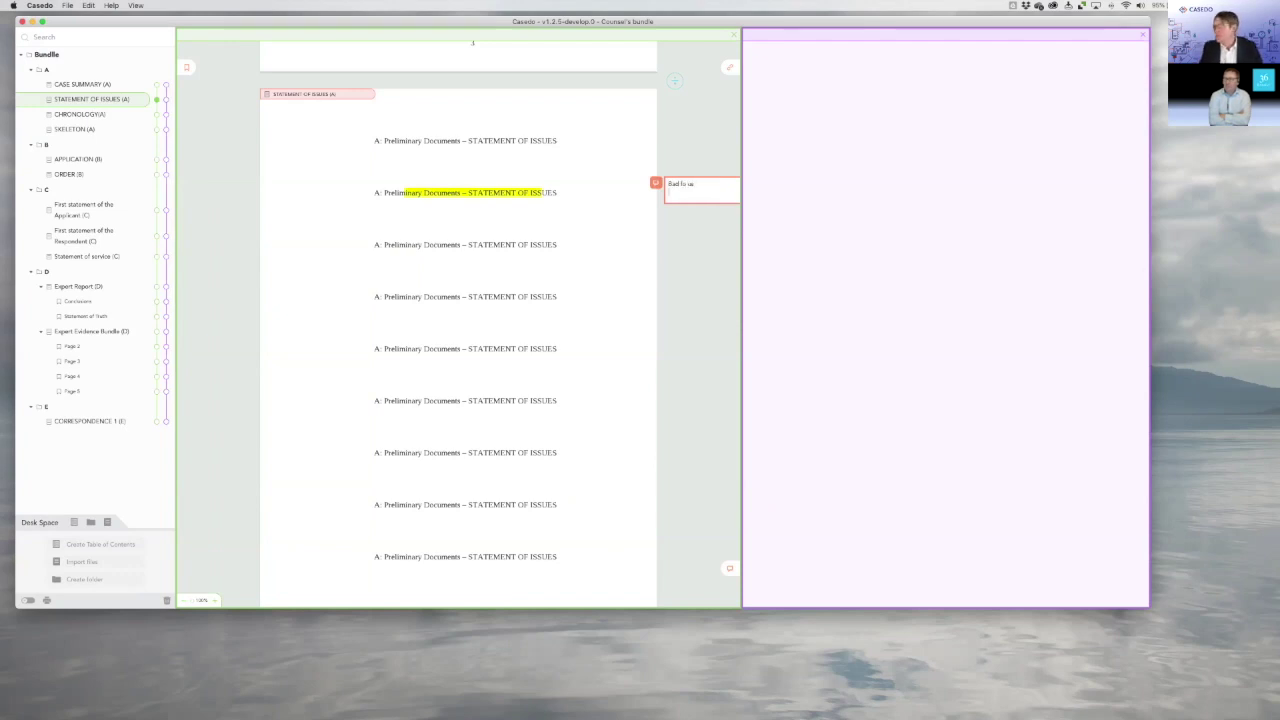
left_click(561, 247)
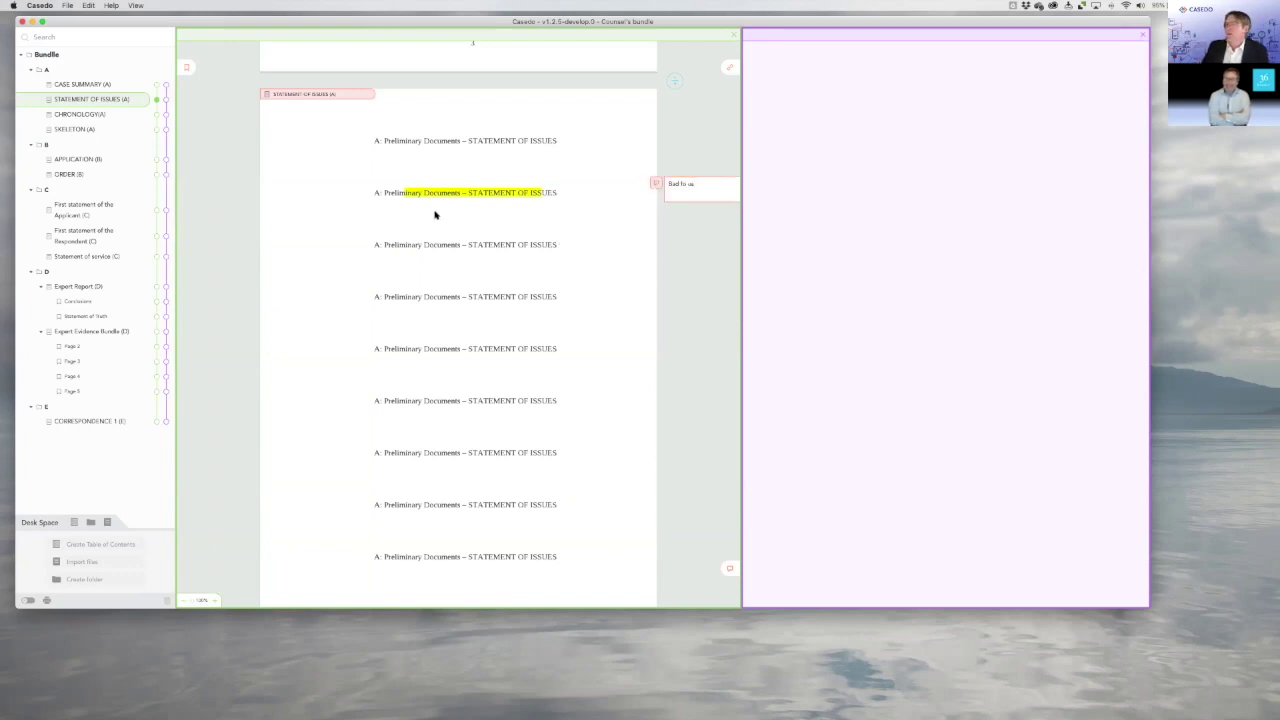
Save a clean copy of the case as "Counsel's bundle-clean" in the Webinar folder.
left_click(67, 5)
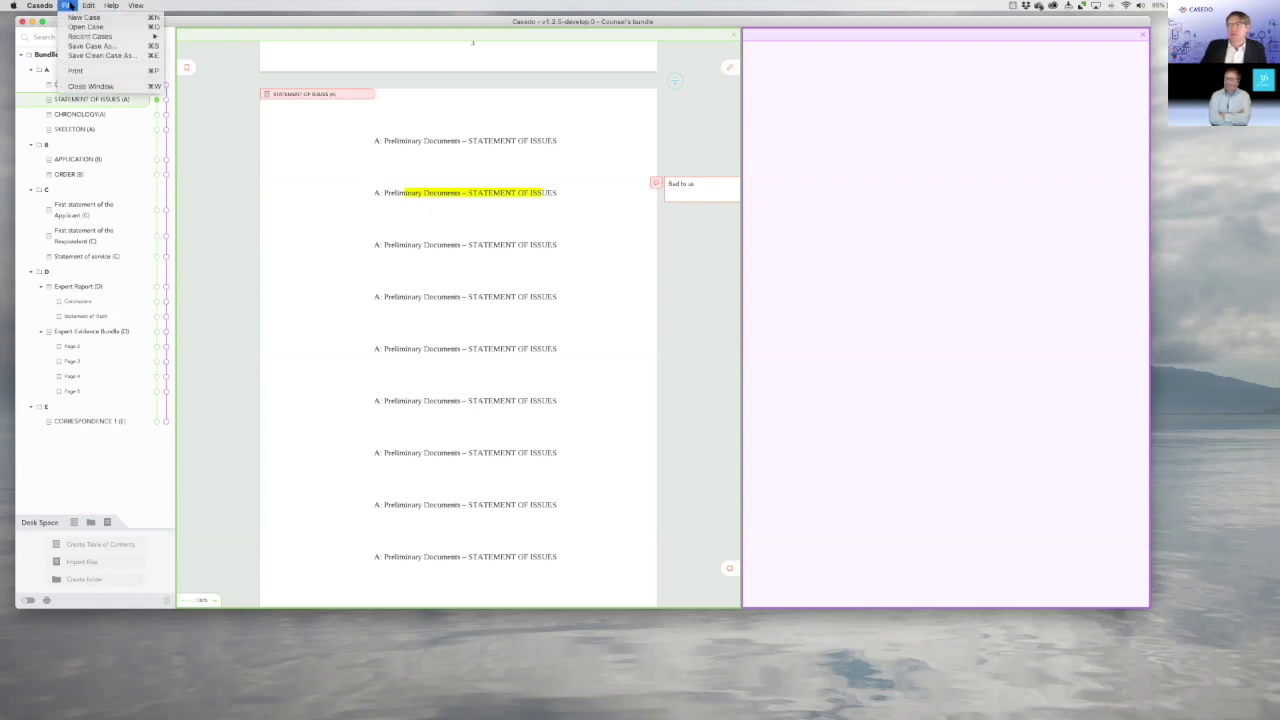
left_click(108, 57)
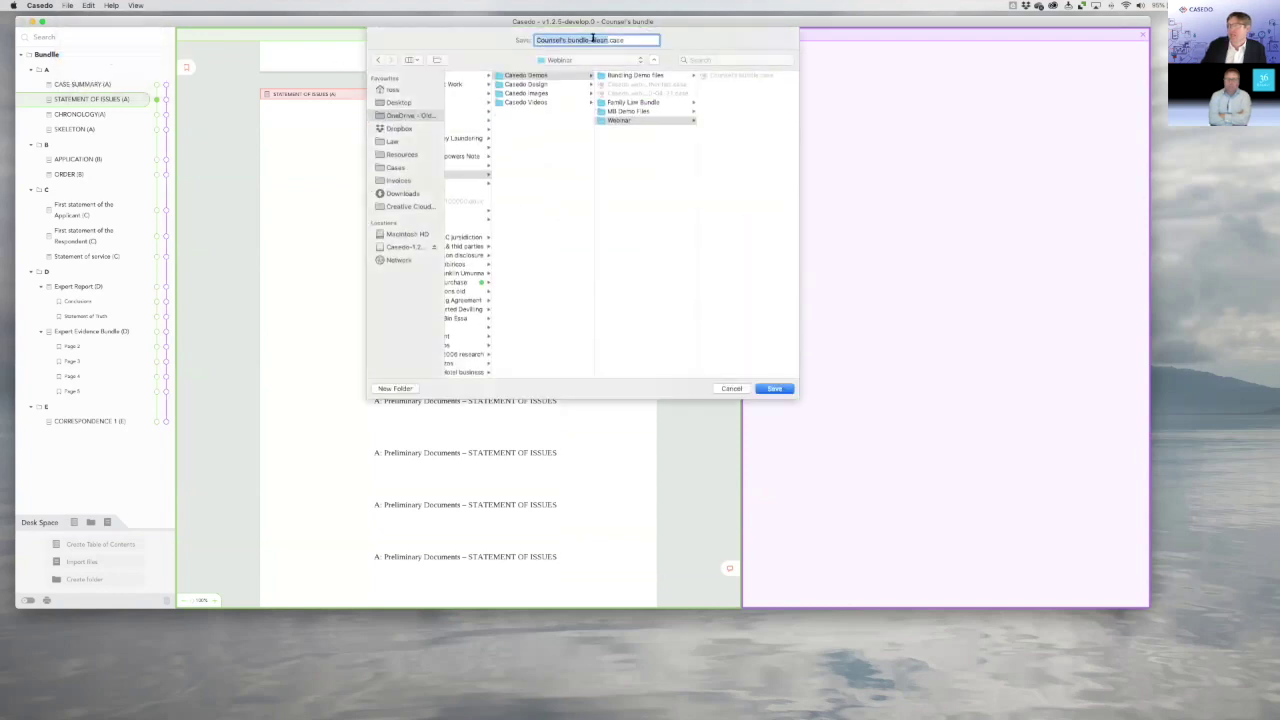
left_click(776, 389)
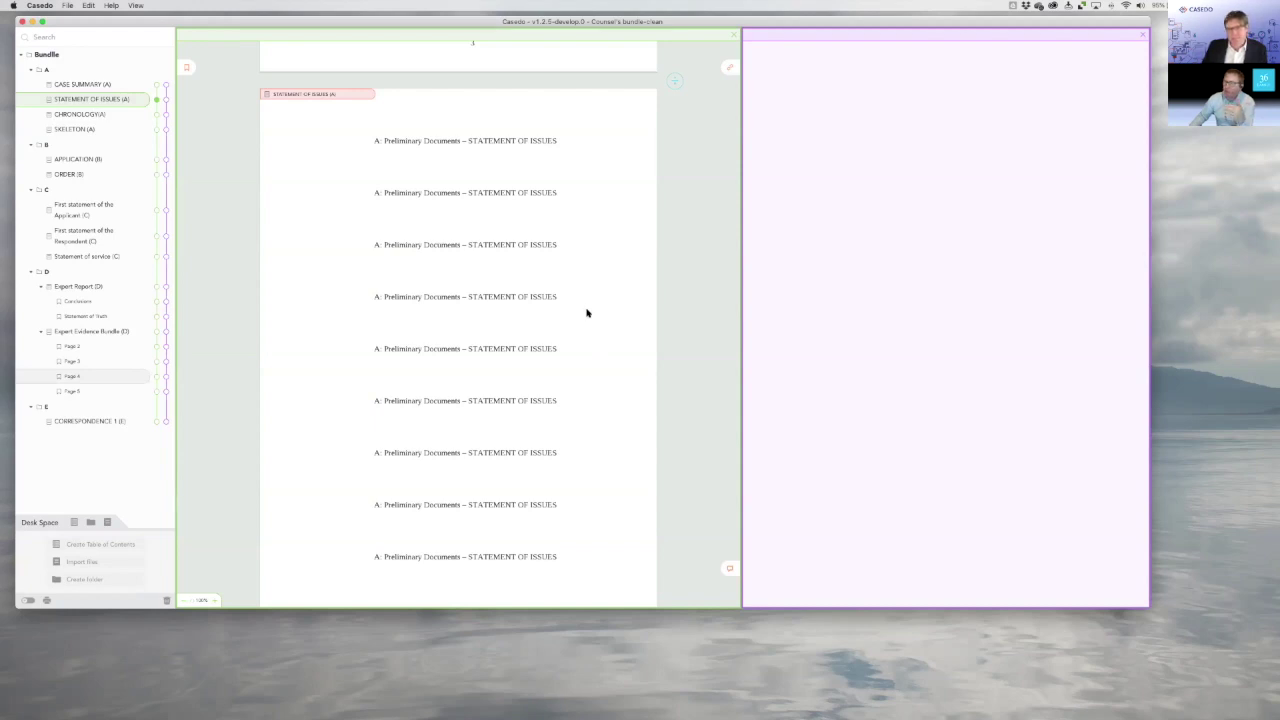
Send the bundle to print, examine the PDF output choices such as Save as PDF, and cancel printing.
left_click_drag(334, 21, 334, 23)
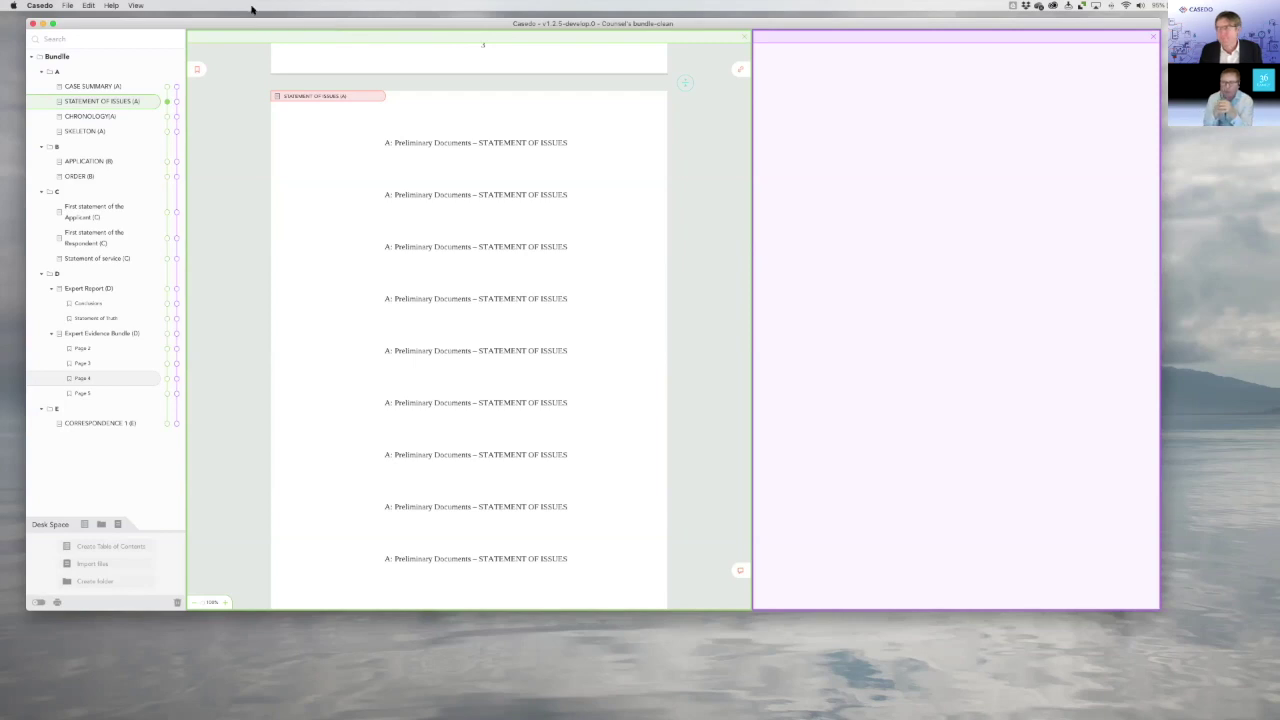
left_click_drag(249, 26, 246, 23)
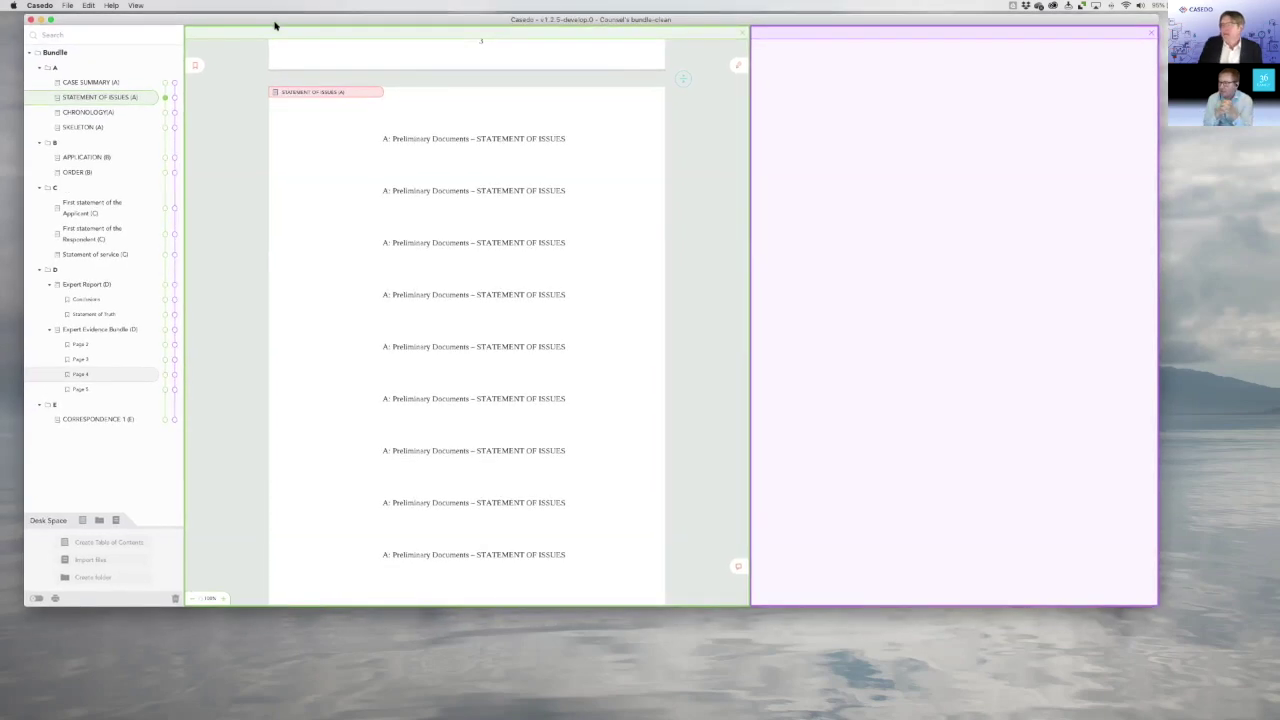
left_click(55, 599)
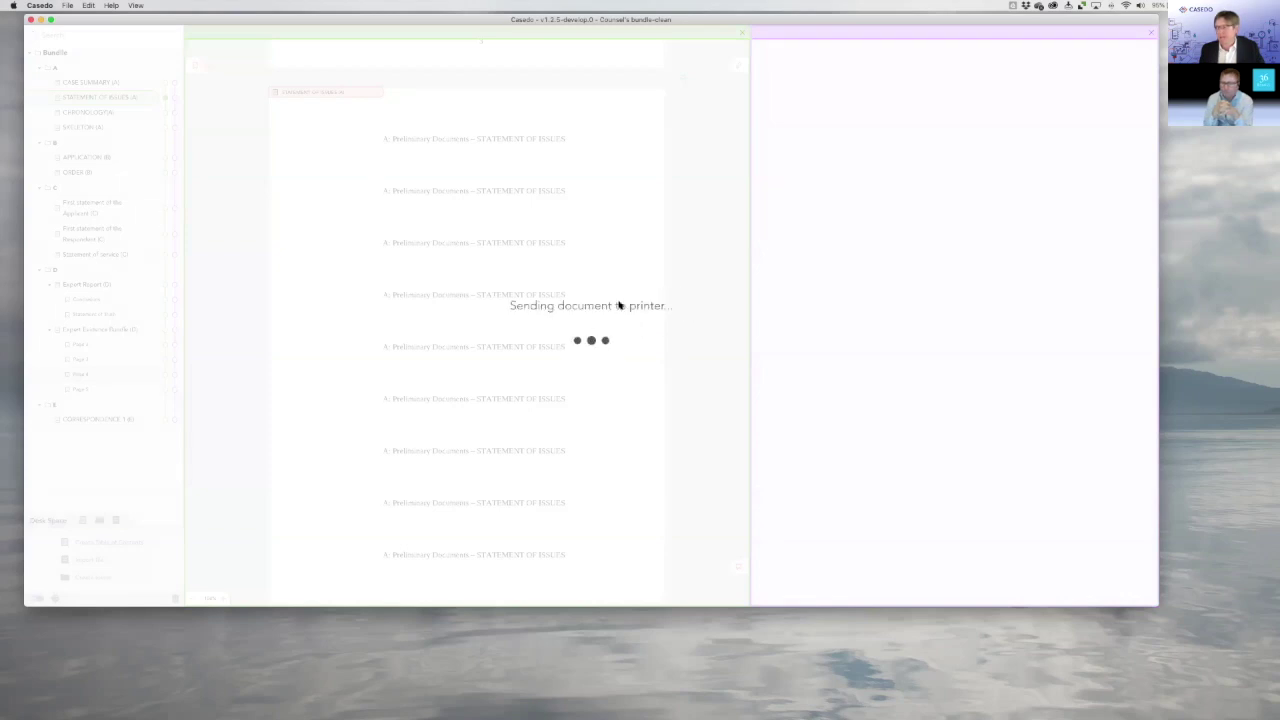
left_click(553, 378)
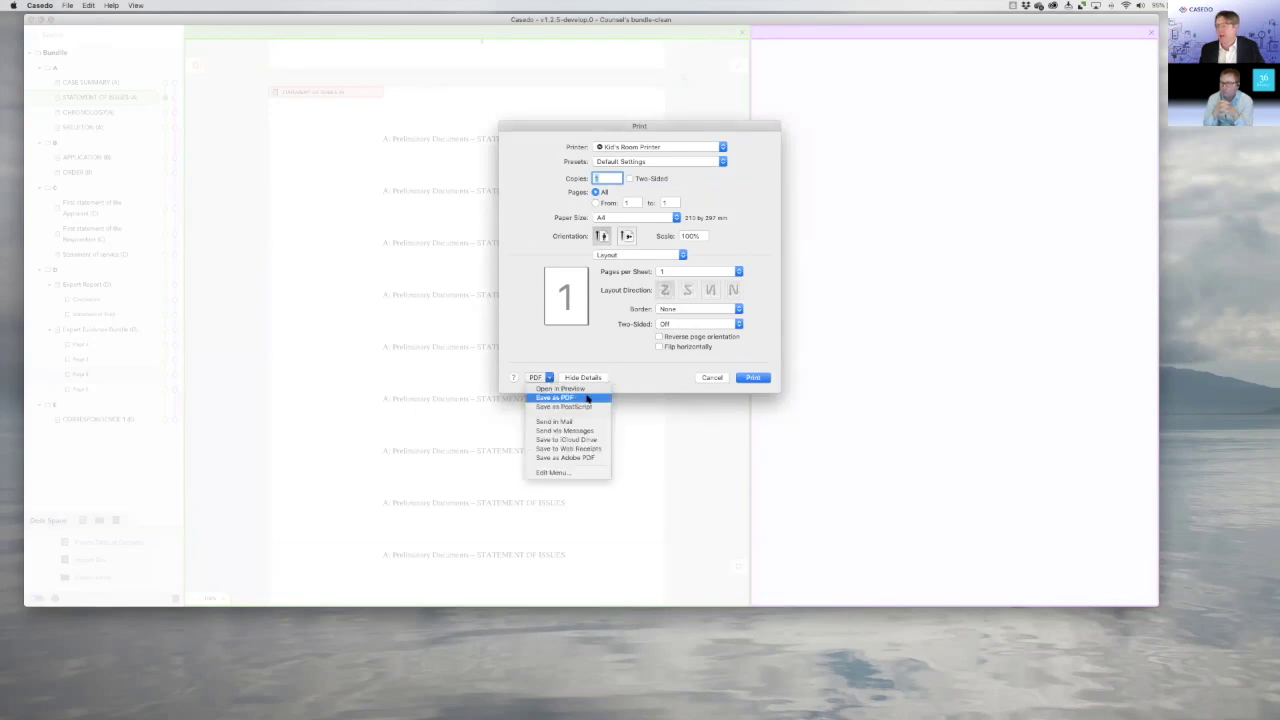
left_click(640, 386)
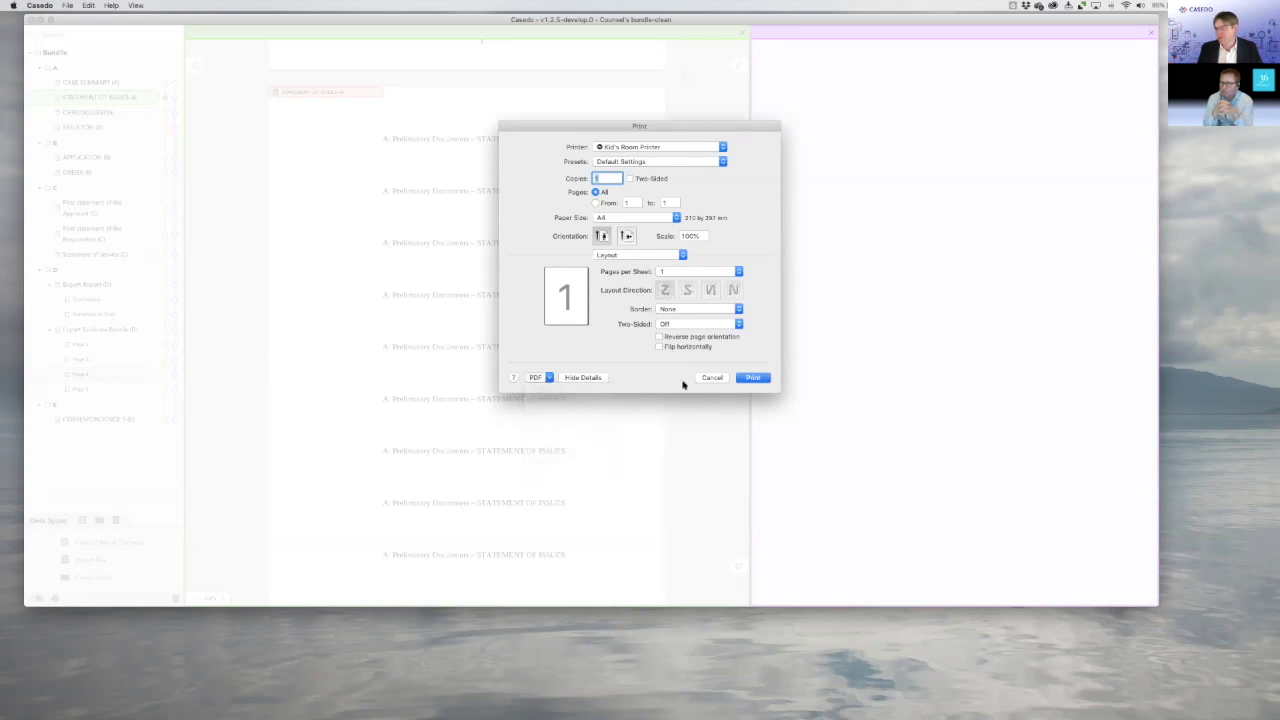
left_click(712, 379)
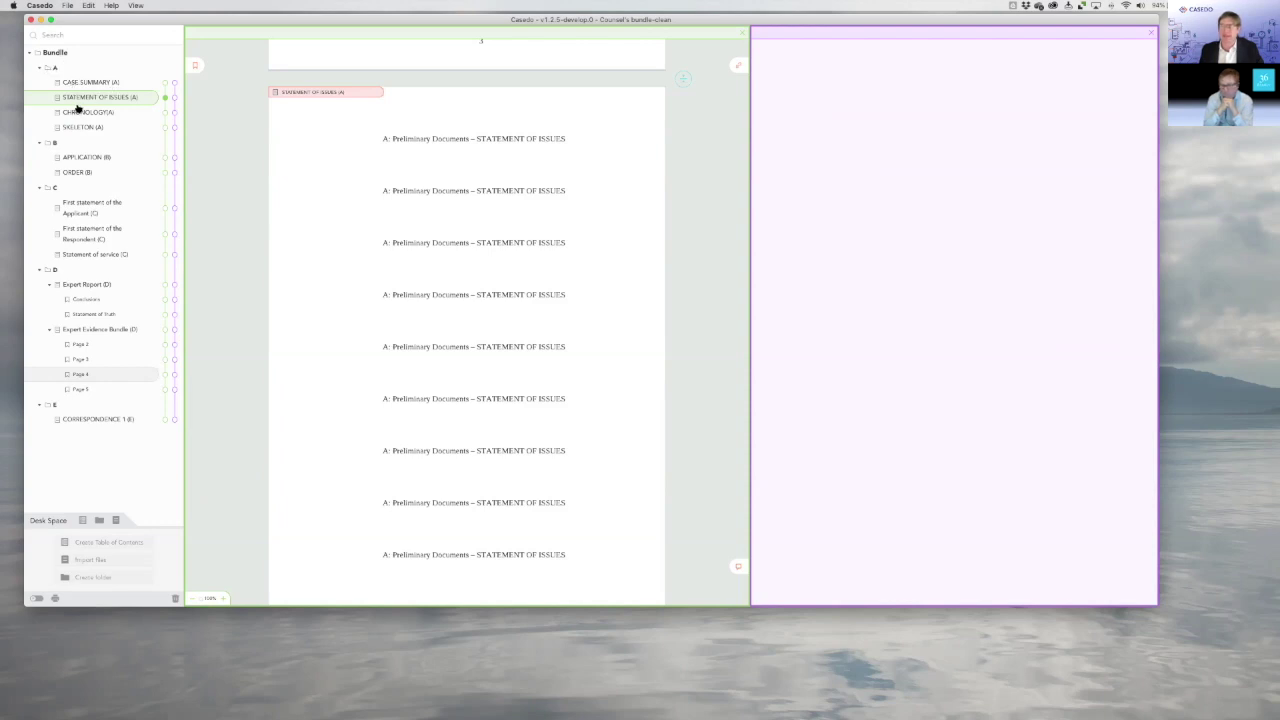
Add a bookmark with the default name below the second line of Statement of Issues.
left_click_drag(197, 69, 361, 229)
key("Return")
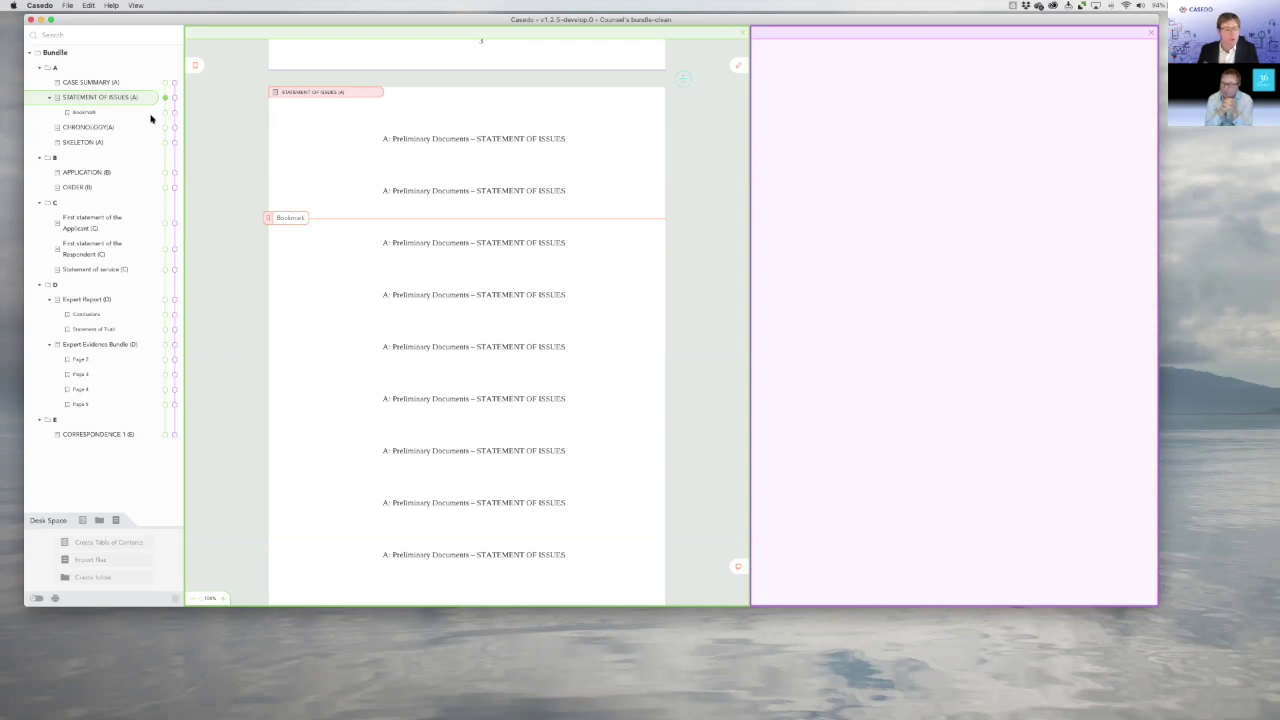
left_click(131, 69)
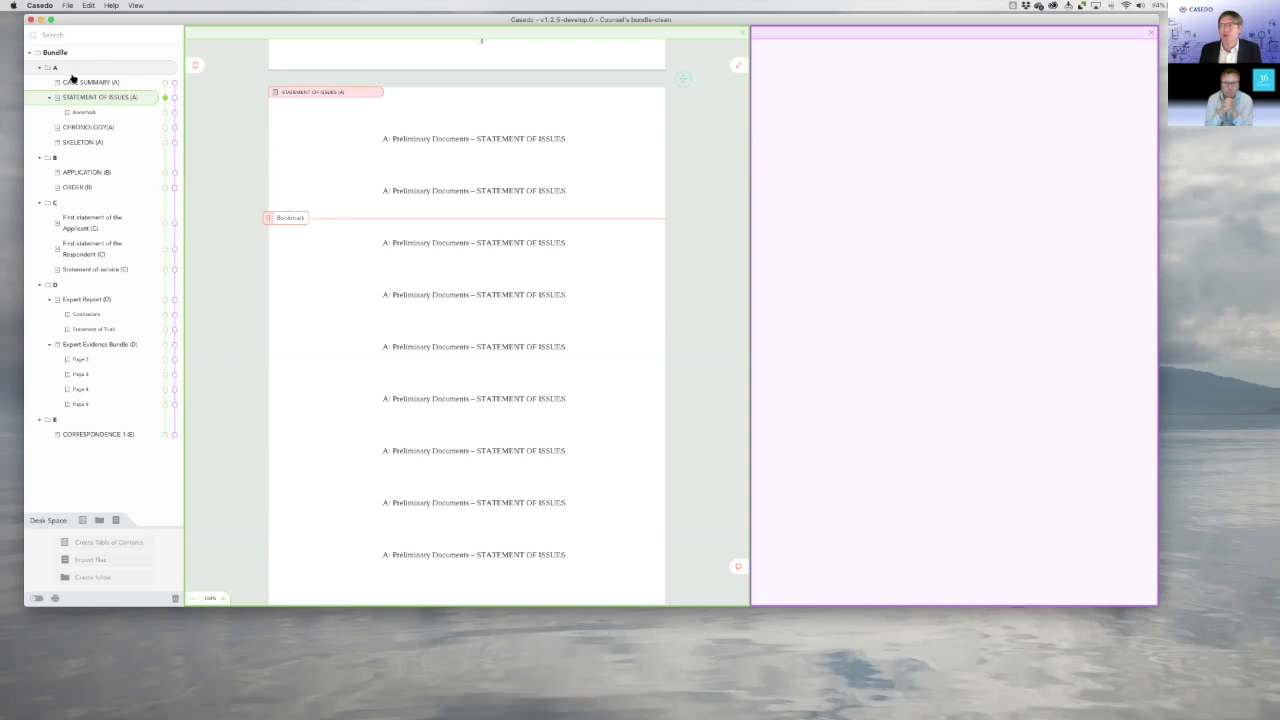
Open Case Summary from folder A in the green viewer and look over its first page.
left_click(164, 84)
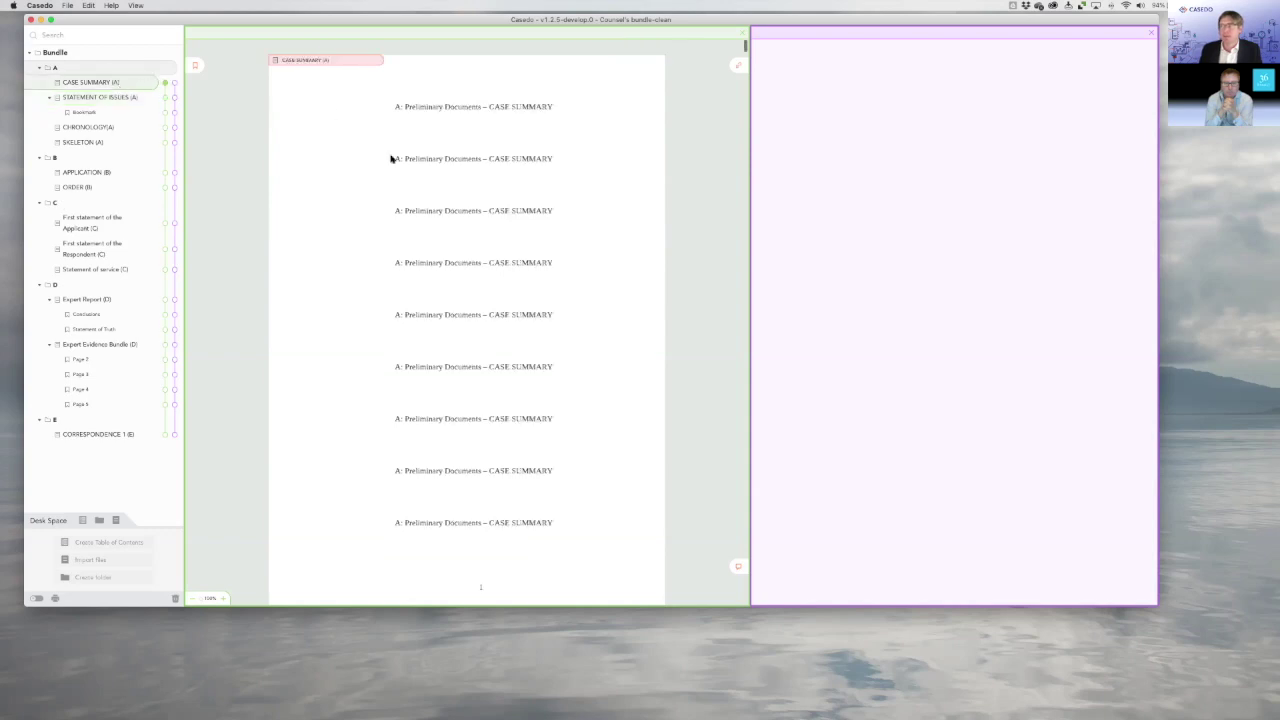
scroll(364, 163, "down", 2)
scroll(363, 166, "up", 2)
Create a table of contents, opened in the purple viewer, and place it above the Bundle folder.
left_click_drag(136, 526, 140, 462)
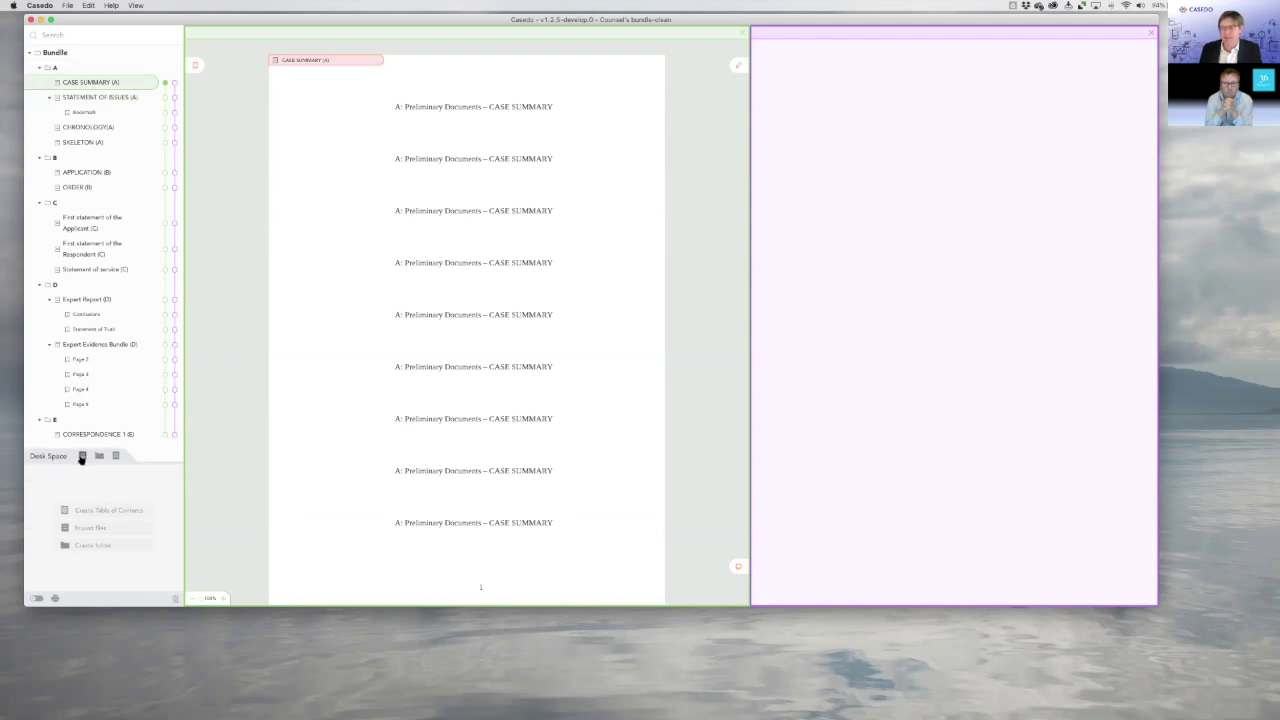
left_click(82, 456)
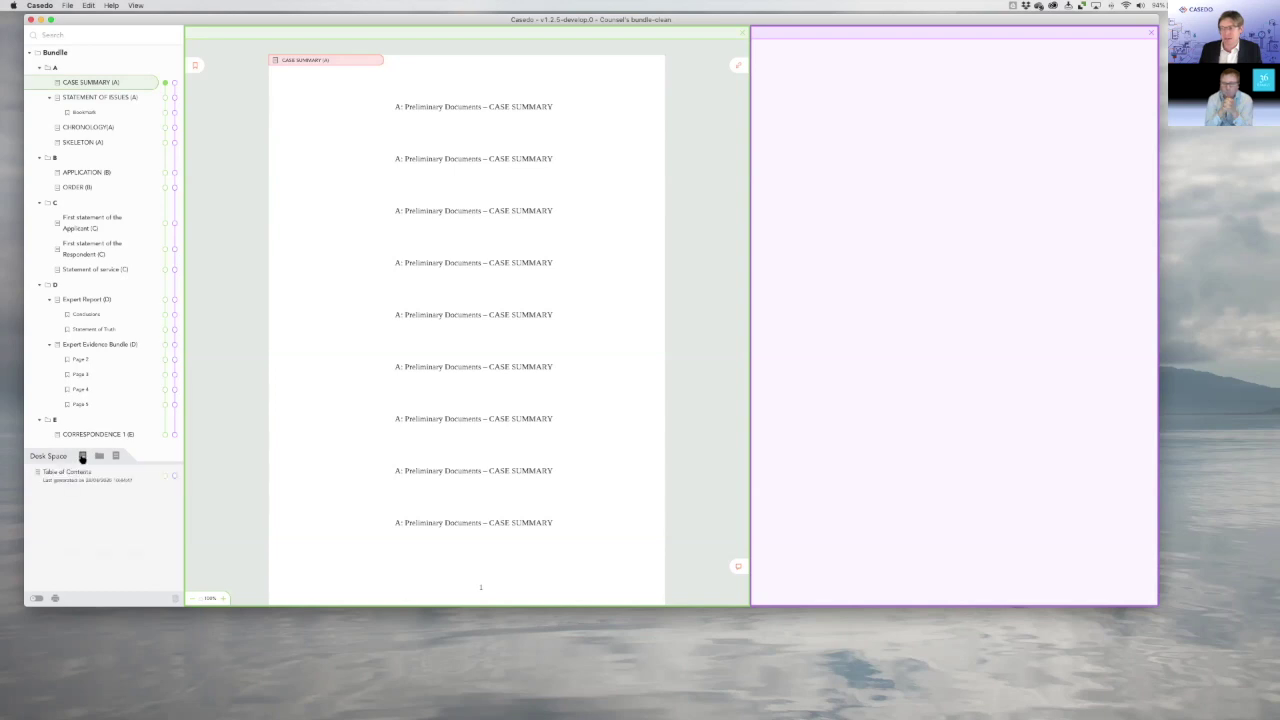
left_click(176, 480)
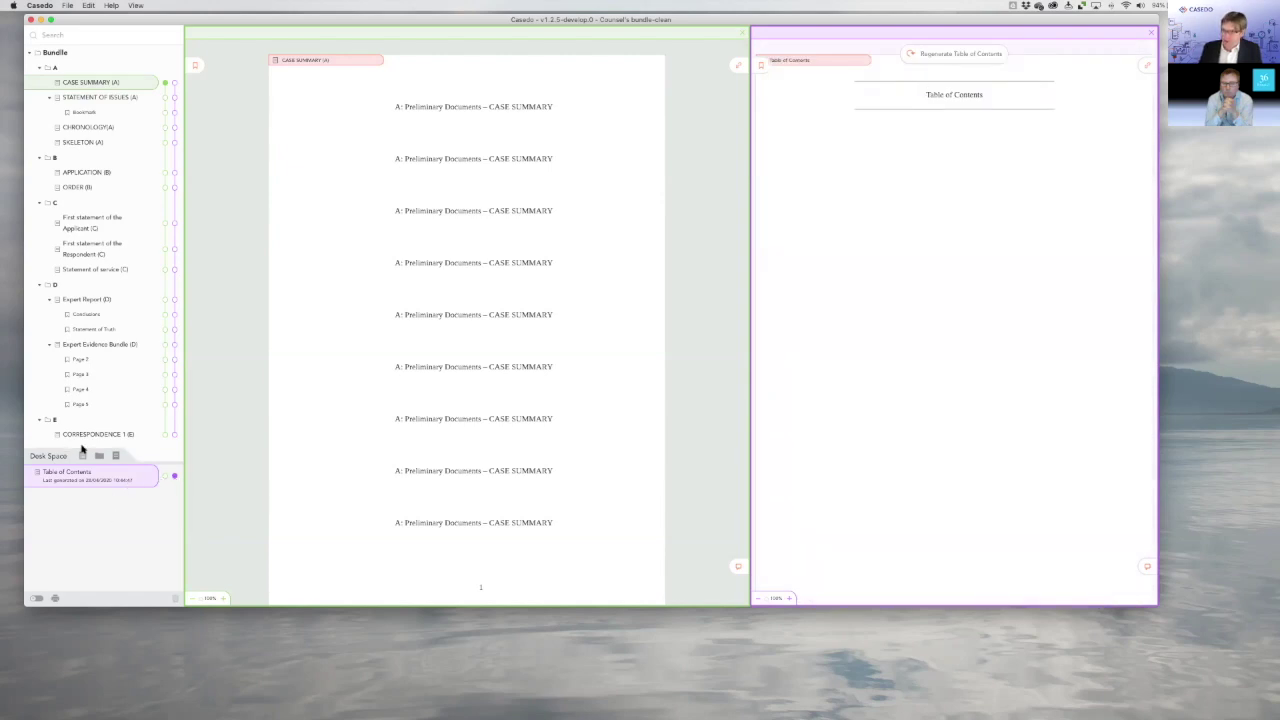
left_click_drag(63, 473, 97, 50)
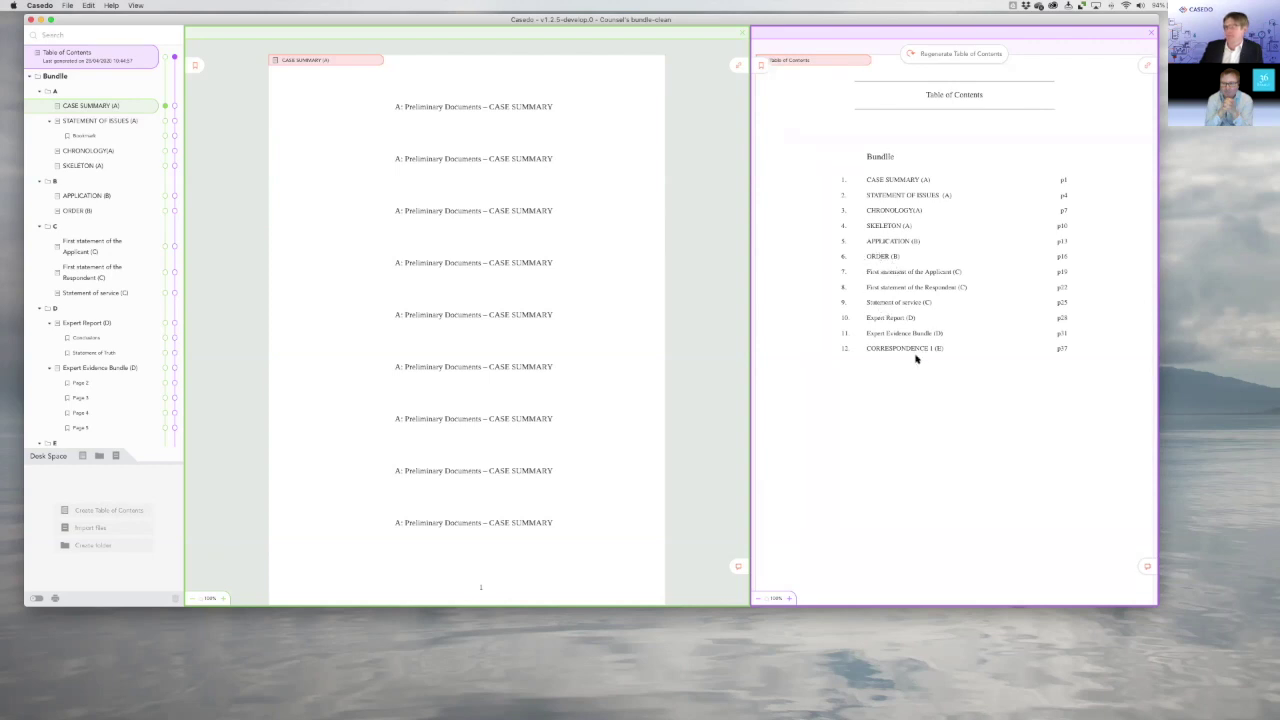
Move folders A to E out of the Bundle folder to the top level and regenerate the table of contents.
left_click_drag(54, 91, 52, 134)
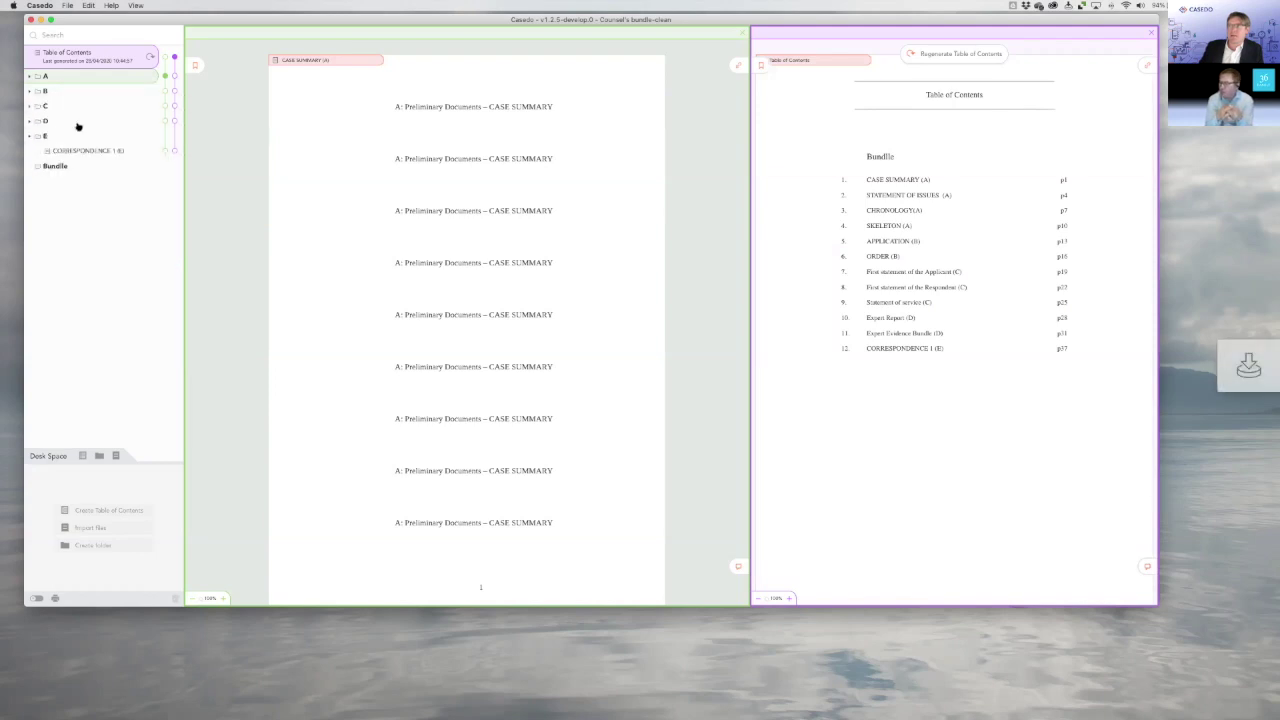
left_click(151, 59)
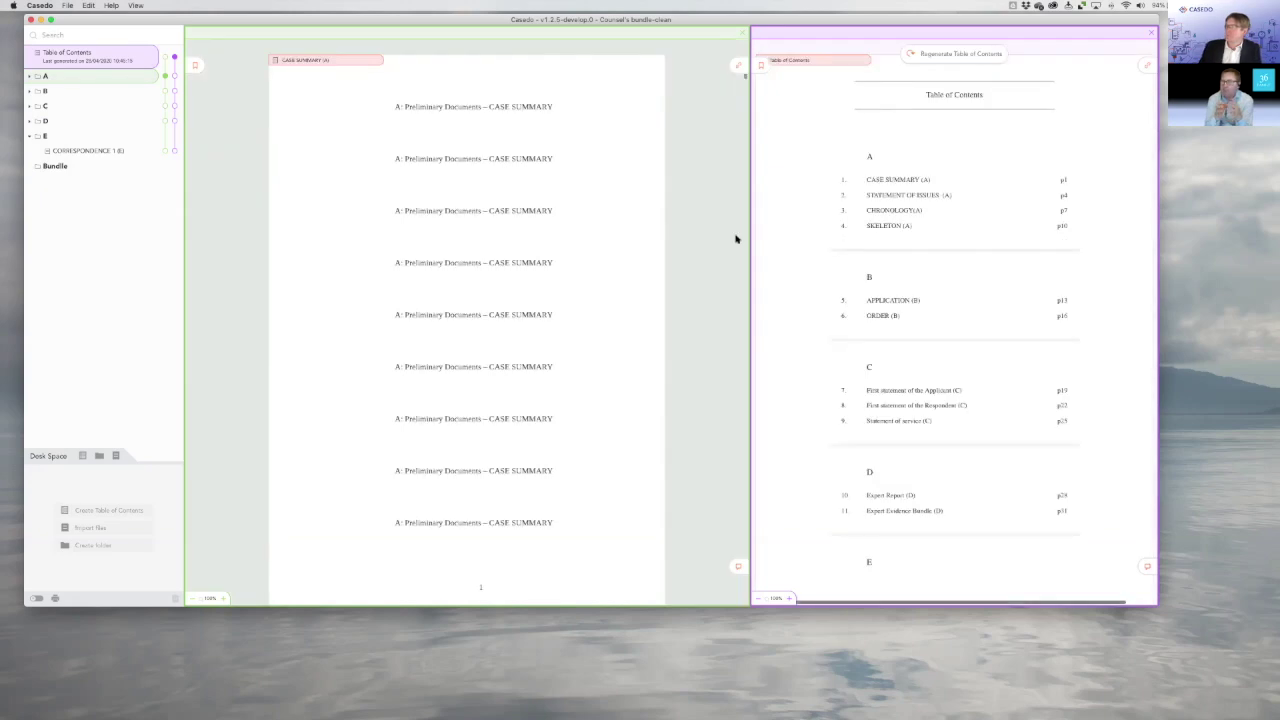
Move the empty Bundle folder to the Desk Space and expand folders B, C and D.
left_click_drag(55, 166, 90, 550)
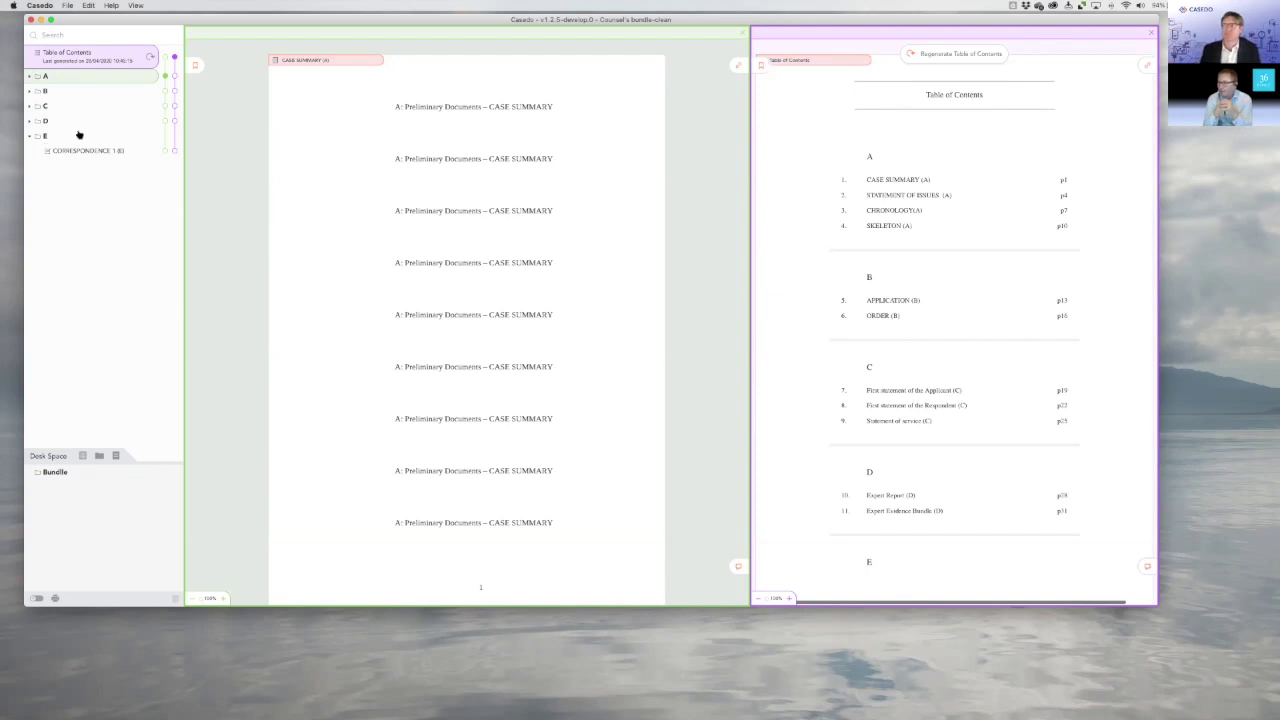
left_click(30, 91)
left_click(30, 135)
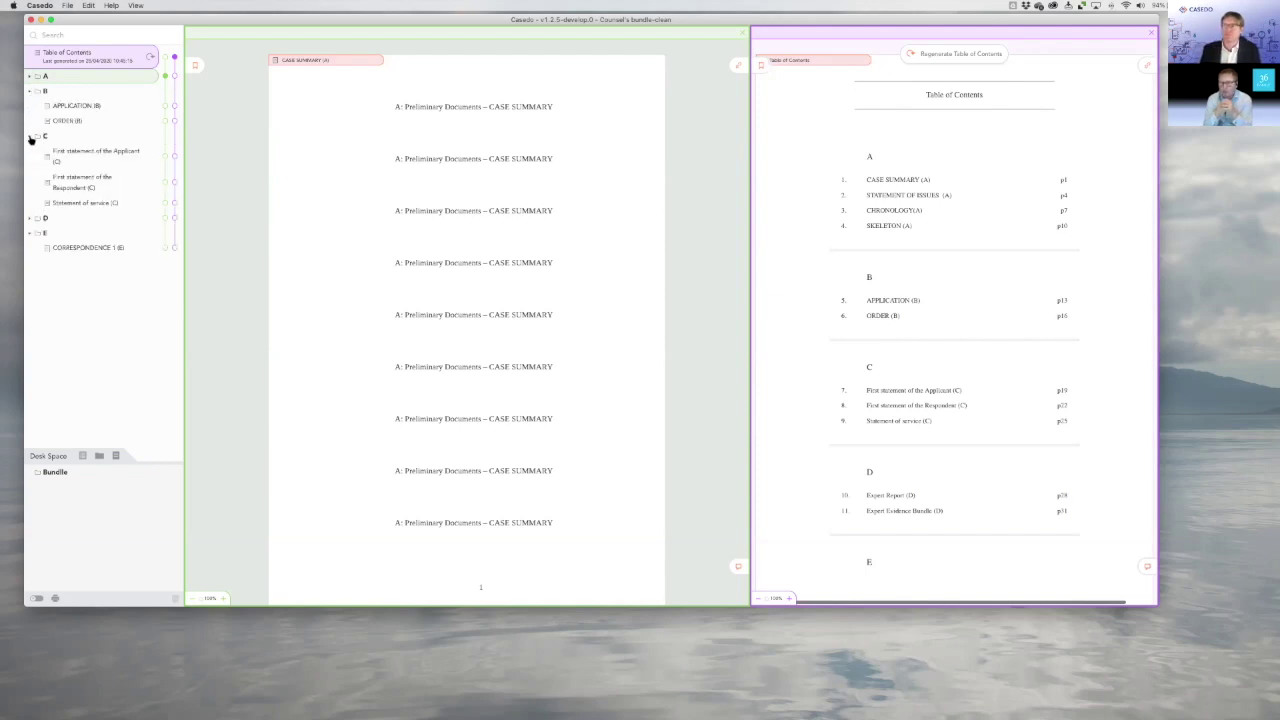
left_click(30, 219)
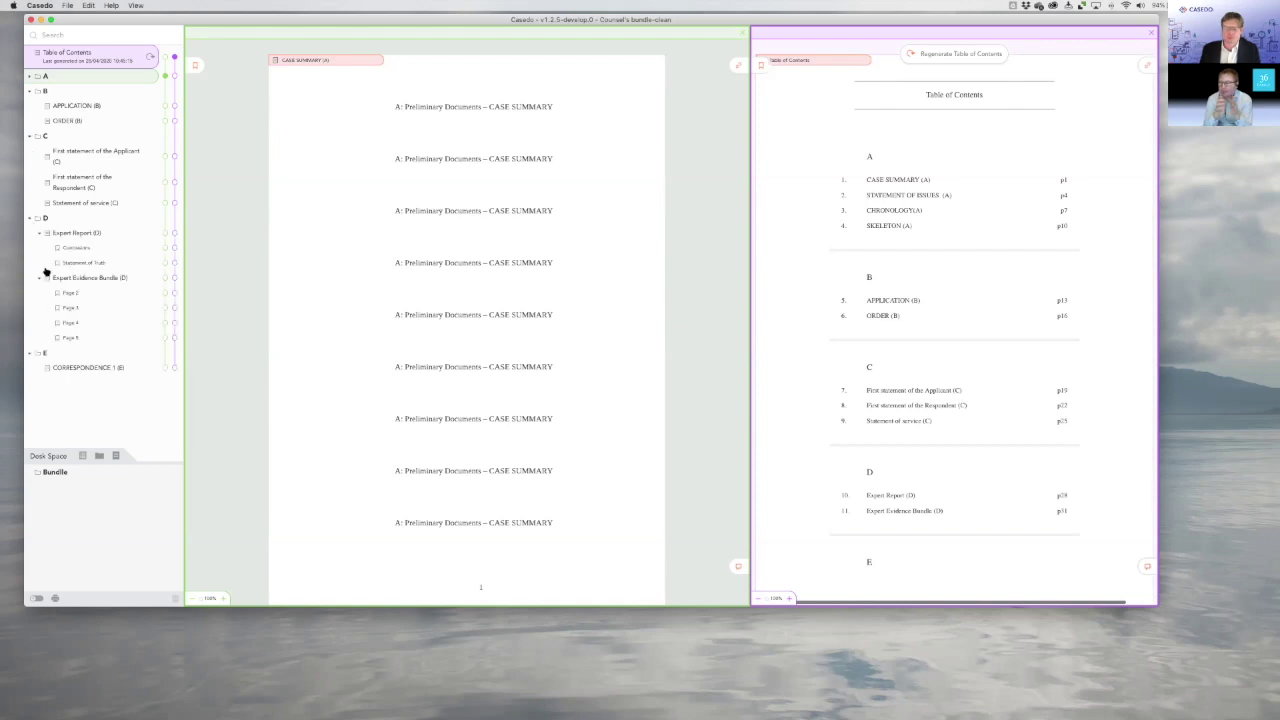
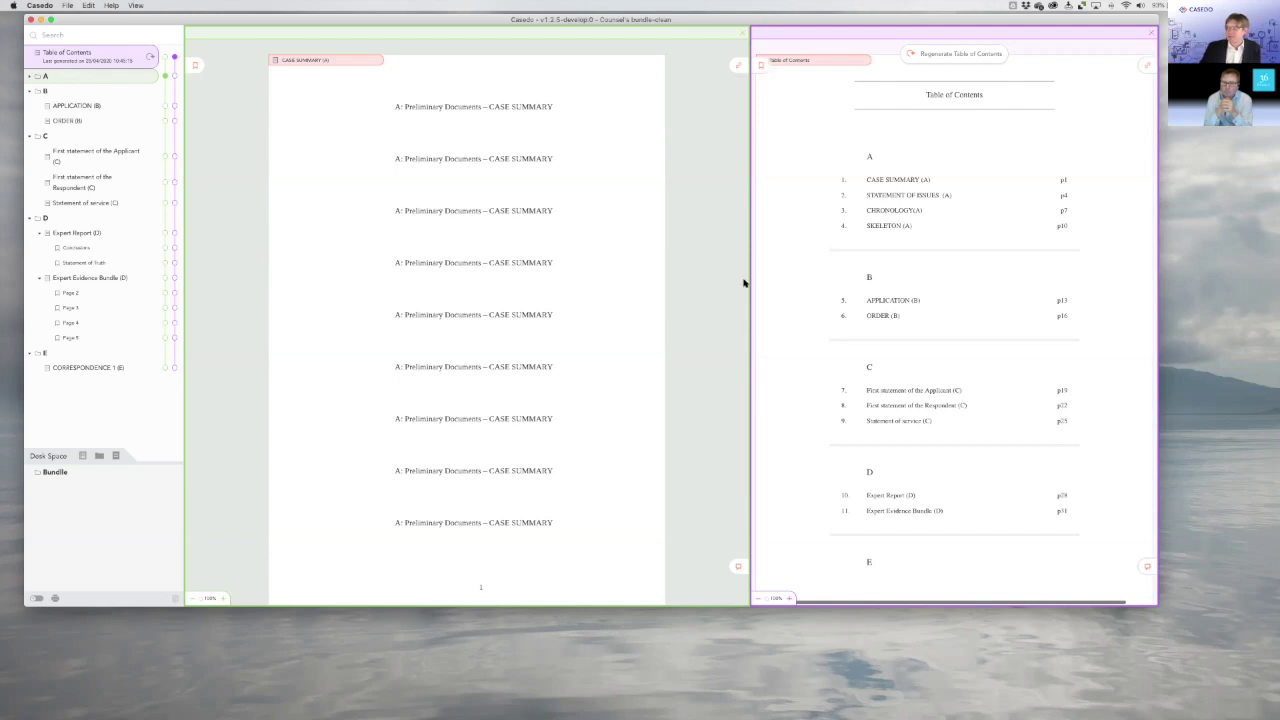
Widen the purple viewer and create a folder with the default name in the Desk Space.
left_click_drag(749, 277, 652, 281)
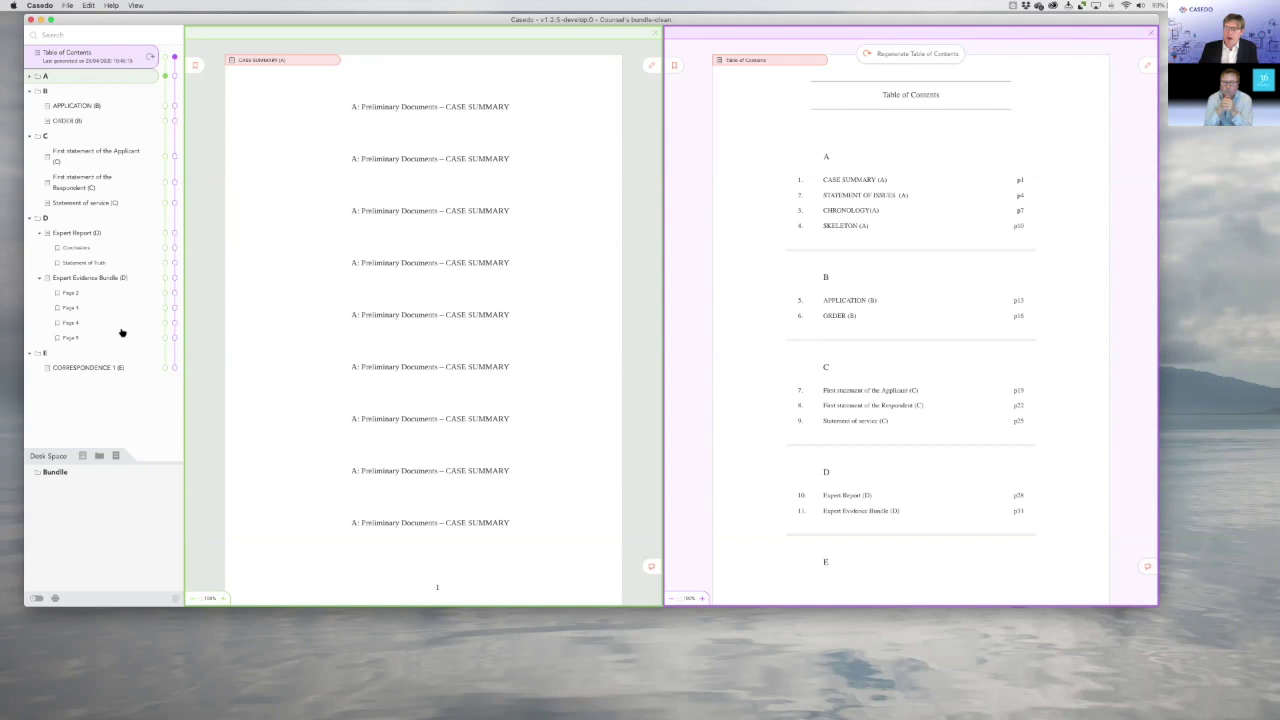
left_click(99, 455)
key("Return")
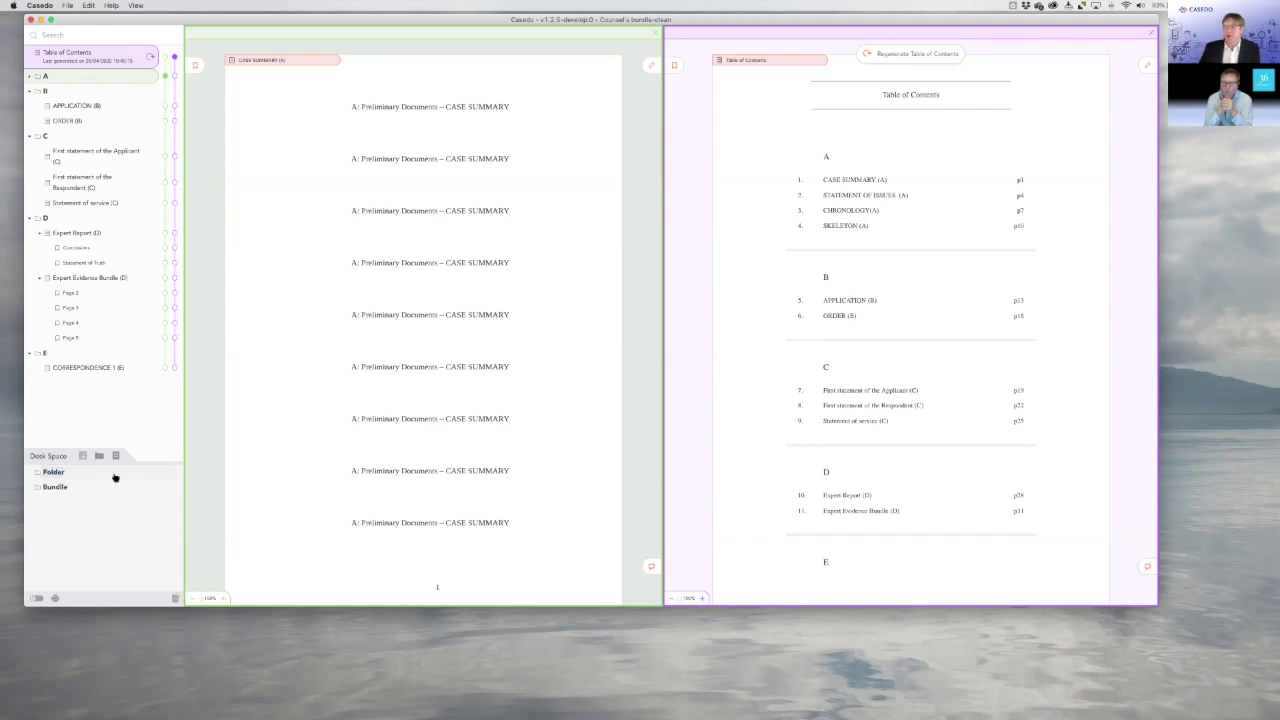
Examine the file chooser for importing documents and dismiss it without importing anything.
left_click(116, 455)
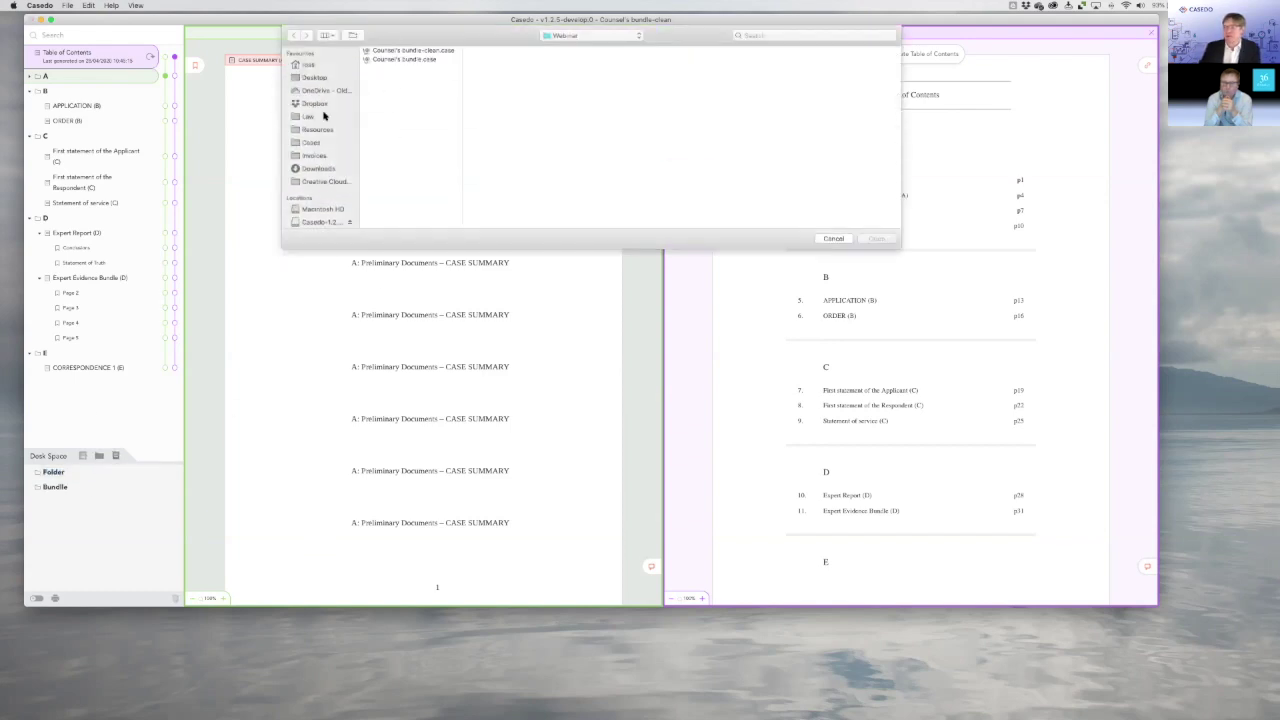
left_click(552, 38)
left_click(506, 137)
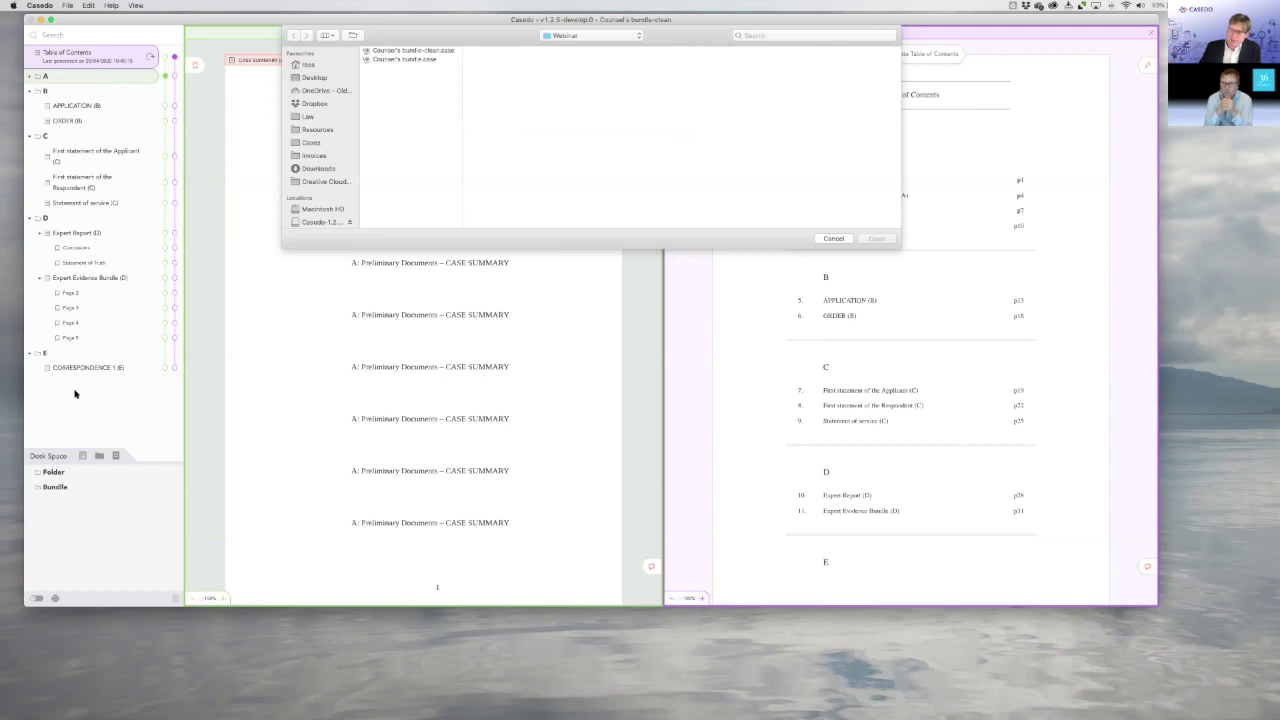
left_click(834, 239)
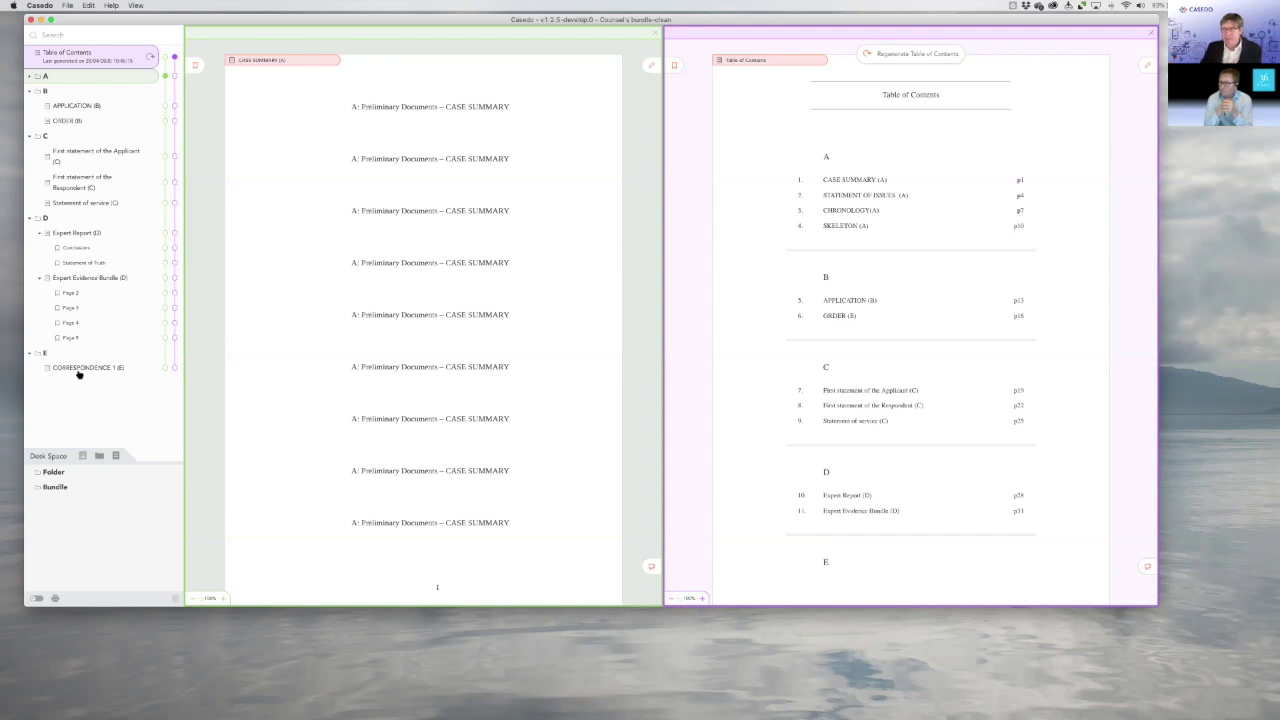
scroll(890, 316, "down", 3)
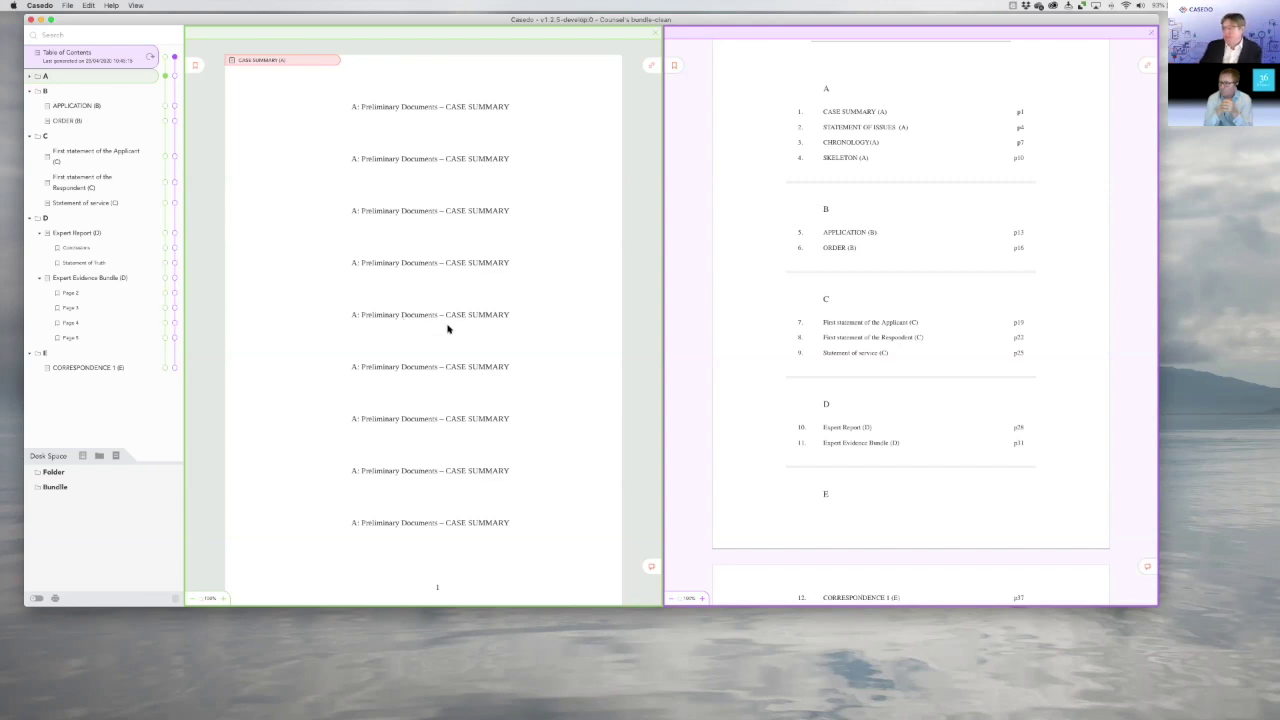
scroll(412, 277, "up", 2)
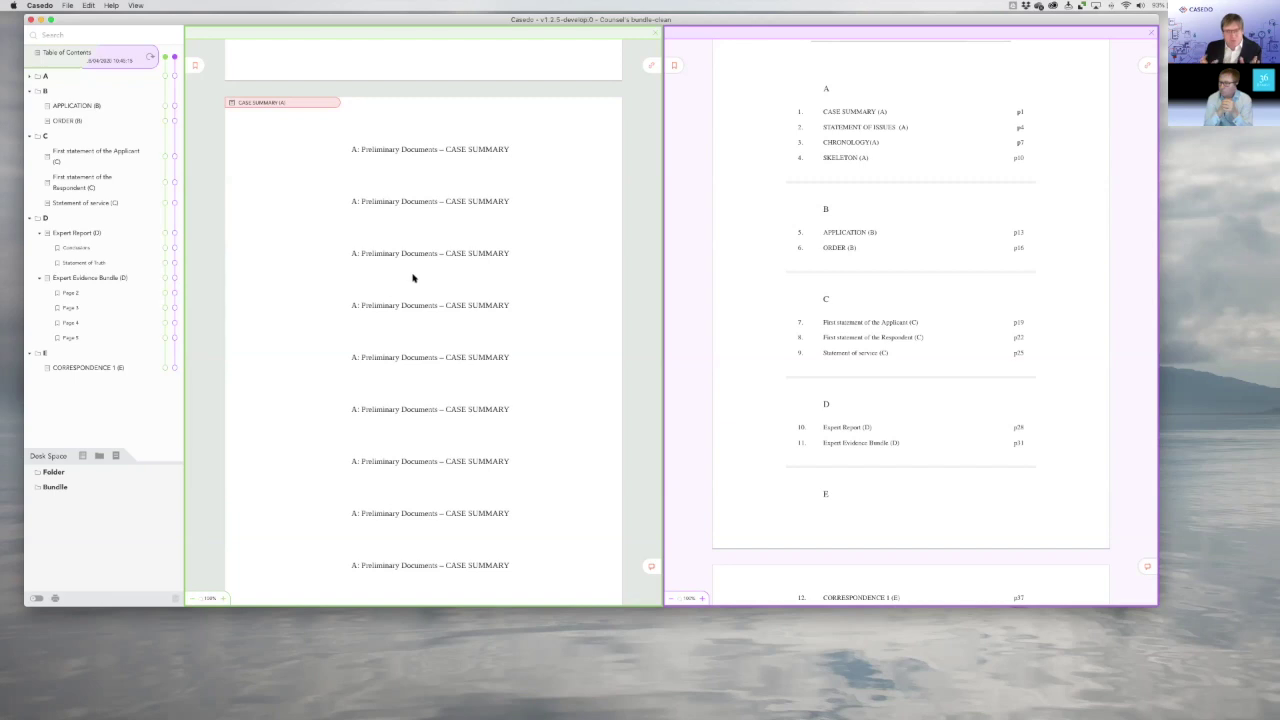